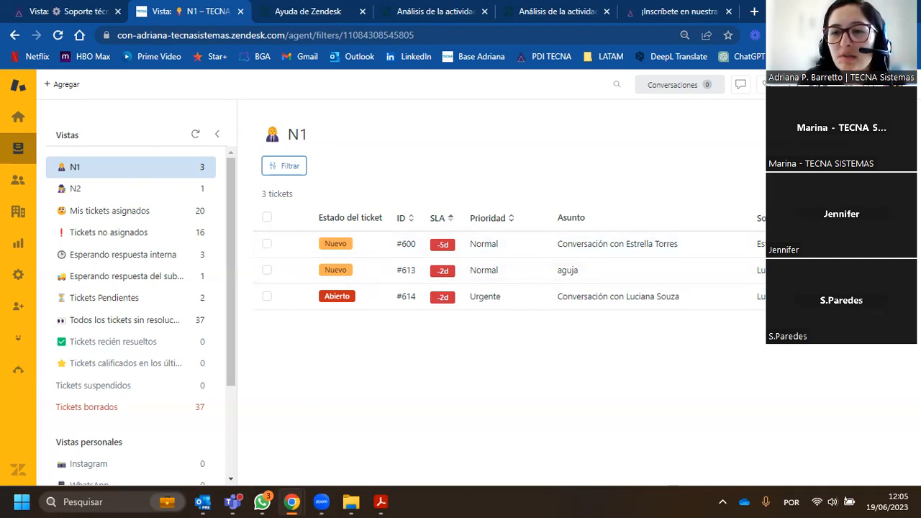
# - Open Explore from the list of Zendesk products
pyautogui.click(846, 85)
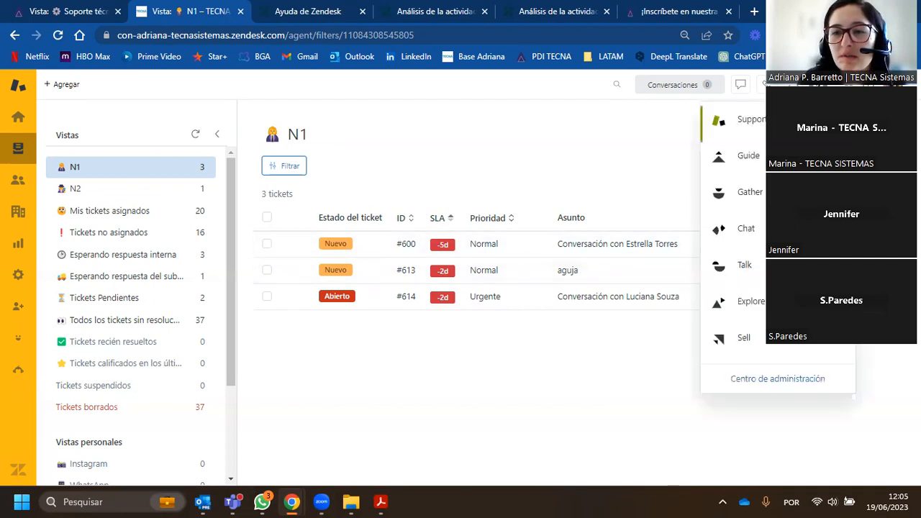
pyautogui.click(750, 304)
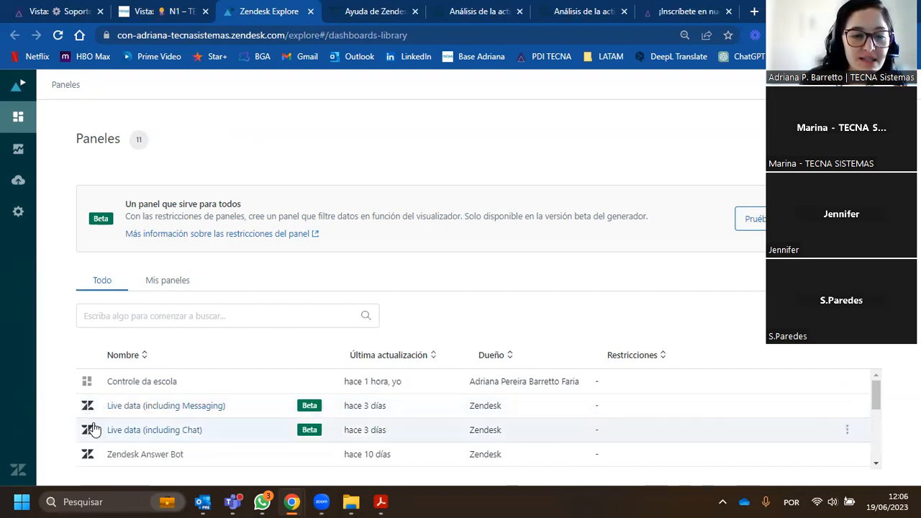
# - Look through the Explore dashboard library to see which custom, live data and prebuilt Zendesk dashboards are available
pyautogui.scroll(-1, 137, 439)
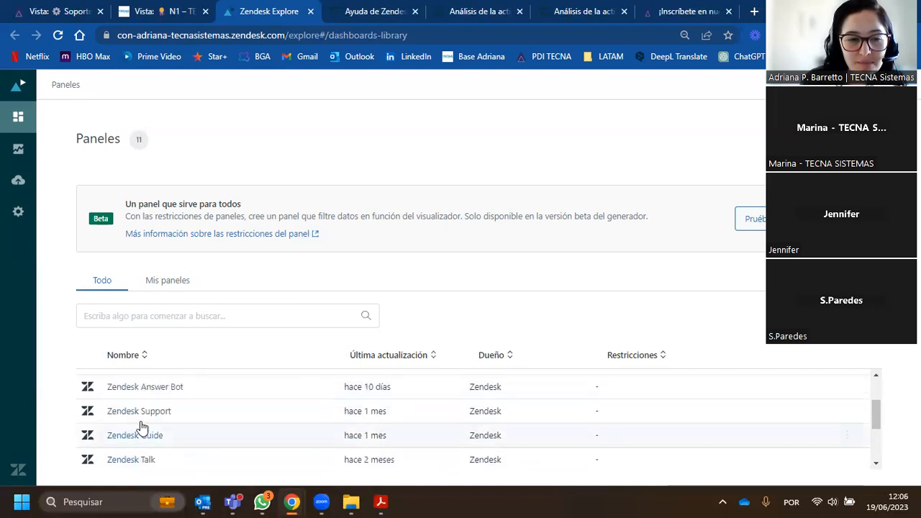
pyautogui.scroll(-1, 162, 434)
pyautogui.scroll(1, 163, 433)
pyautogui.scroll(-1, 165, 435)
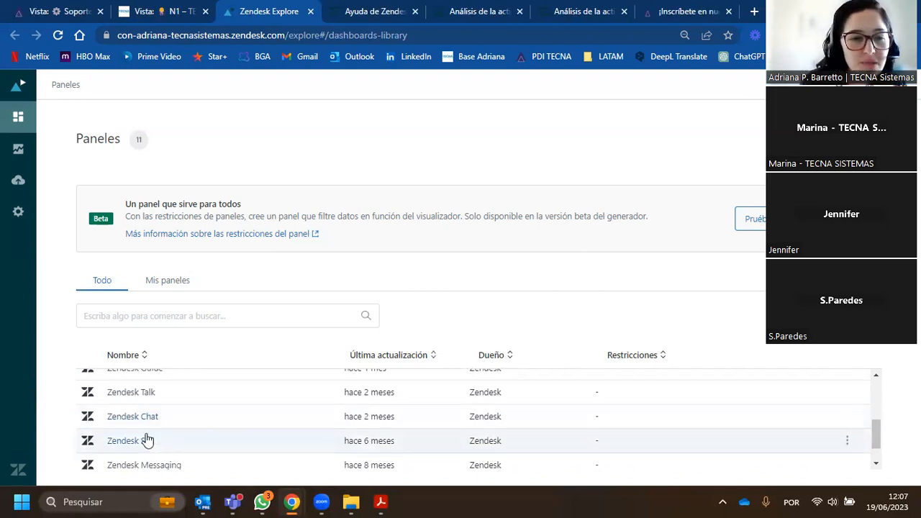
pyautogui.scroll(1, 176, 442)
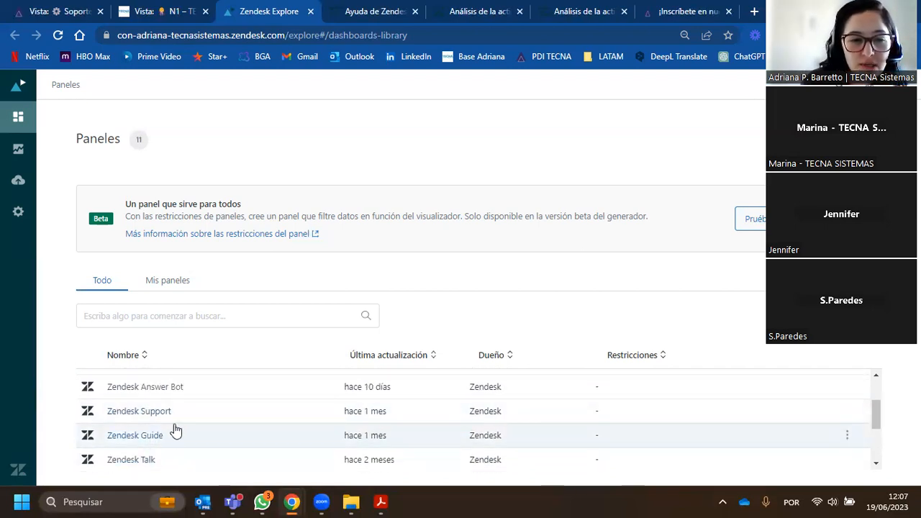
pyautogui.scroll(1, 165, 395)
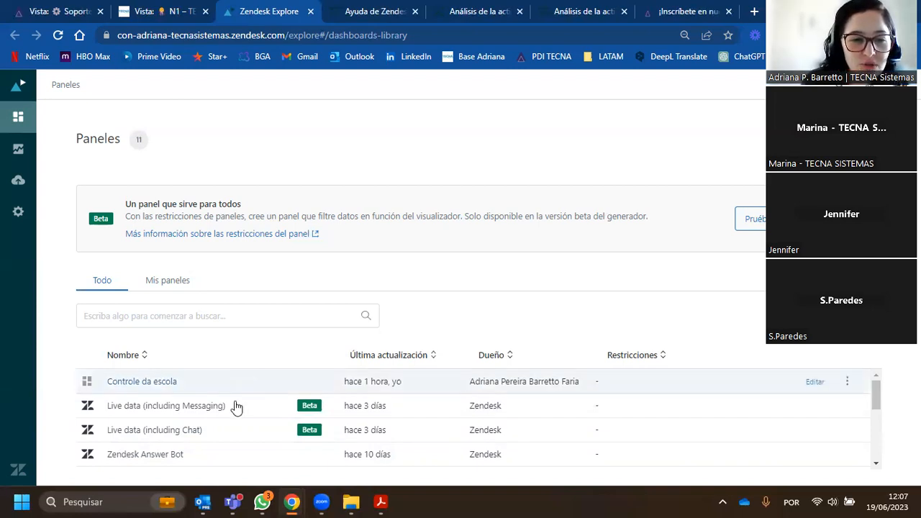
pyautogui.scroll(-1, 166, 429)
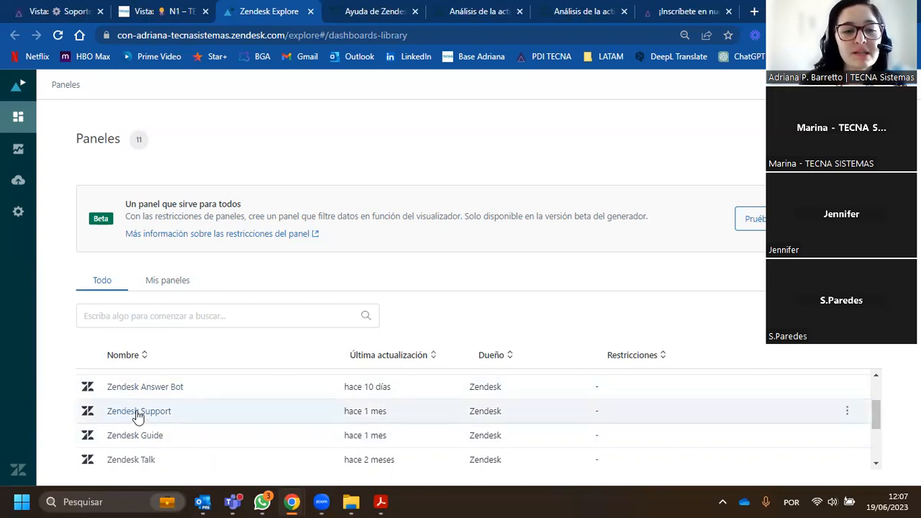
pyautogui.scroll(2, 162, 424)
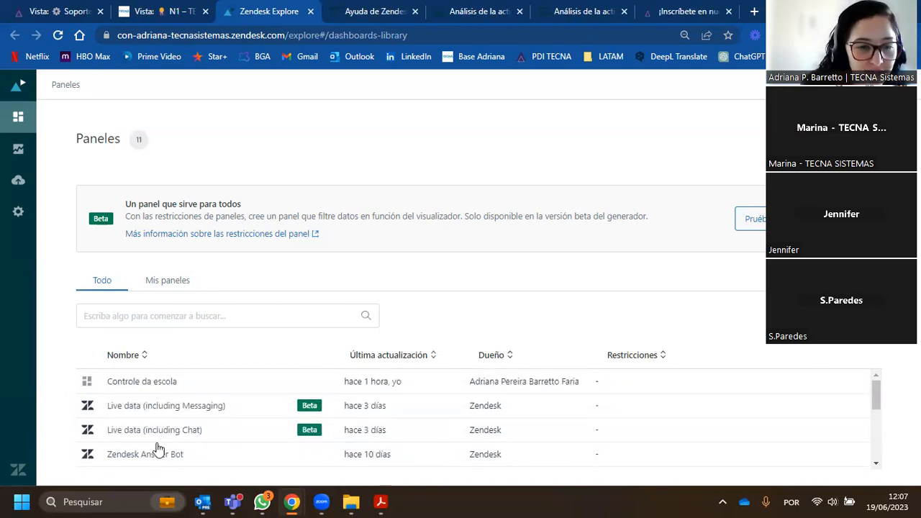
pyautogui.scroll(-2, 155, 439)
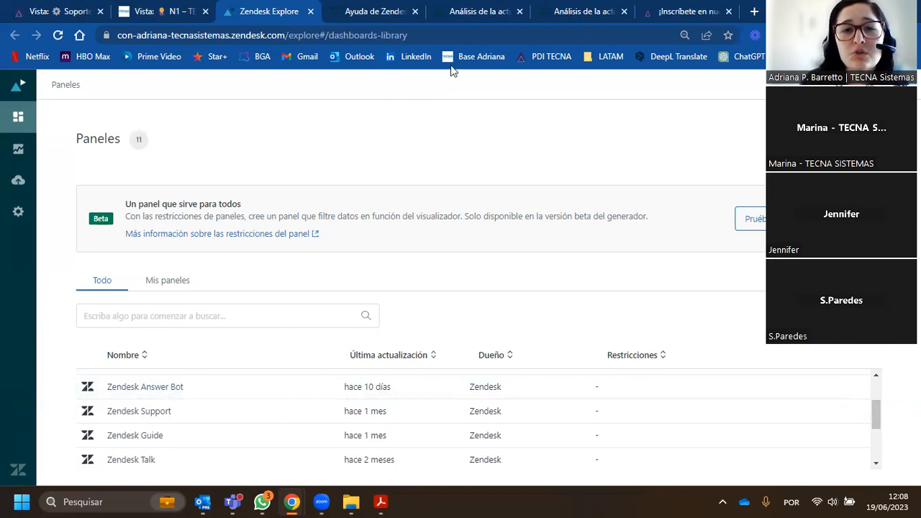
# - Switch to the help article "Análisis de la actividad de Support" and review its topics and list of dashboard tabs
pyautogui.click(477, 12)
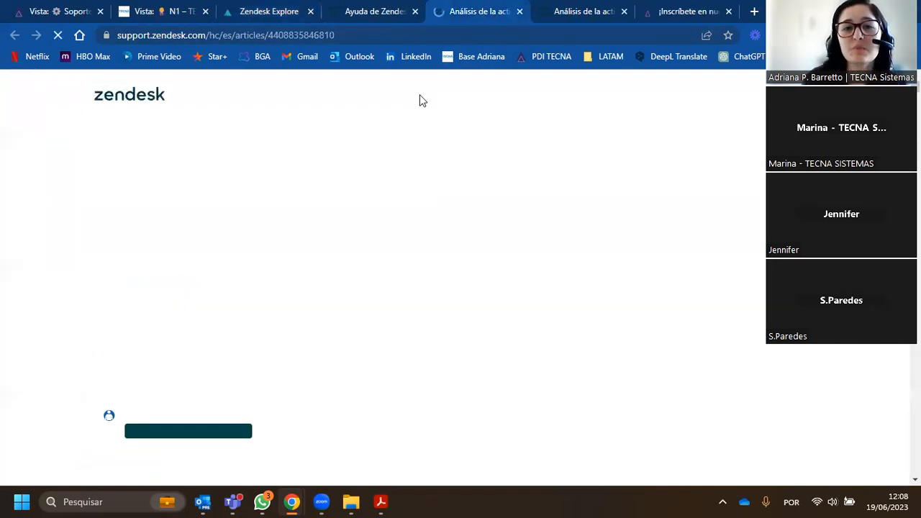
pyautogui.scroll(-1, 272, 362)
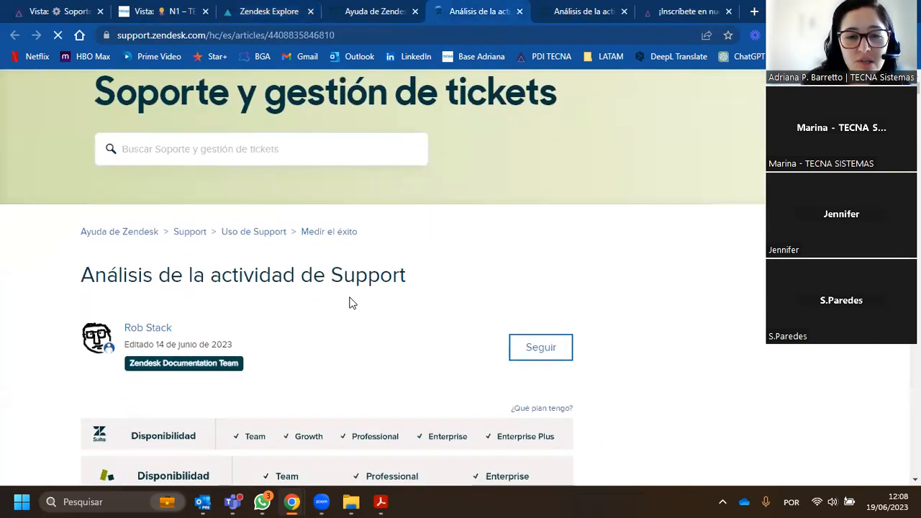
pyautogui.scroll(-11, 372, 302)
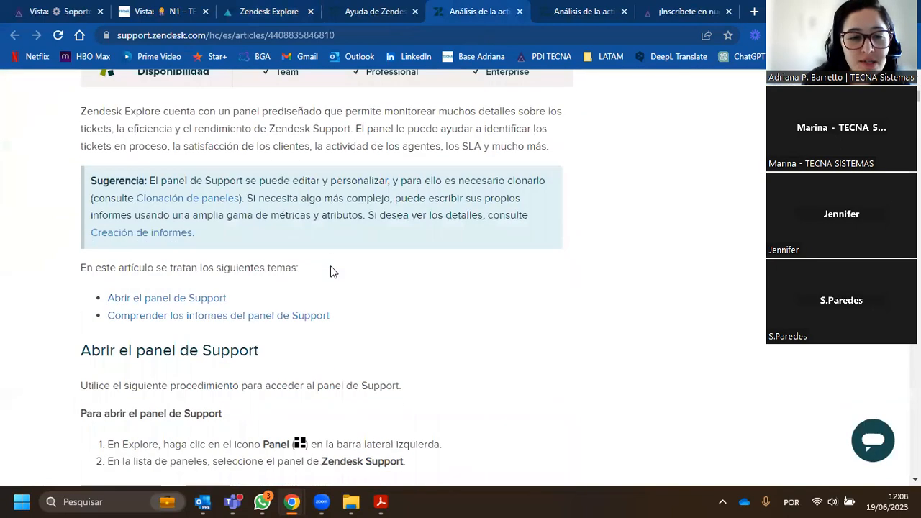
pyautogui.scroll(-2, 308, 259)
pyautogui.scroll(1, 231, 193)
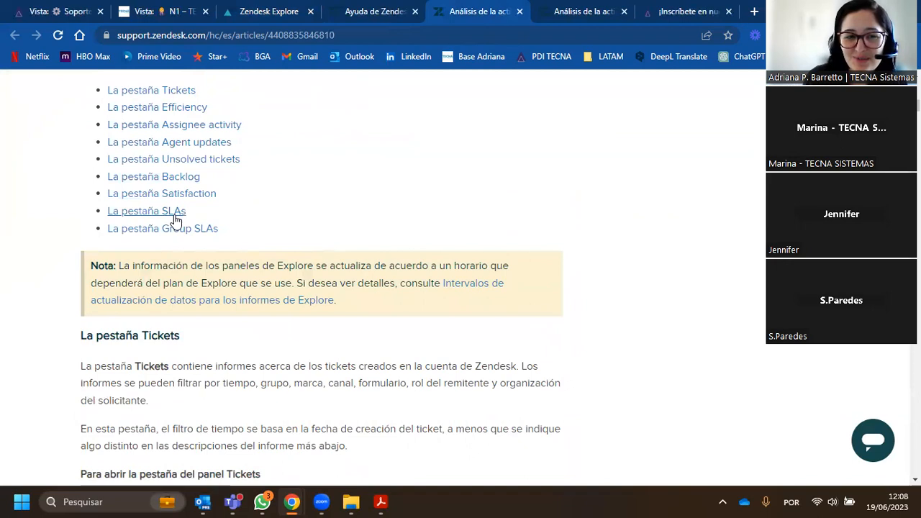
# - Highlight the summary metric definitions for the Tickets tab, from Created tickets to Reopened tickets, and point out the article's web address
pyautogui.scroll(-8, 178, 229)
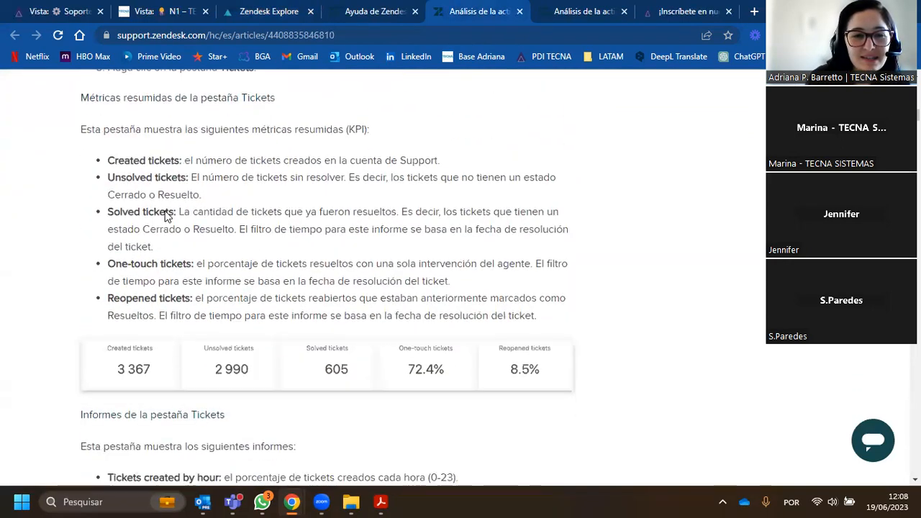
pyautogui.moveTo(110, 92); pyautogui.dragTo(553, 252)
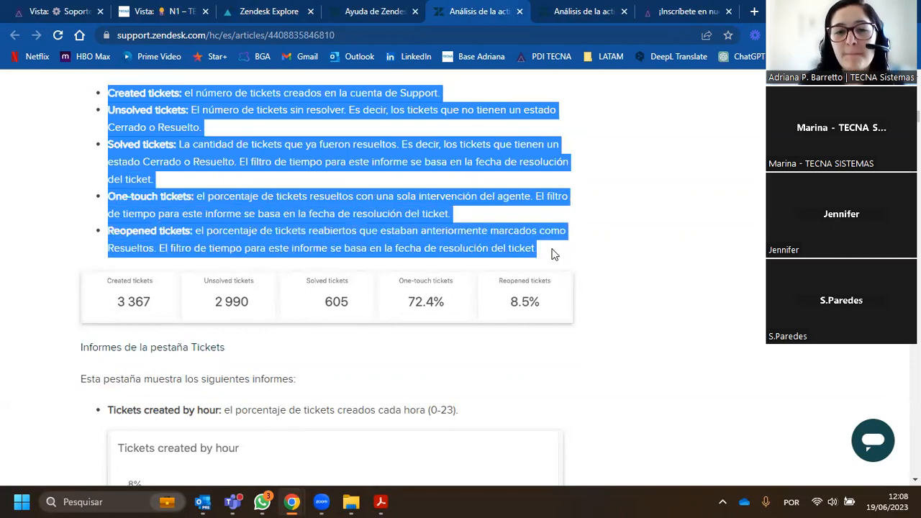
pyautogui.click(539, 247)
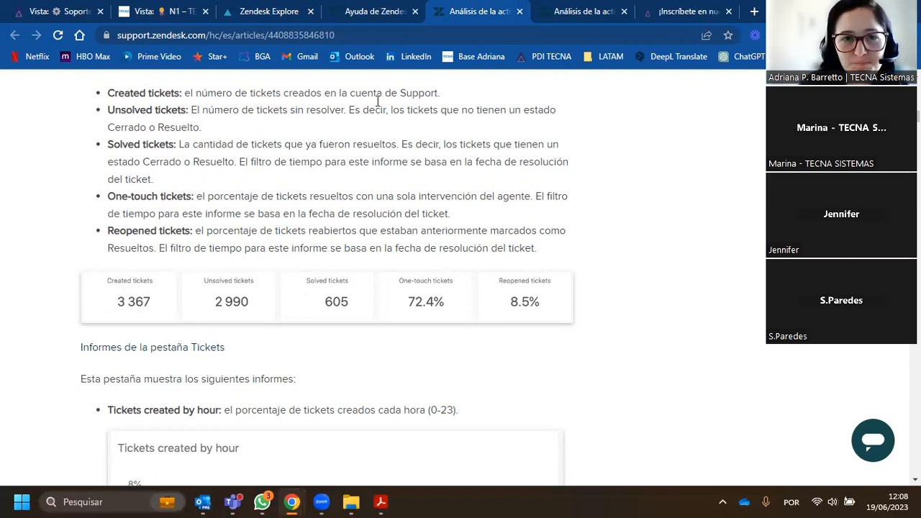
pyautogui.click(379, 36)
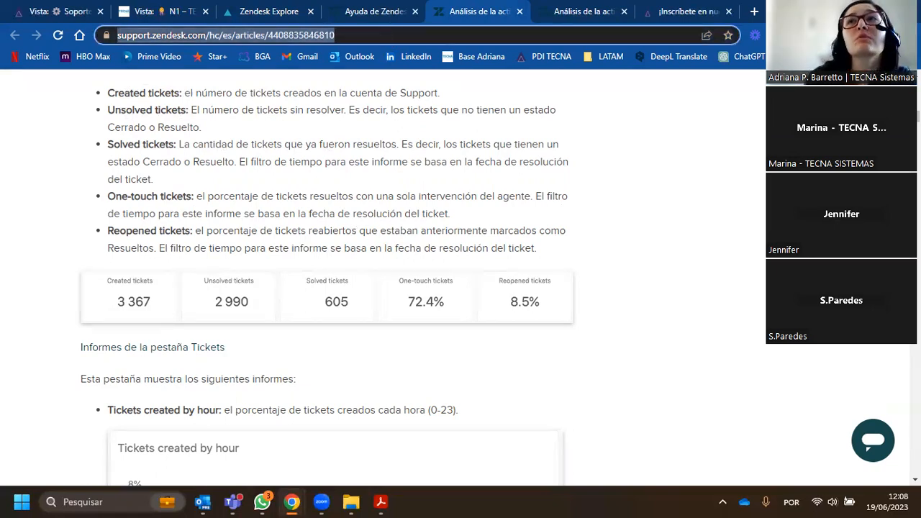
pyautogui.press('Escape')
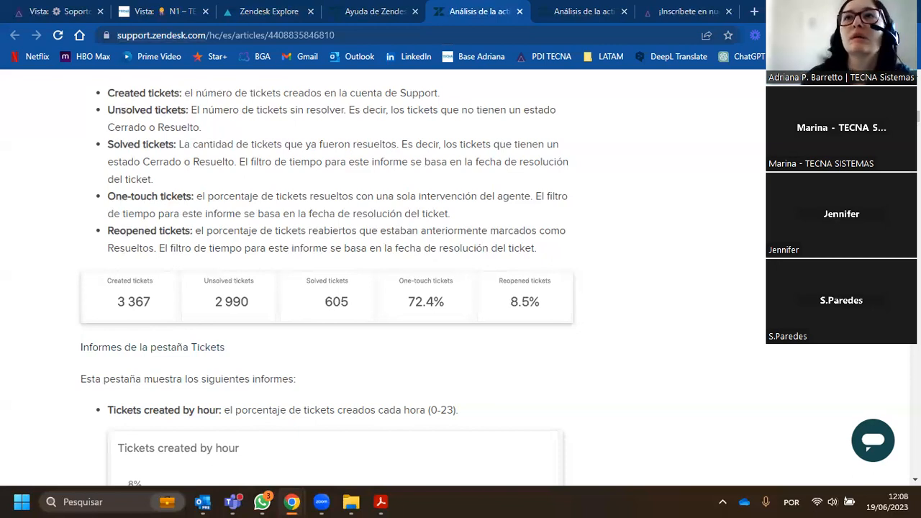
# - Switch to the help article "Análisis de la actividad de Chat" and point out its web address
pyautogui.click(583, 13)
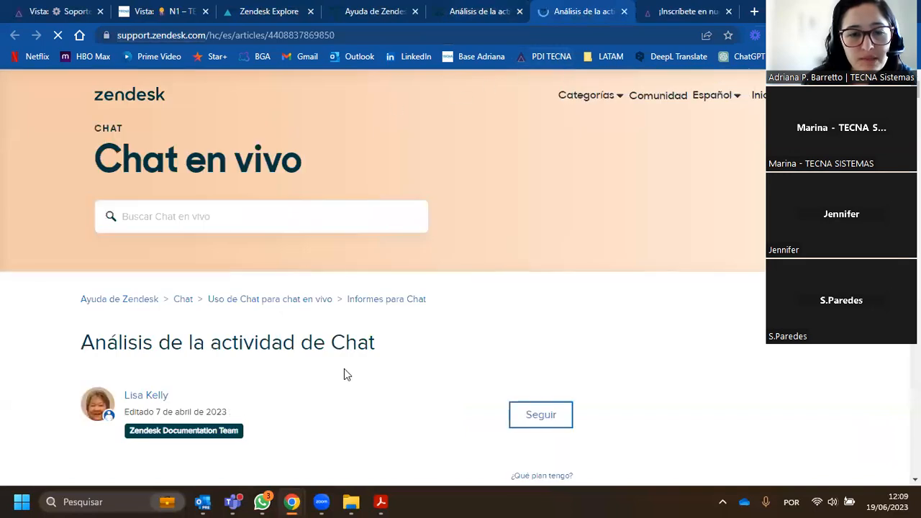
pyautogui.click(255, 36)
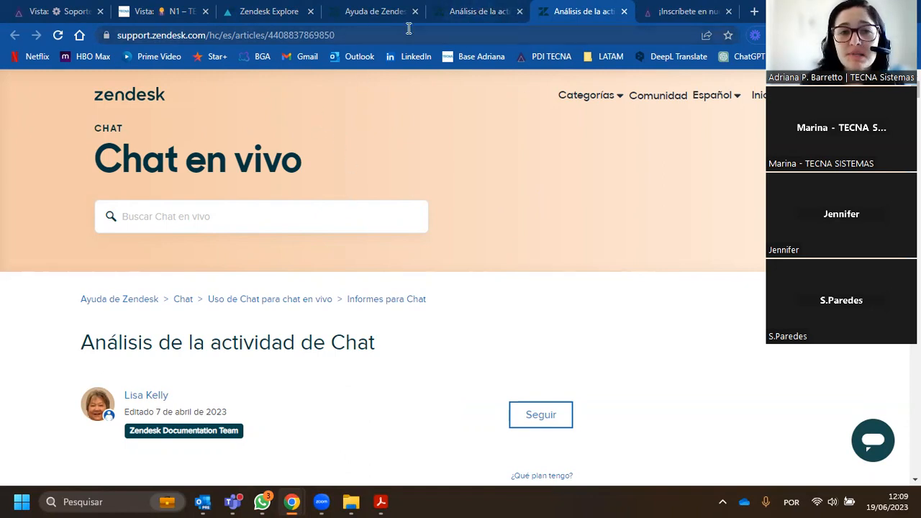
# - Go to the Ayuda de Zendesk home page and open the "Informes y análisis" category for Explore
pyautogui.click(372, 14)
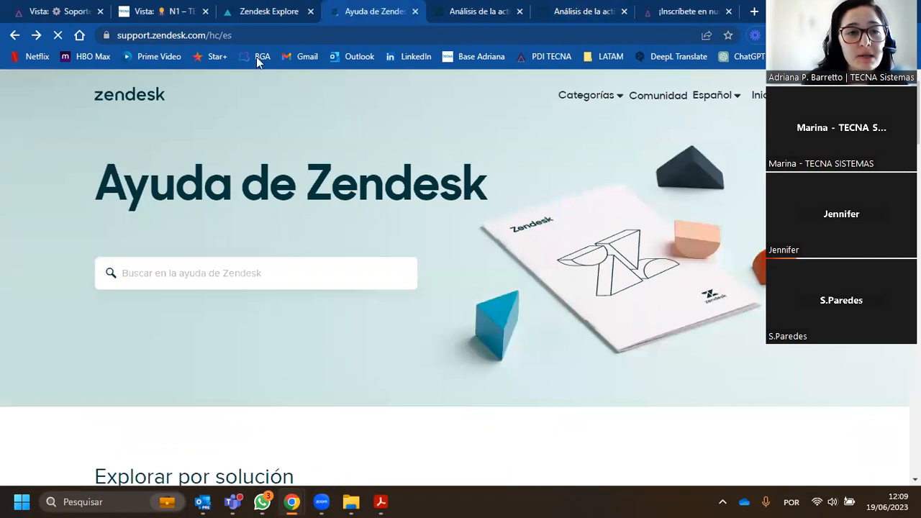
pyautogui.click(237, 35)
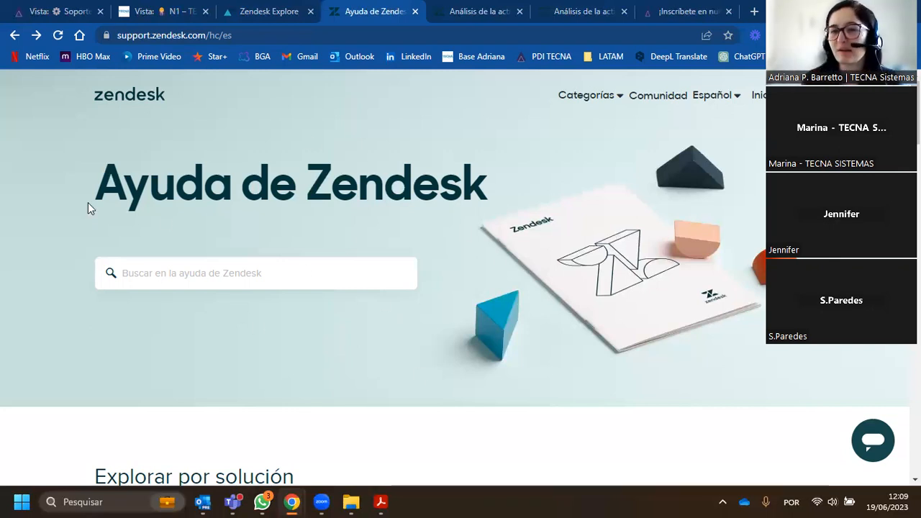
pyautogui.scroll(-2, 111, 199)
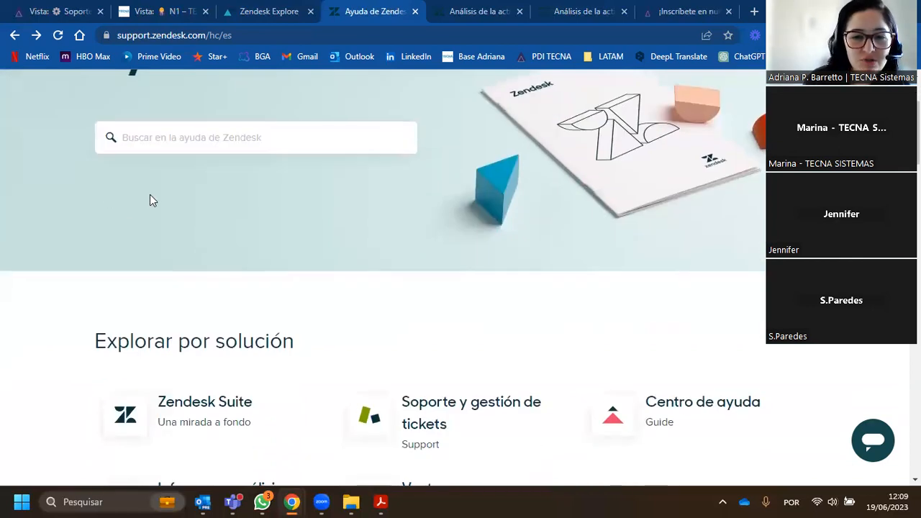
pyautogui.scroll(-3, 144, 196)
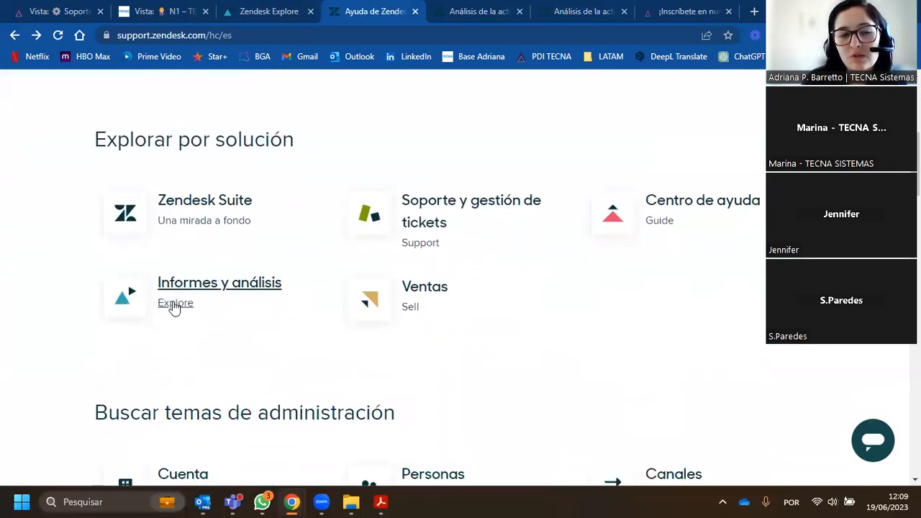
pyautogui.click(175, 303)
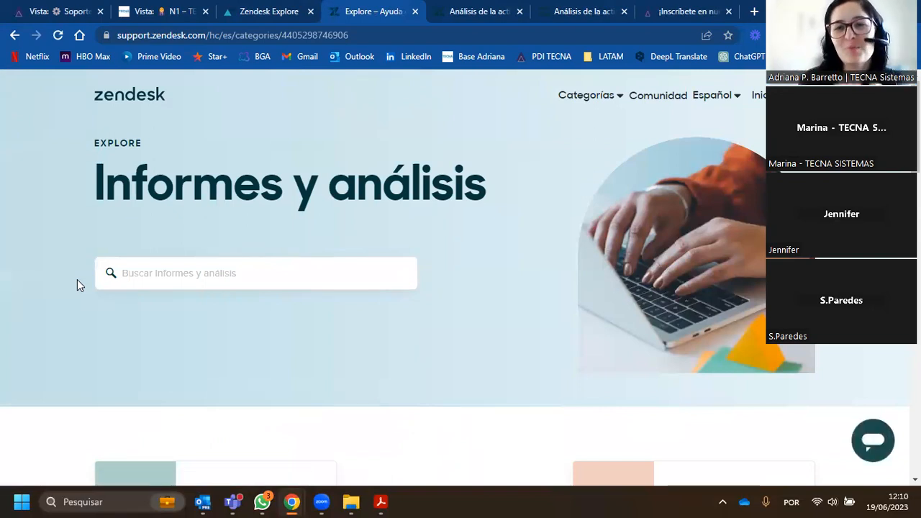
# - Show the Informes group of frequently asked questions and examine its topics on metrics, customization and report creation
pyautogui.scroll(-4, 79, 288)
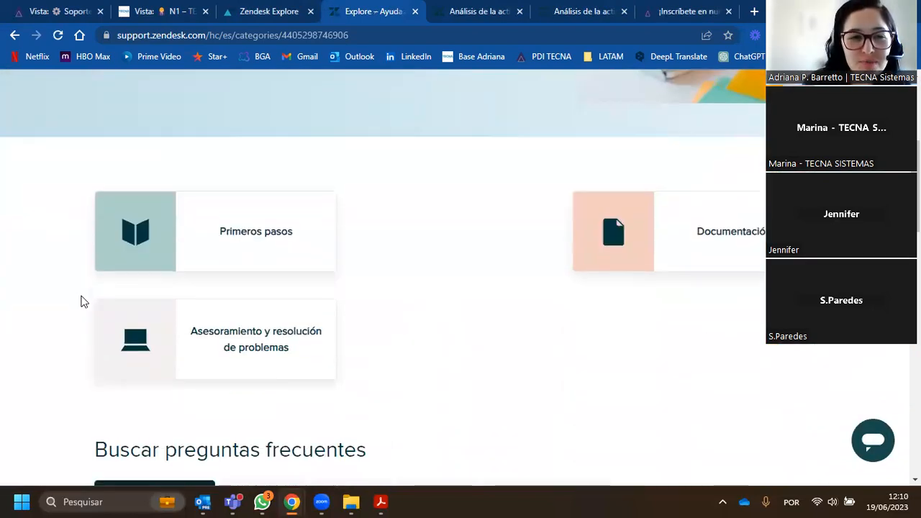
pyautogui.scroll(-4, 82, 306)
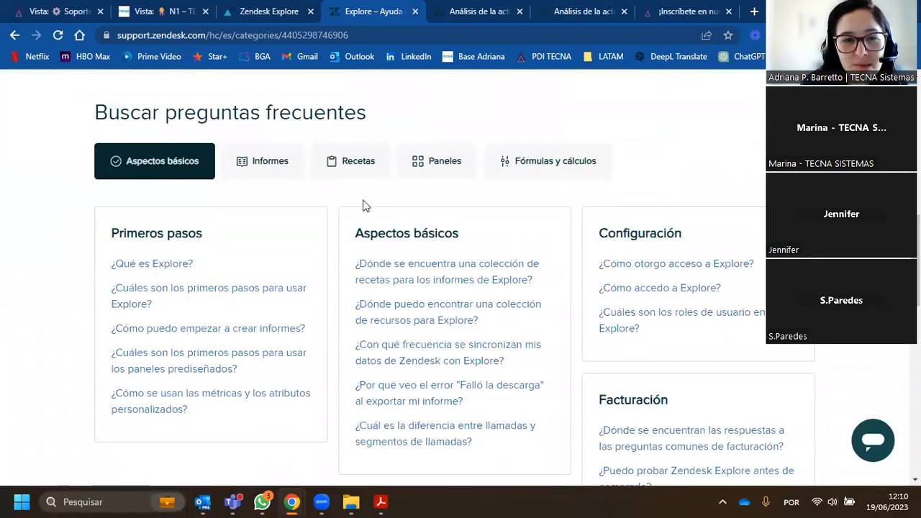
pyautogui.click(263, 173)
pyautogui.scroll(-1, 318, 184)
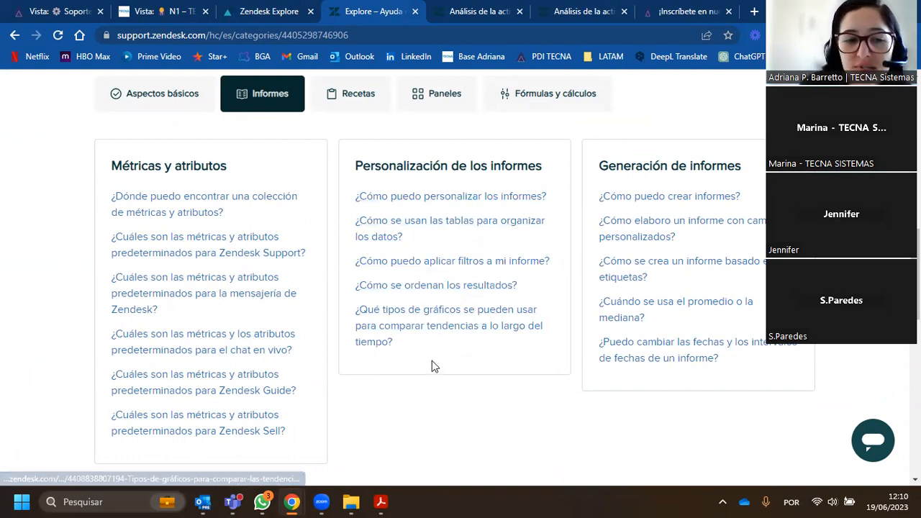
pyautogui.scroll(-1, 417, 317)
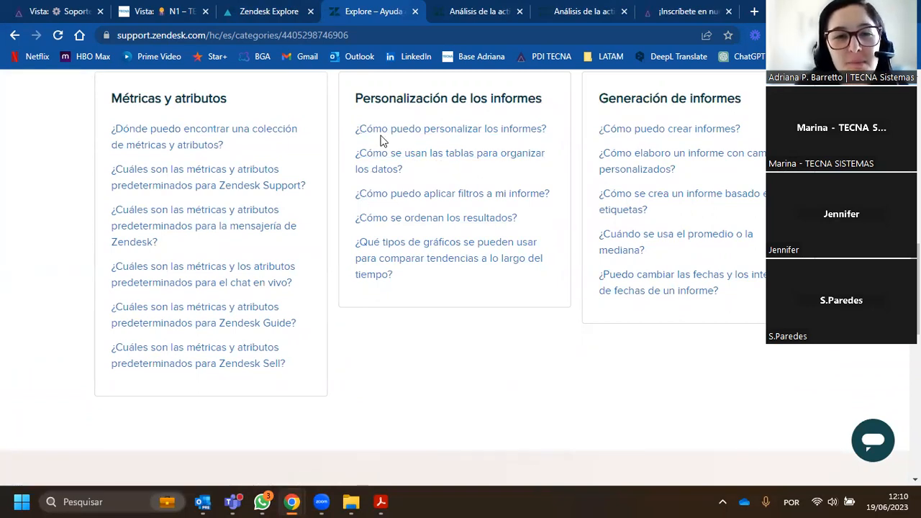
# - Return to the Explore dashboard library and show only the account's own dashboards
pyautogui.click(273, 11)
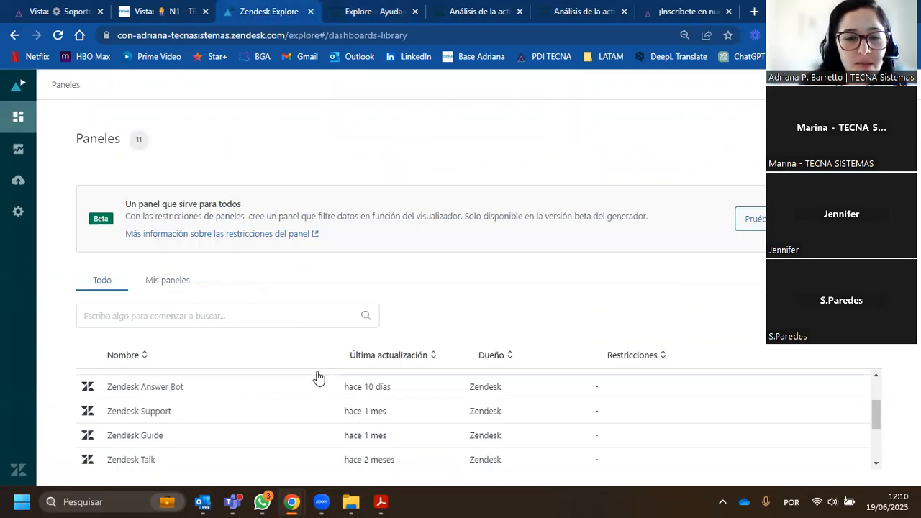
pyautogui.scroll(2, 319, 425)
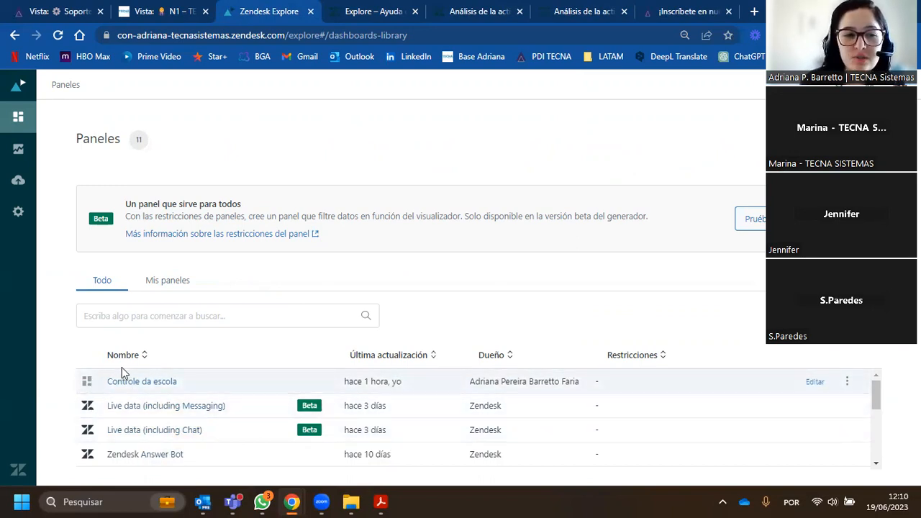
pyautogui.click(167, 283)
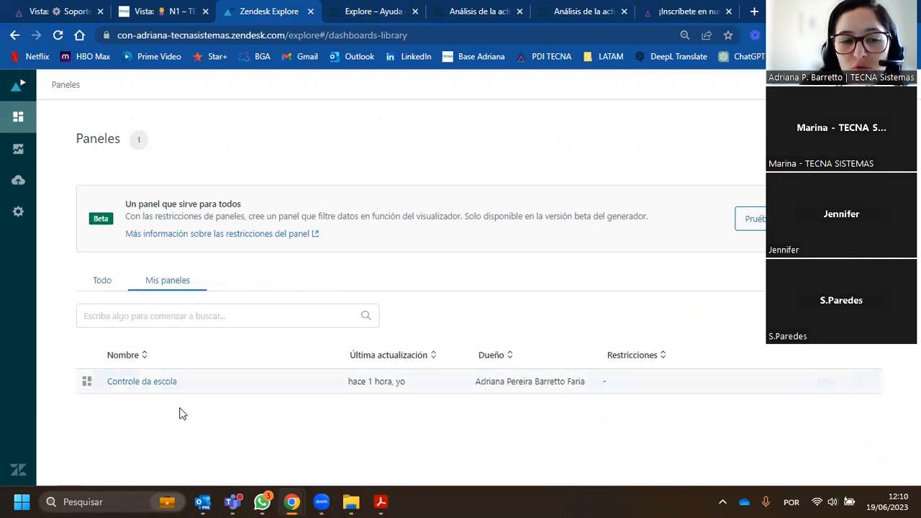
# - List all dashboards again and open the prebuilt Zendesk Support dashboard
pyautogui.click(99, 289)
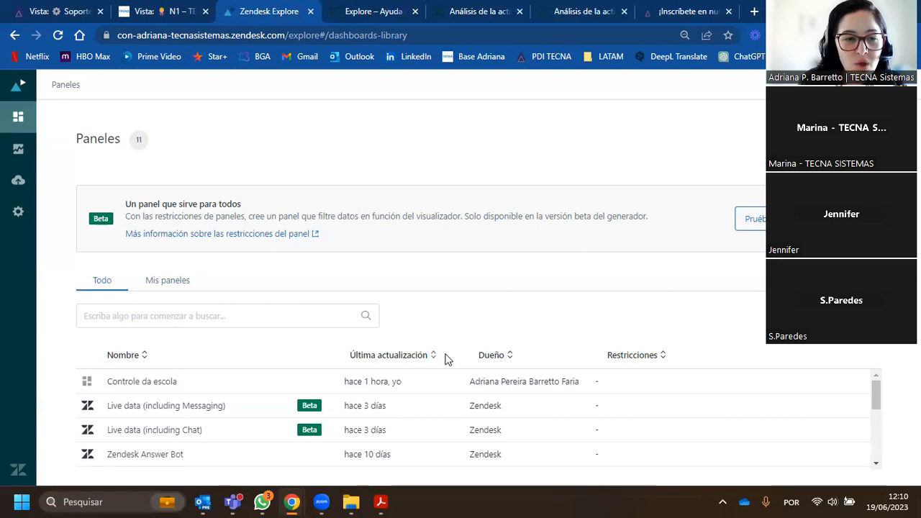
pyautogui.scroll(-1, 216, 426)
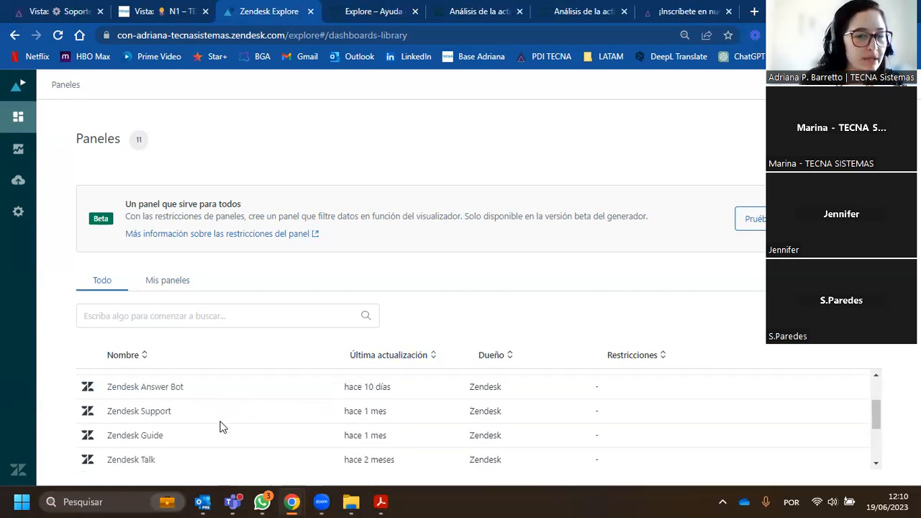
pyautogui.click(156, 414)
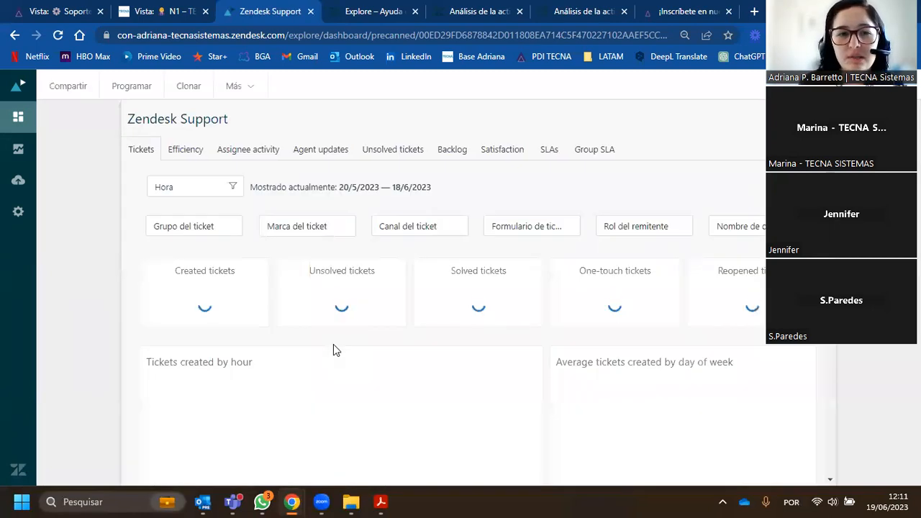
# - Show the dashboard's Efficiency page and check the additional dashboard options for exporting and full screen
pyautogui.click(194, 152)
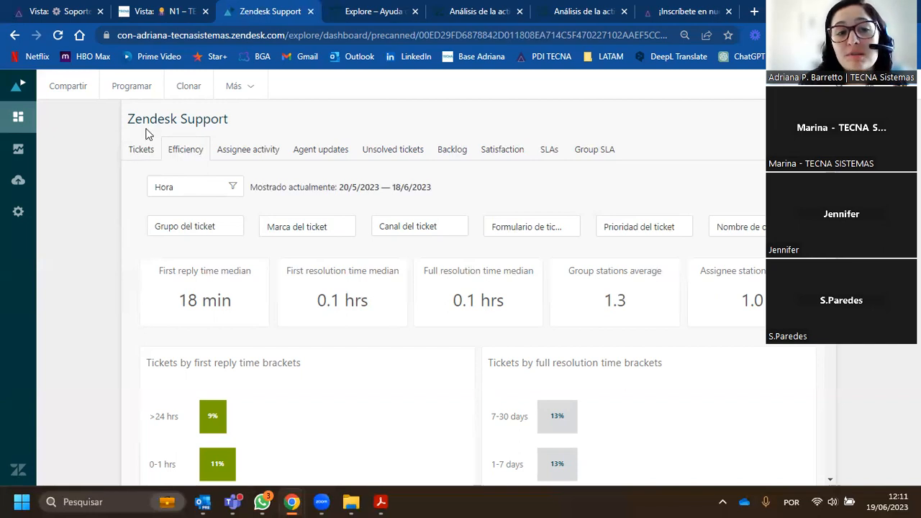
pyautogui.moveTo(128, 120); pyautogui.dragTo(244, 123)
pyautogui.click(273, 123)
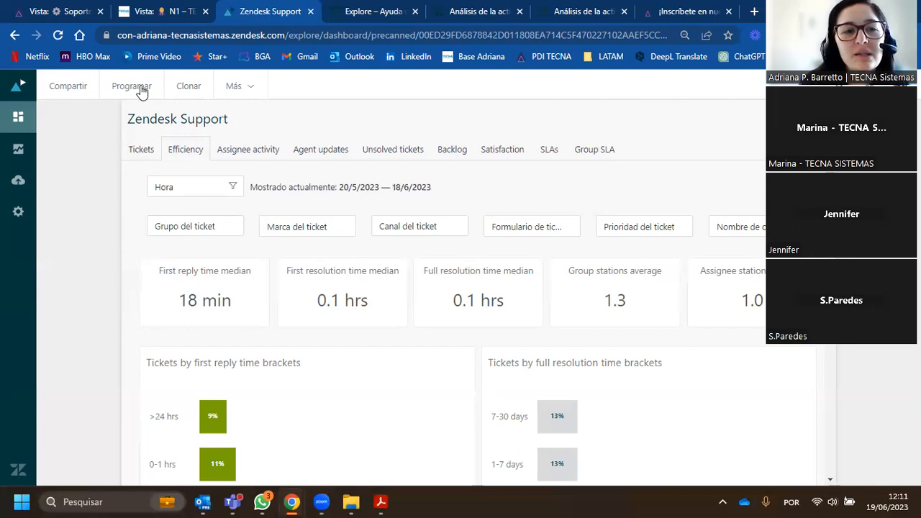
pyautogui.click(243, 90)
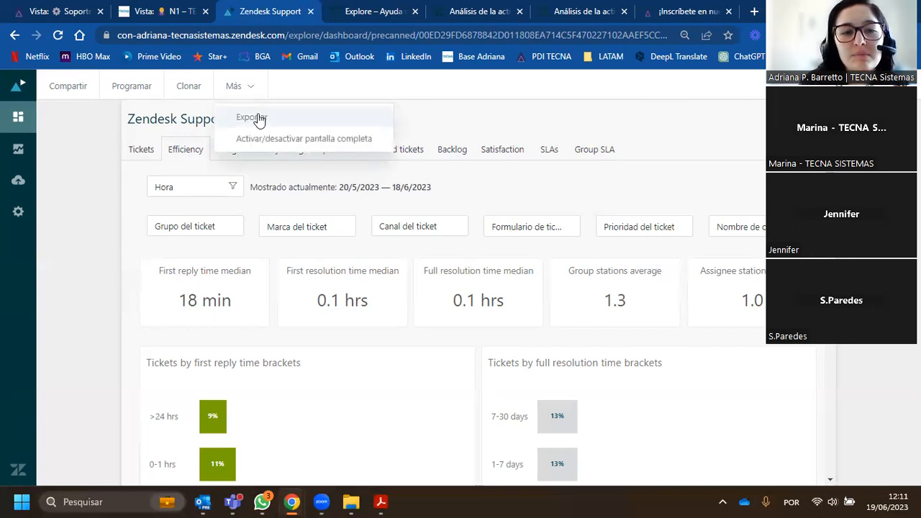
pyautogui.click(311, 89)
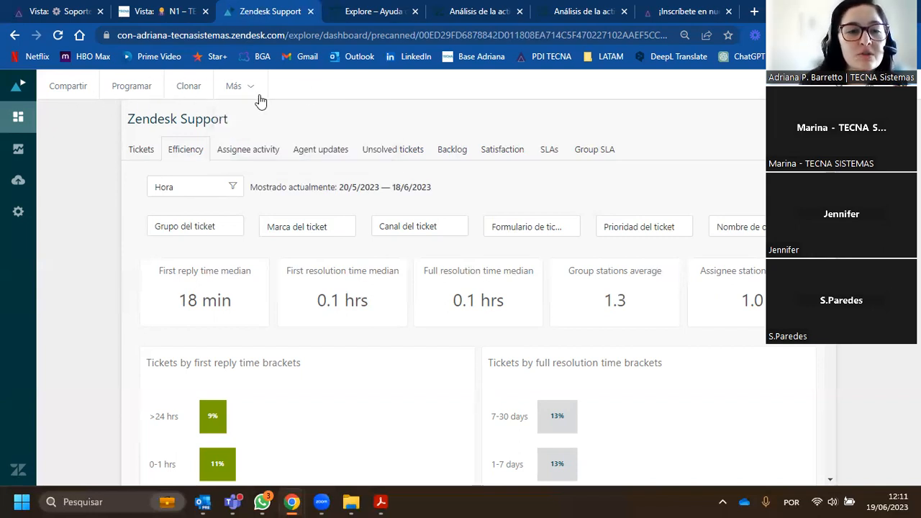
# - Clone the prebuilt Zendesk Support dashboard under the name "Zendesk Support (copiar)"
pyautogui.click(187, 93)
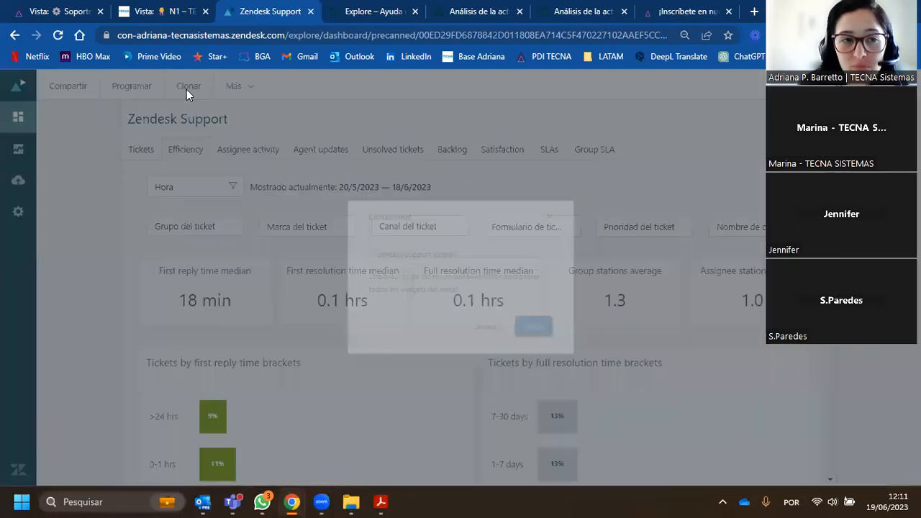
pyautogui.click(437, 248)
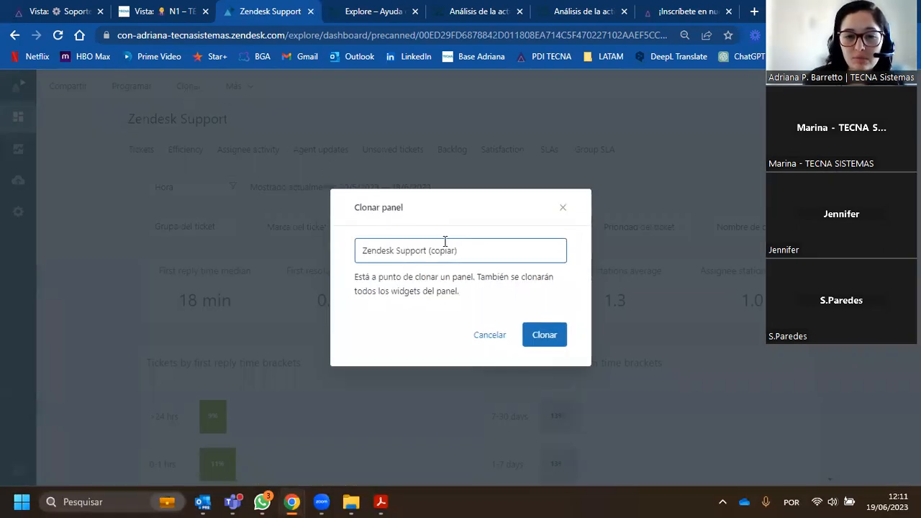
pyautogui.click(547, 343)
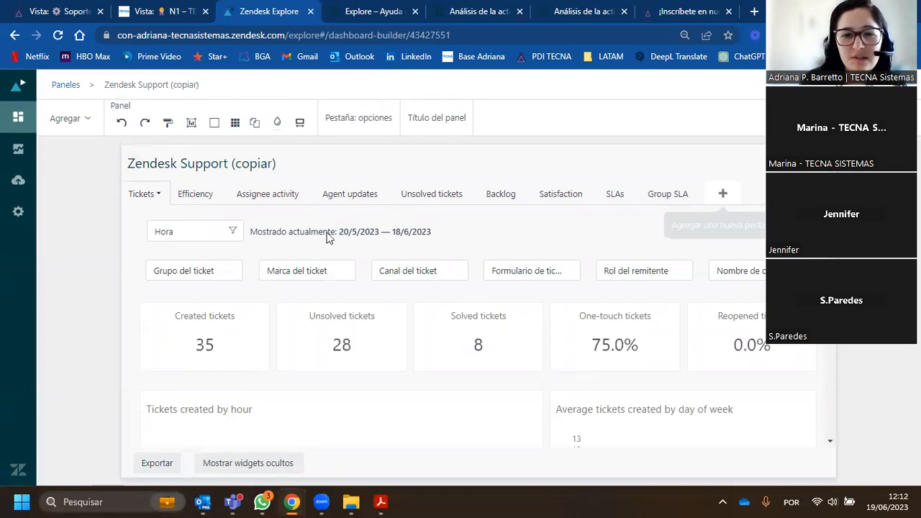
# - Examine the edit options of the First reply time median widget on the copy's Efficiency page, and return to the dashboard library
pyautogui.click(210, 195)
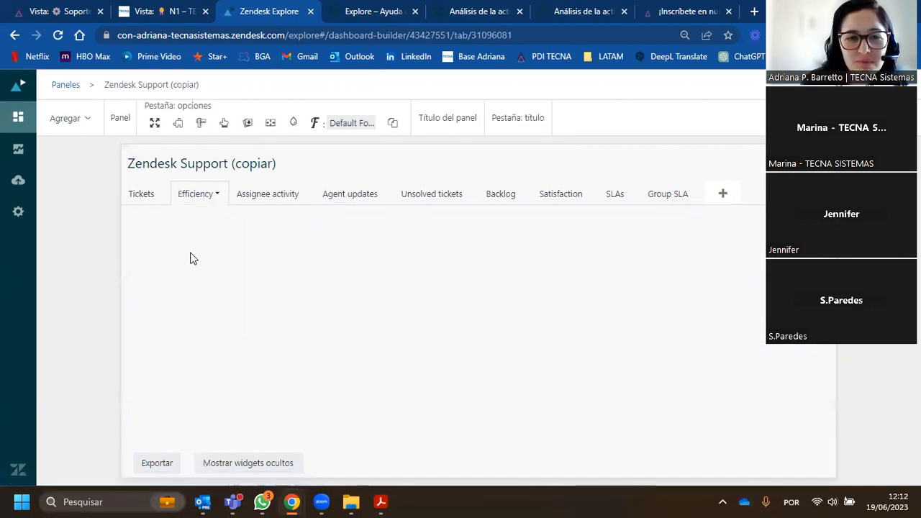
pyautogui.click(226, 321)
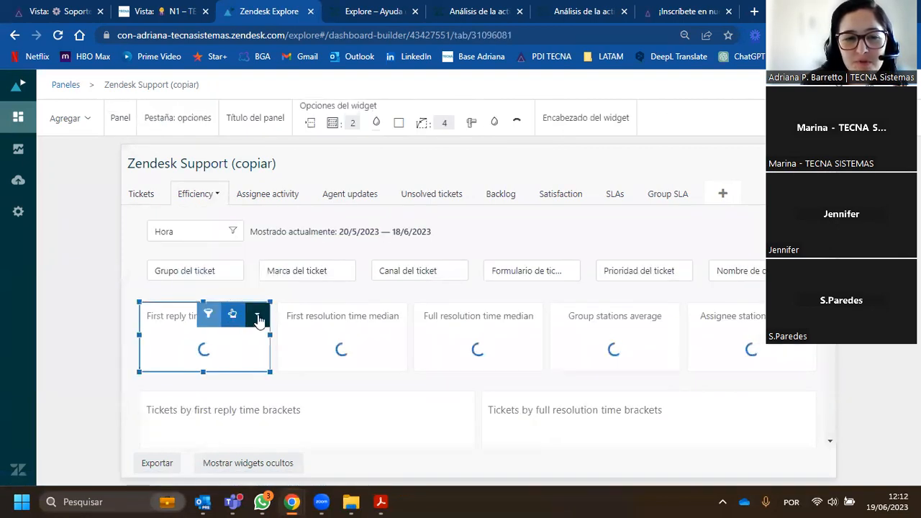
pyautogui.click(257, 318)
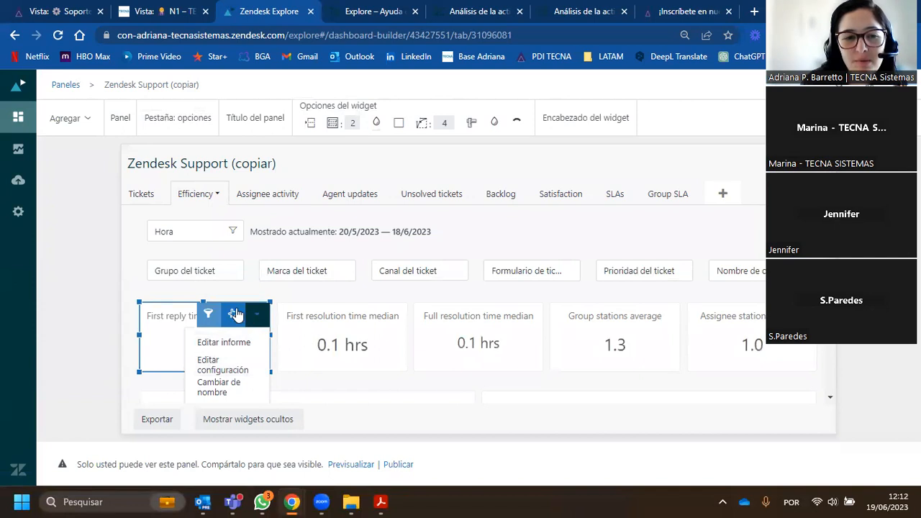
pyautogui.click(113, 285)
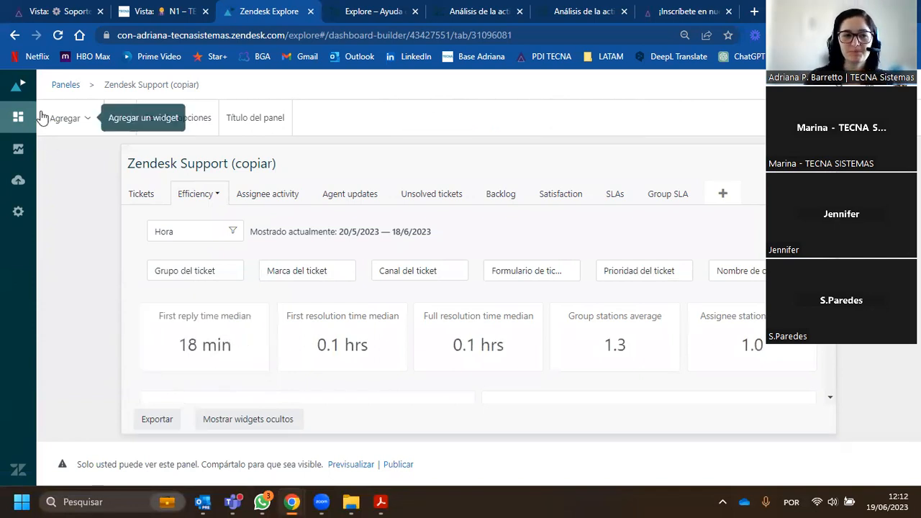
pyautogui.click(18, 116)
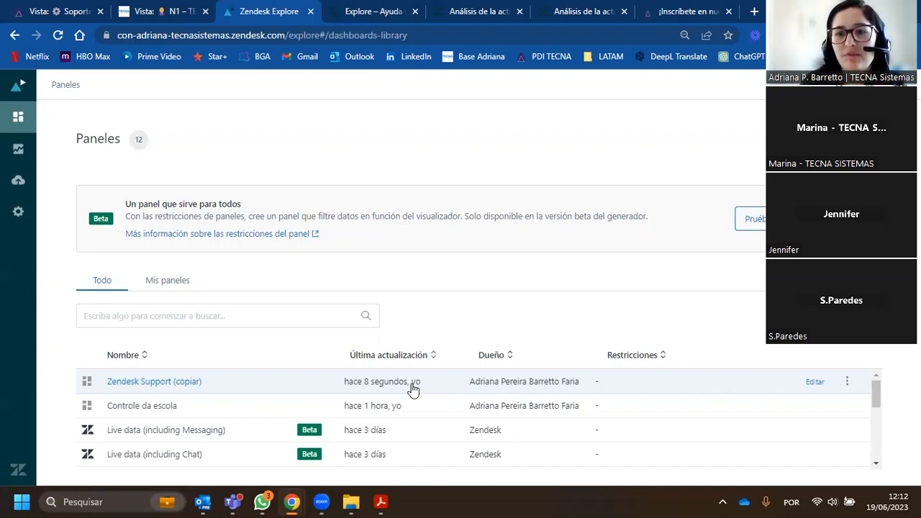
# - Open the urgent ticket in the N1 view and set its Formulario to Lavandería
pyautogui.click(164, 12)
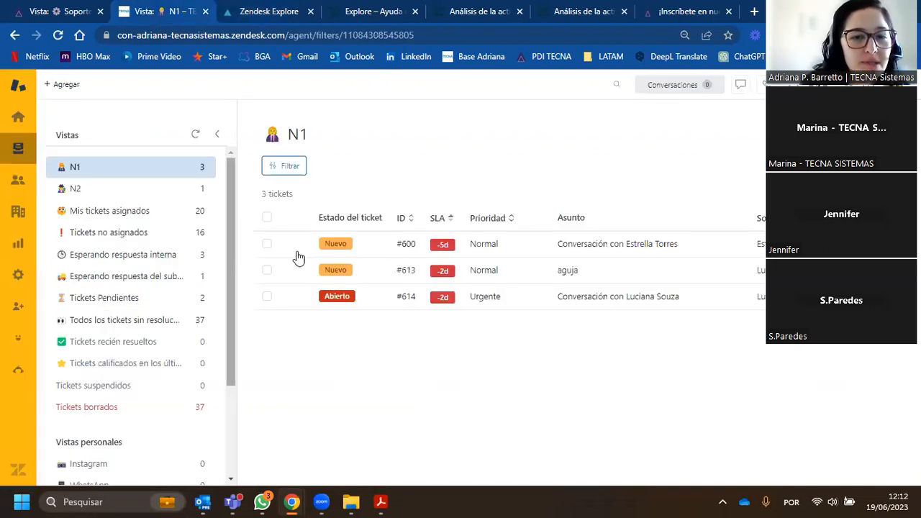
pyautogui.click(511, 296)
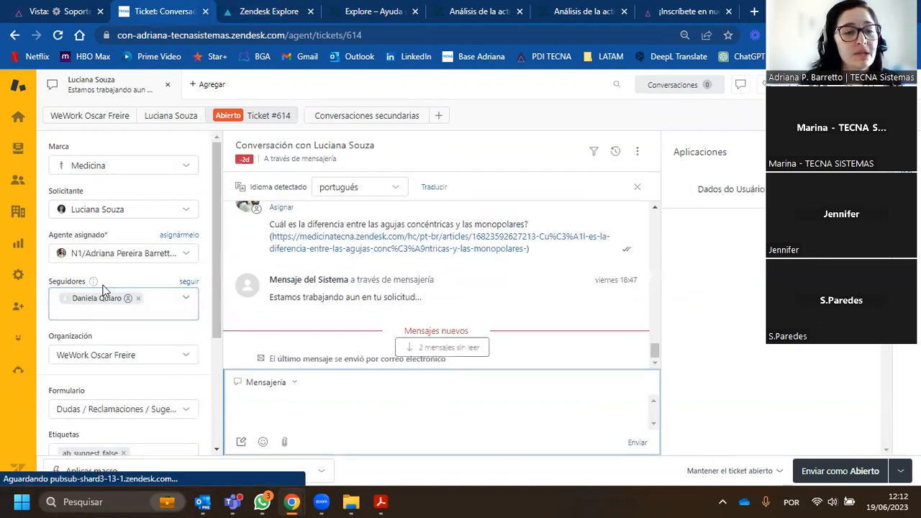
pyautogui.scroll(-5, 120, 282)
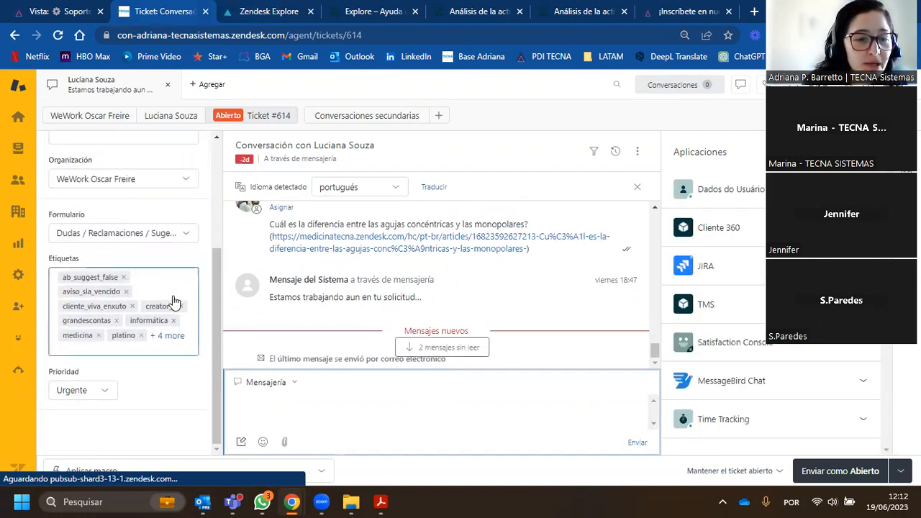
pyautogui.click(99, 238)
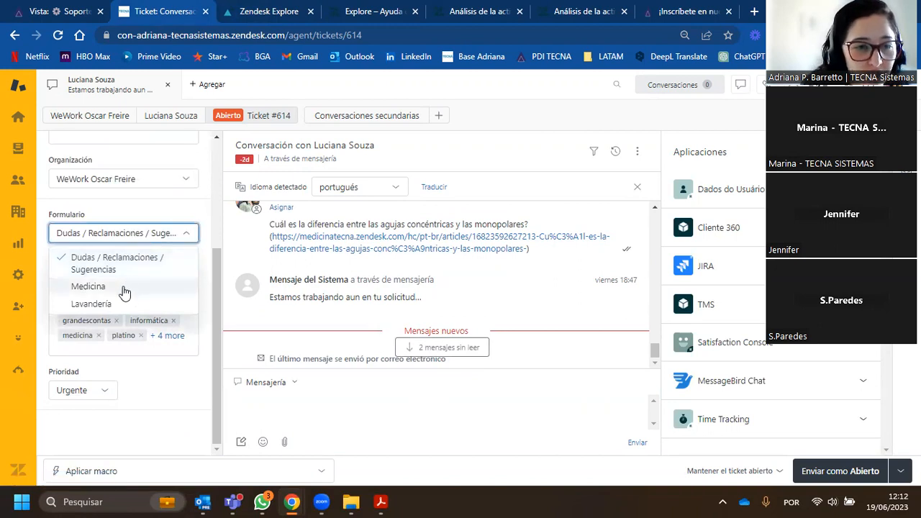
pyautogui.click(91, 304)
# - Examine the Lavandería form's custom ticket fields and the options offered for Barrio, leaving them unset
pyautogui.scroll(-6, 130, 306)
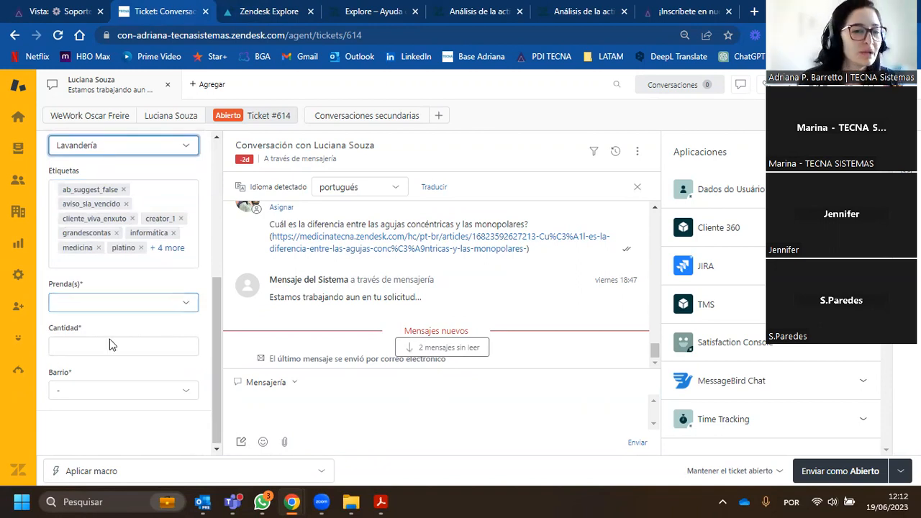
pyautogui.click(108, 390)
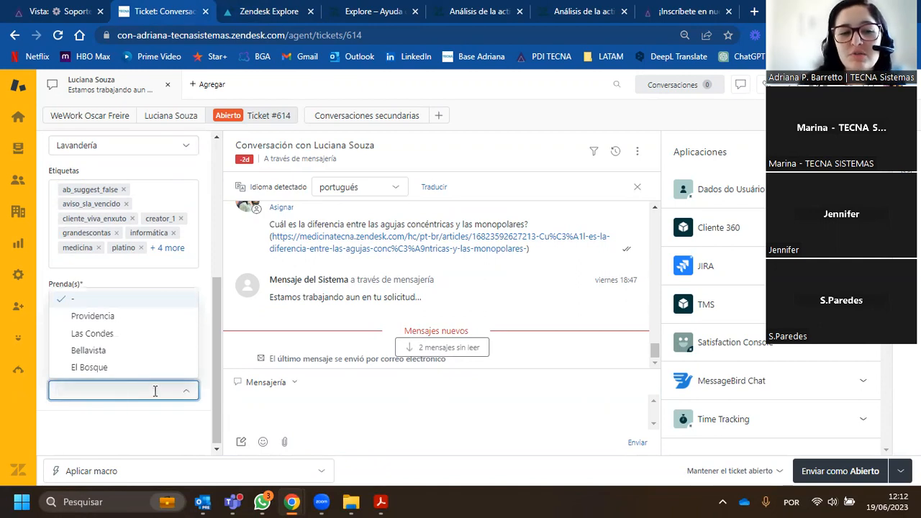
pyautogui.click(187, 393)
pyautogui.click(142, 422)
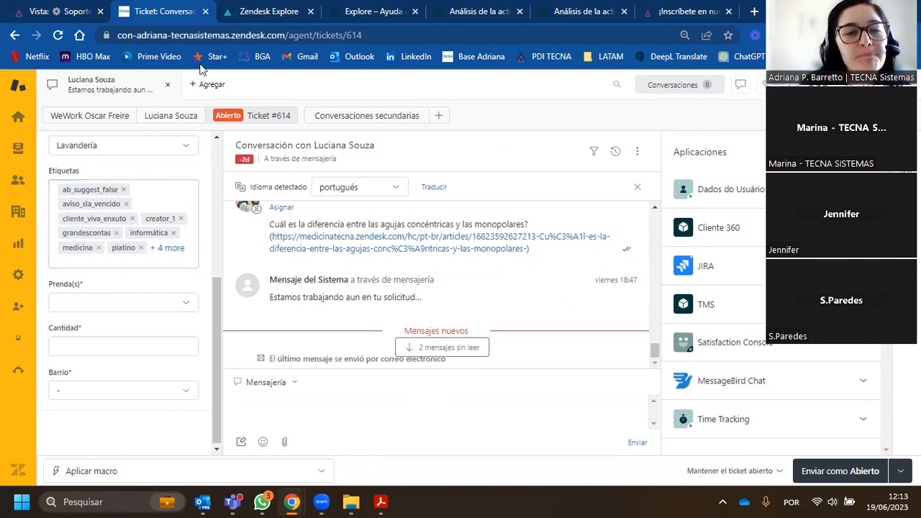
# - Return to the Explore dashboard library and create a new dashboard with the classic builder
pyautogui.click(248, 13)
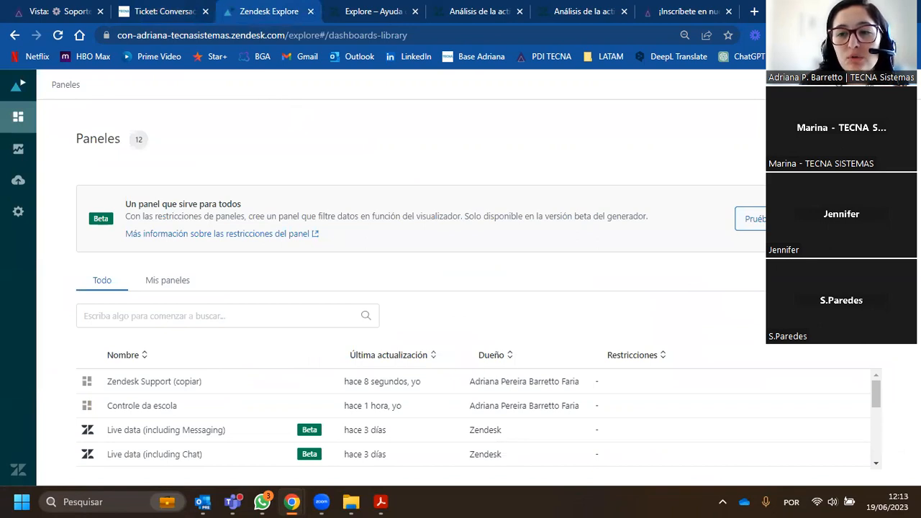
pyautogui.click(838, 139)
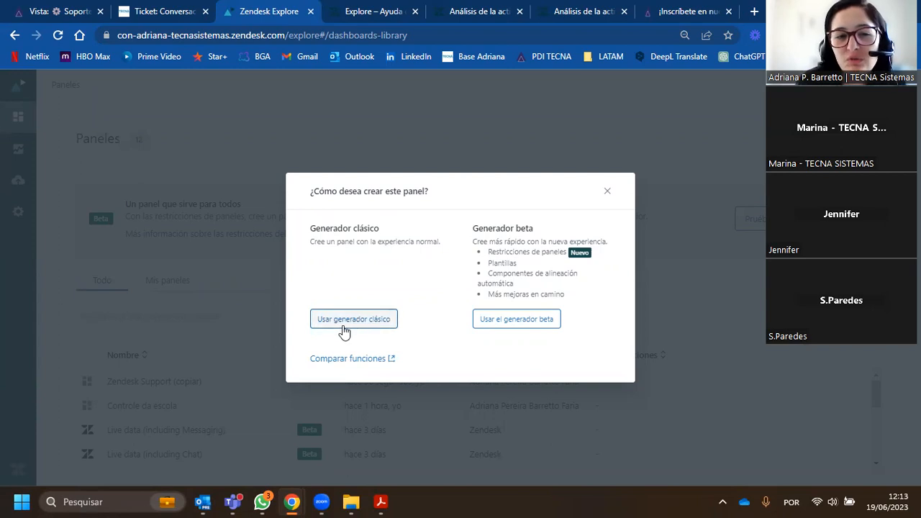
pyautogui.click(379, 321)
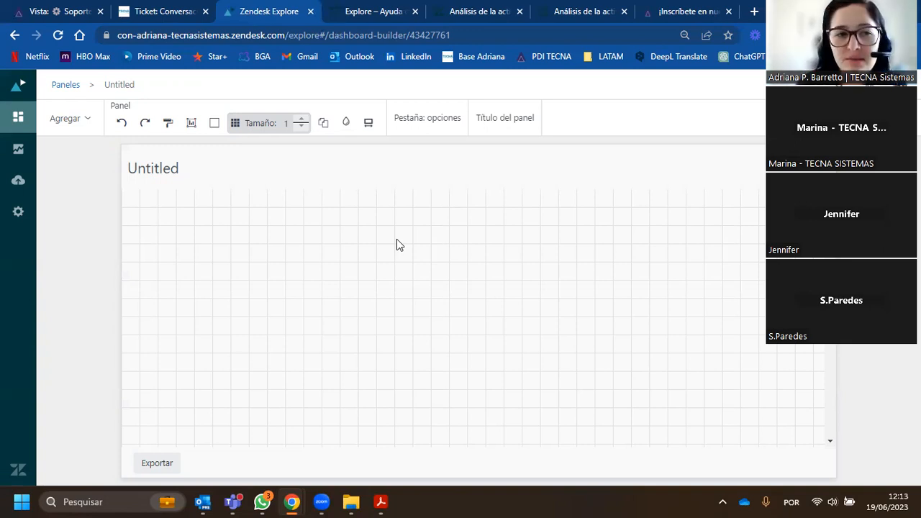
# - Title the new dashboard "Panel de Consulta"
pyautogui.click(186, 168)
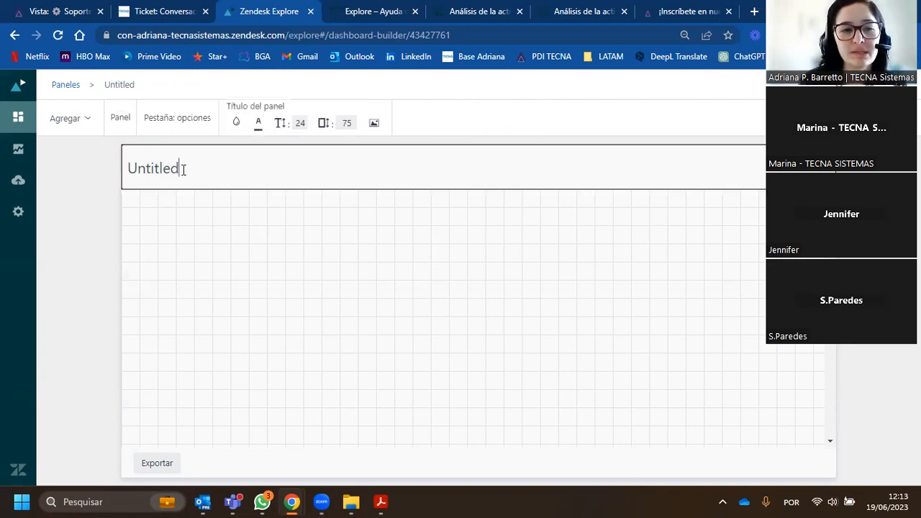
pyautogui.doubleClick(183, 169)
pyautogui.write('Pan')
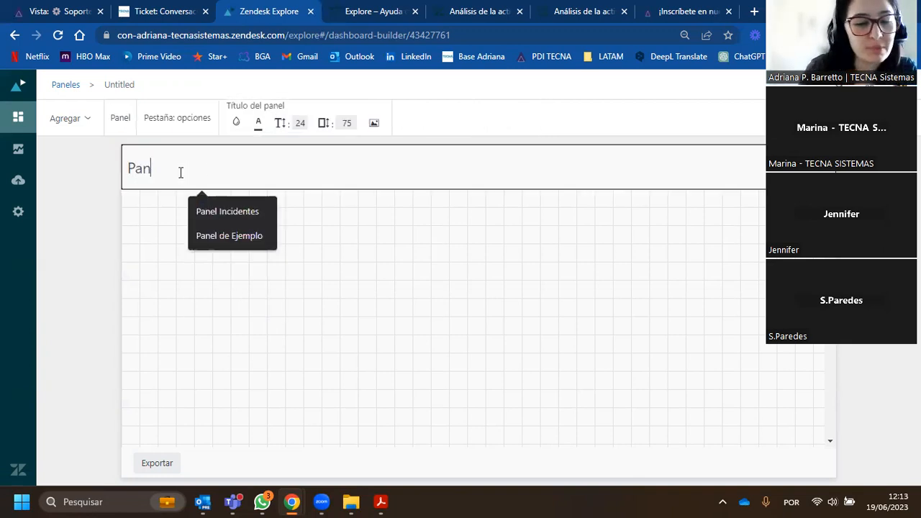
pyautogui.write('el de Consulta')
pyautogui.click(90, 196)
pyautogui.click(277, 175)
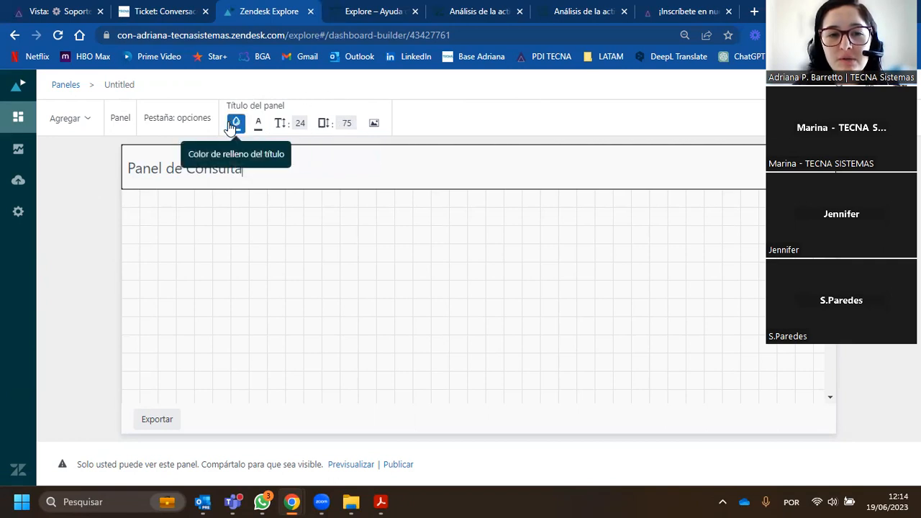
# - Insert the Logo image from the Imagens folder into the dashboard's title bar
pyautogui.click(374, 127)
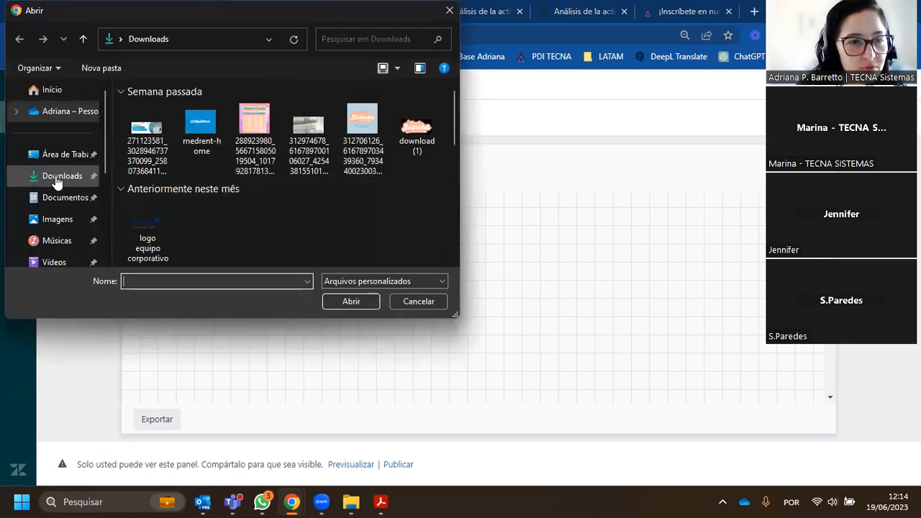
pyautogui.click(62, 220)
pyautogui.click(428, 108)
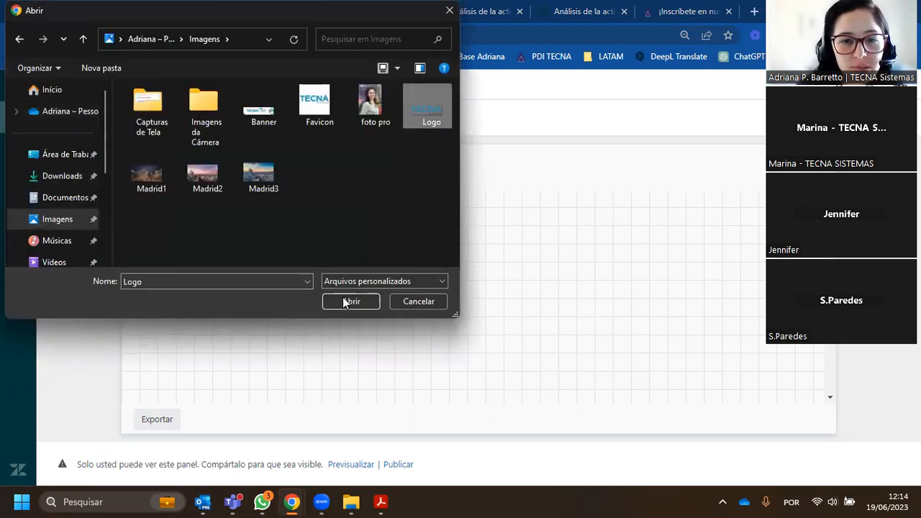
pyautogui.click(351, 301)
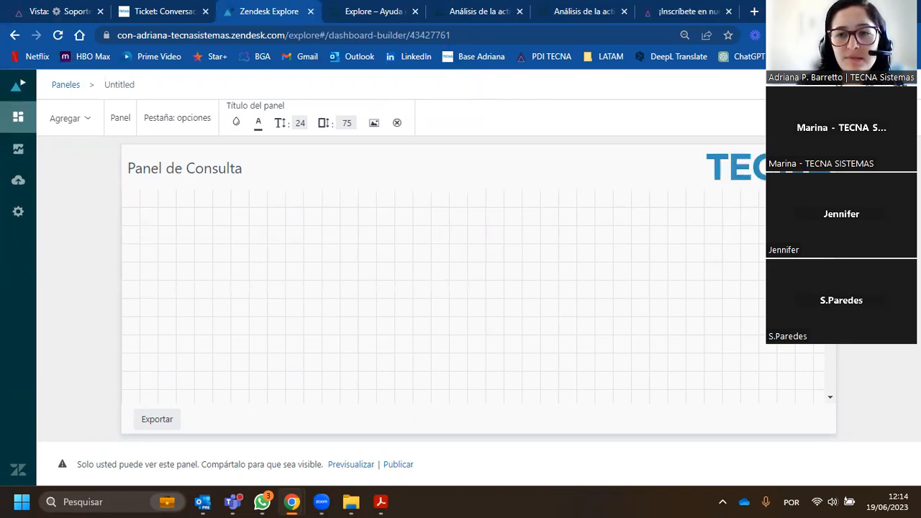
# - Set the dashboard title's text colour to pale cream and its fill colour to blue
pyautogui.click(258, 123)
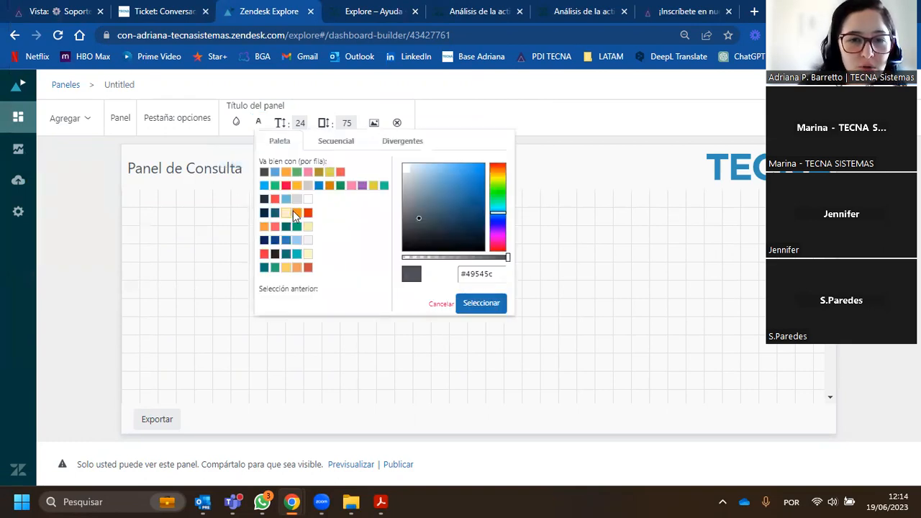
pyautogui.click(321, 217)
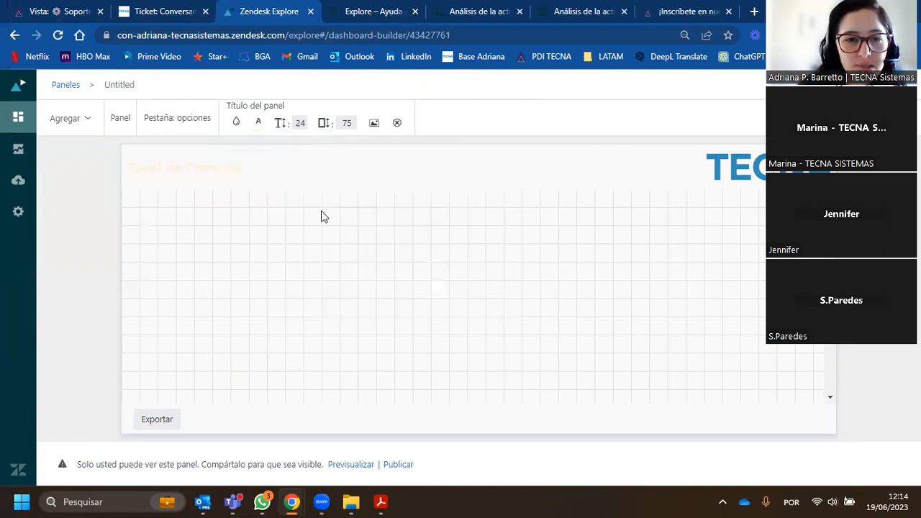
pyautogui.click(236, 123)
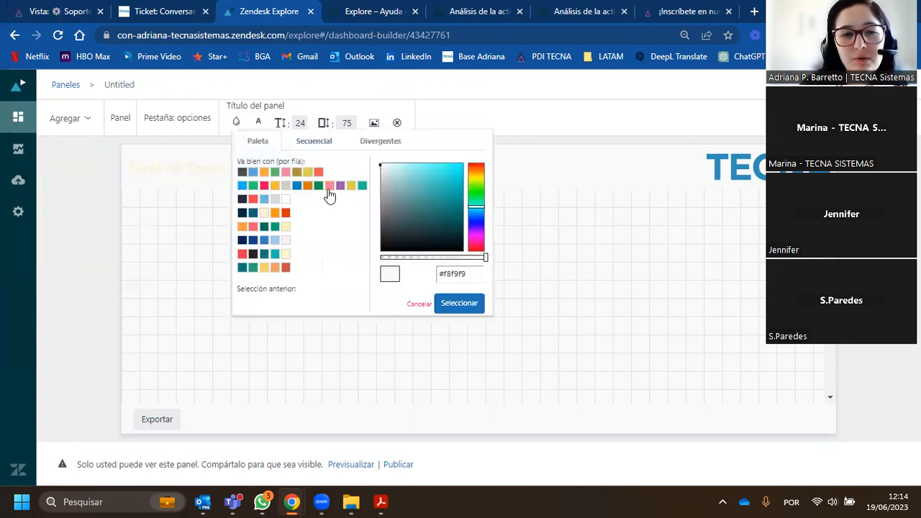
pyautogui.click(252, 172)
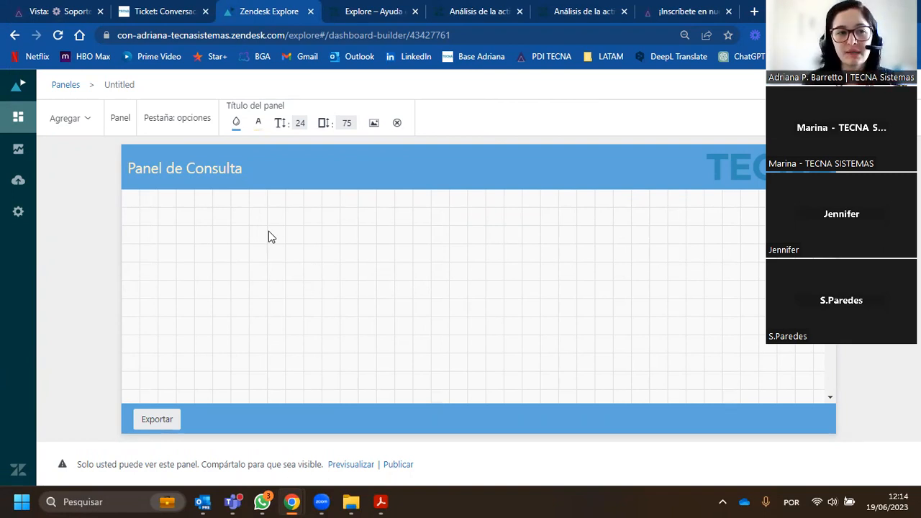
# - Examine the widgets that can be added to the dashboard, including real-time data, reports, filters, images and text
pyautogui.click(77, 128)
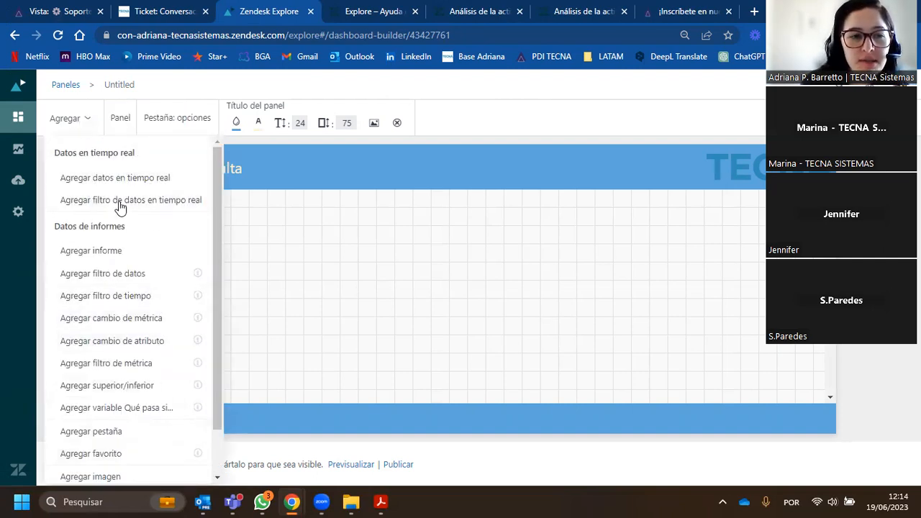
pyautogui.scroll(-1, 123, 210)
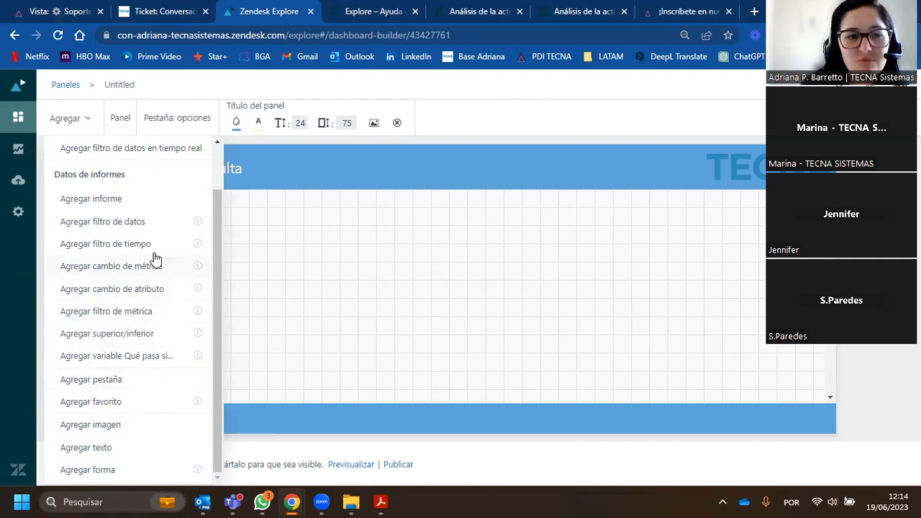
pyautogui.scroll(2, 154, 260)
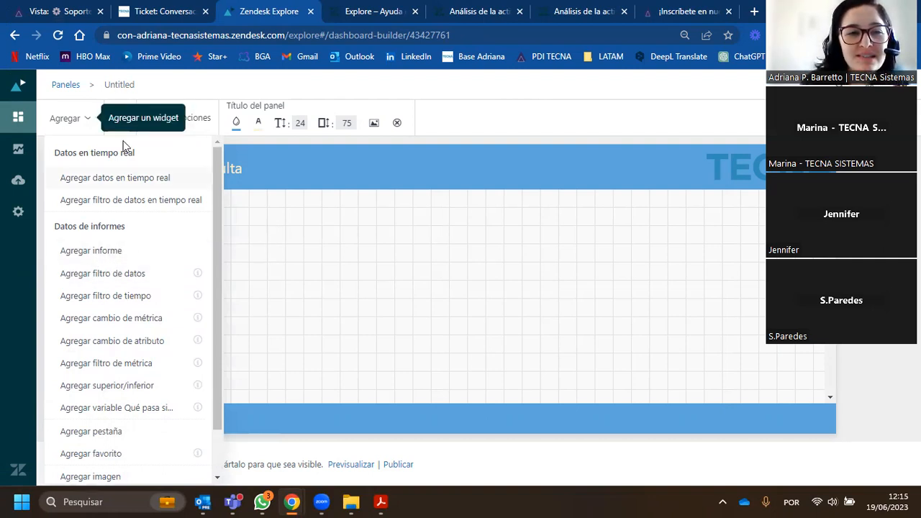
# - View the reports library and reopen the Panel de Consulta dashboard for editing
pyautogui.click(322, 260)
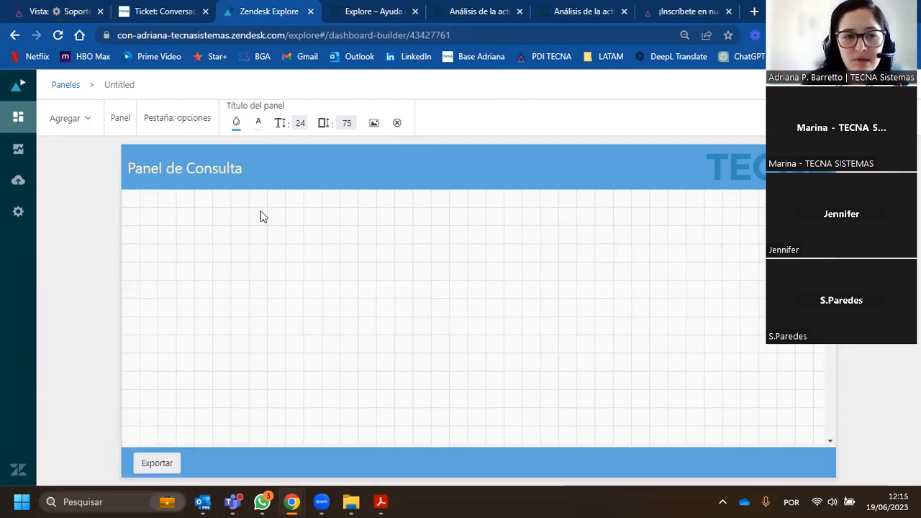
pyautogui.click(18, 153)
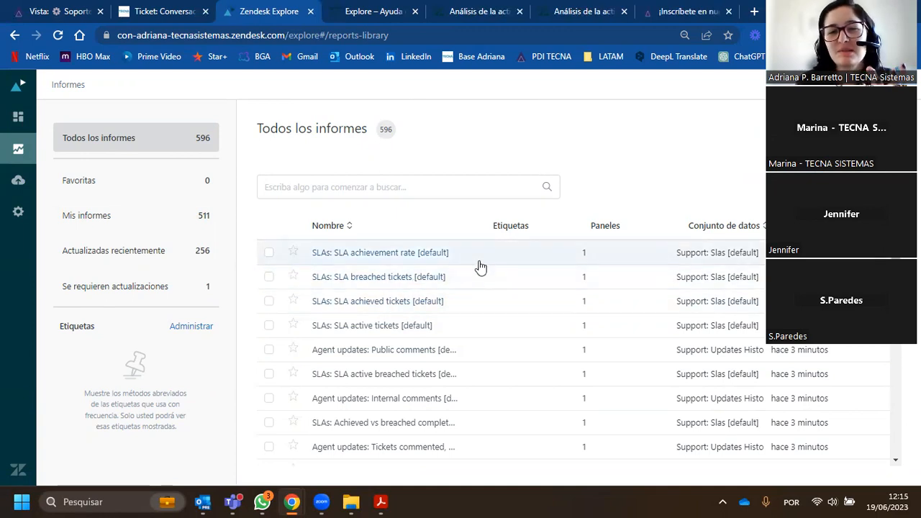
pyautogui.click(19, 119)
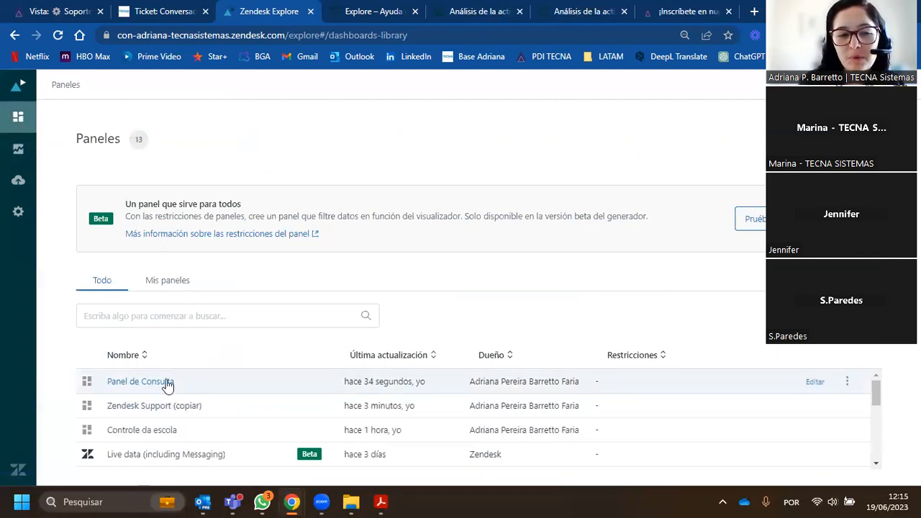
pyautogui.click(163, 384)
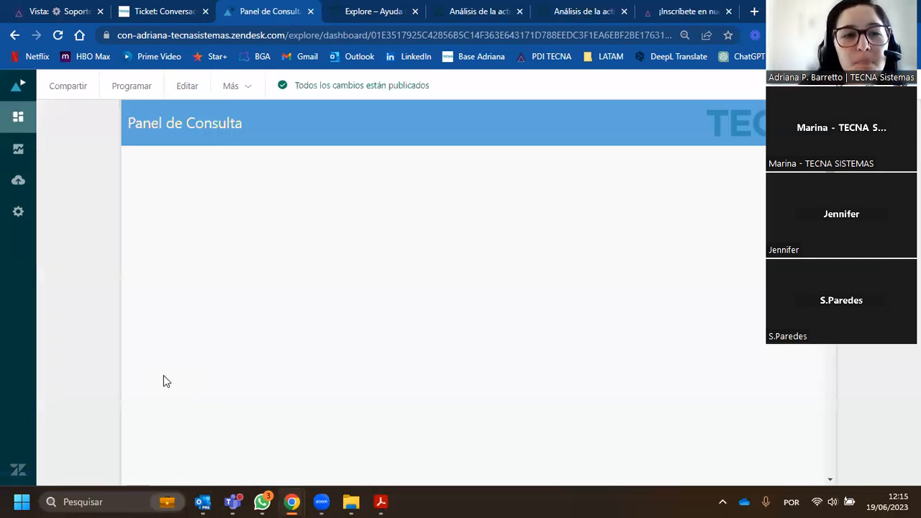
pyautogui.click(189, 86)
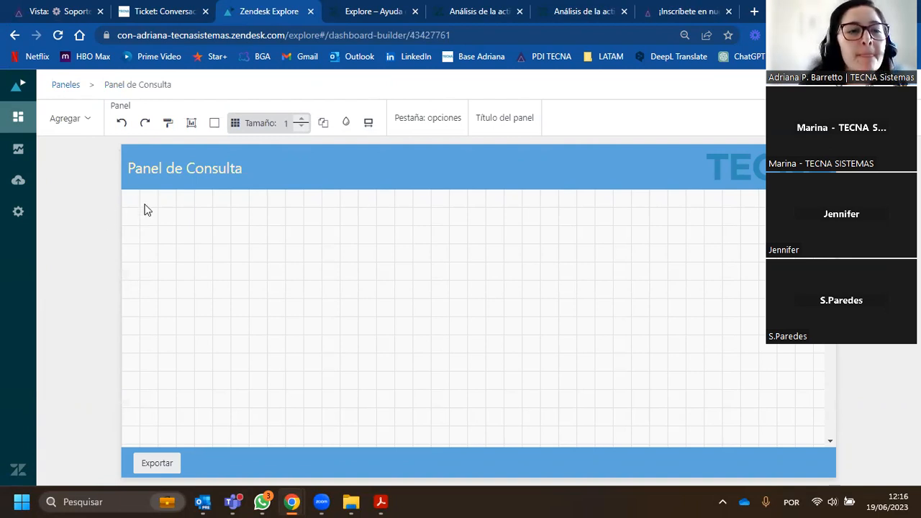
# - Browse the existing reports that can be added to the dashboard and start a new report instead
pyautogui.click(87, 122)
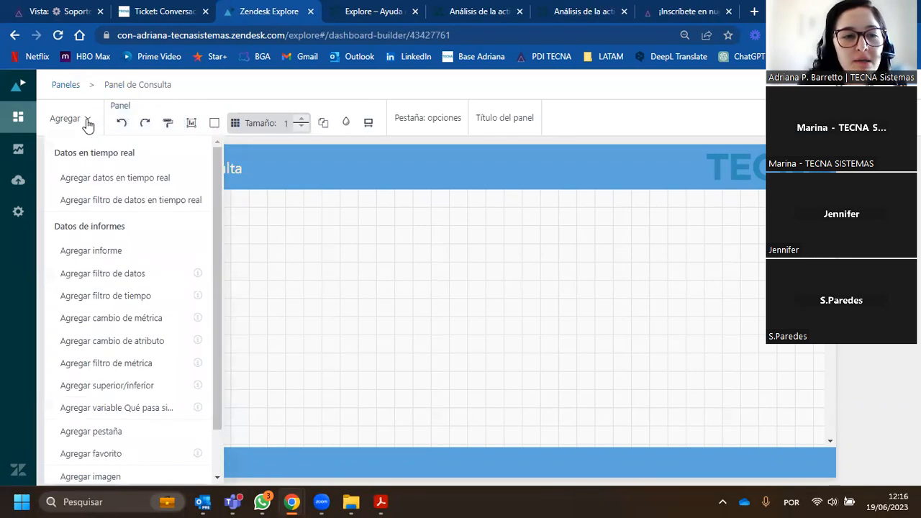
pyautogui.click(121, 253)
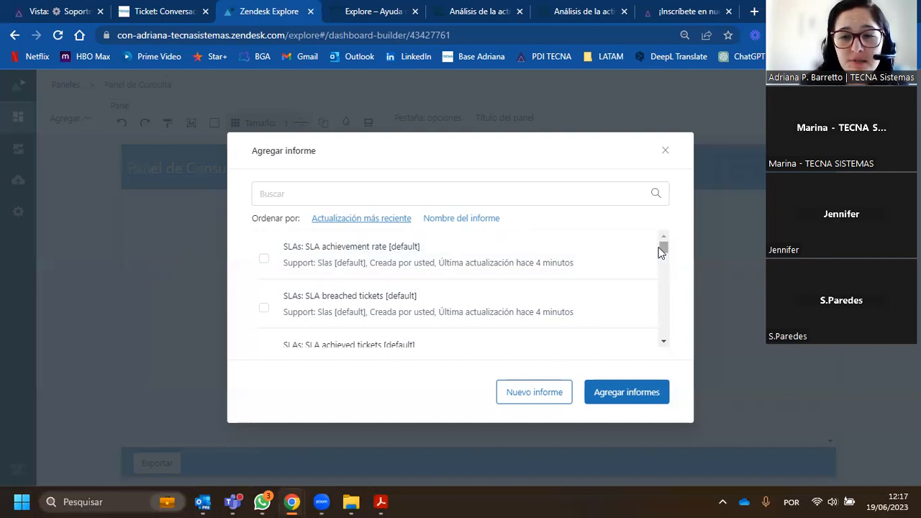
pyautogui.moveTo(664, 249)
pyautogui.mouseDown()
pyautogui.moveTo(674, 336)
pyautogui.moveTo(666, 353)
pyautogui.moveTo(652, 240)
pyautogui.mouseUp()
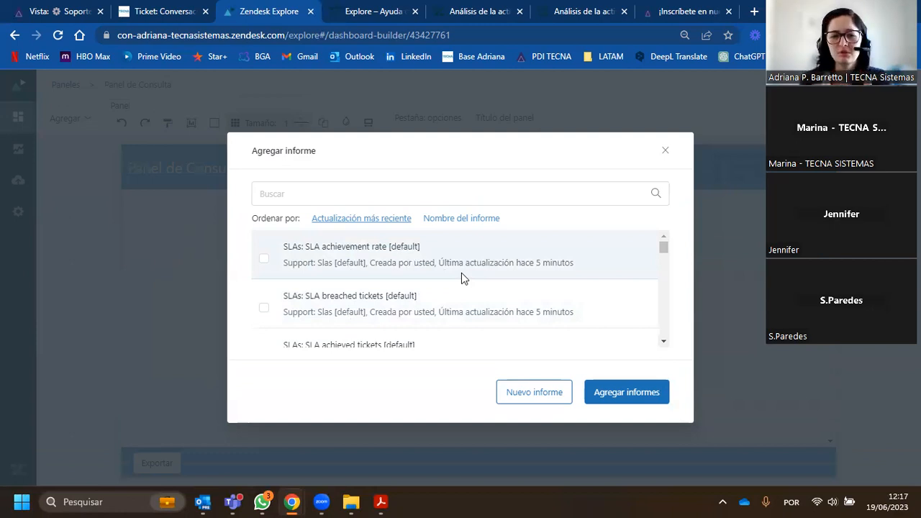
pyautogui.click(263, 260)
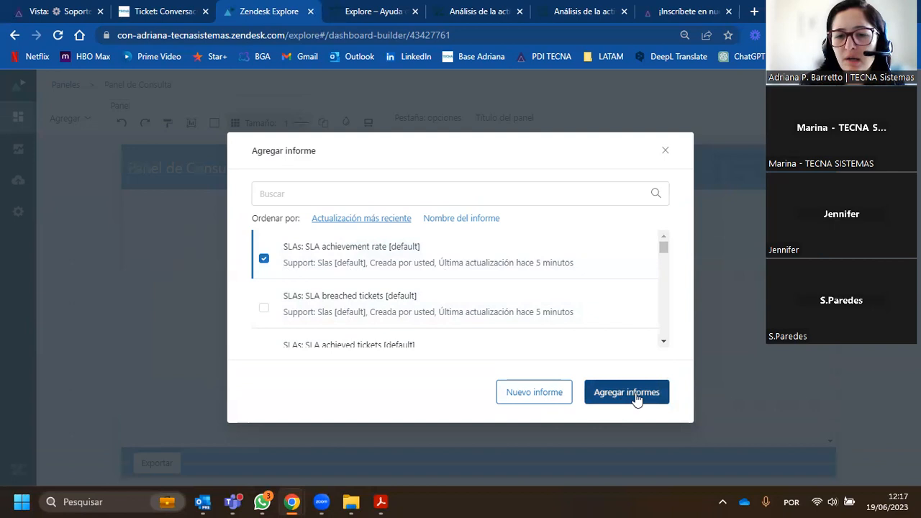
pyautogui.click(262, 259)
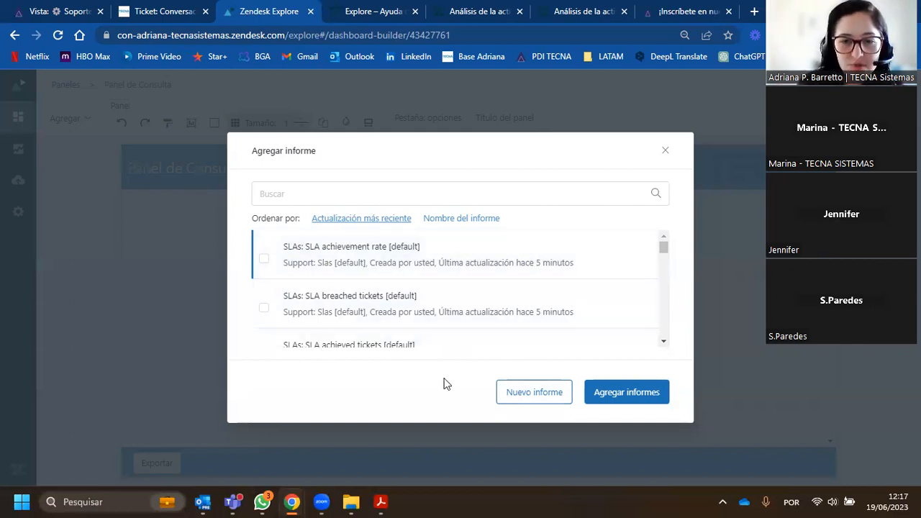
pyautogui.click(536, 401)
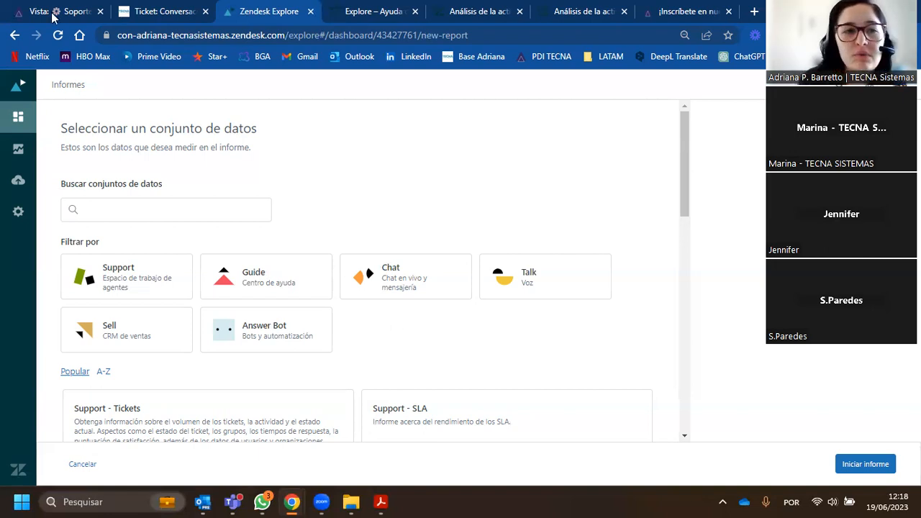
# - View the fields and tags of the open support ticket and return to the dataset selection
pyautogui.click(145, 13)
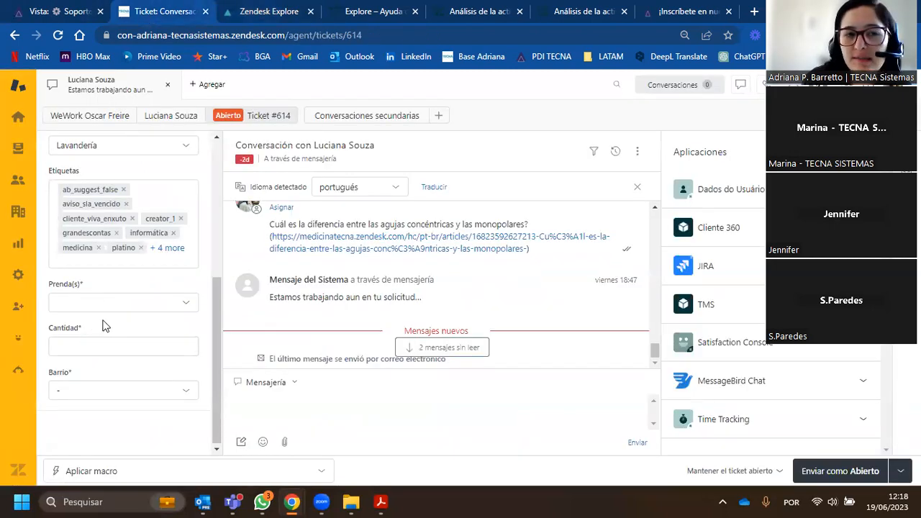
pyautogui.click(275, 16)
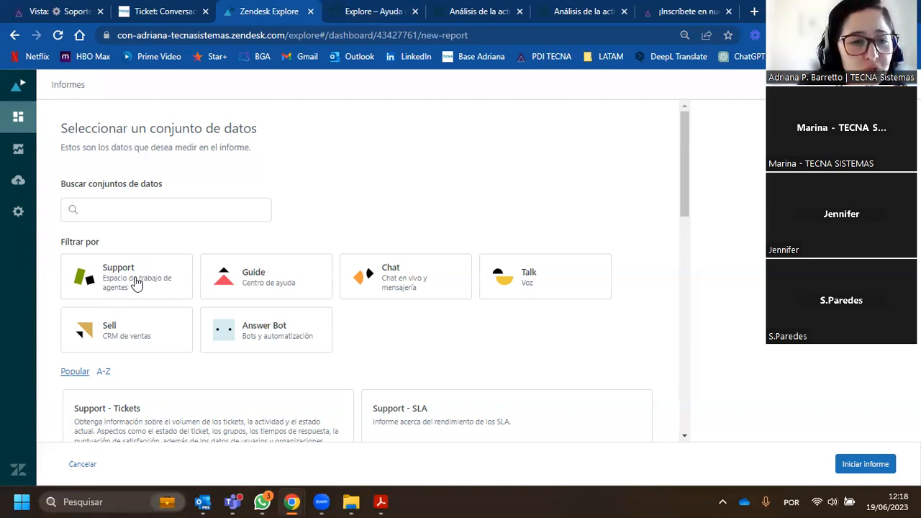
# - Filter the datasets by Support and select the Support - Tickets dataset for the new report
pyautogui.click(116, 277)
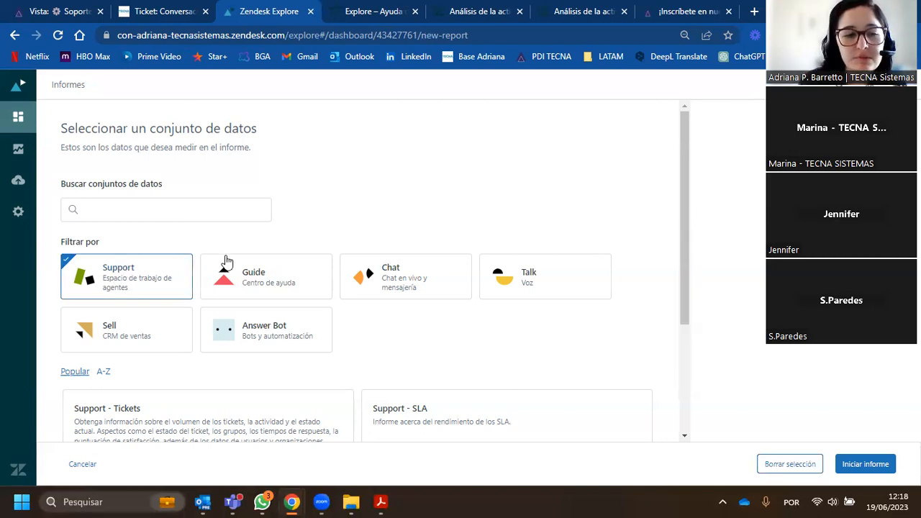
pyautogui.scroll(-3, 229, 259)
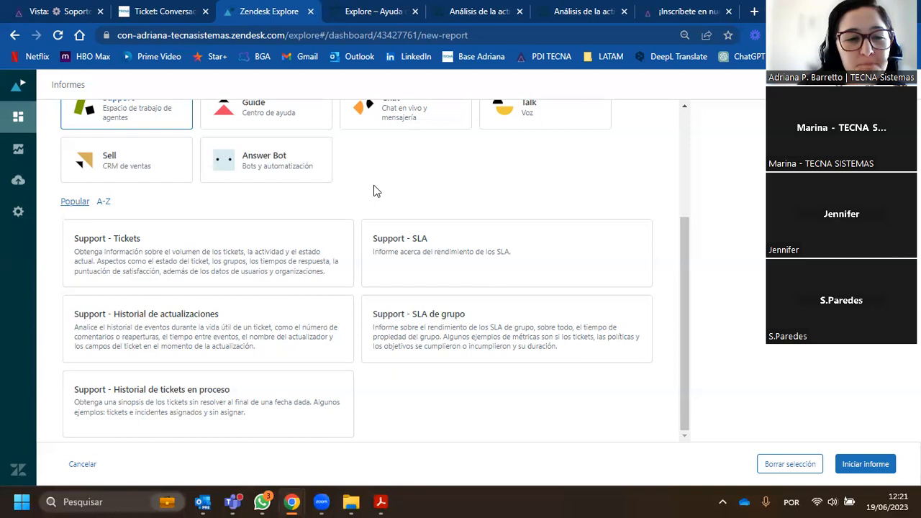
pyautogui.click(172, 253)
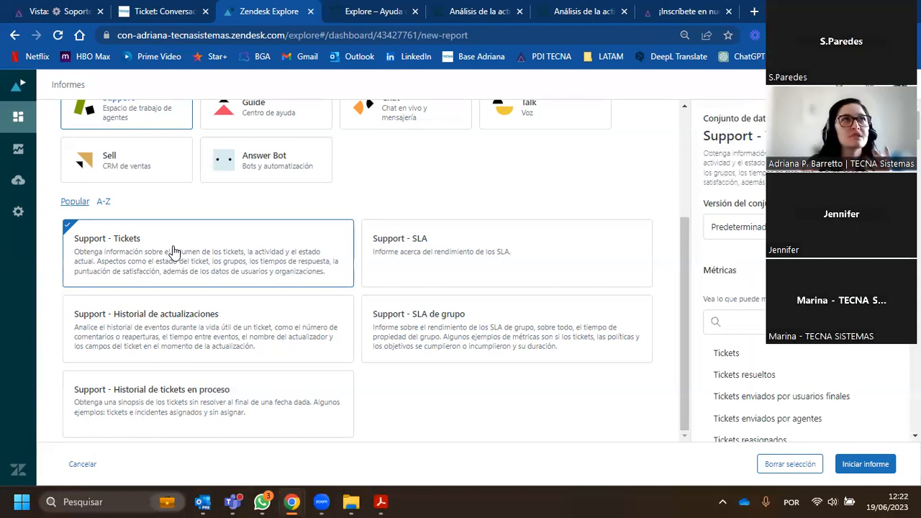
# - Look through the metrics offered by the Support - Tickets dataset
pyautogui.scroll(-5, 727, 288)
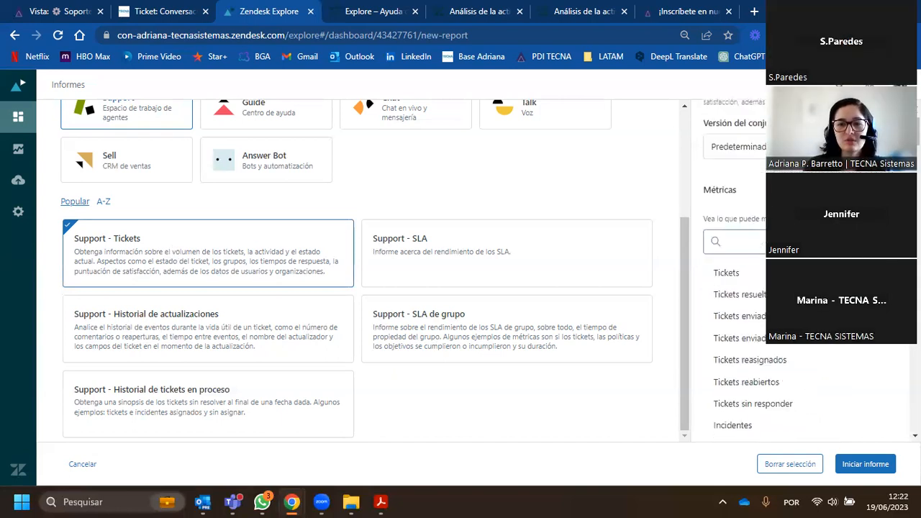
pyautogui.scroll(-20, 727, 287)
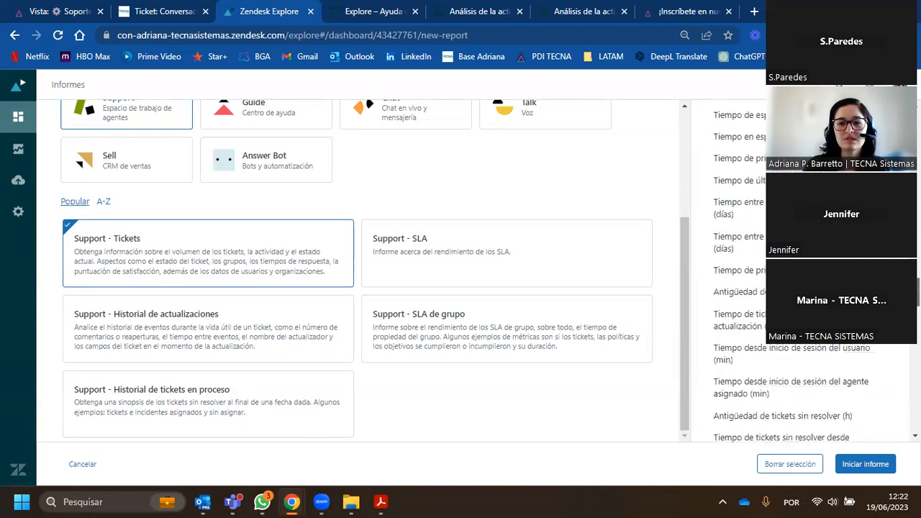
pyautogui.scroll(20, 727, 288)
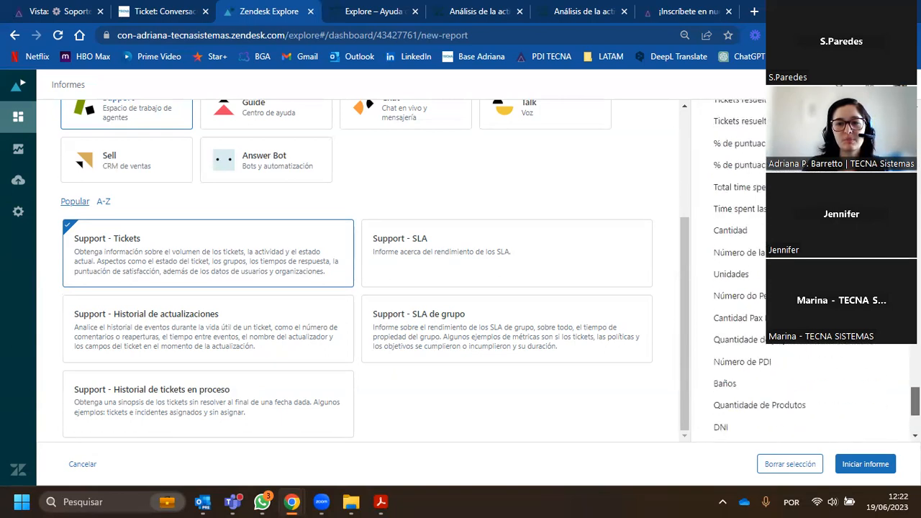
pyautogui.scroll(5, 727, 288)
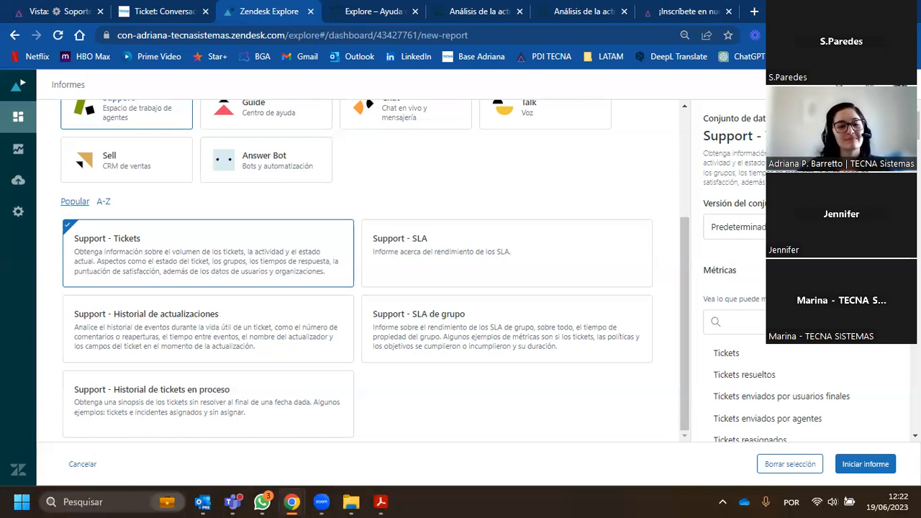
pyautogui.press('XF86AudioRaiseVolume')
pyautogui.press('XF86AudioRaiseVolume')
pyautogui.press('XF86AudioRaiseVolume')
pyautogui.press('XF86AudioRaiseVolume')
pyautogui.press('XF86AudioRaiseVolume')
pyautogui.press('XF86AudioRaiseVolume')
pyautogui.press('XF86AudioRaiseVolume')
pyautogui.press('XF86AudioRaiseVolume')
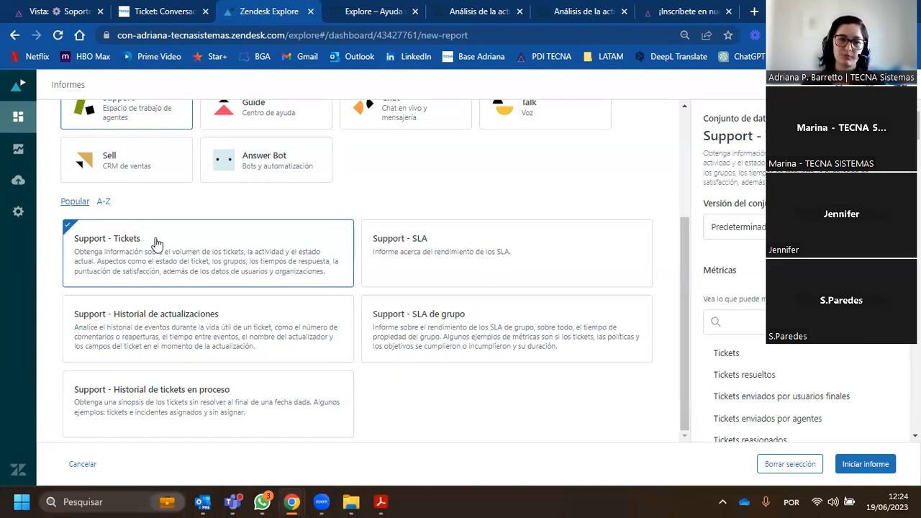
# - Start the report on the selected dataset and review its Métricas, Columnas, Filas and Explosiones sections
pyautogui.click(869, 475)
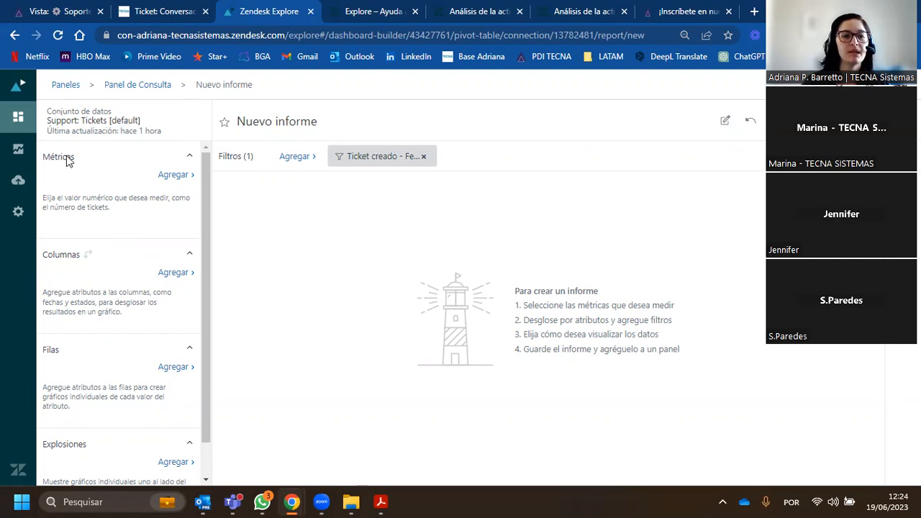
pyautogui.scroll(-1, 78, 403)
pyautogui.scroll(1, 82, 392)
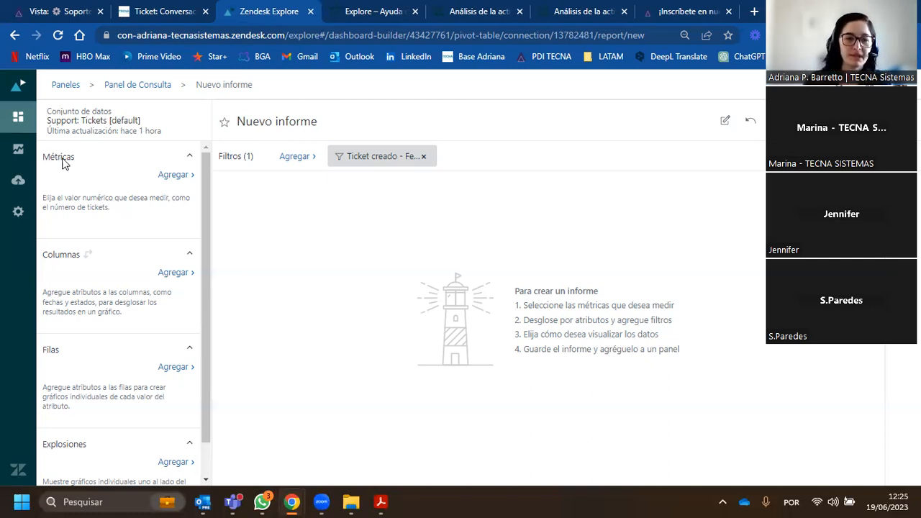
pyautogui.scroll(-1, 72, 287)
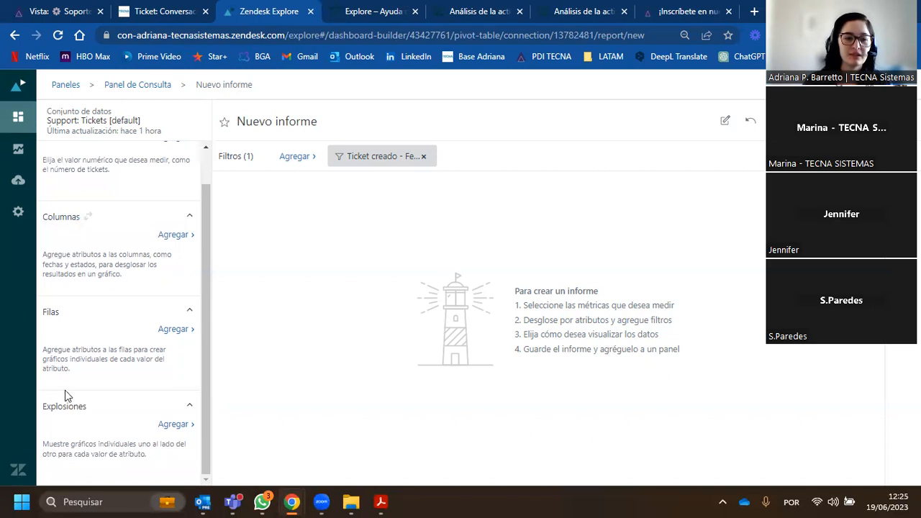
pyautogui.scroll(1, 77, 408)
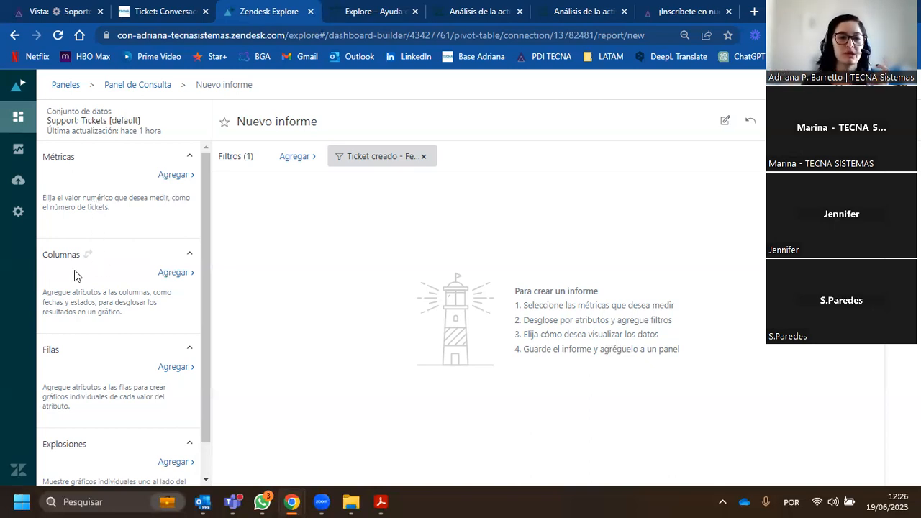
pyautogui.scroll(-1, 76, 260)
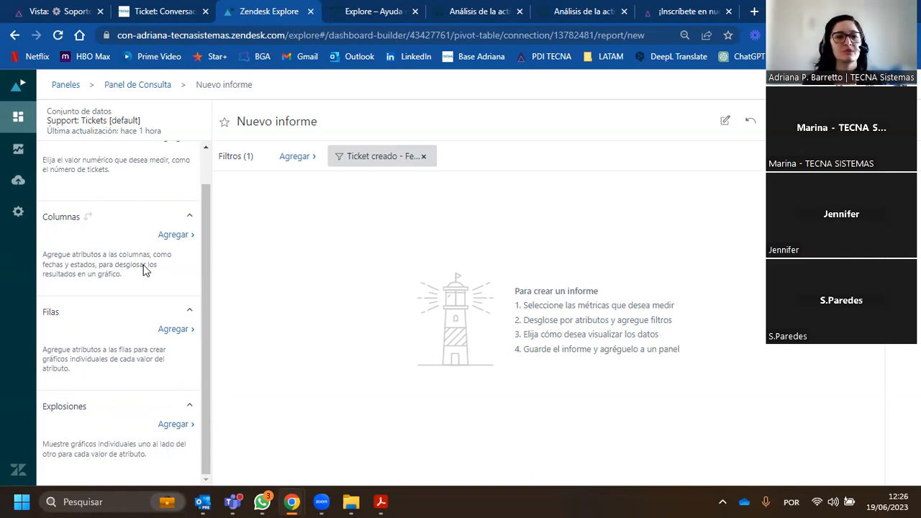
pyautogui.scroll(1, 109, 315)
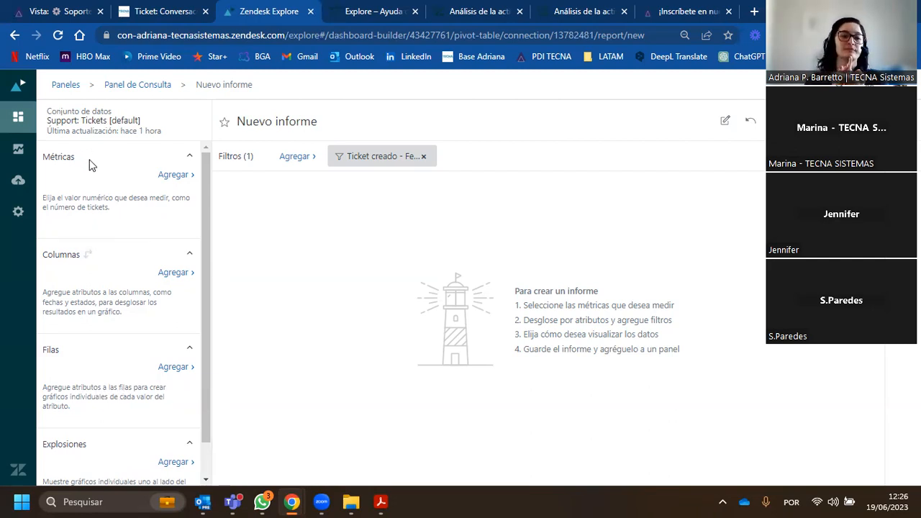
pyautogui.scroll(-1, 54, 298)
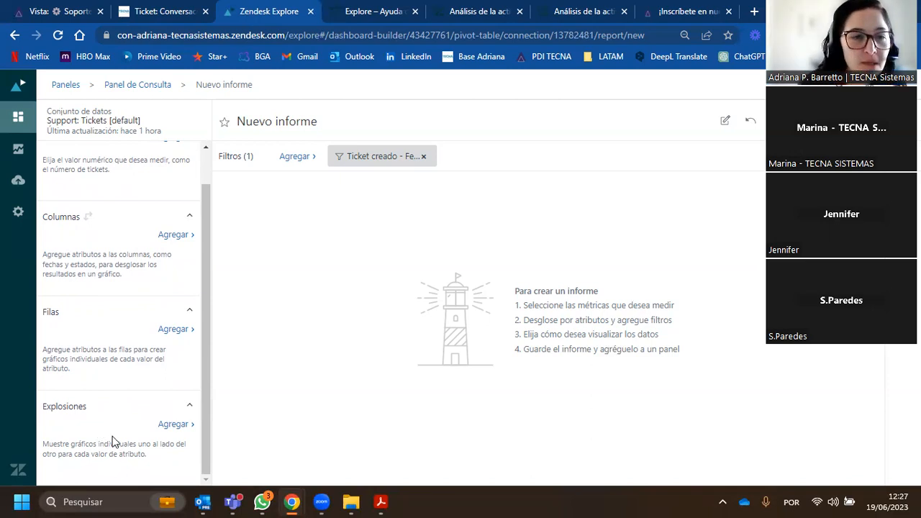
pyautogui.scroll(1, 115, 410)
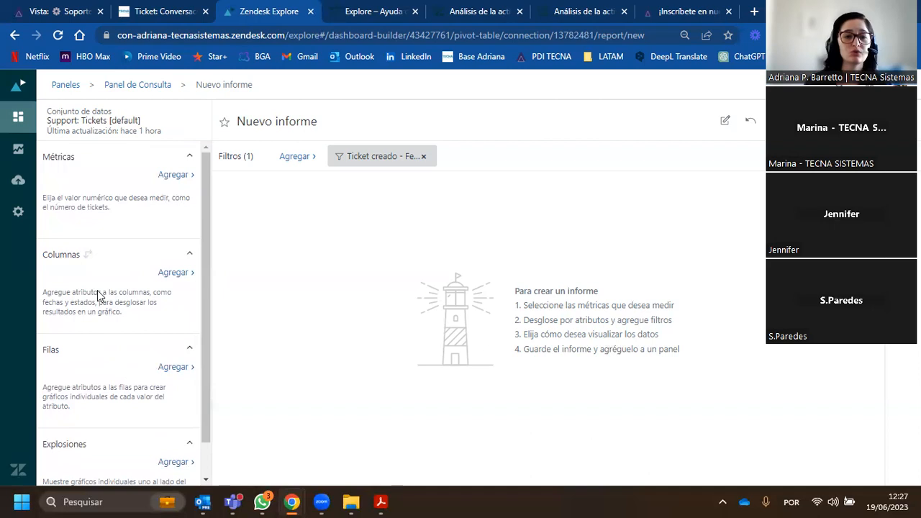
# - Open the metric choices for the report and look through the metrics in the Tickets group
pyautogui.click(173, 180)
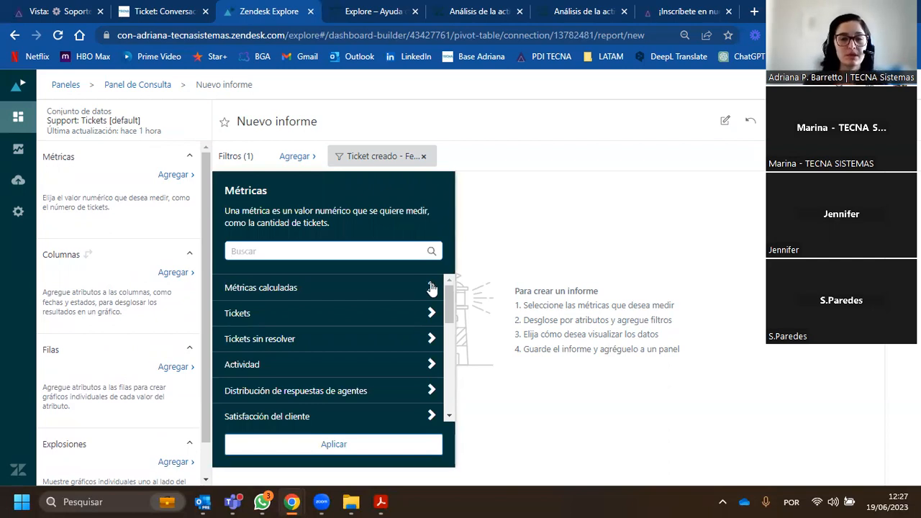
pyautogui.scroll(-2, 298, 309)
pyautogui.scroll(2, 295, 347)
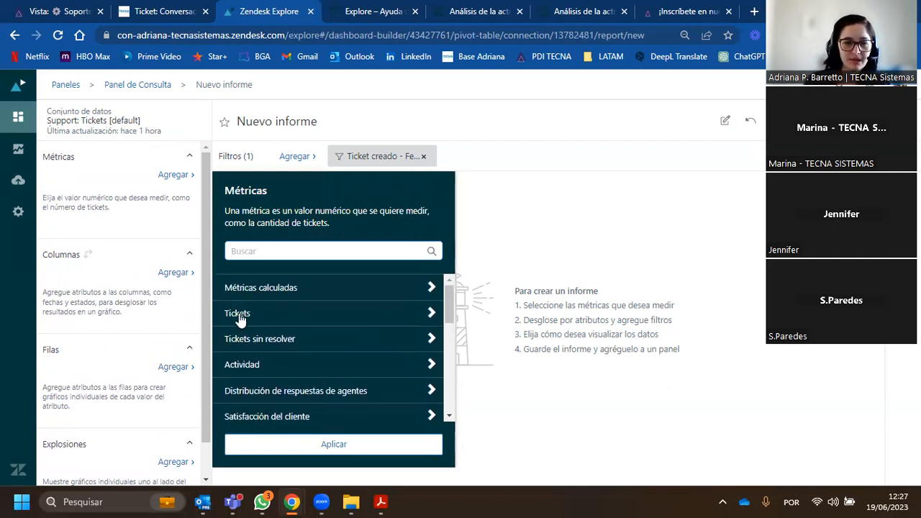
pyautogui.click(429, 318)
pyautogui.click(429, 316)
pyautogui.scroll(-1, 303, 338)
pyautogui.scroll(1, 297, 325)
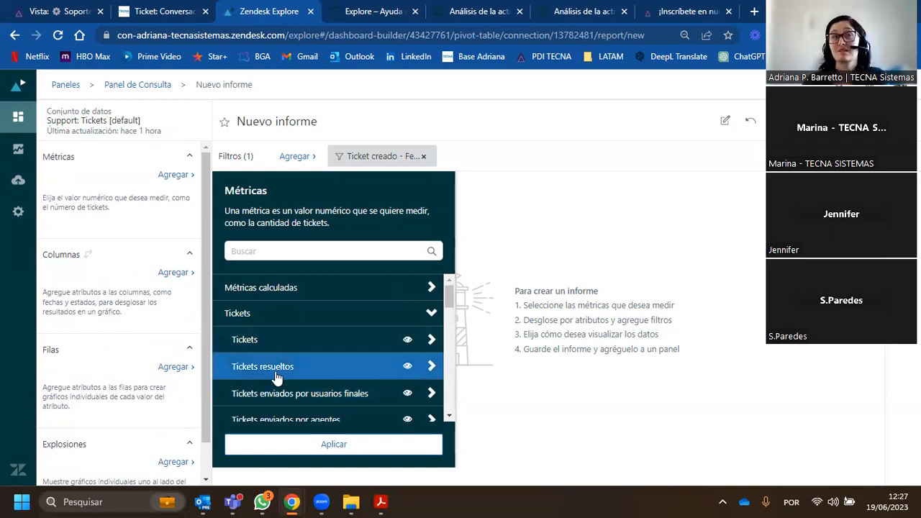
pyautogui.scroll(-4, 287, 353)
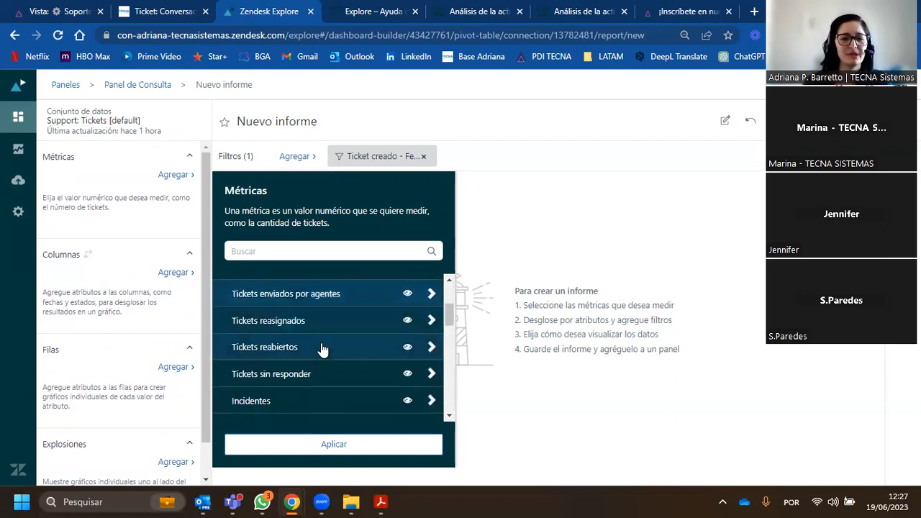
pyautogui.scroll(-2, 298, 343)
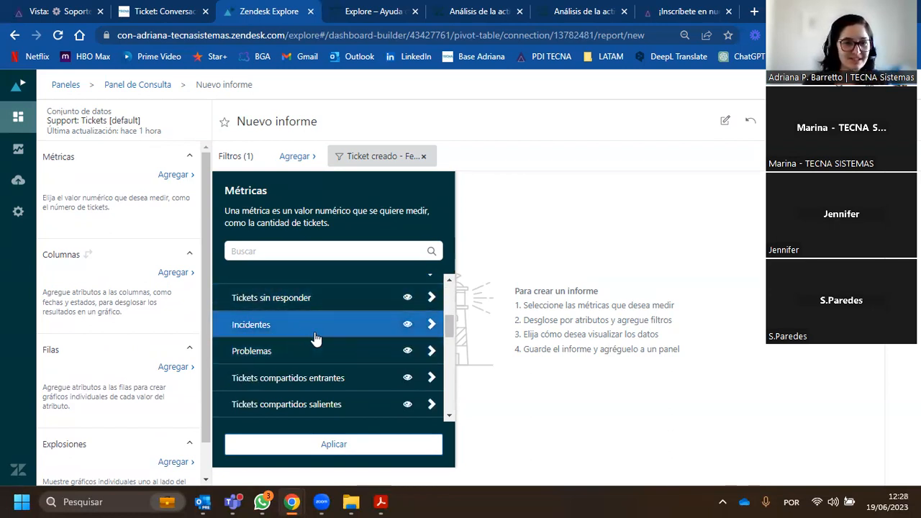
pyautogui.scroll(-3, 327, 369)
pyautogui.scroll(6, 333, 379)
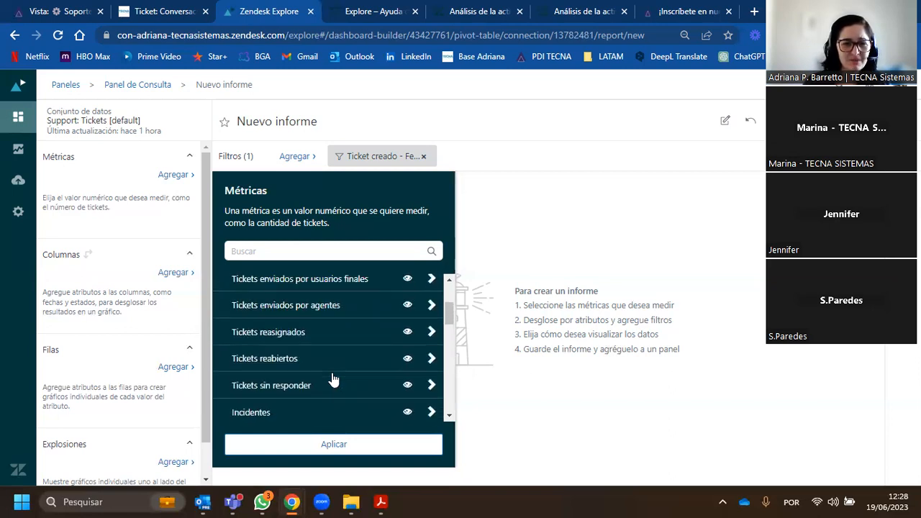
# - Examine the Métricas calculadas group and the remaining metric categories through Campos personalizados numéricos
pyautogui.click(428, 289)
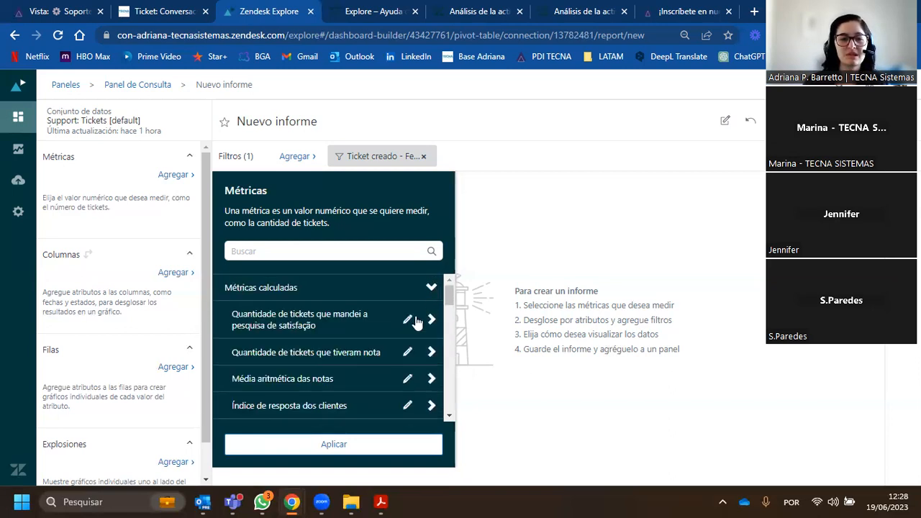
pyautogui.click(427, 290)
pyautogui.click(429, 313)
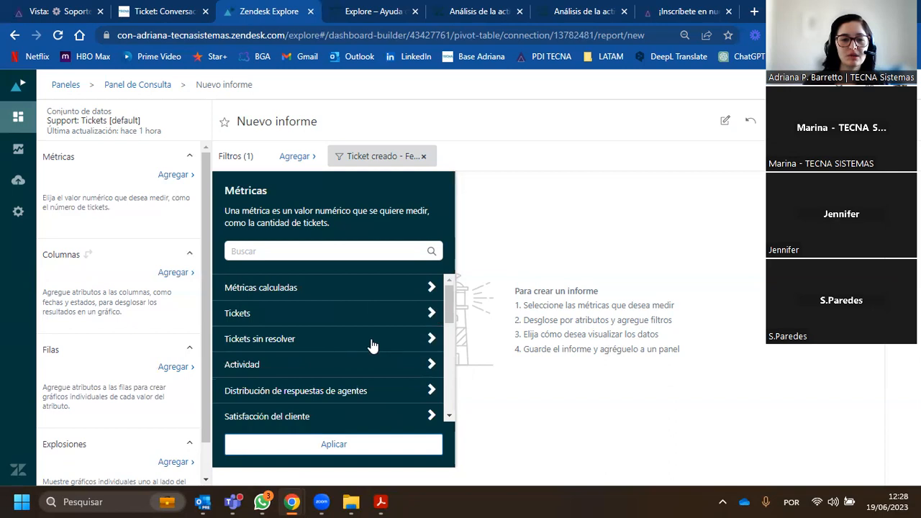
pyautogui.scroll(-1, 348, 344)
pyautogui.scroll(-2, 356, 342)
pyautogui.scroll(-2, 382, 339)
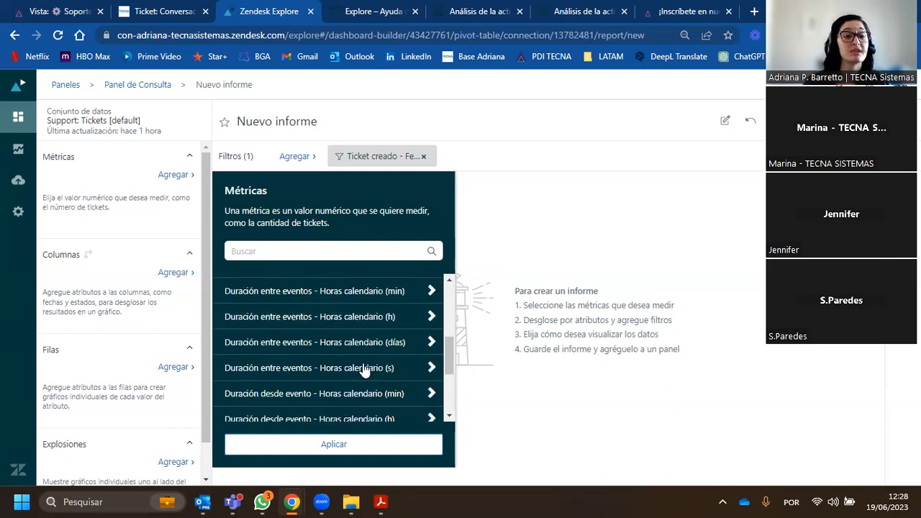
pyautogui.scroll(-2, 363, 378)
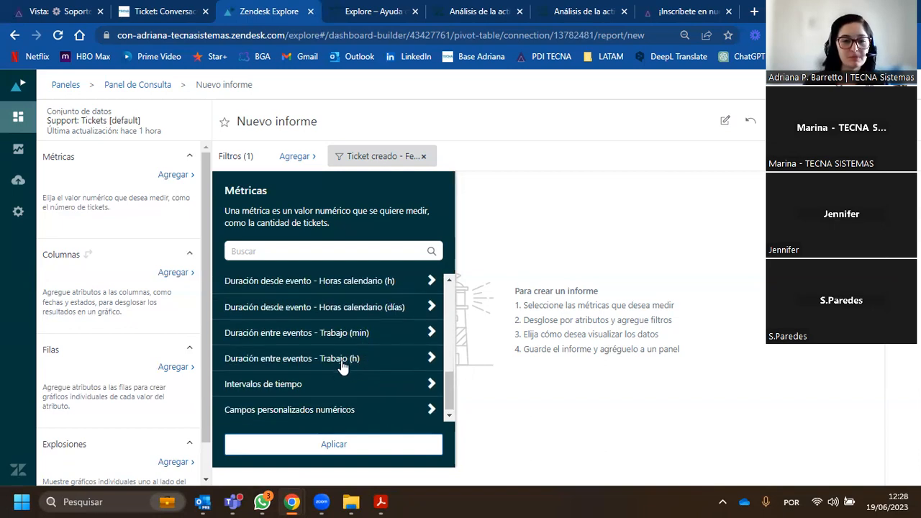
pyautogui.scroll(5, 371, 382)
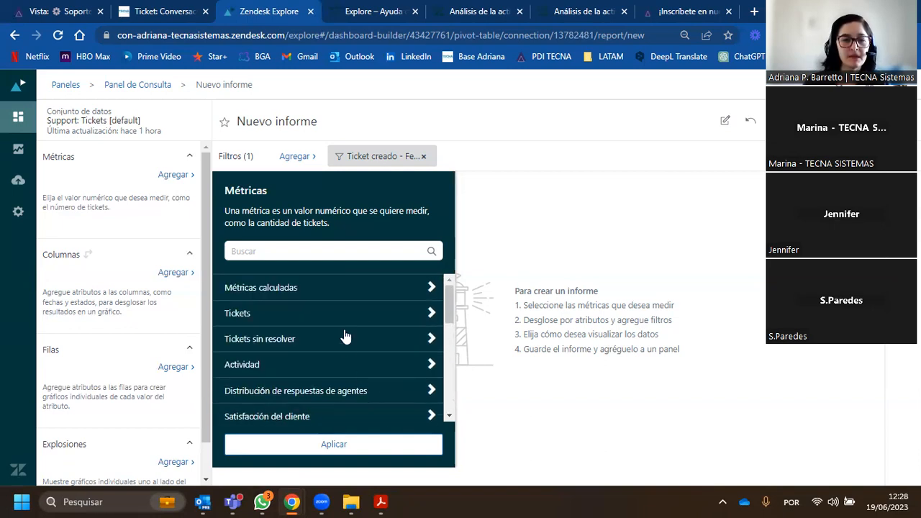
# - View the definition and formula of the prebuilt Tickets metric in the Tickets group
pyautogui.click(431, 316)
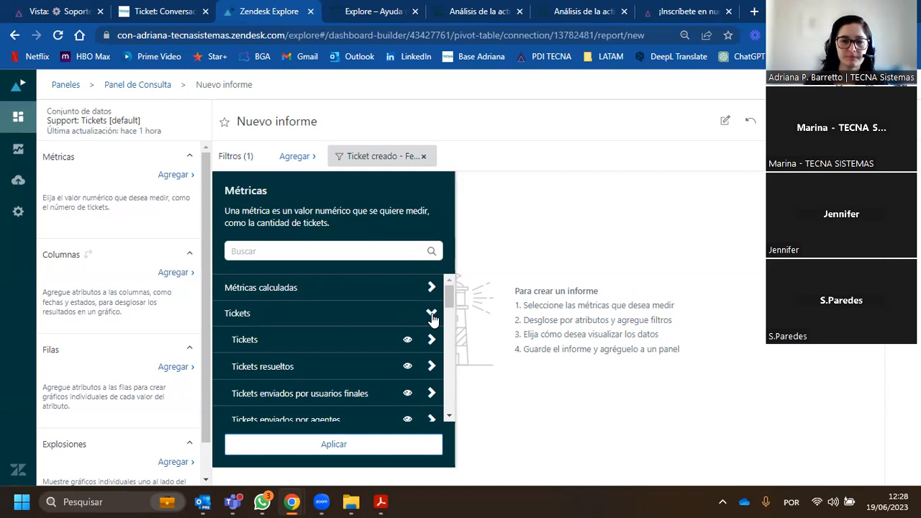
pyautogui.scroll(-2, 367, 315)
pyautogui.scroll(2, 324, 331)
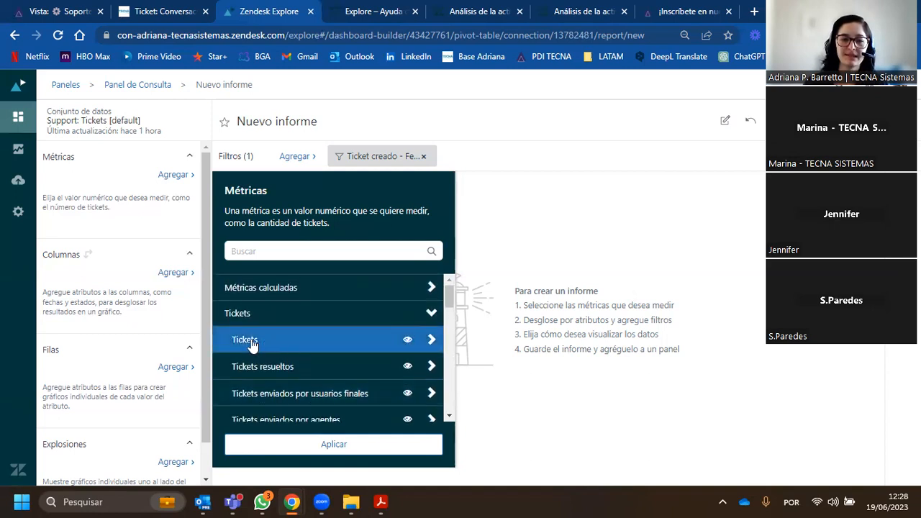
pyautogui.click(407, 341)
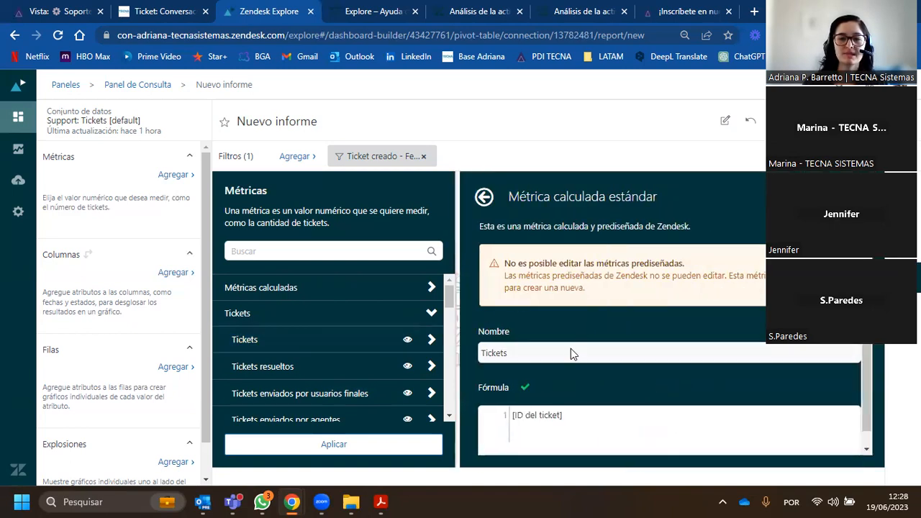
pyautogui.scroll(-1, 568, 360)
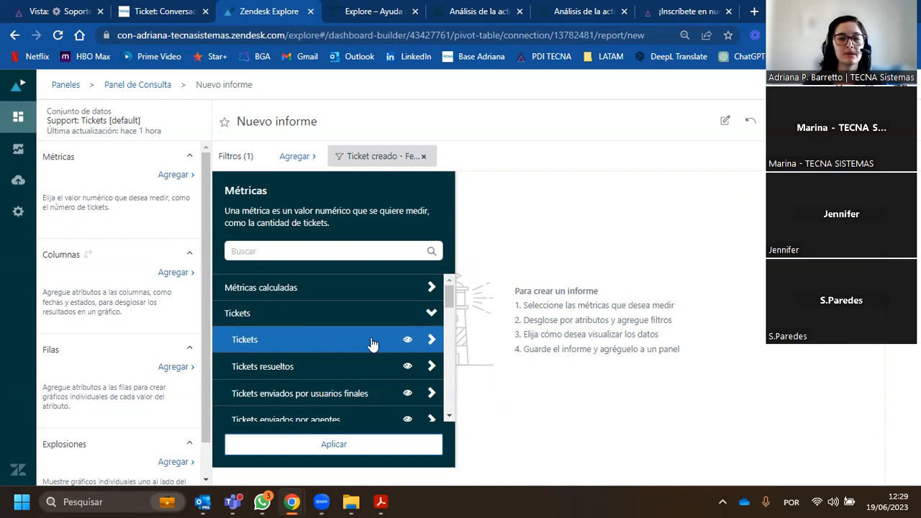
# - Add the Tickets metric with the D_COUNT aggregator to the report and apply it
pyautogui.click(432, 342)
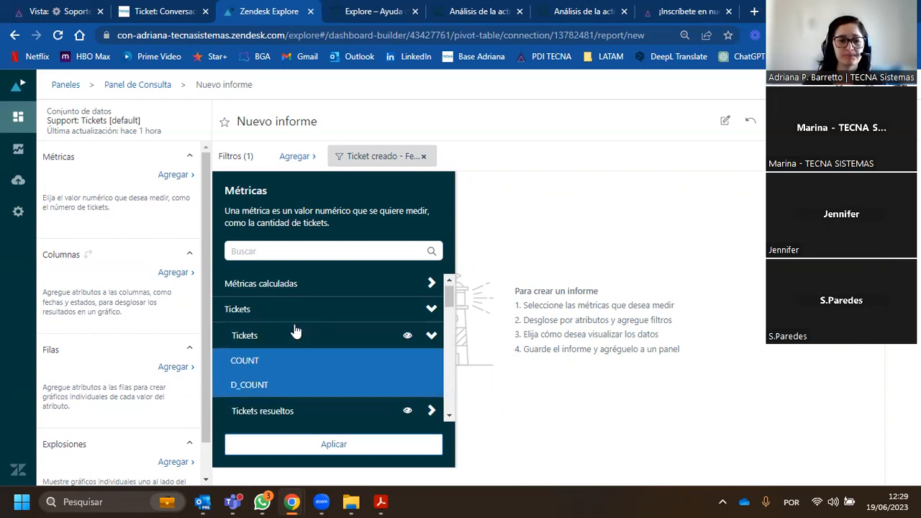
pyautogui.scroll(-1, 292, 328)
pyautogui.scroll(2, 290, 333)
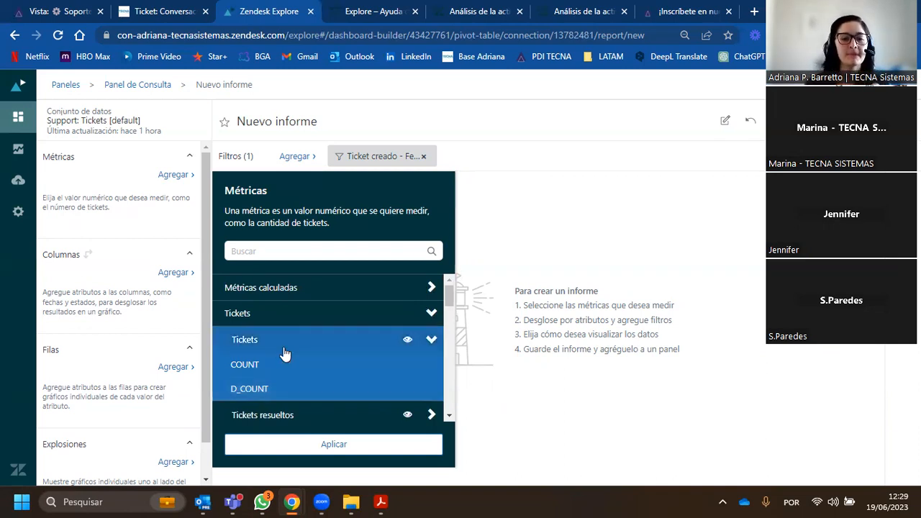
pyautogui.click(259, 392)
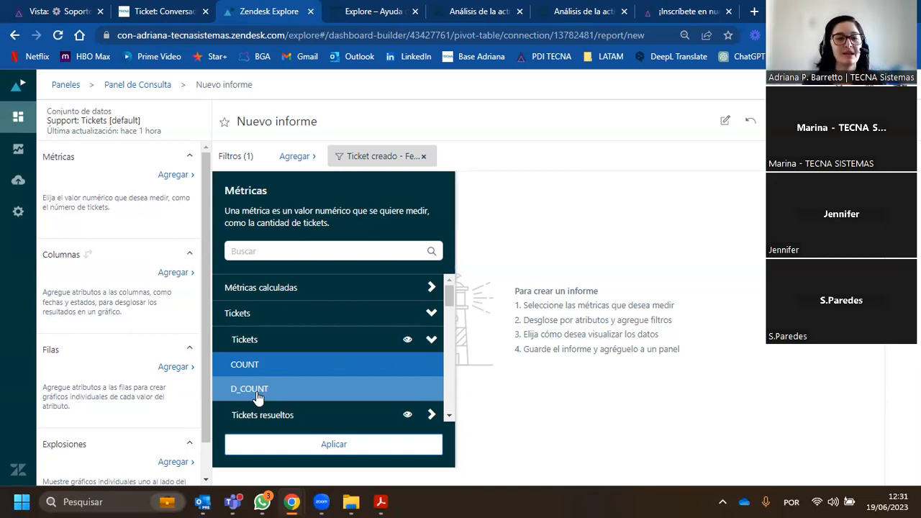
pyautogui.click(260, 391)
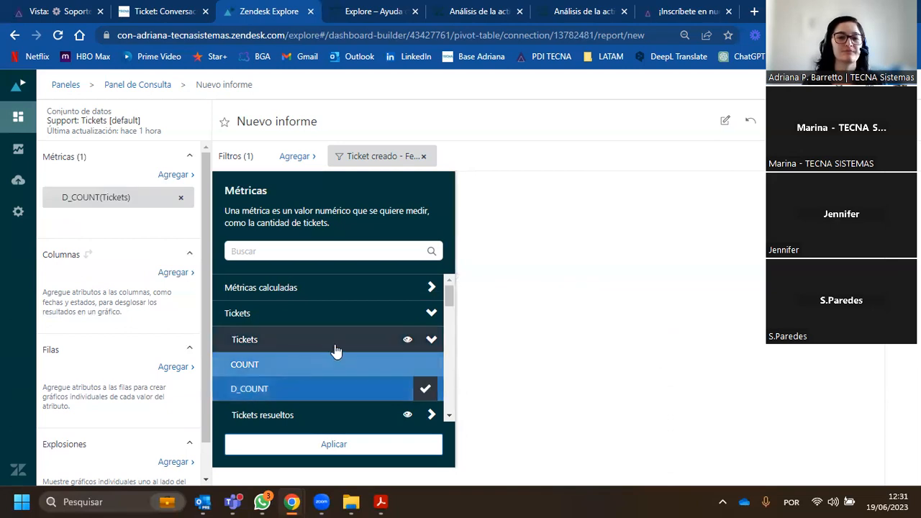
pyautogui.click(430, 340)
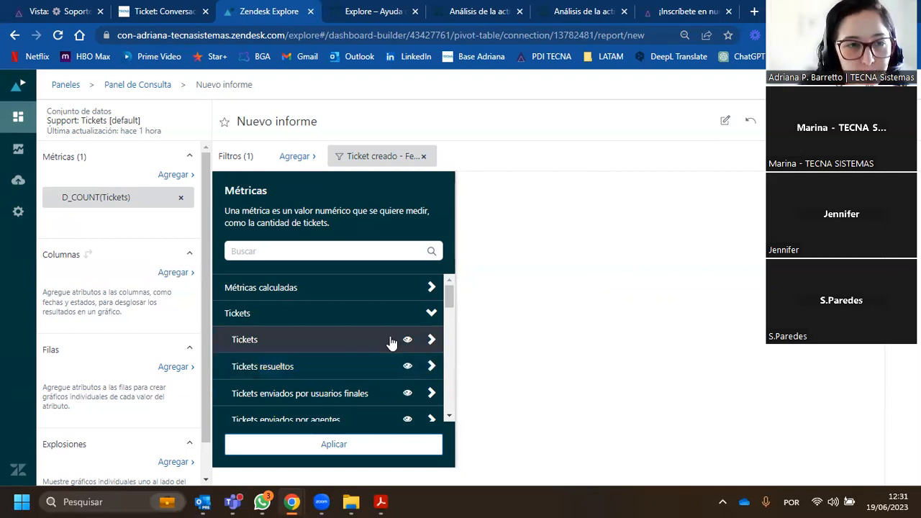
pyautogui.click(372, 449)
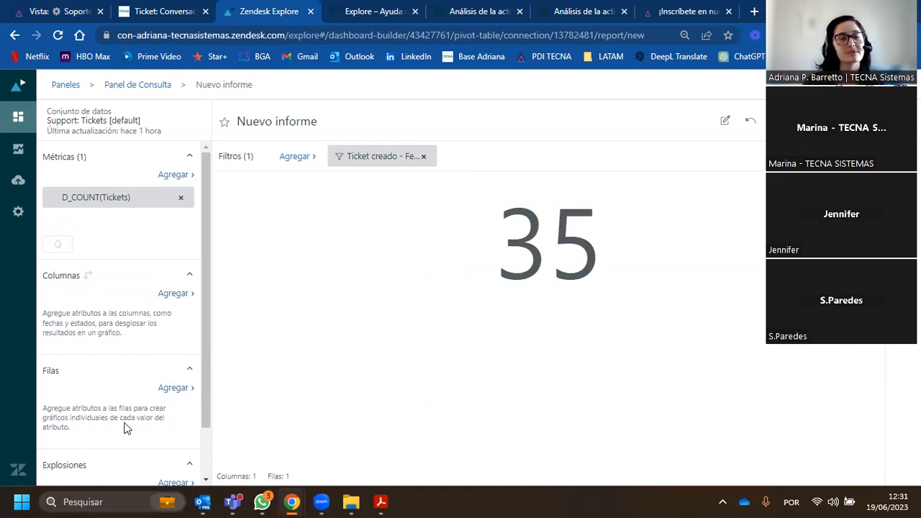
# - Look through the attribute categories available for Columnas, including the fields under Campos personalizados de tickets
pyautogui.click(176, 298)
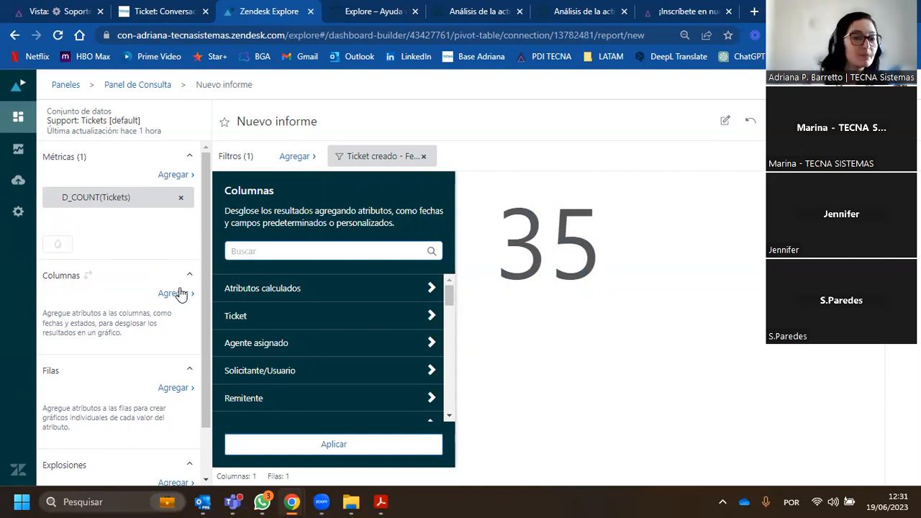
pyautogui.scroll(-1, 290, 338)
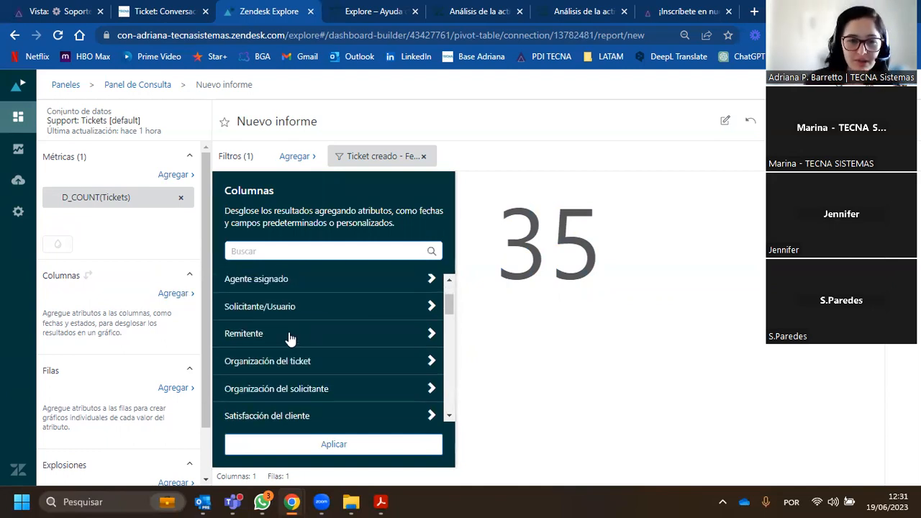
pyautogui.scroll(-1, 290, 338)
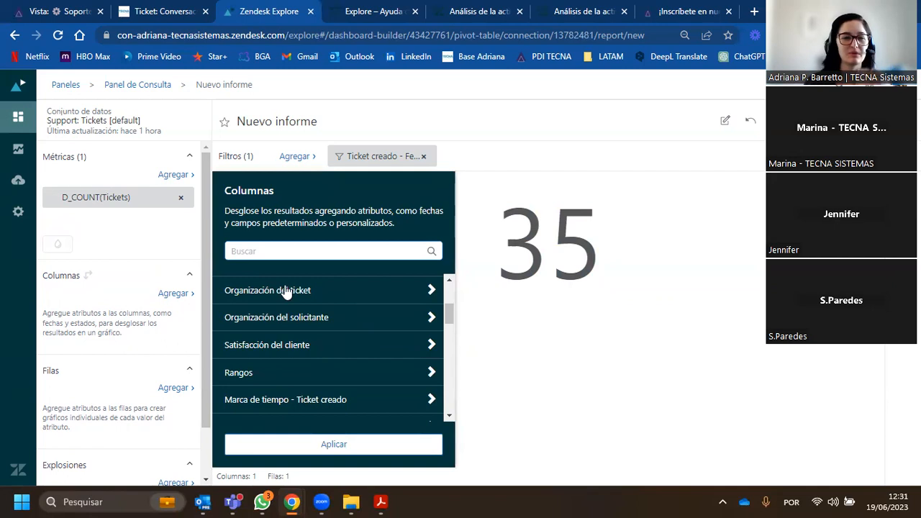
pyautogui.scroll(-1, 304, 353)
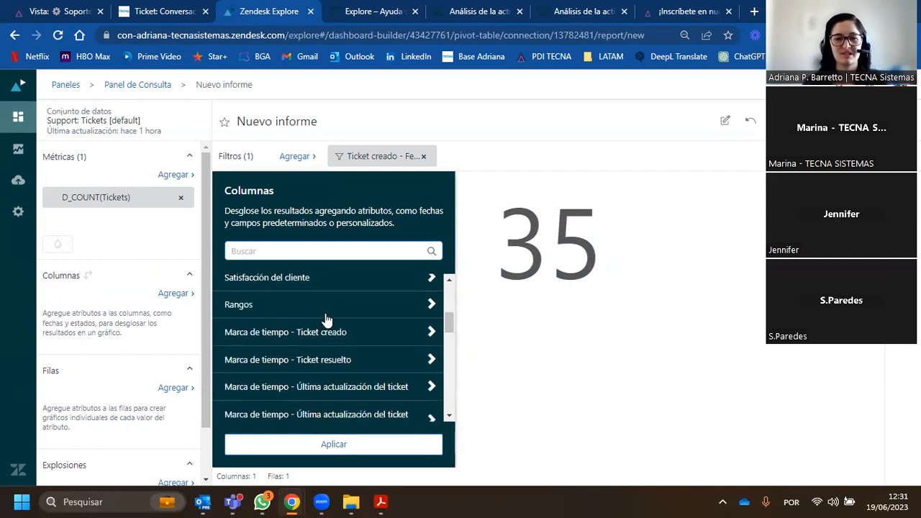
pyautogui.scroll(-3, 365, 360)
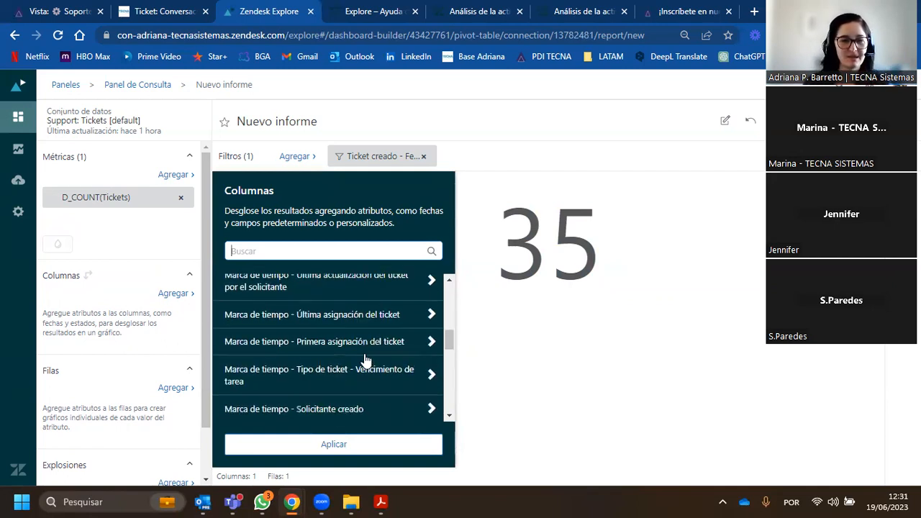
pyautogui.scroll(-3, 363, 359)
pyautogui.scroll(-1, 359, 354)
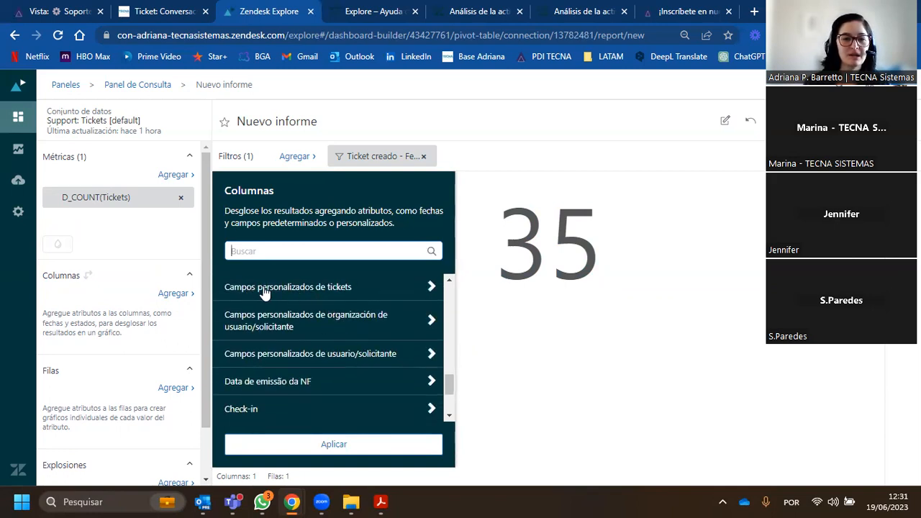
pyautogui.click(430, 292)
pyautogui.scroll(-10, 342, 328)
pyautogui.scroll(-8, 343, 333)
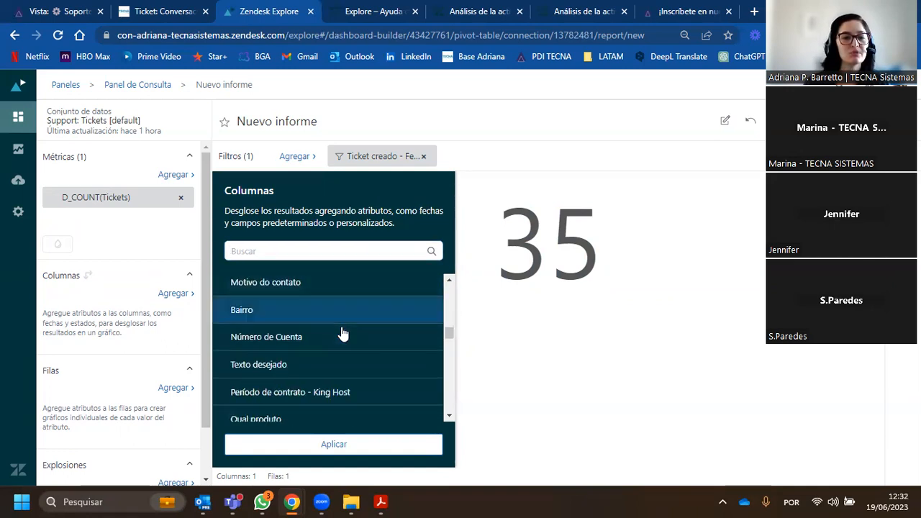
# - Search the column attributes for "produc", add the first Producto custom ticket field to Columnas and apply it
pyautogui.click(306, 250)
pyautogui.write('p')
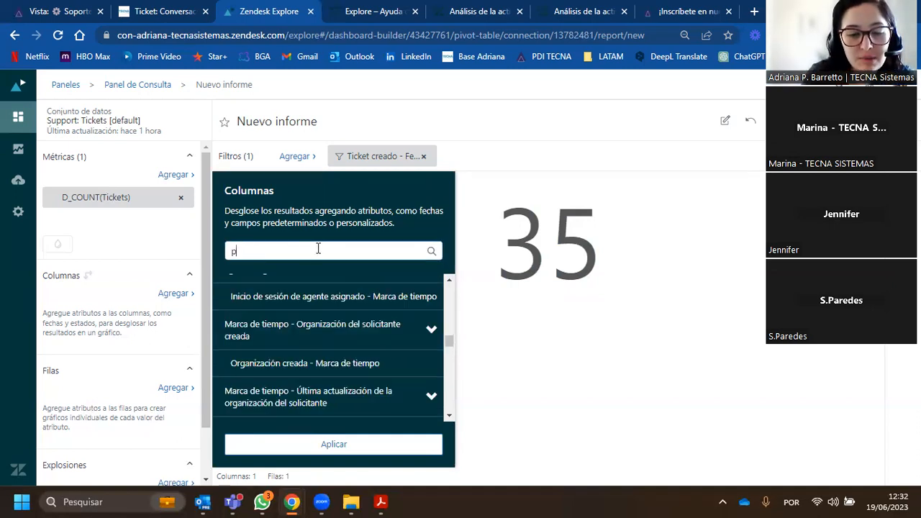
pyautogui.write('roduc')
pyautogui.click(305, 317)
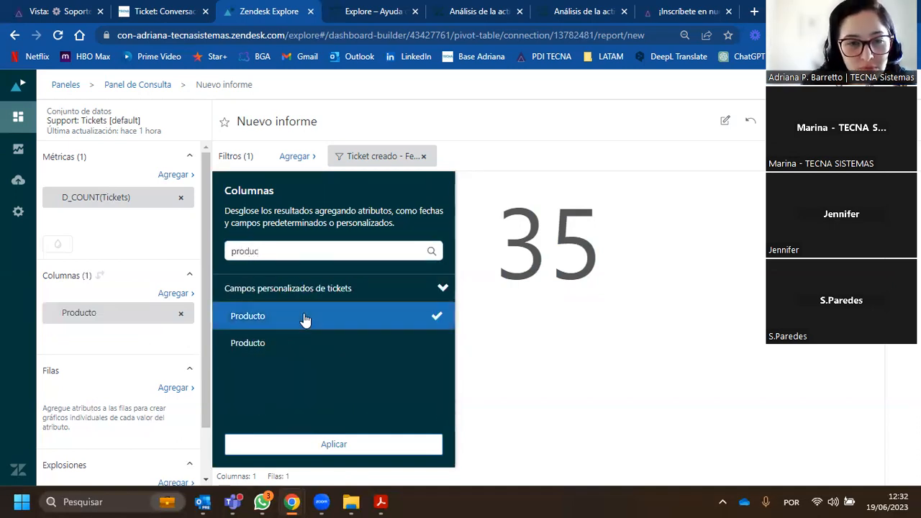
pyautogui.click(323, 443)
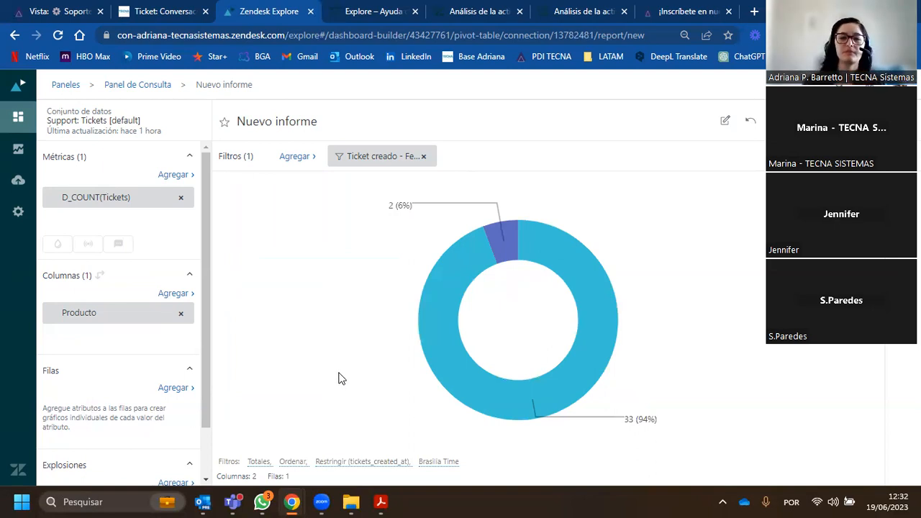
pyautogui.moveTo(428, 296)
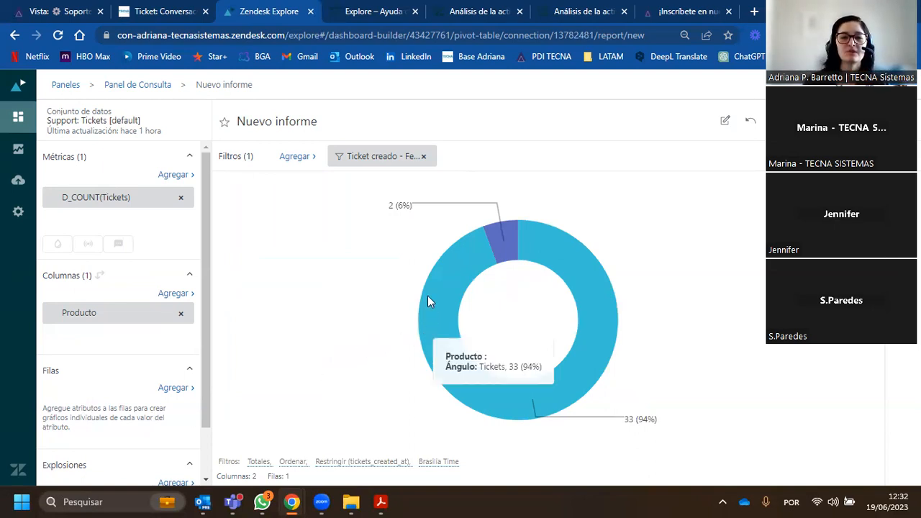
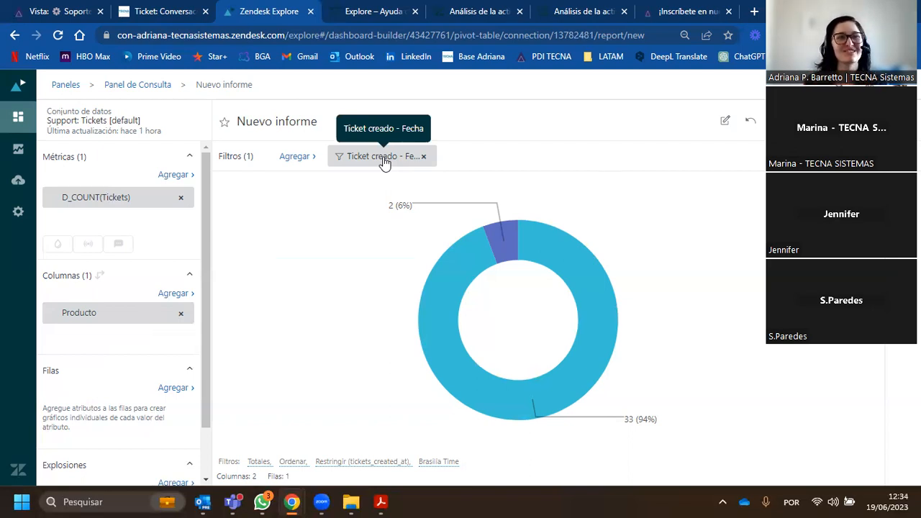
# - Remove the Ticket creado - Fecha filter from the report and change the visualization type to Columna
pyautogui.click(424, 157)
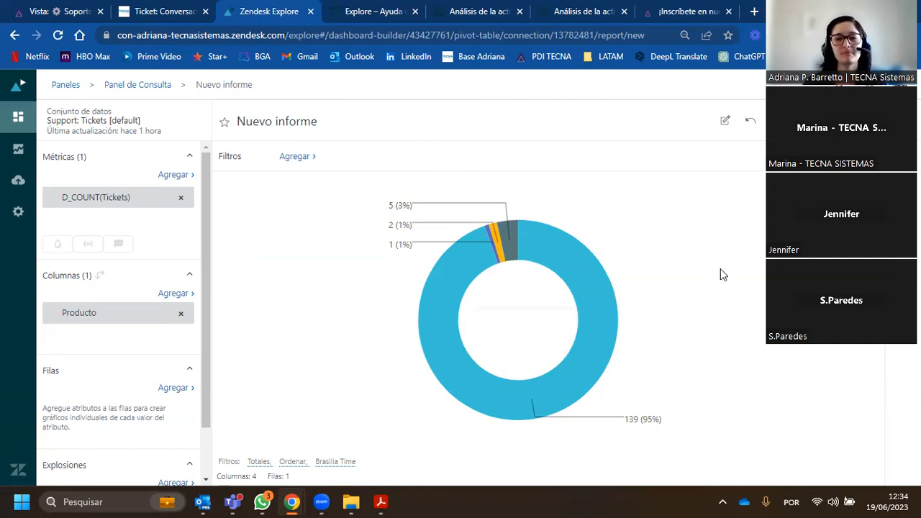
pyautogui.click(902, 186)
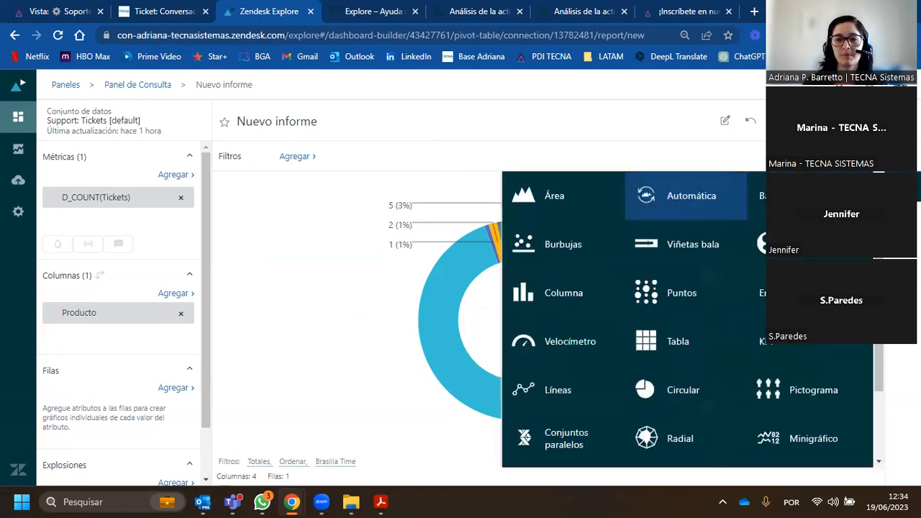
pyautogui.click(563, 293)
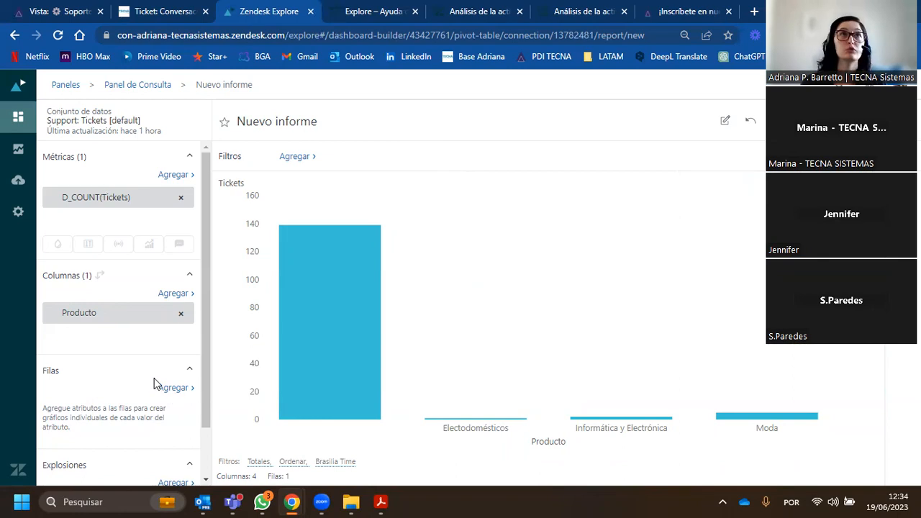
# - Move the Producto attribute from Columnas to Filas, on to Explosiones, and back to Columnas
pyautogui.moveTo(97, 322); pyautogui.dragTo(103, 427)
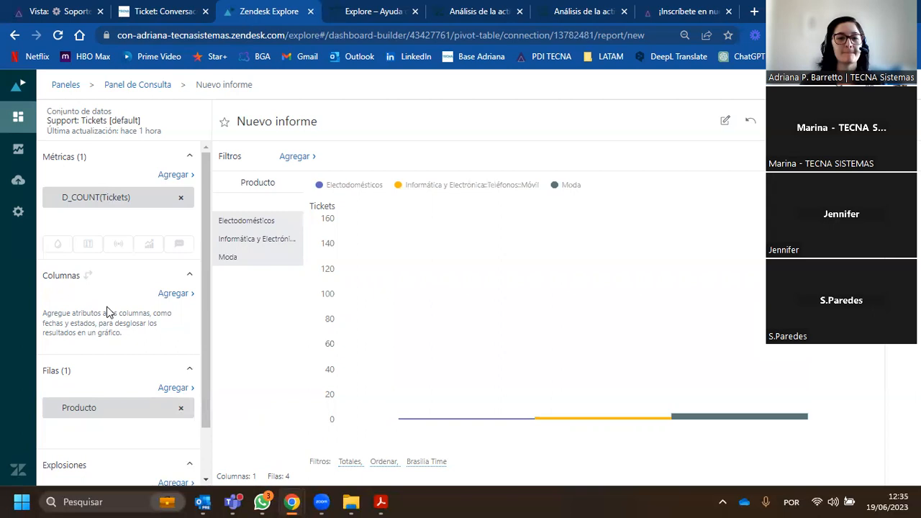
pyautogui.scroll(-1, 107, 312)
pyautogui.moveTo(87, 360); pyautogui.dragTo(86, 449)
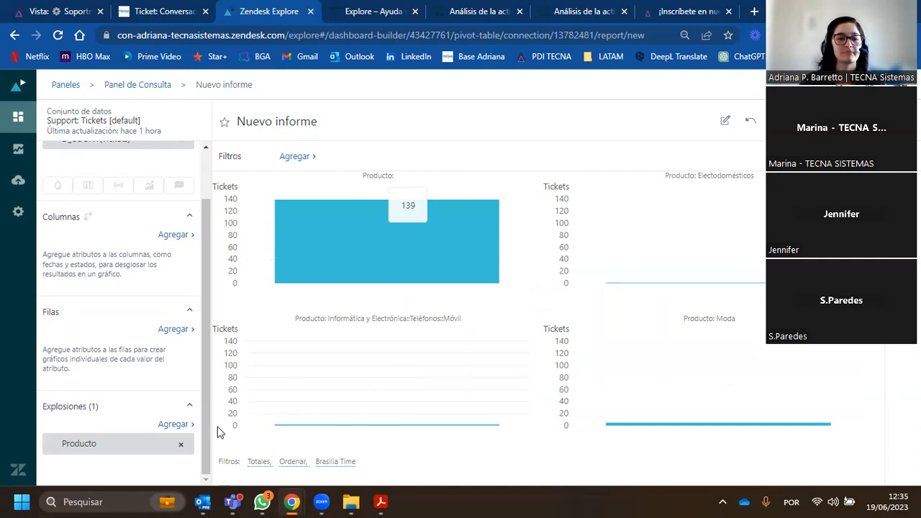
pyautogui.moveTo(86, 444); pyautogui.dragTo(92, 268)
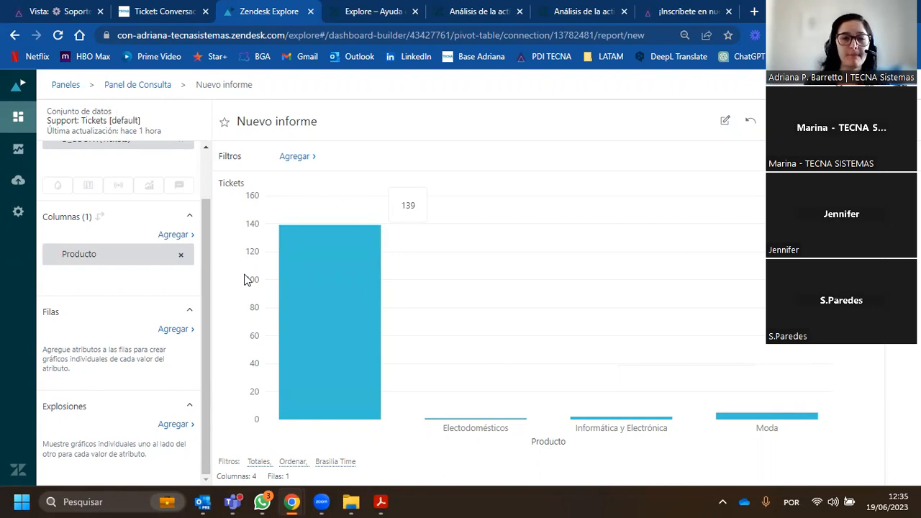
# - Limit the Producto column to the selected values Electodomésticos, Informática y Electrónica::Teléfonos::Móvil, Moda and Permanently Deleted, and apply it
pyautogui.moveTo(310, 295)
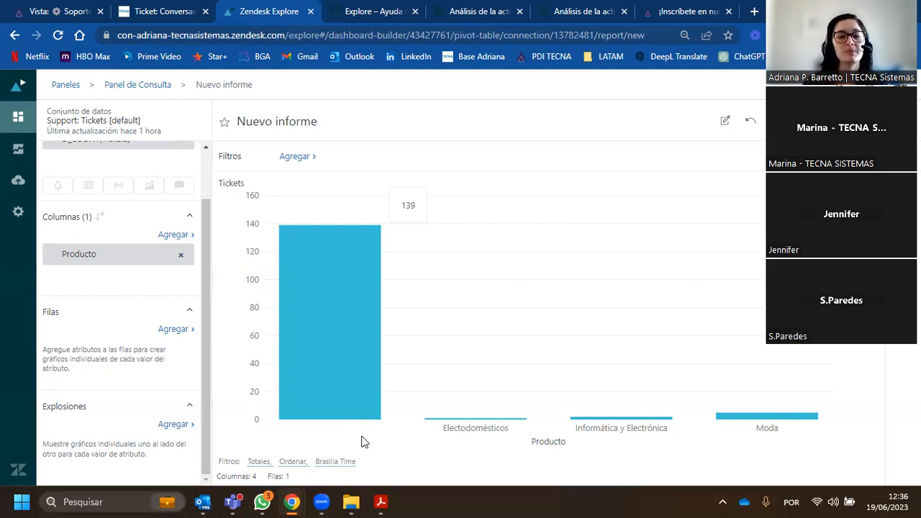
pyautogui.scroll(1, 133, 282)
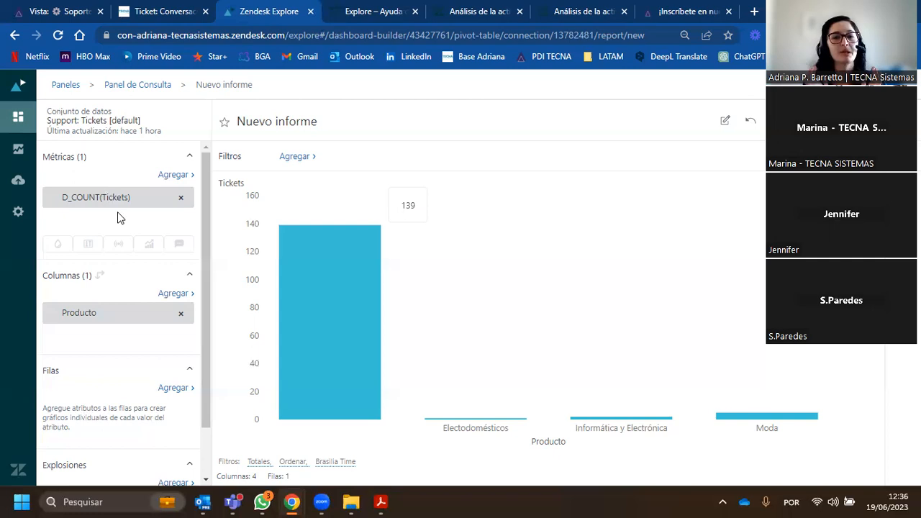
pyautogui.moveTo(342, 315)
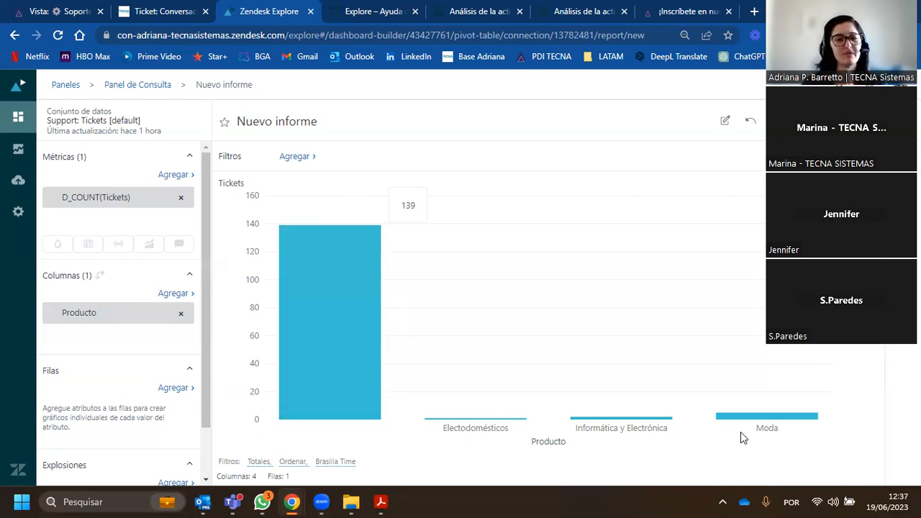
pyautogui.moveTo(502, 425)
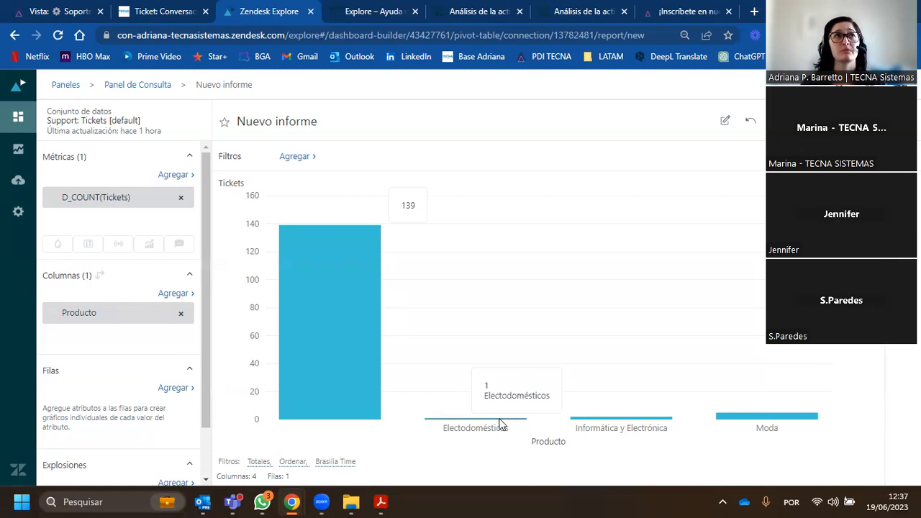
pyautogui.moveTo(359, 358)
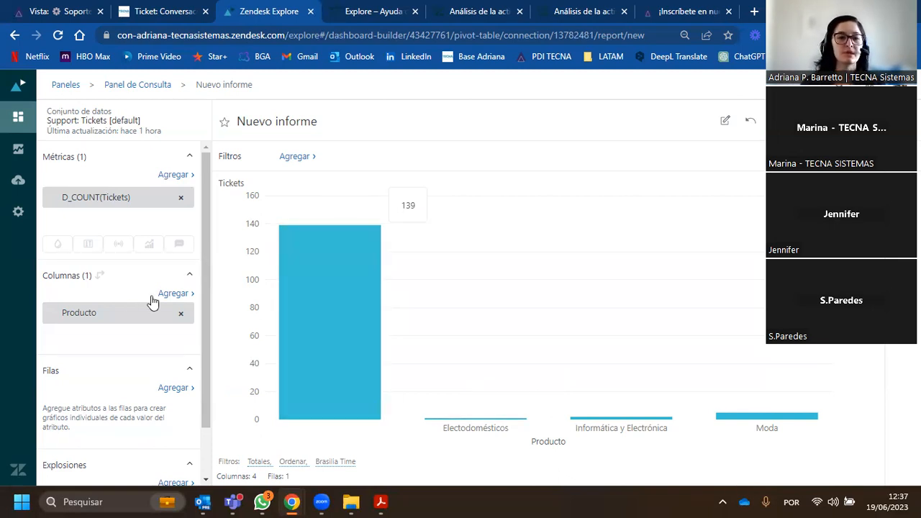
pyautogui.click(98, 321)
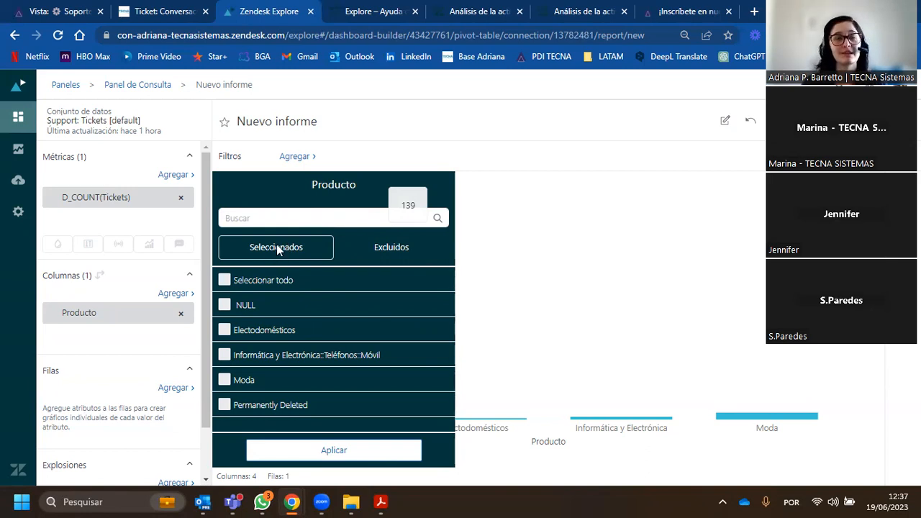
pyautogui.click(224, 330)
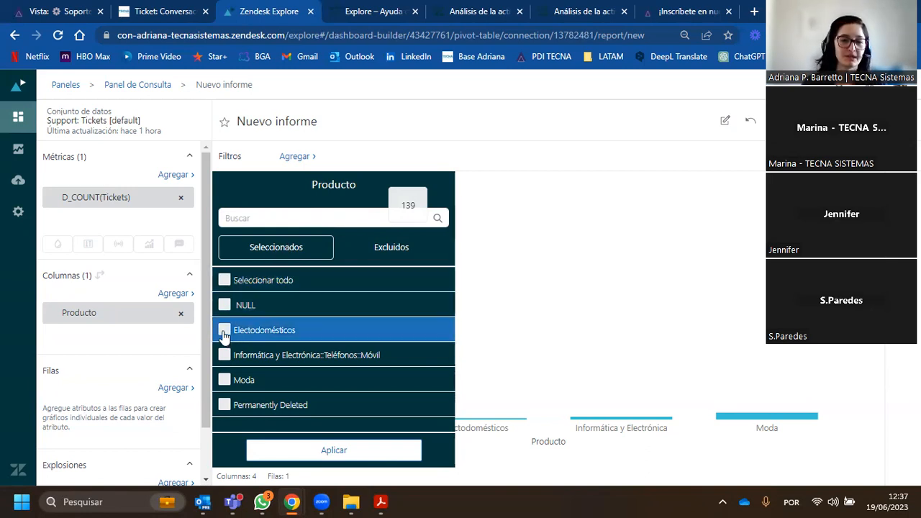
pyautogui.click(225, 353)
pyautogui.click(225, 379)
pyautogui.click(245, 408)
pyautogui.click(305, 452)
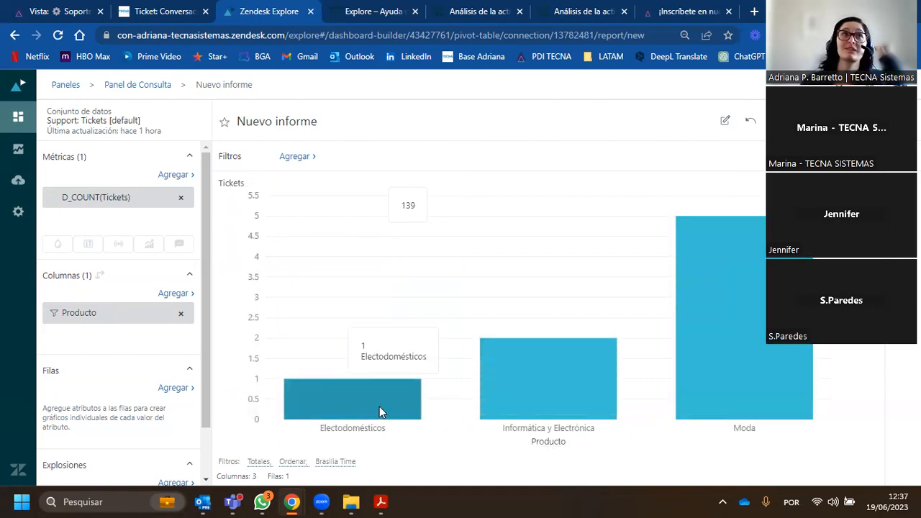
# - Clear all selected values in the Producto column filter, set only NULL as excluded and apply it
pyautogui.click(81, 314)
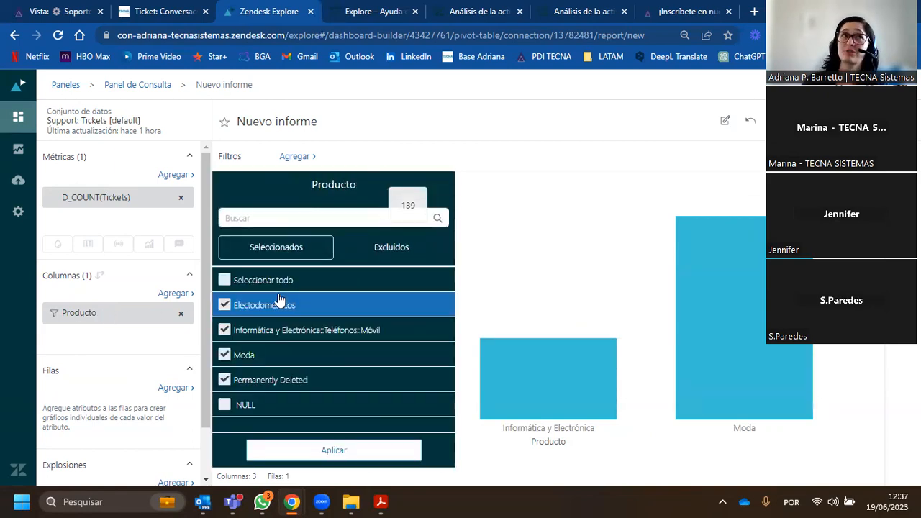
pyautogui.click(225, 306)
pyautogui.click(224, 330)
pyautogui.click(225, 355)
pyautogui.click(224, 380)
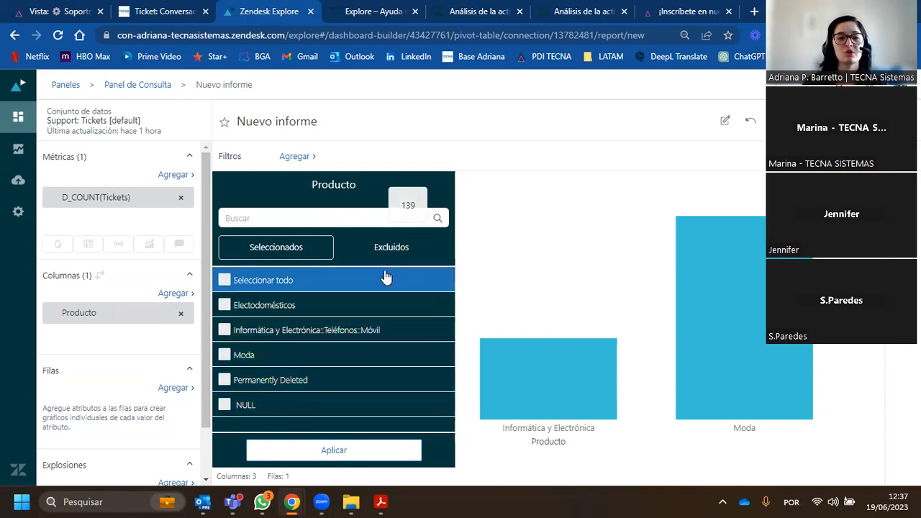
pyautogui.click(397, 249)
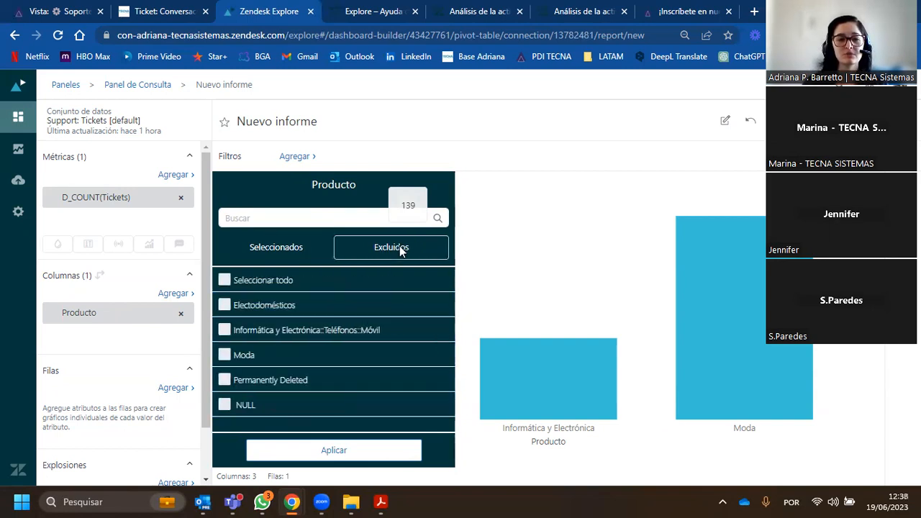
pyautogui.click(225, 404)
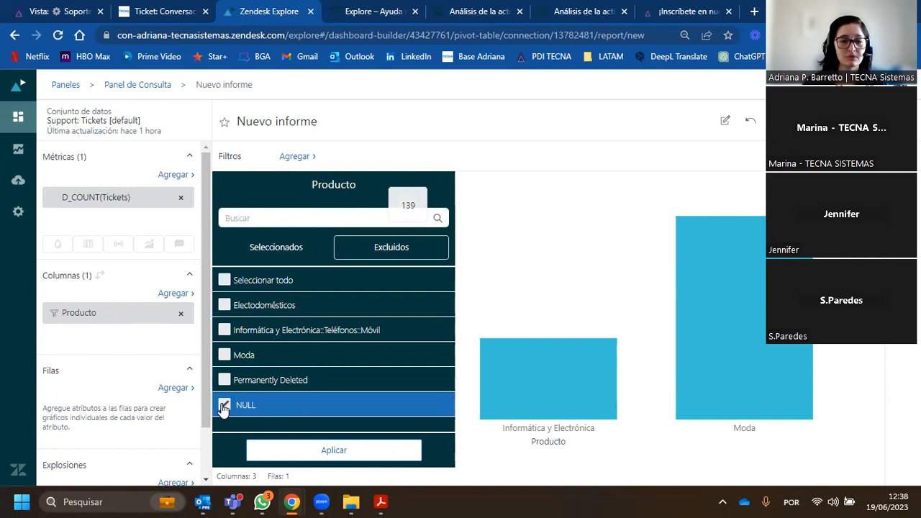
pyautogui.click(314, 452)
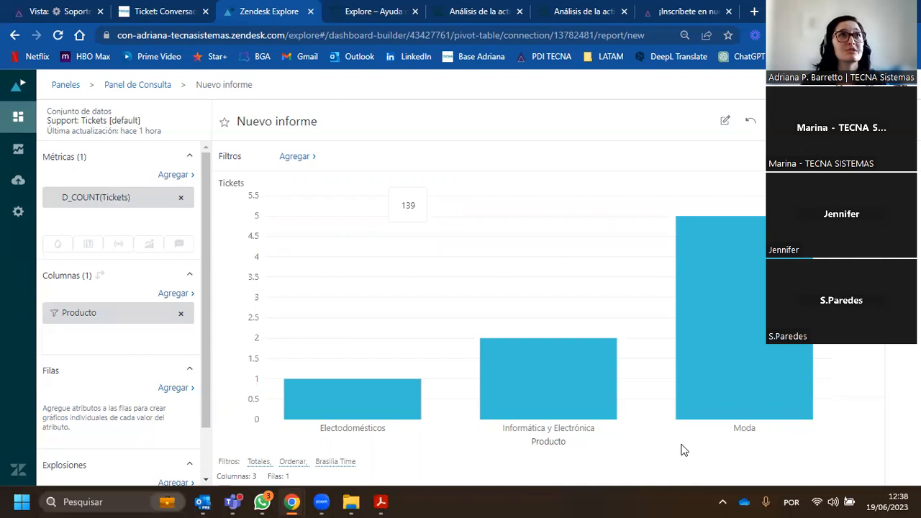
# - Review the excluded values in the Producto column's filter and close it
pyautogui.click(94, 317)
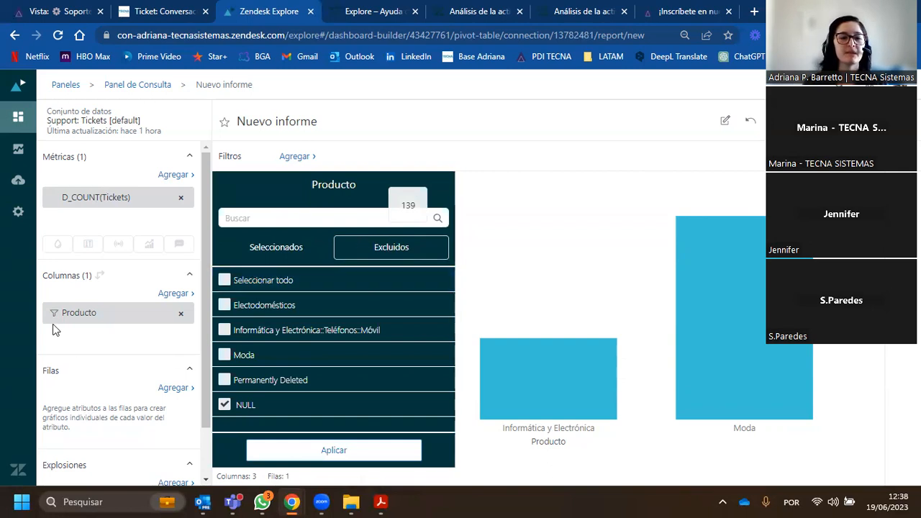
pyautogui.click(75, 337)
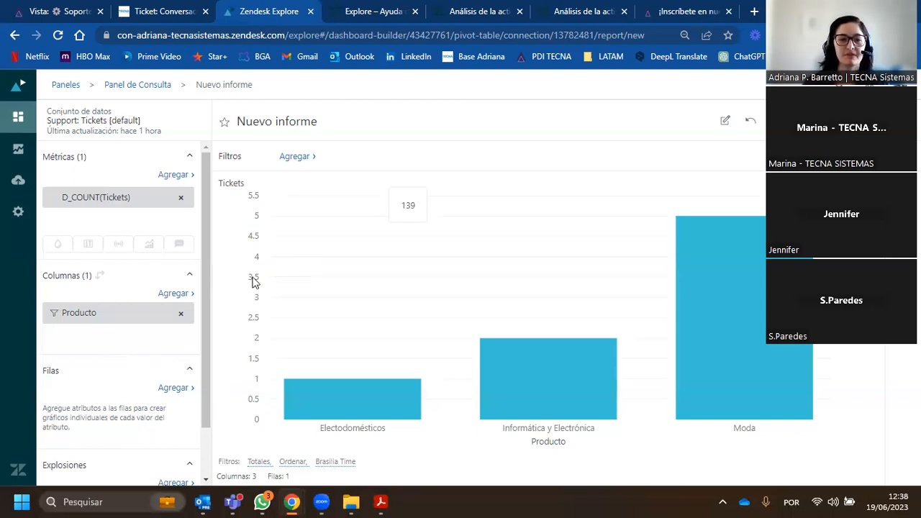
pyautogui.scroll(-2, 98, 195)
pyautogui.scroll(2, 113, 245)
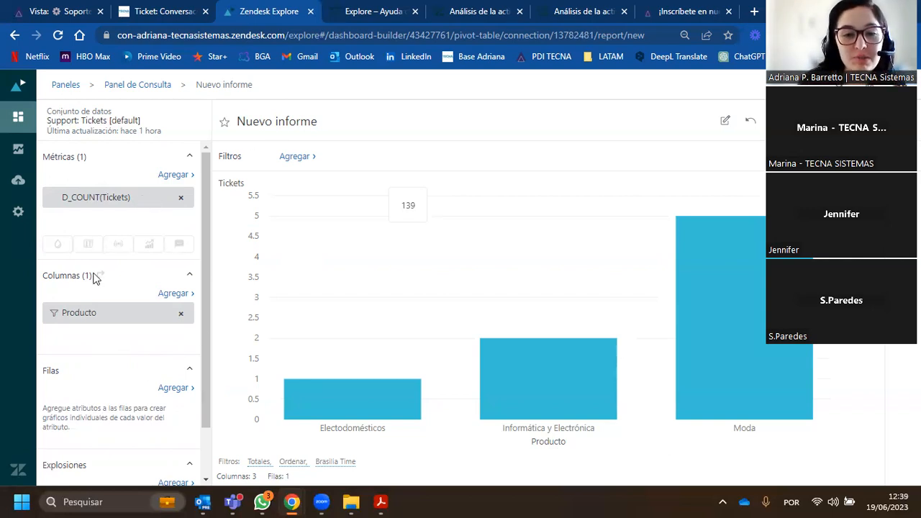
# - Rename the report as "Cantidad de Productos Devueltos"
pyautogui.click(293, 121)
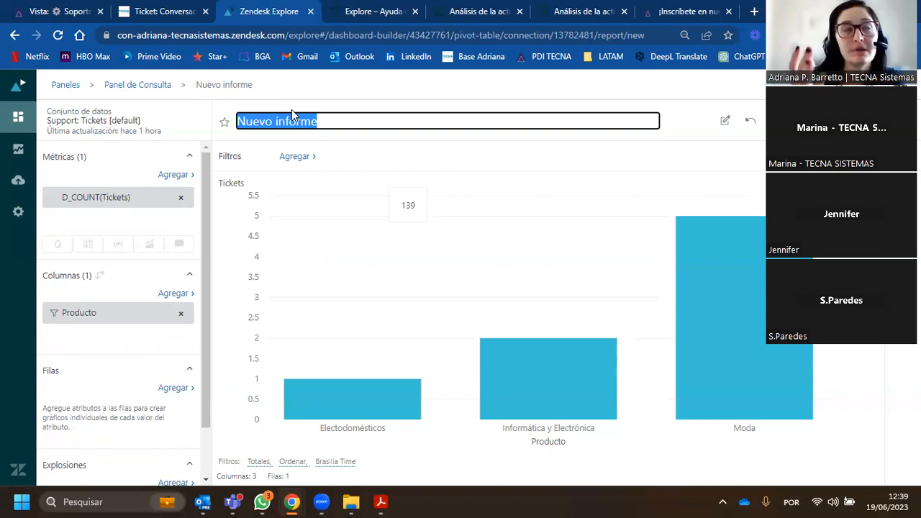
pyautogui.write('Canti')
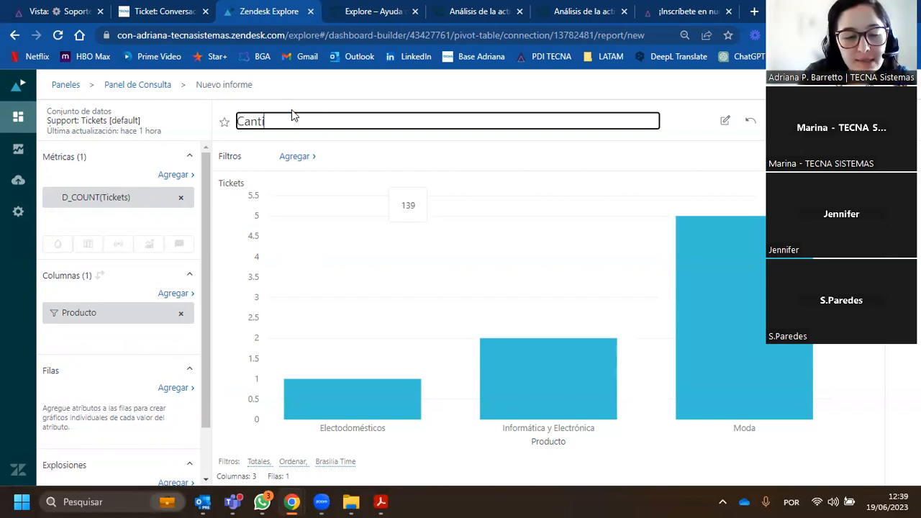
pyautogui.write('dad de Produc')
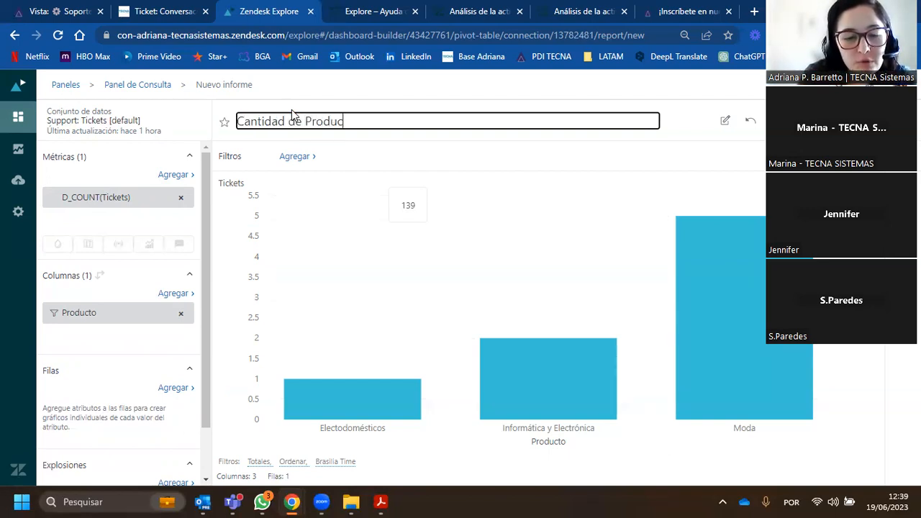
pyautogui.write('tos Devuelos')
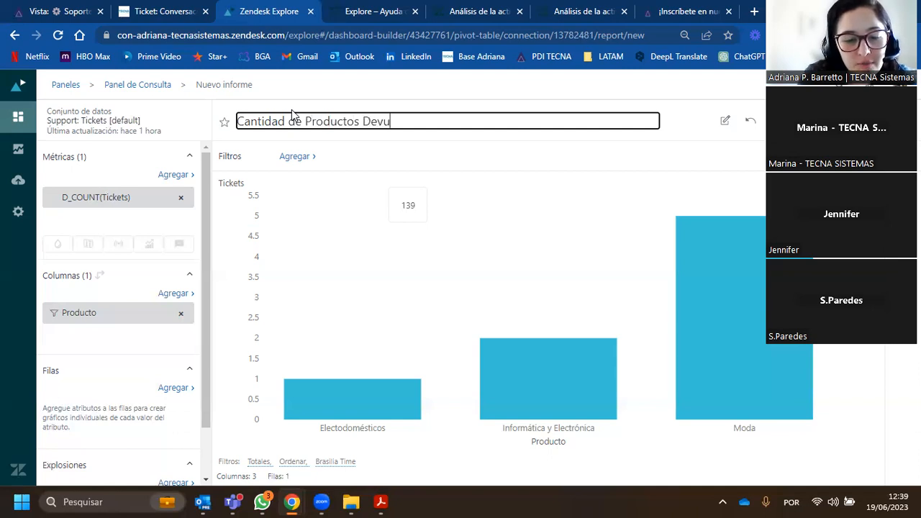
pyautogui.press('BackSpace')
pyautogui.press('BackSpace')
pyautogui.write('tos')
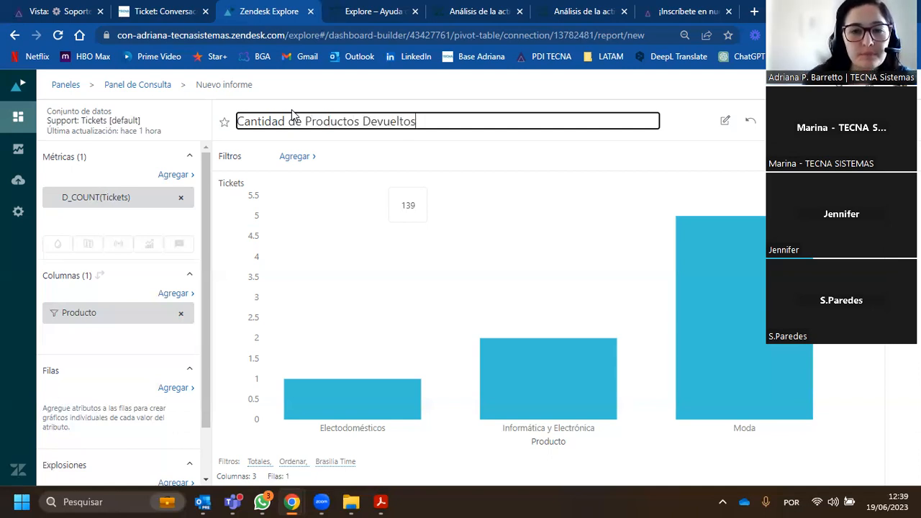
pyautogui.click(674, 137)
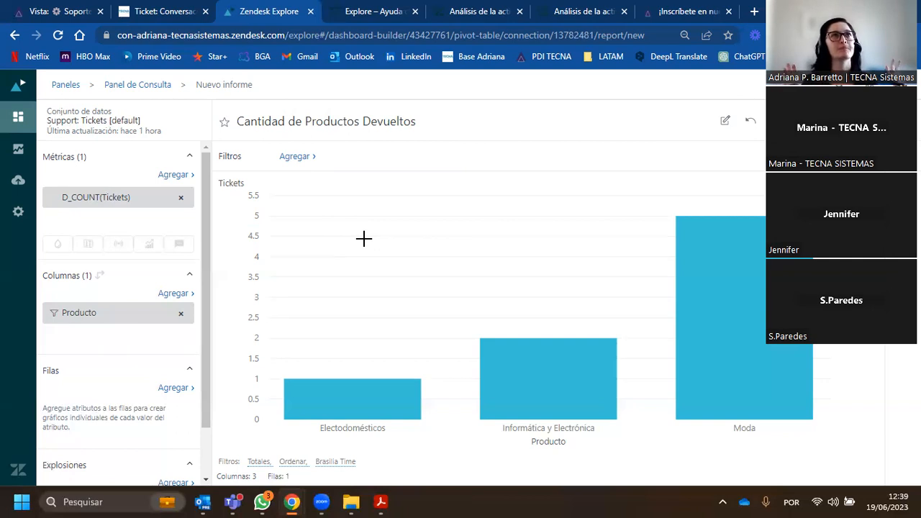
# - Append "(No considerando los tickets no calificados)" to the report's title
pyautogui.click(420, 119)
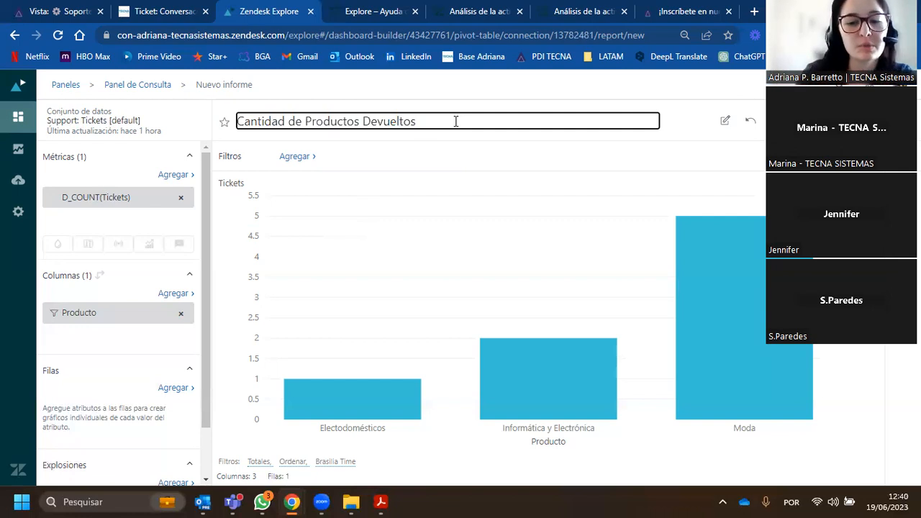
pyautogui.write('(No')
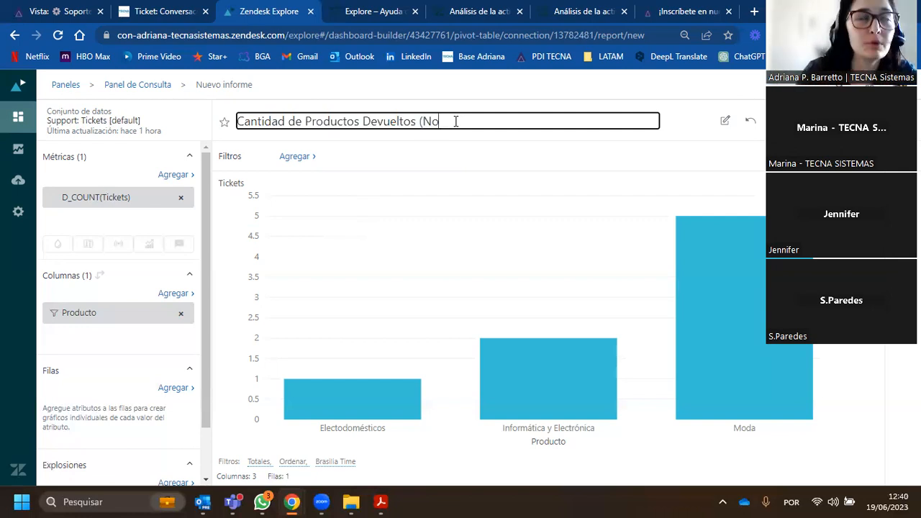
pyautogui.write(' consideran')
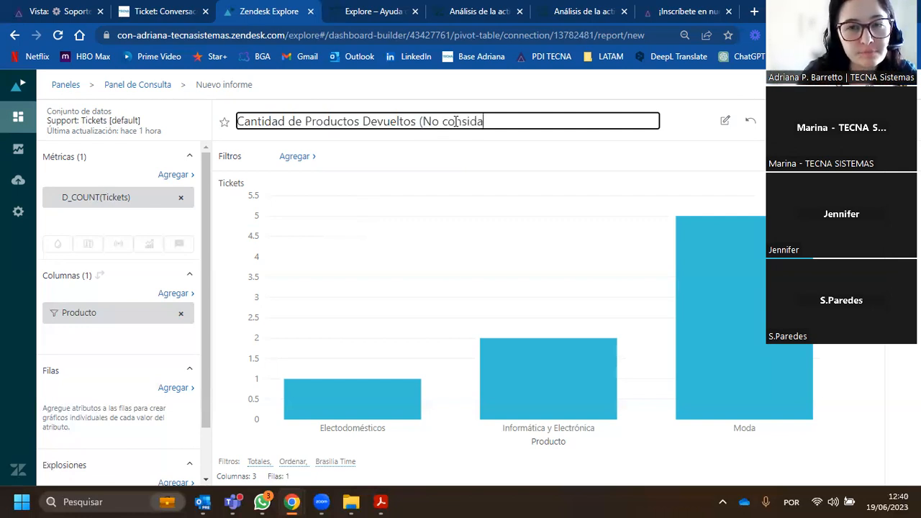
pyautogui.write('do los tickets ')
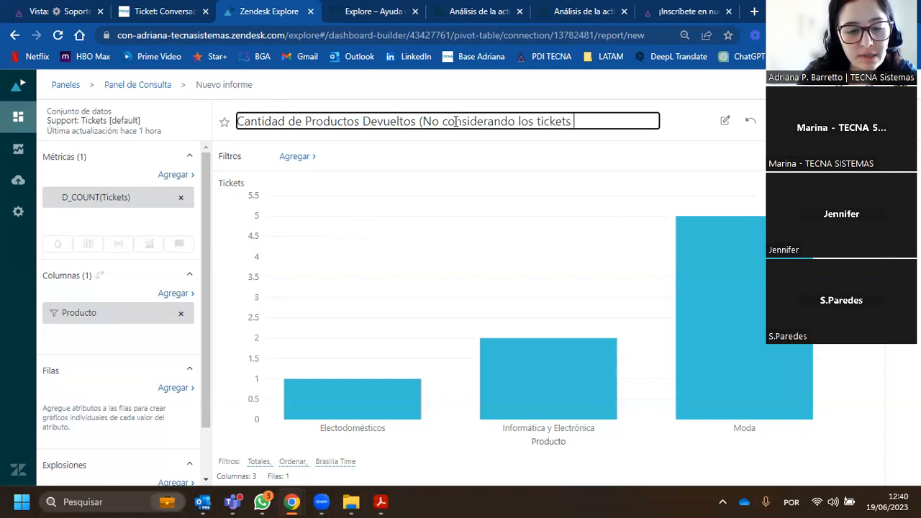
pyautogui.write('no calificados)')
pyautogui.click(477, 97)
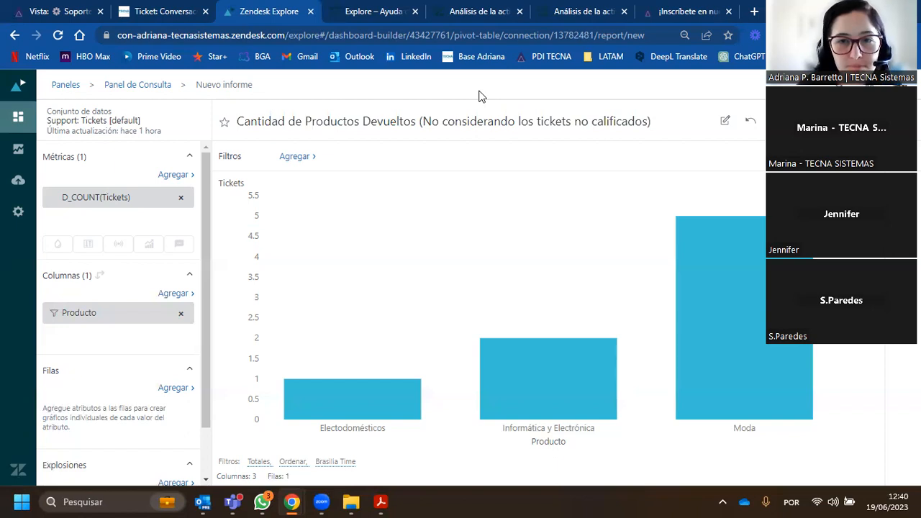
# - Find the Formulario de ticket attribute by searching for "form" and add it as a report filter
pyautogui.click(302, 157)
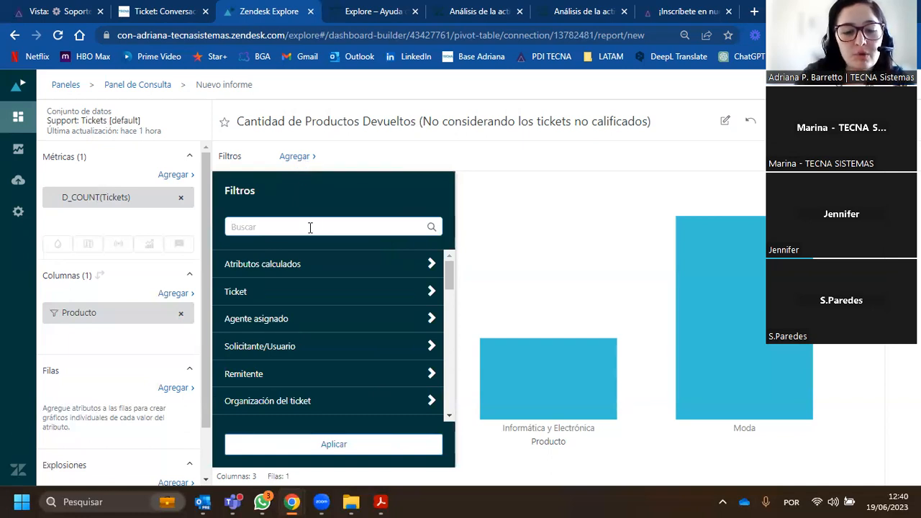
pyautogui.write('ta')
pyautogui.press('BackSpace')
pyautogui.press('BackSpace')
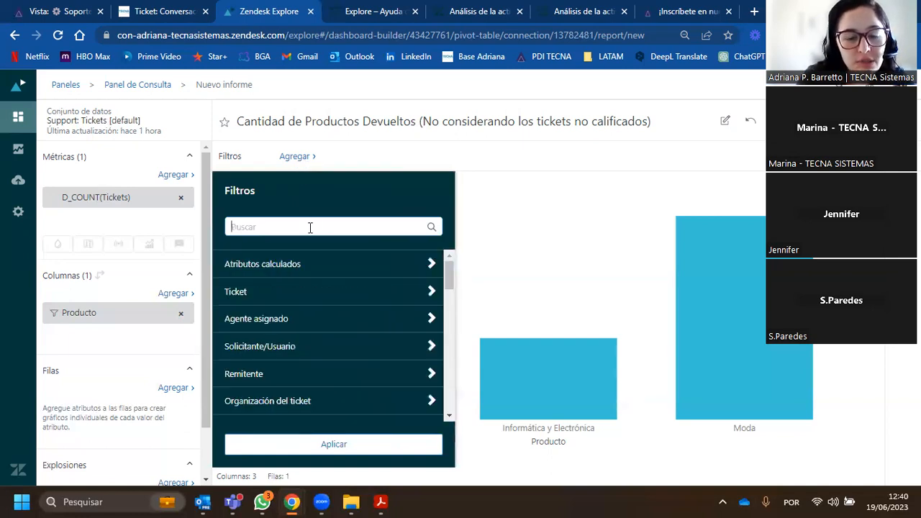
pyautogui.write('form')
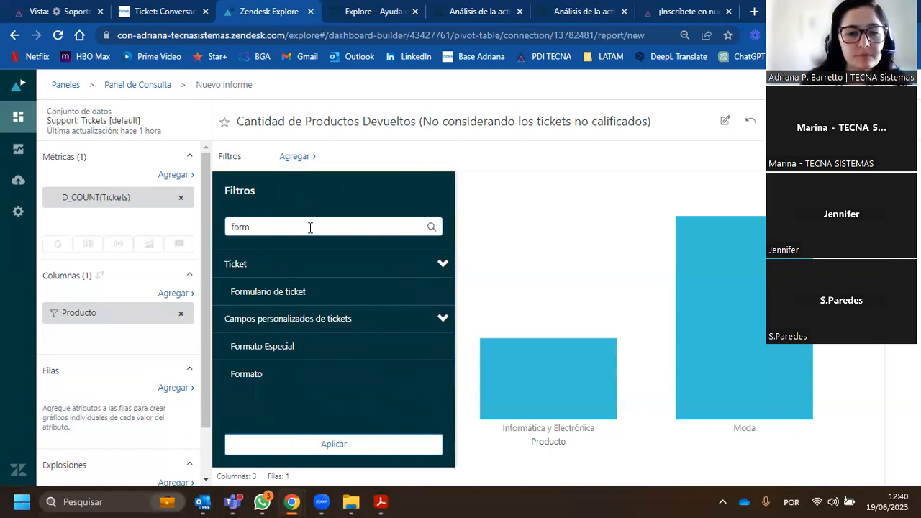
pyautogui.click(288, 291)
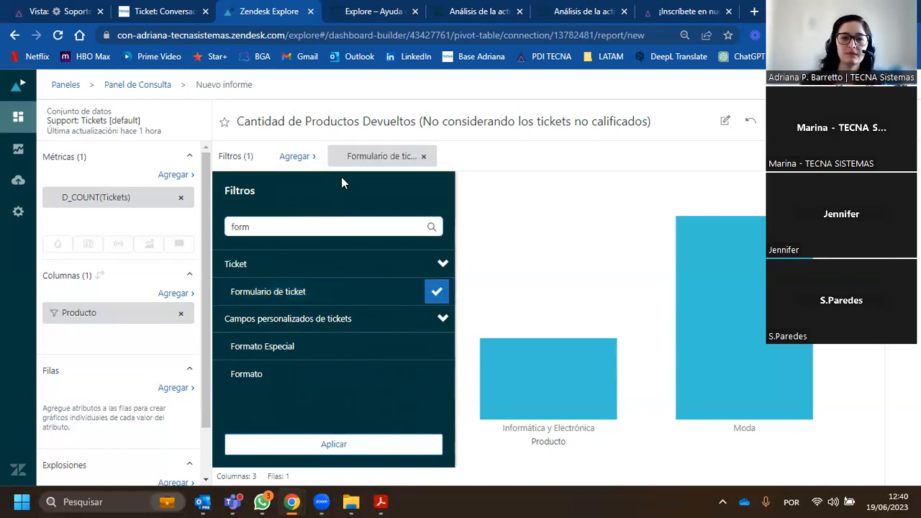
# - Select Contato Gertec in the Formulario de ticket filter and apply it to the report
pyautogui.click(358, 160)
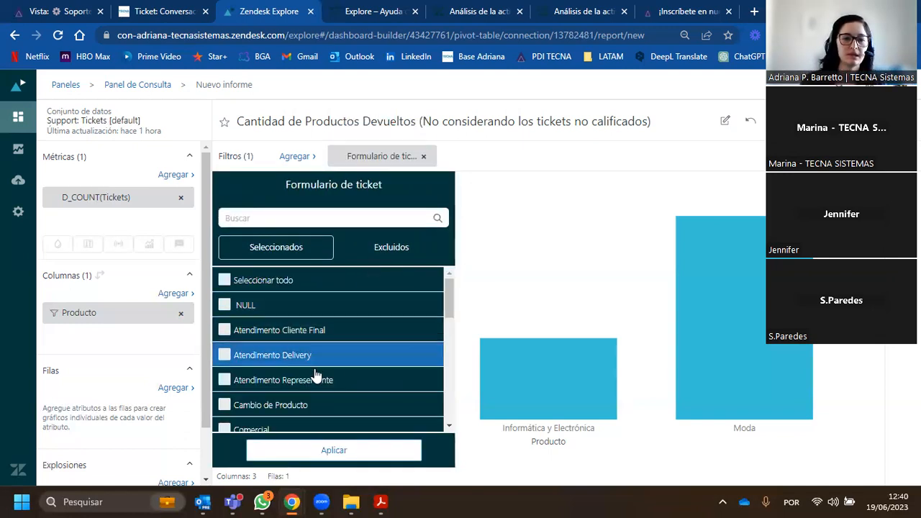
pyautogui.scroll(-2, 302, 354)
pyautogui.scroll(-4, 304, 354)
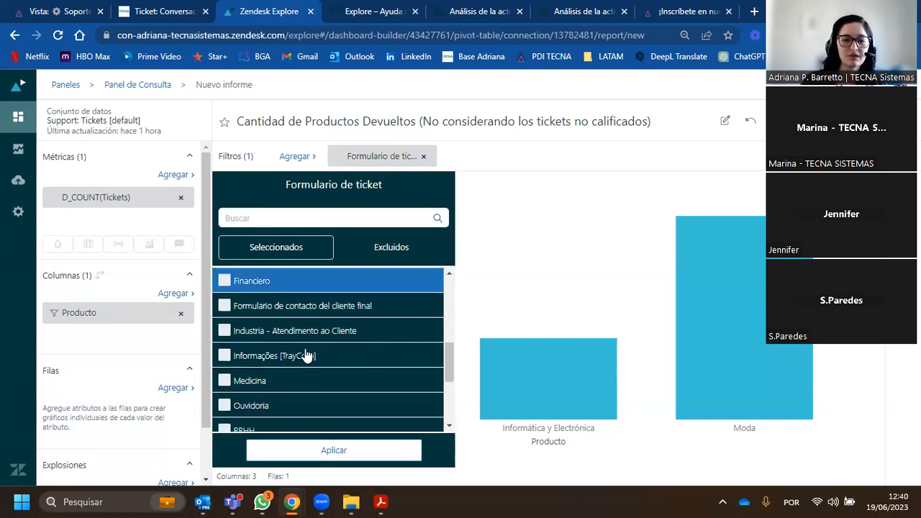
pyautogui.scroll(4, 306, 352)
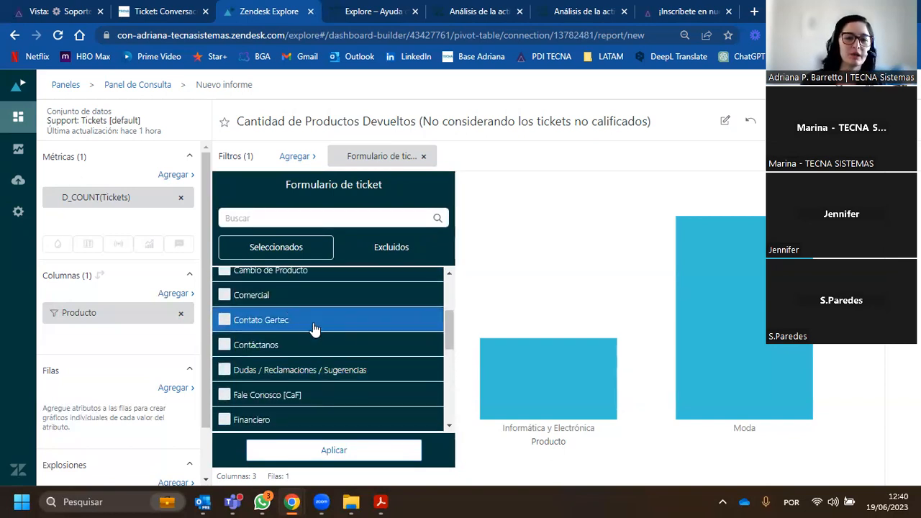
pyautogui.click(276, 323)
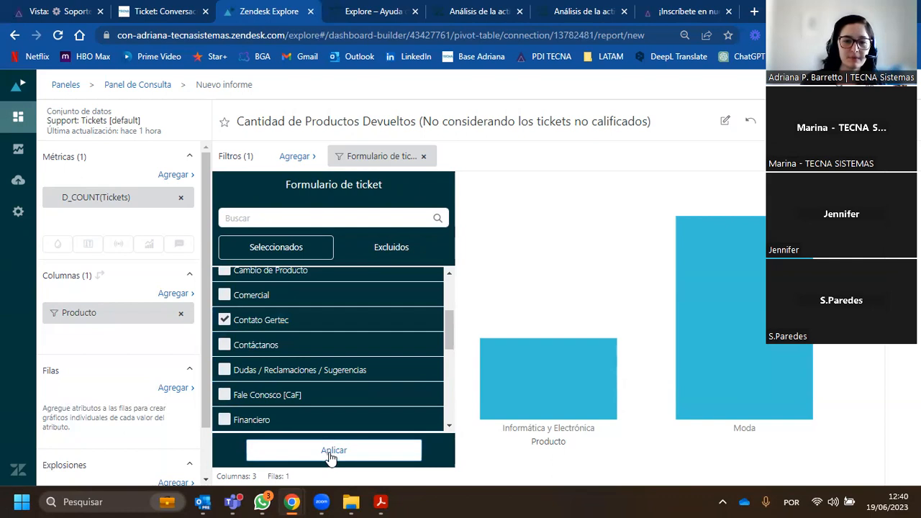
pyautogui.click(331, 452)
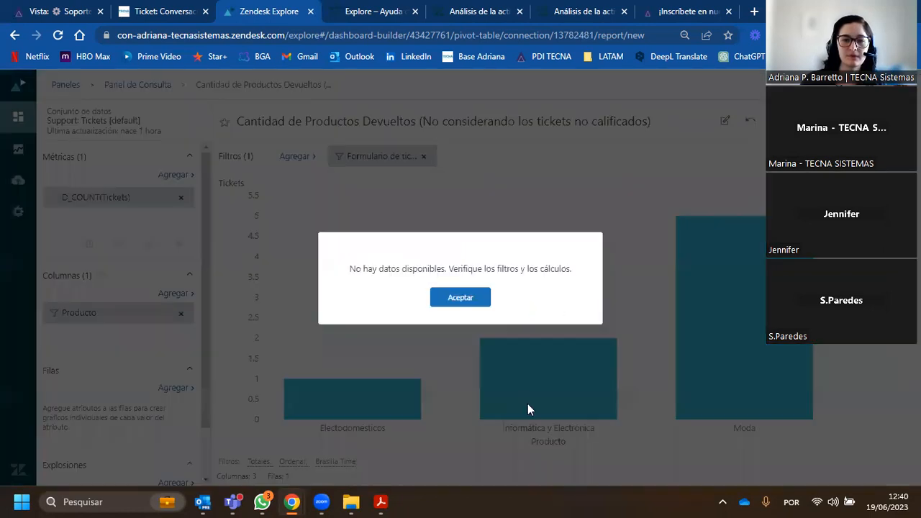
pyautogui.click(455, 305)
# - Replace Contato Gertec with Cambio de Producto in the Formulario de ticket filter and apply it
pyautogui.click(357, 158)
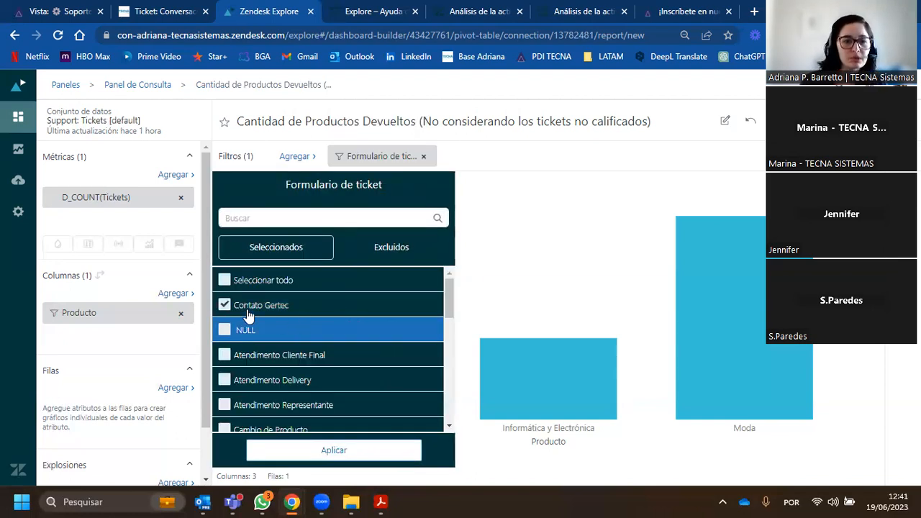
pyautogui.click(223, 306)
pyautogui.scroll(-2, 261, 344)
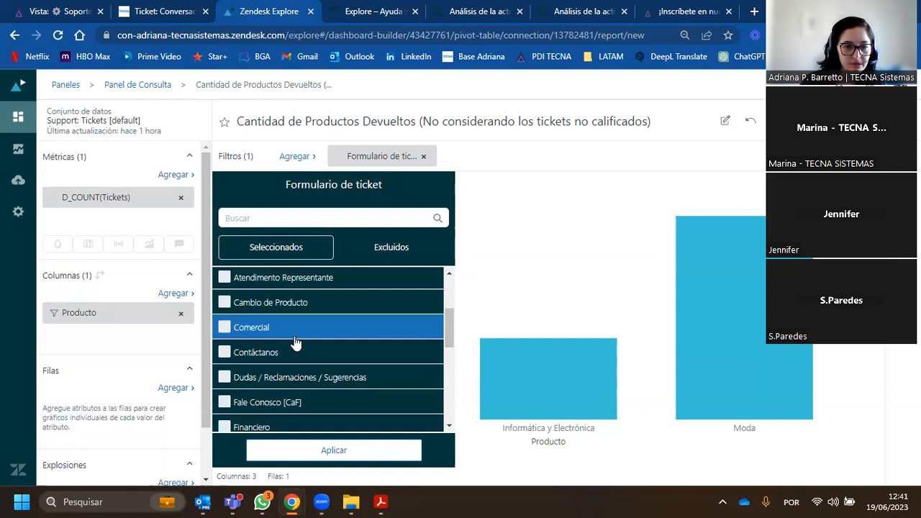
pyautogui.click(224, 295)
pyautogui.click(293, 453)
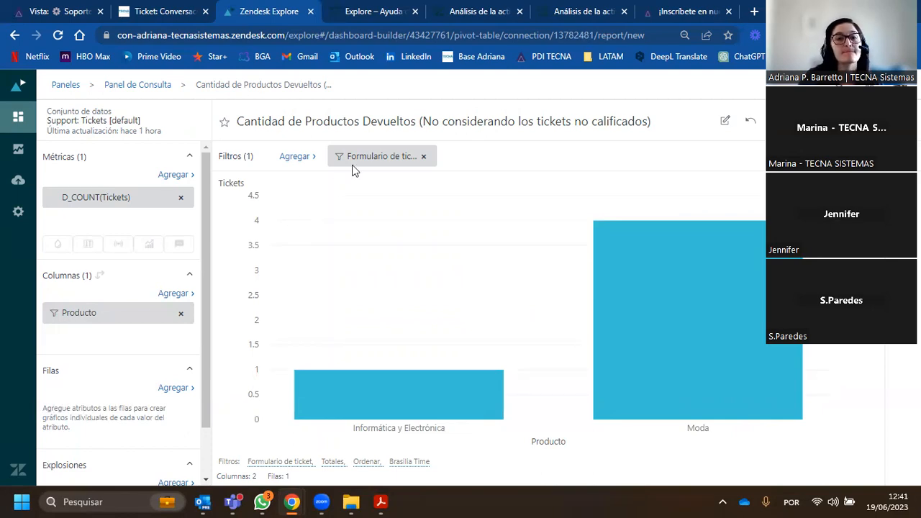
# - Remove the Formulario de ticket filter from the report
pyautogui.click(424, 157)
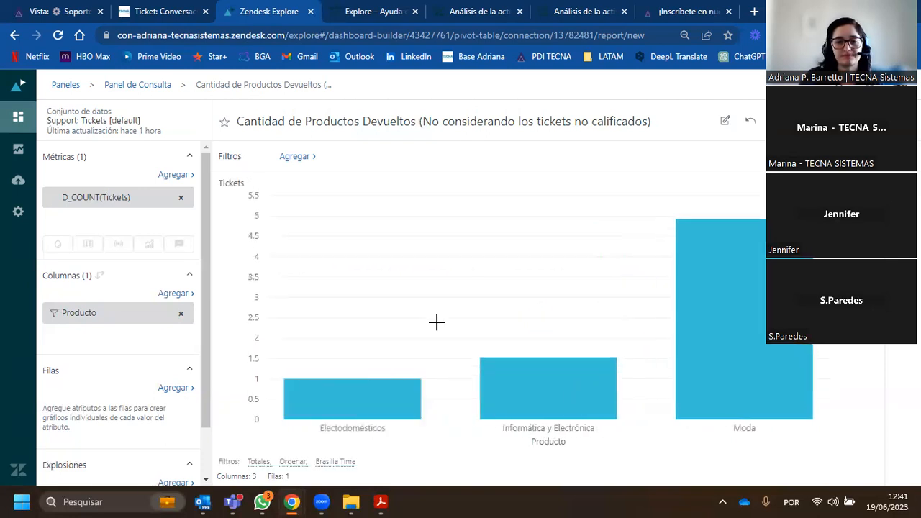
pyautogui.moveTo(496, 340)
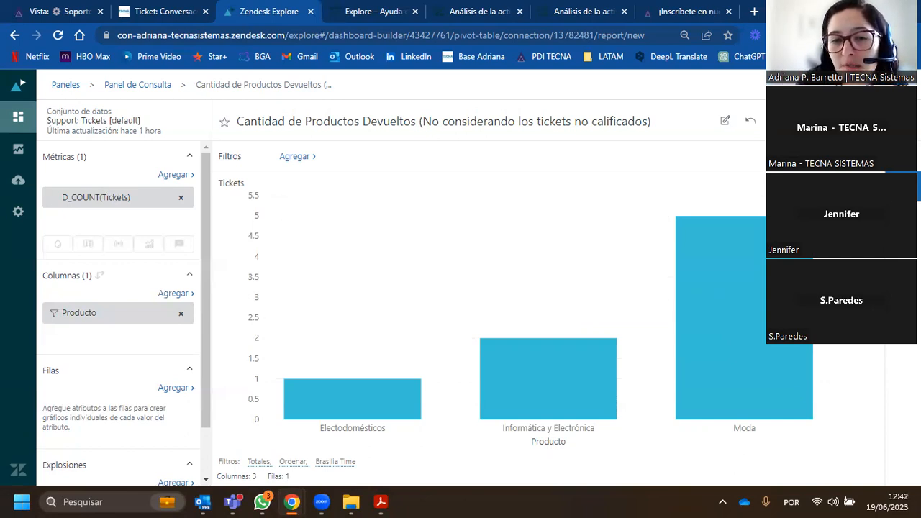
# - Try the Automática visualization type for the report and switch it back to Columna
pyautogui.click(903, 187)
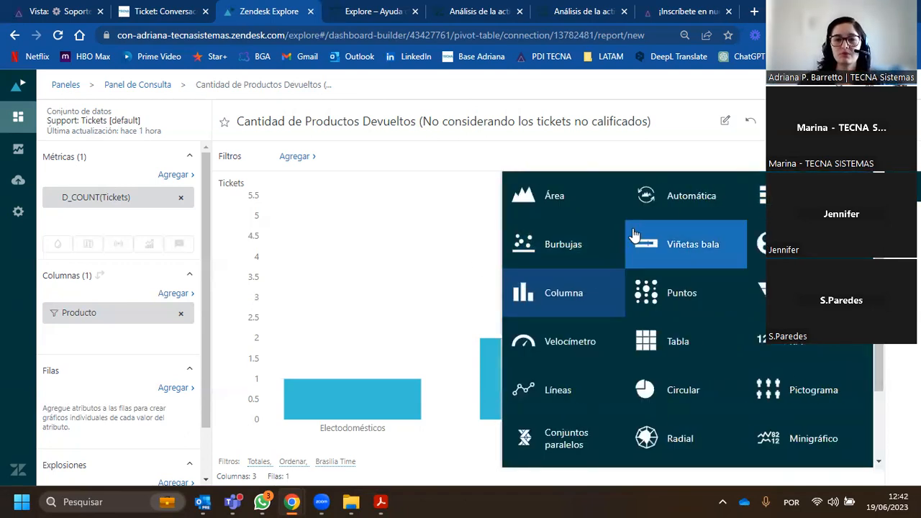
pyautogui.click(683, 200)
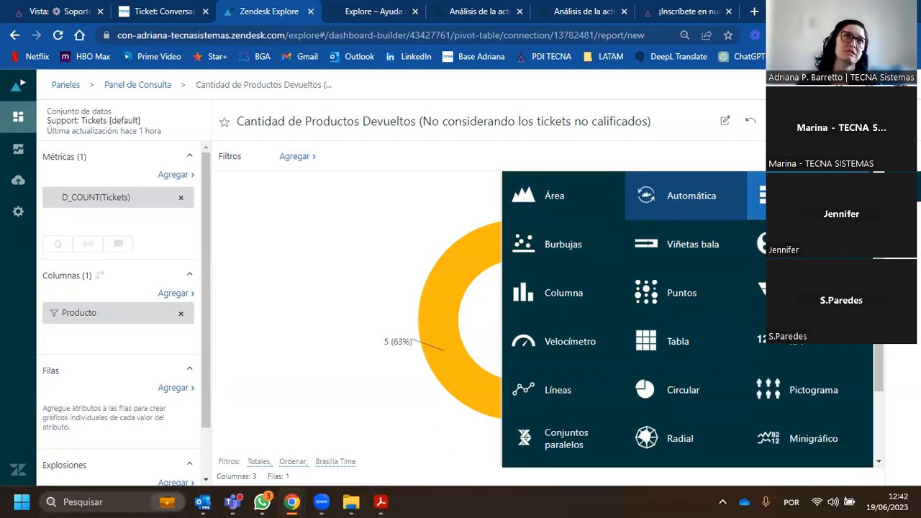
pyautogui.click(572, 298)
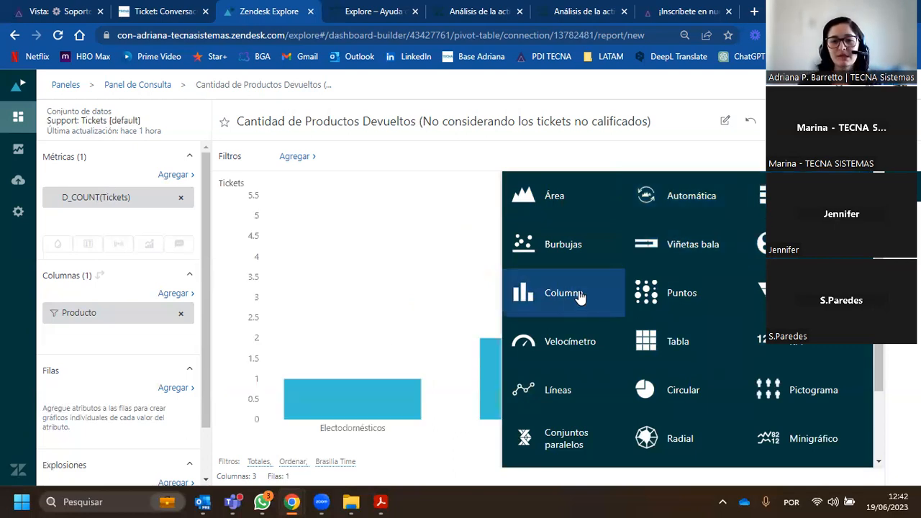
pyautogui.click(903, 218)
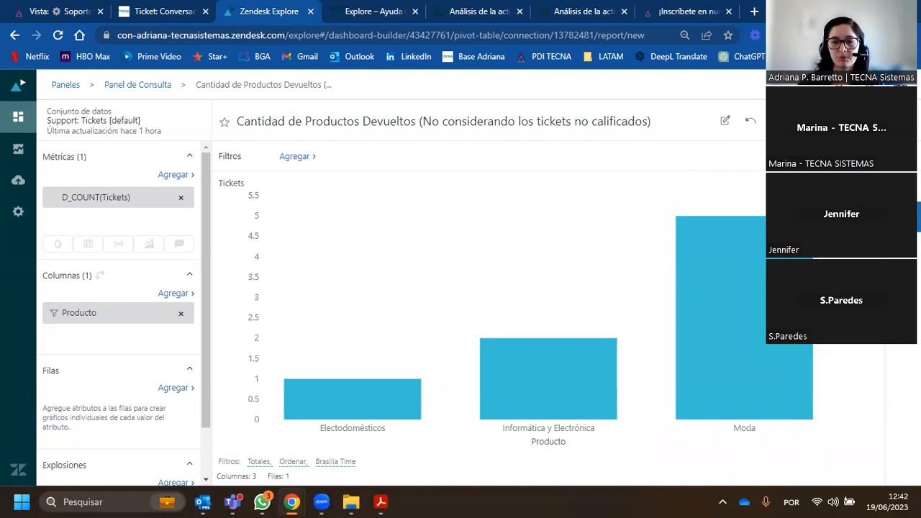
# - Review the Gráfico options in the chart configuration and set the D_COUNT(Tickets) color to orange-red
pyautogui.click(903, 217)
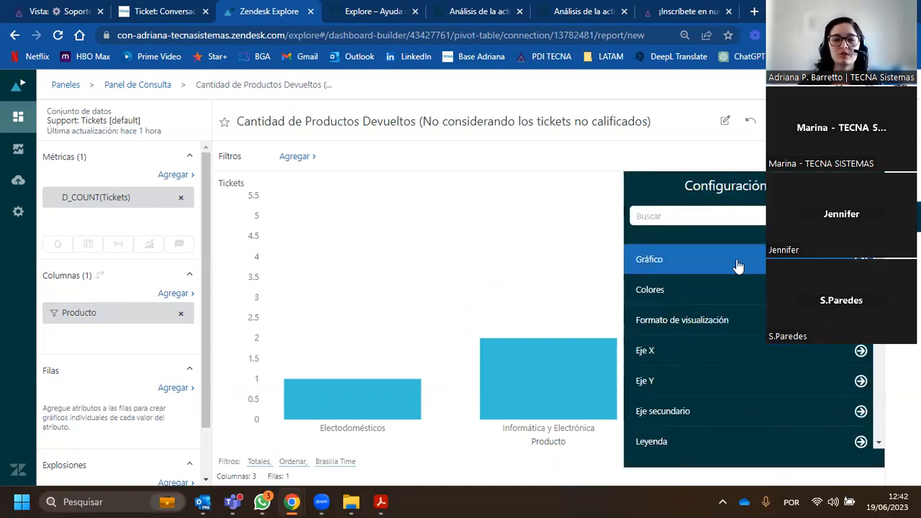
pyautogui.click(691, 261)
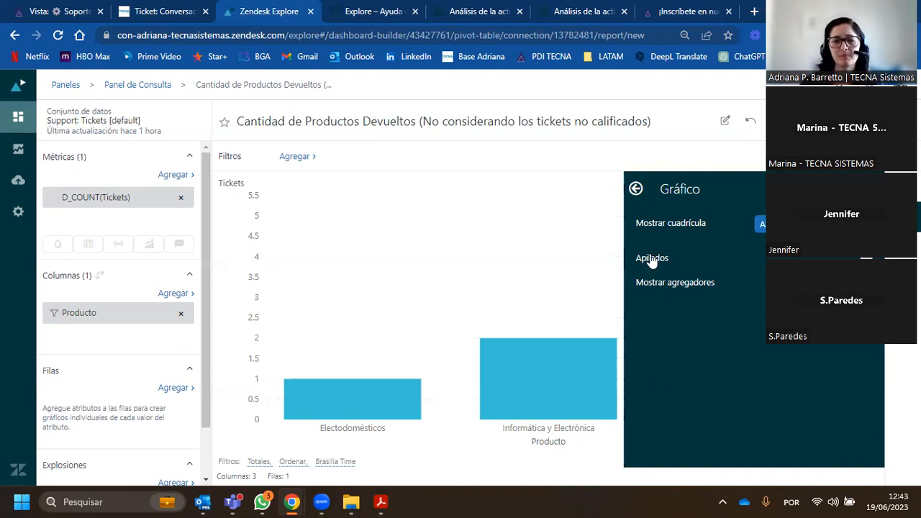
pyautogui.click(636, 189)
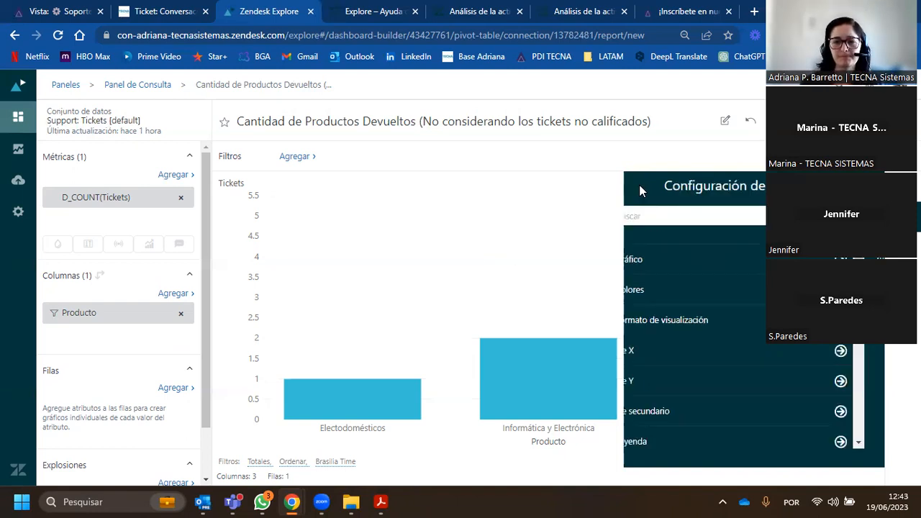
pyautogui.click(709, 290)
pyautogui.click(646, 292)
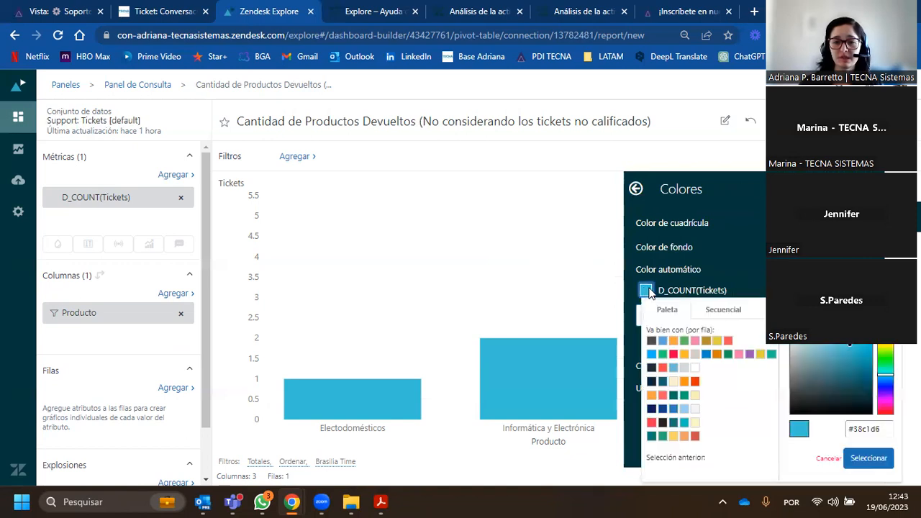
pyautogui.click(693, 383)
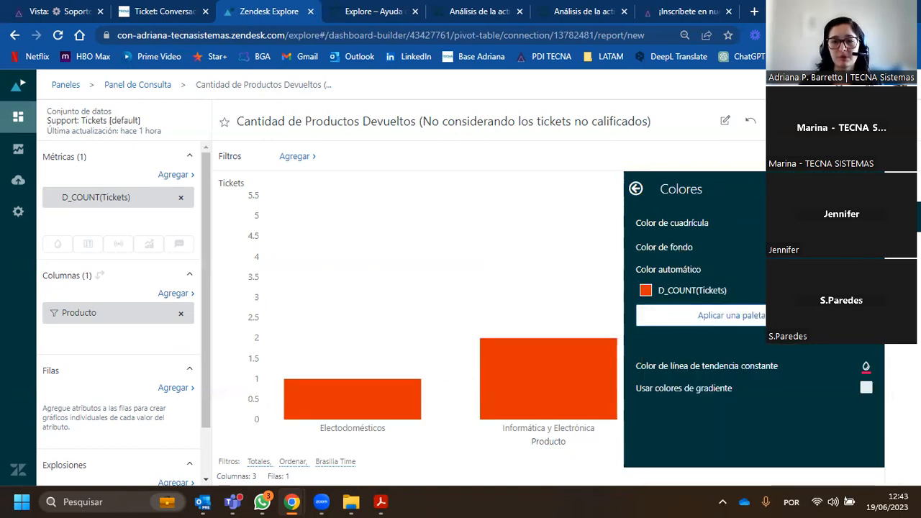
# - Try teal (#1abc9c) as the chart's background color and set it back to white
pyautogui.click(866, 247)
pyautogui.click(737, 313)
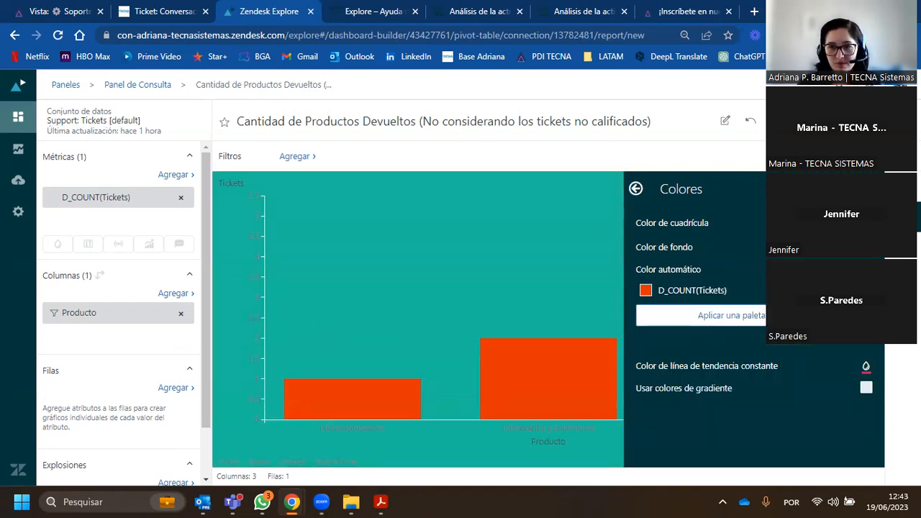
pyautogui.click(865, 247)
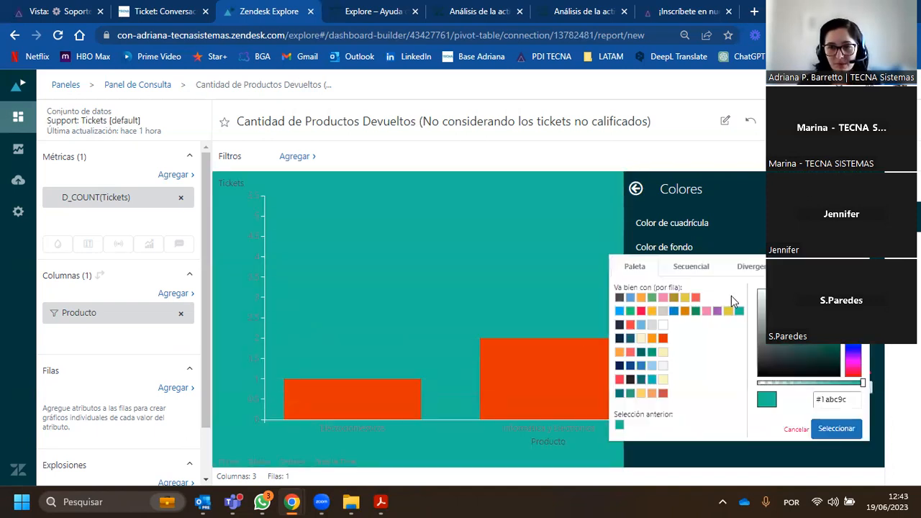
pyautogui.click(662, 325)
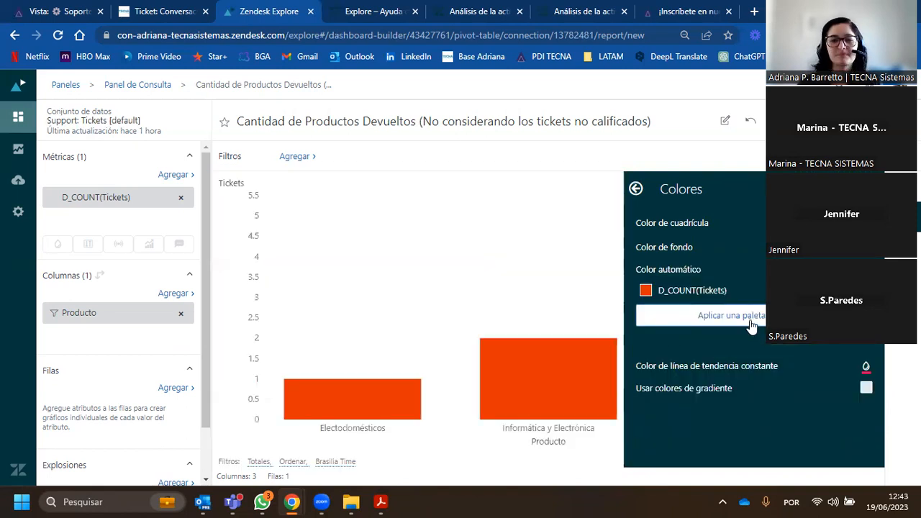
# - Enable gradient colors for the chart's columns and return to the list of configuration categories
pyautogui.click(687, 393)
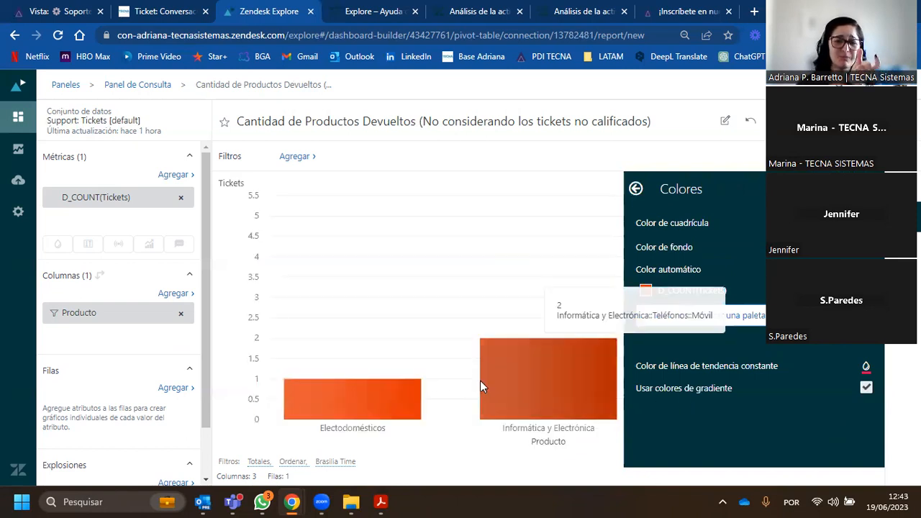
pyautogui.click(635, 188)
pyautogui.scroll(-1, 740, 305)
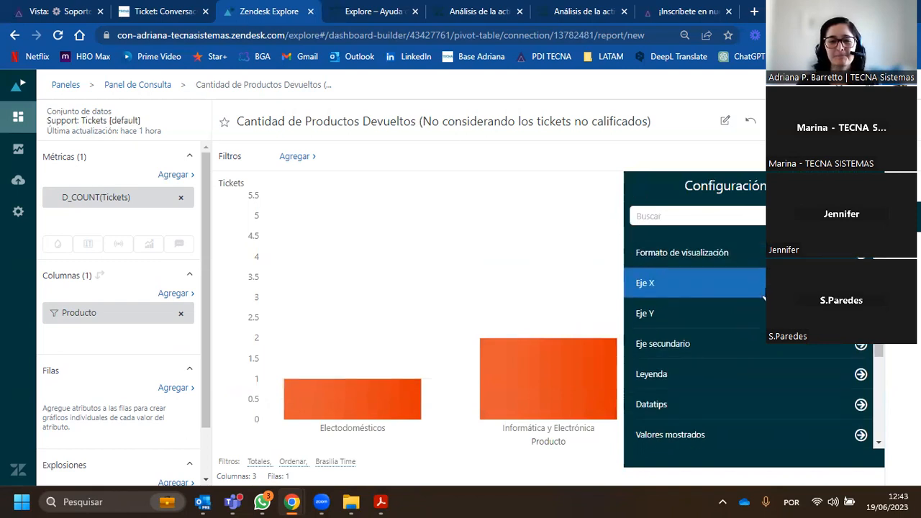
pyautogui.scroll(1, 741, 308)
# - Open the Formato de visualización settings, check the Cantidad field in the open Zendesk ticket and return to the report
pyautogui.click(741, 324)
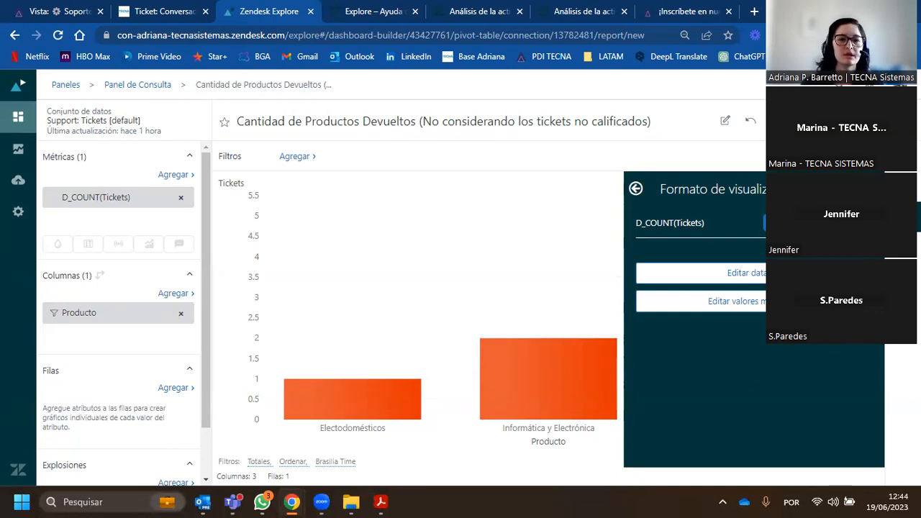
pyautogui.click(140, 16)
pyautogui.click(75, 346)
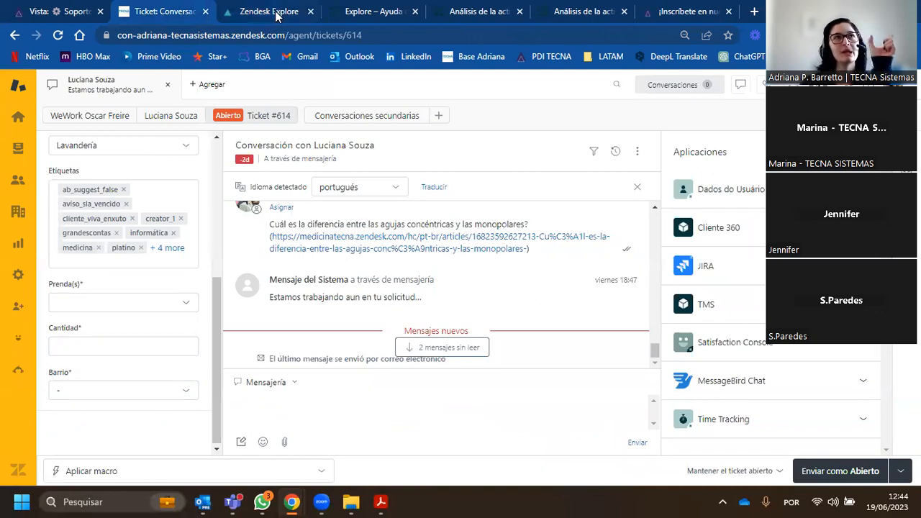
pyautogui.moveTo(272, 13)
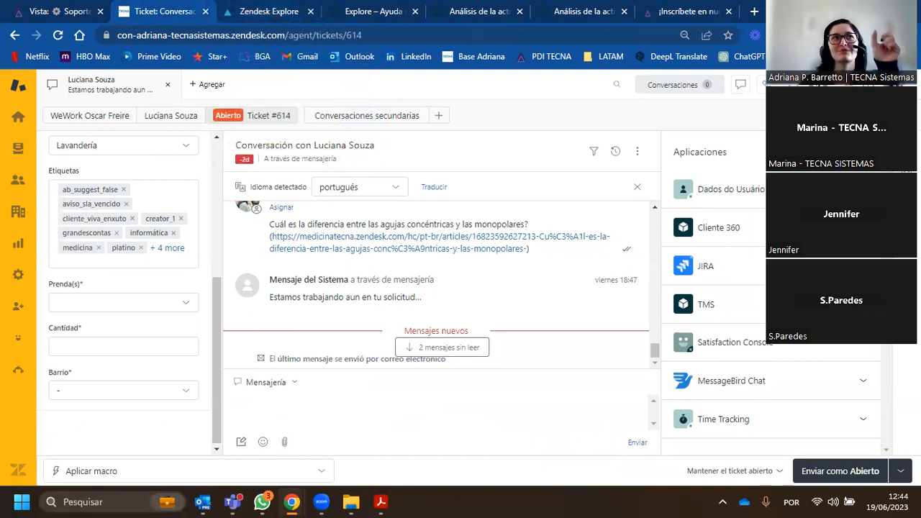
pyautogui.click(260, 11)
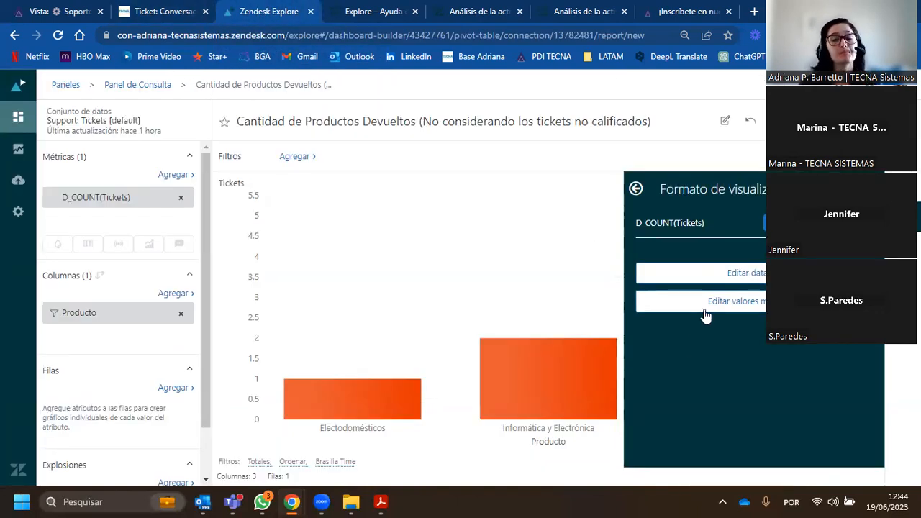
# - Switch the D_COUNT(Tickets) display format to the option offering decimals, separators, prefix, suffix and scale
pyautogui.moveTo(328, 403)
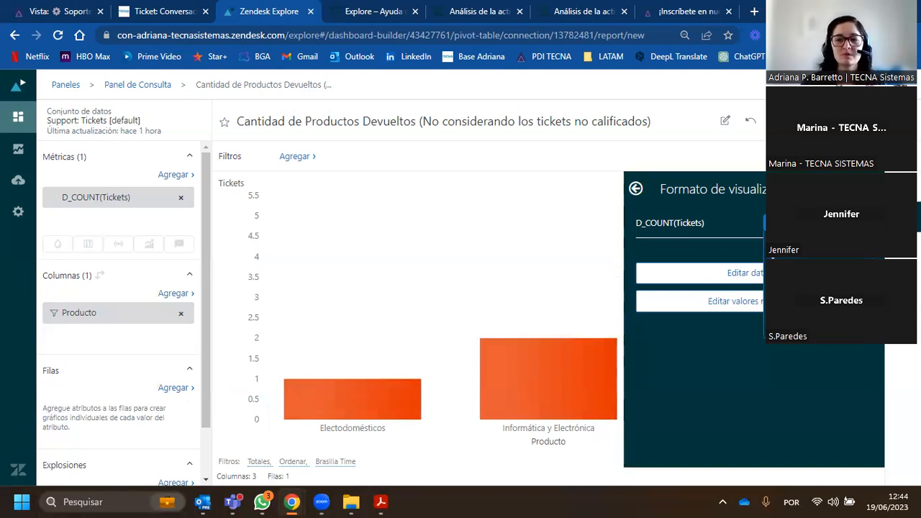
pyautogui.click(810, 291)
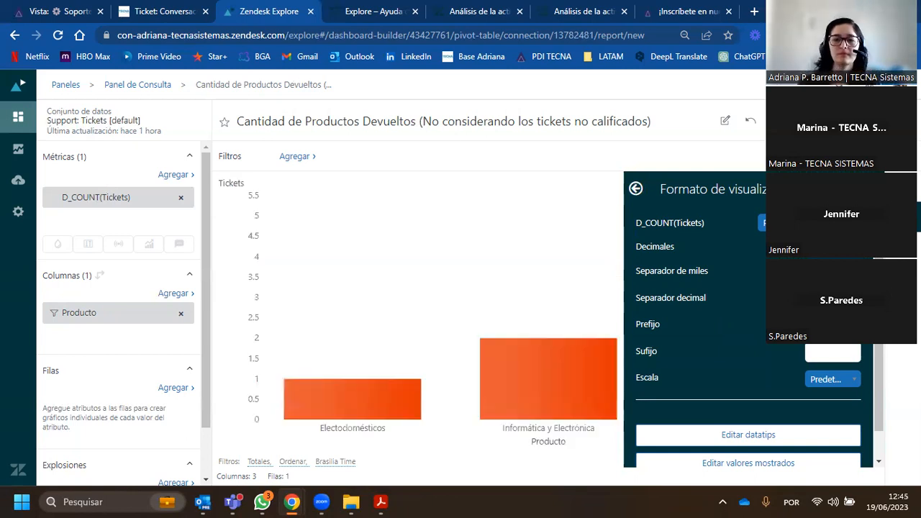
pyautogui.click(553, 348)
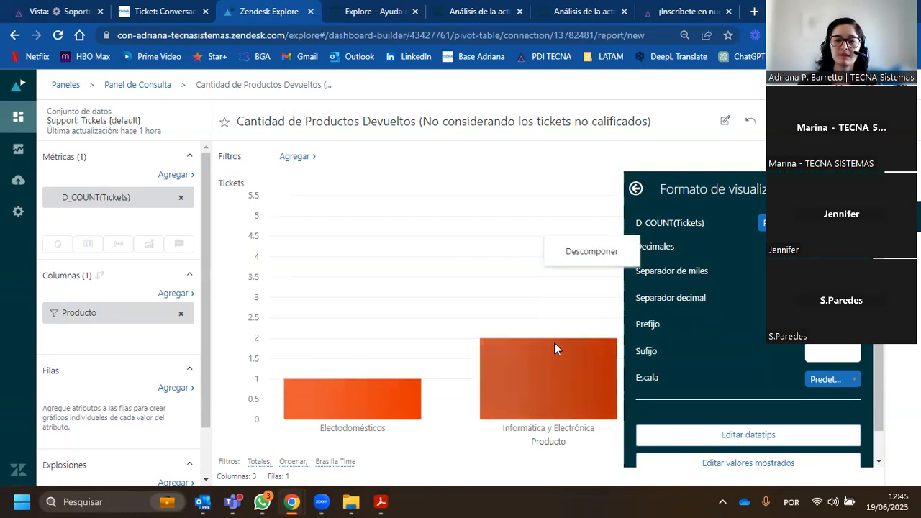
# - Try the suffix "reales" in the D_COUNT(Tickets) display format and check a column's datatip
pyautogui.click(454, 300)
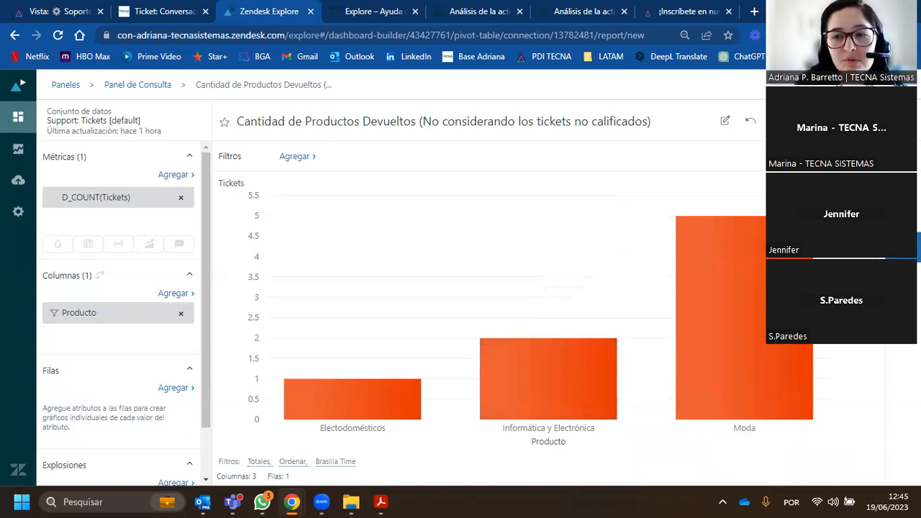
pyautogui.click(903, 217)
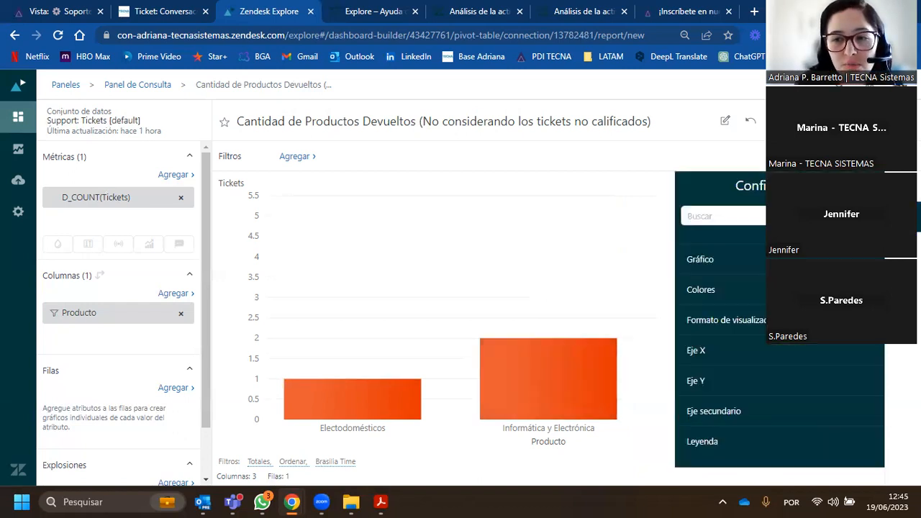
pyautogui.click(723, 318)
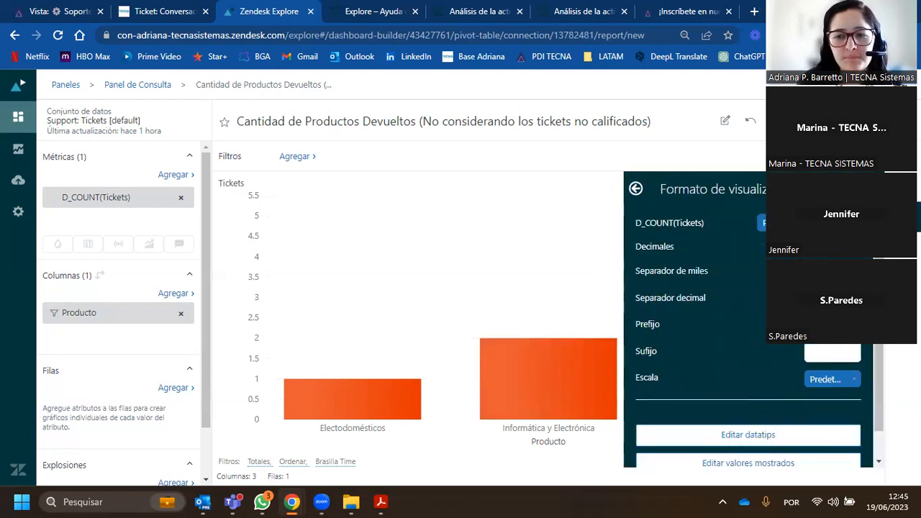
pyautogui.click(837, 349)
pyautogui.write('reales')
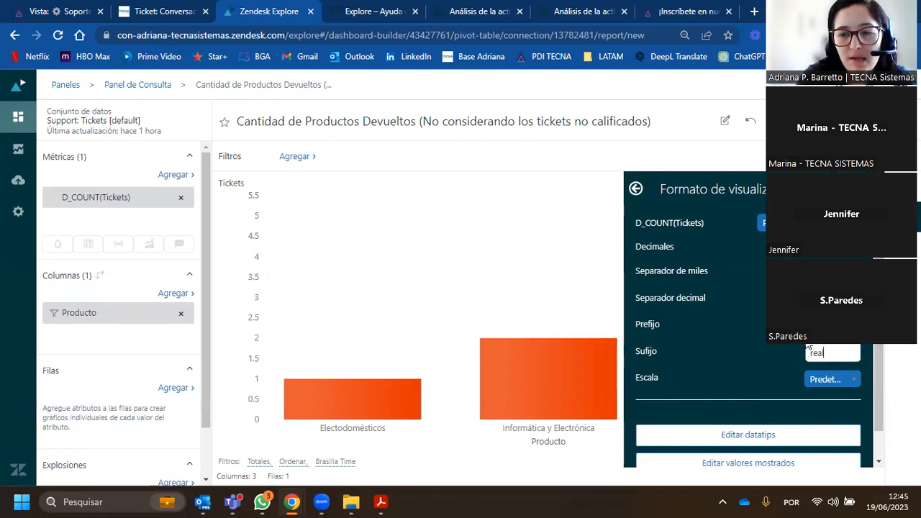
pyautogui.moveTo(531, 356)
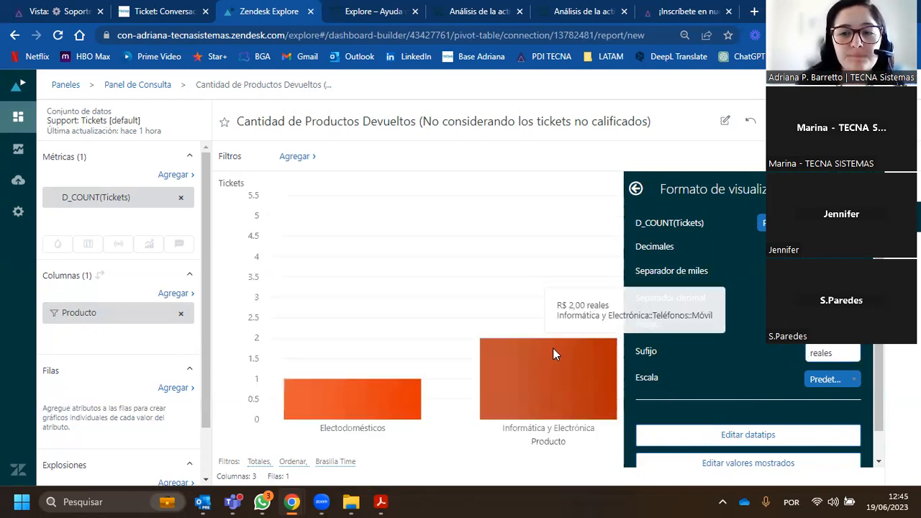
# - Switch the D_COUNT(Tickets) display format back from the custom format and return to the list of configuration categories
pyautogui.click(809, 223)
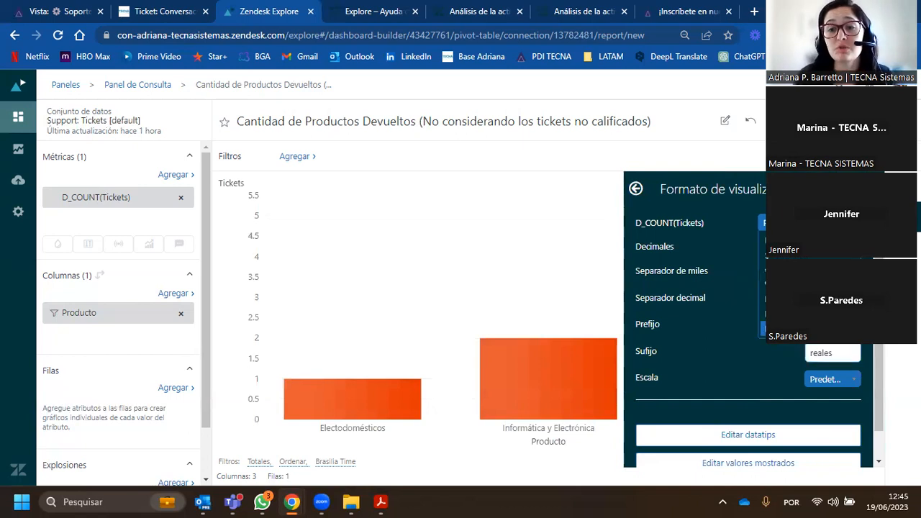
pyautogui.click(809, 329)
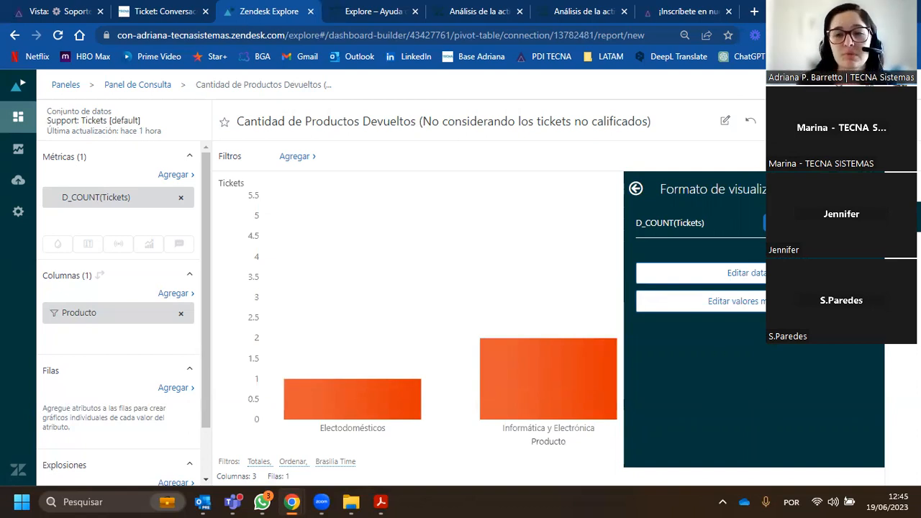
pyautogui.click(636, 190)
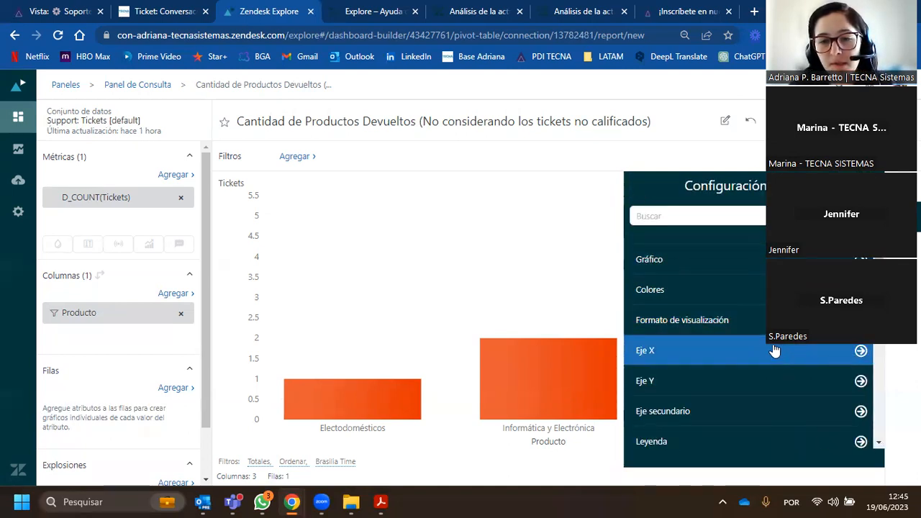
# - Set the X axis title to "Producto devuelto" and make the axis title and labels bold
pyautogui.scroll(-1, 690, 321)
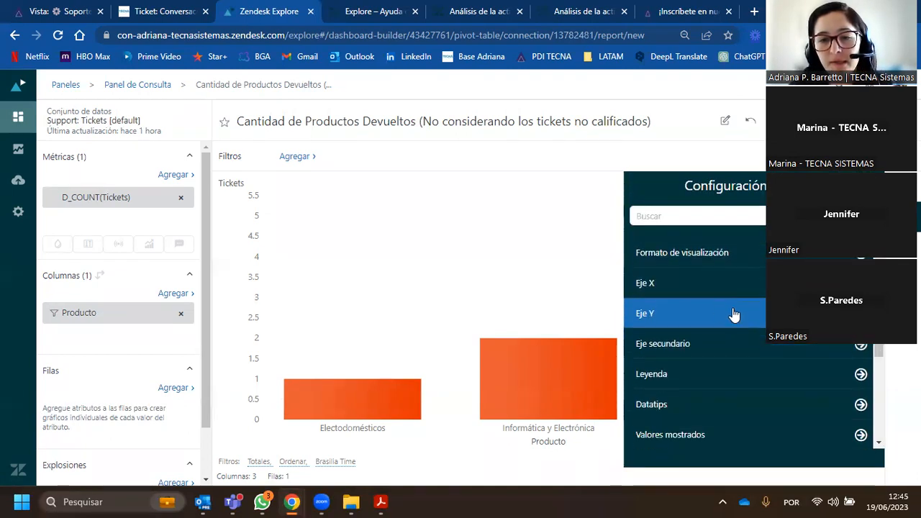
pyautogui.click(668, 287)
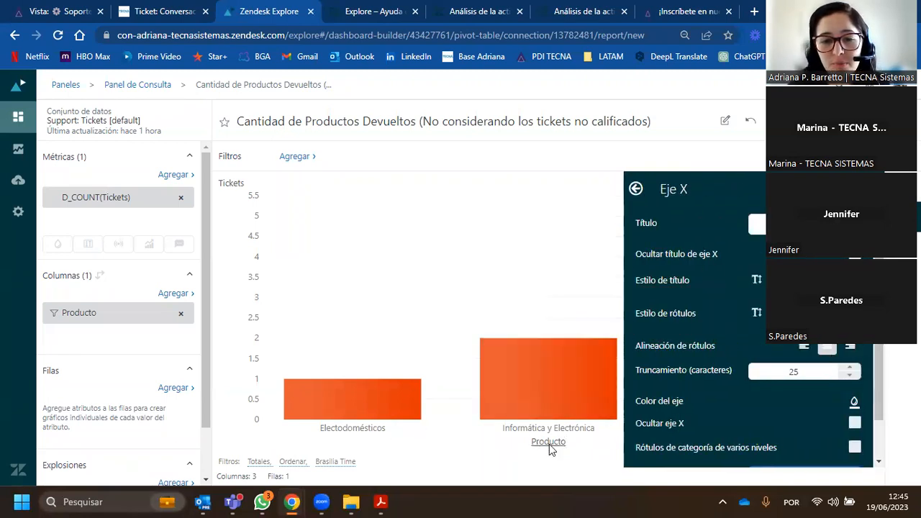
pyautogui.click(763, 229)
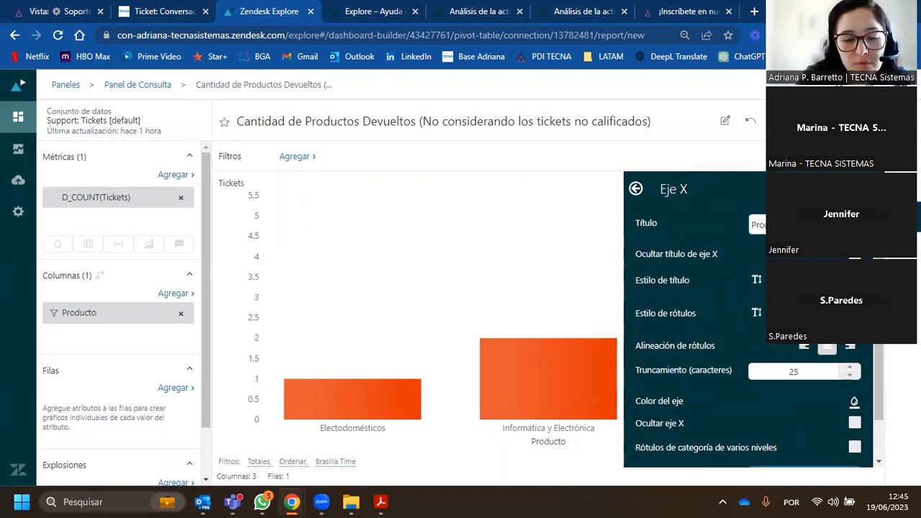
pyautogui.write('devuelto')
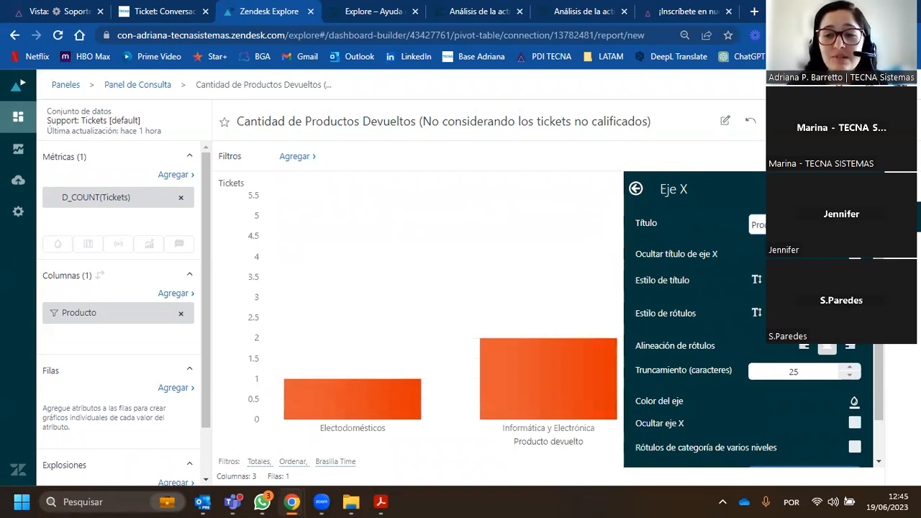
pyautogui.click(789, 280)
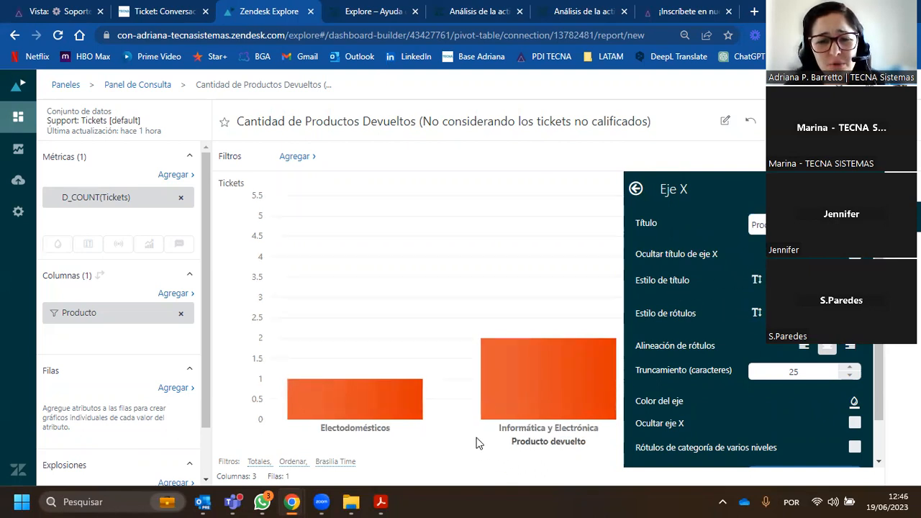
# - Try right alignment for the X axis labels, set them back to centered and return to the configuration categories
pyautogui.scroll(-1, 755, 313)
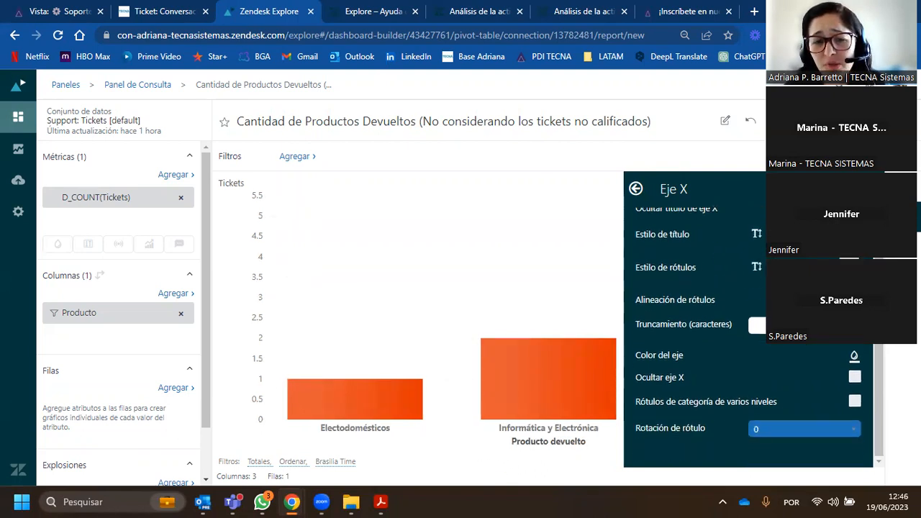
pyautogui.click(854, 300)
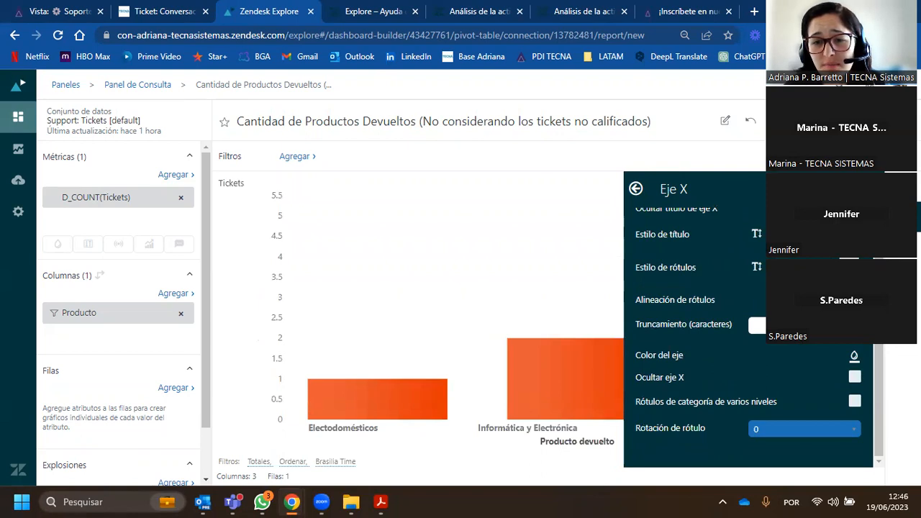
pyautogui.click(831, 300)
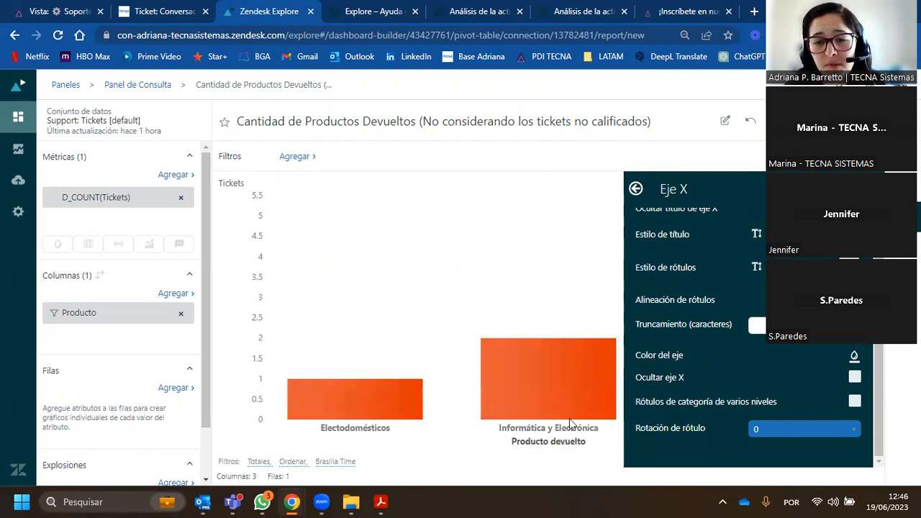
pyautogui.click(636, 189)
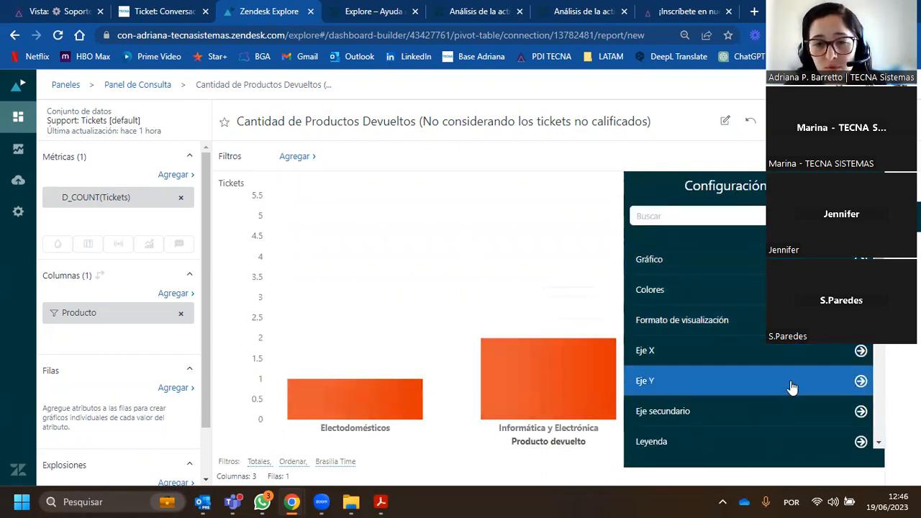
# - Start a custom datatip with the D_COUNT(Tickets) element followed by the text "tickets del producto"
pyautogui.scroll(-2, 789, 374)
pyautogui.scroll(-2, 788, 347)
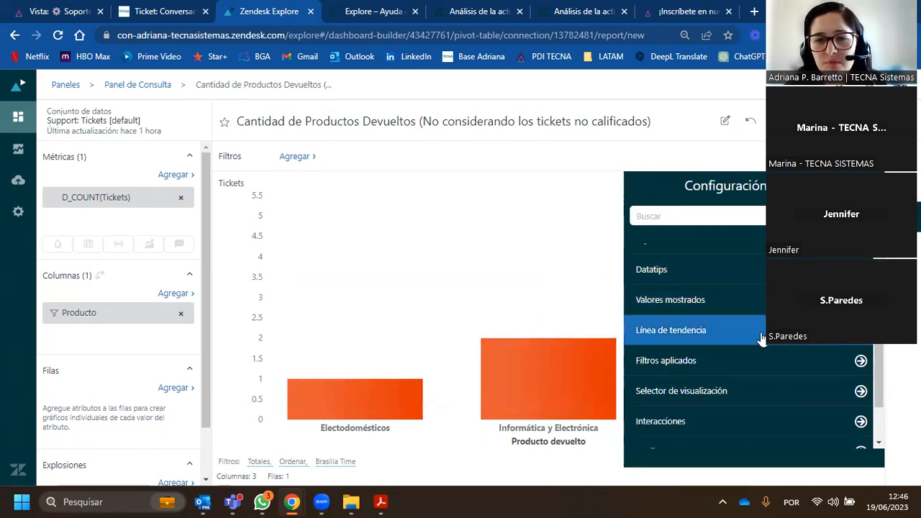
pyautogui.click(651, 269)
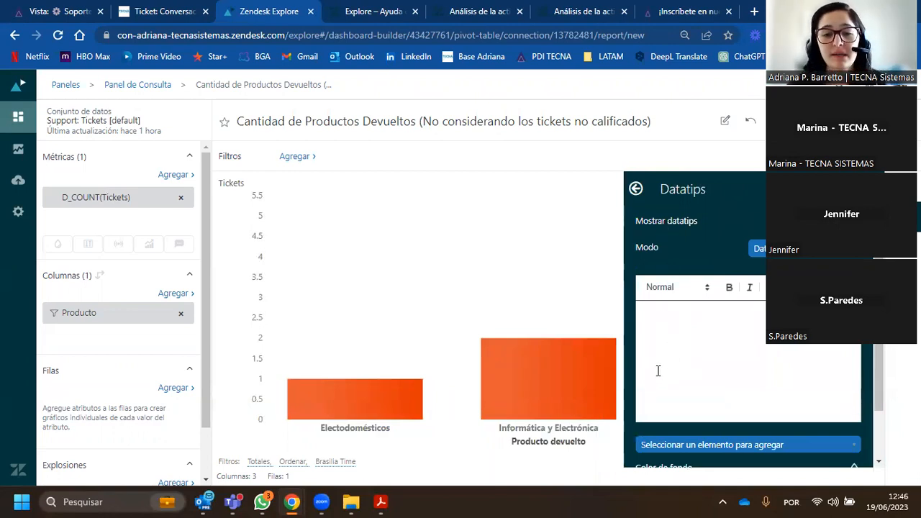
pyautogui.moveTo(544, 345)
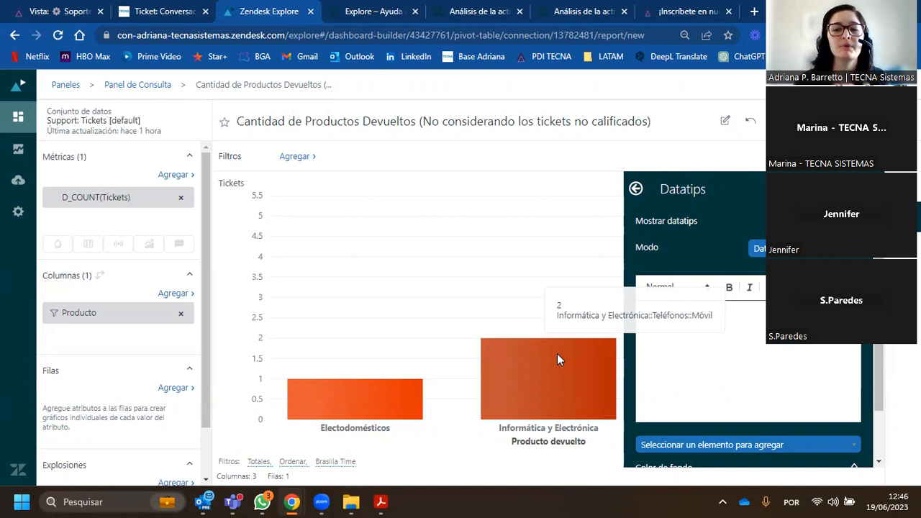
pyautogui.click(742, 337)
pyautogui.scroll(-1, 741, 336)
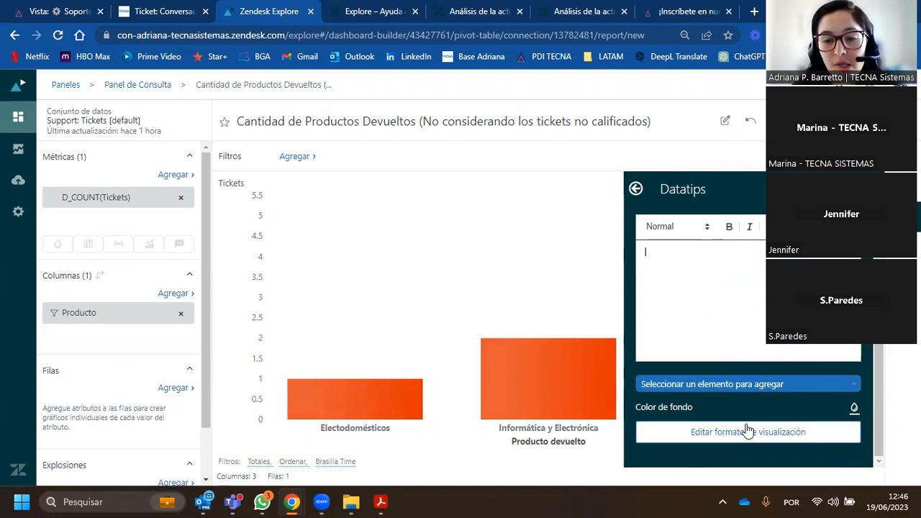
pyautogui.click(735, 386)
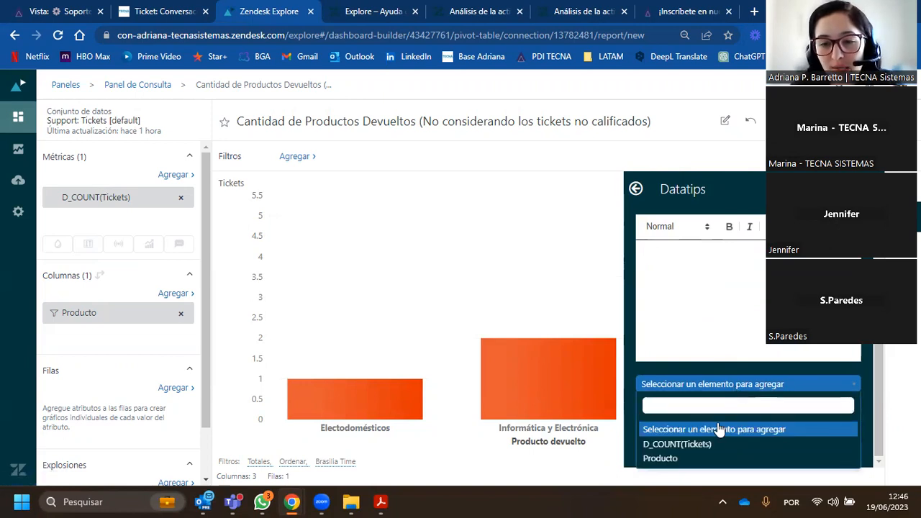
pyautogui.click(710, 446)
pyautogui.write('tickets ')
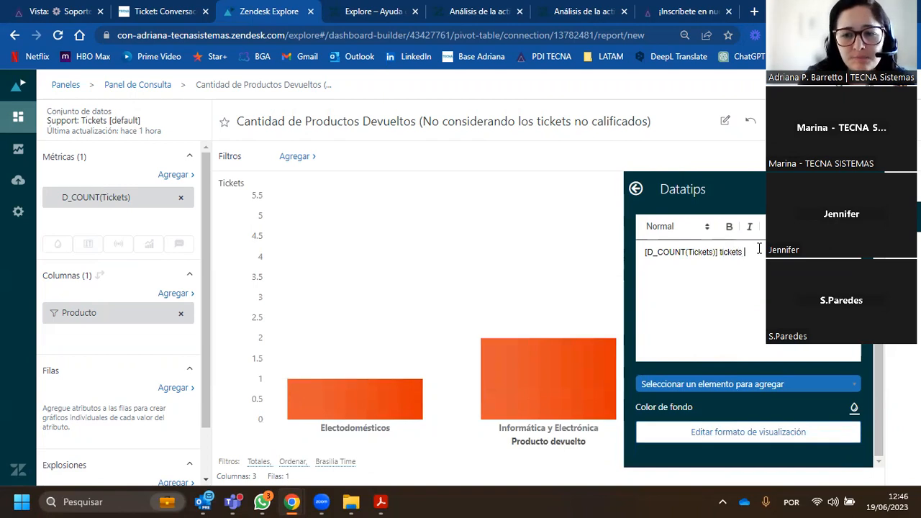
pyautogui.write('del pr')
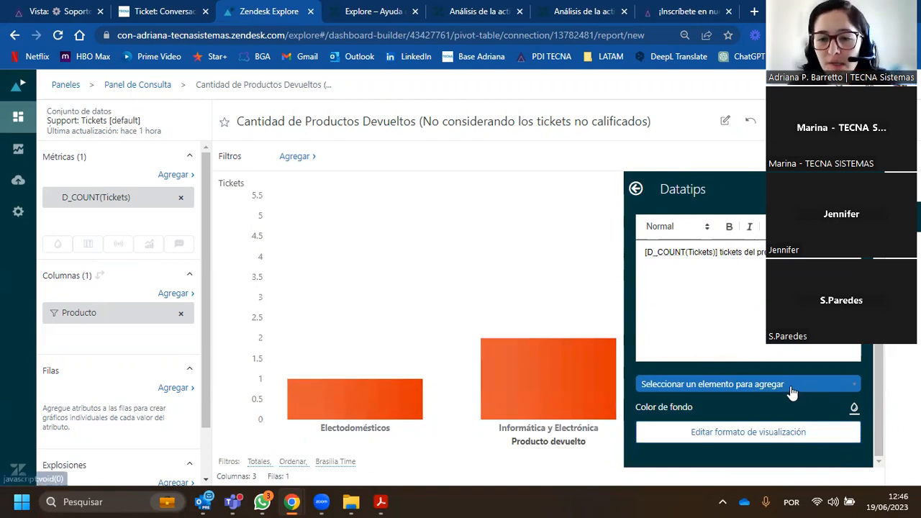
# - Insert the Producto element into the datatip text and move it from the beginning to the end of the sentence
pyautogui.click(791, 388)
pyautogui.click(707, 460)
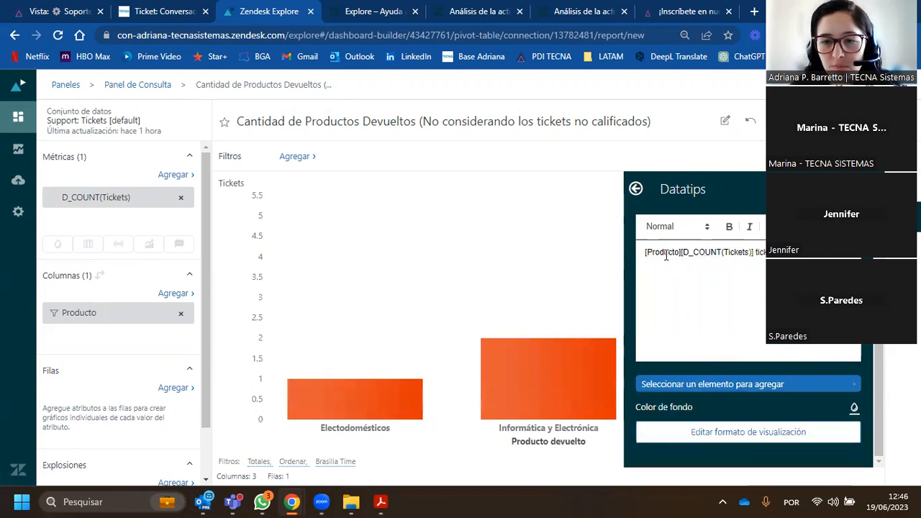
pyautogui.moveTo(681, 252); pyautogui.dragTo(645, 252)
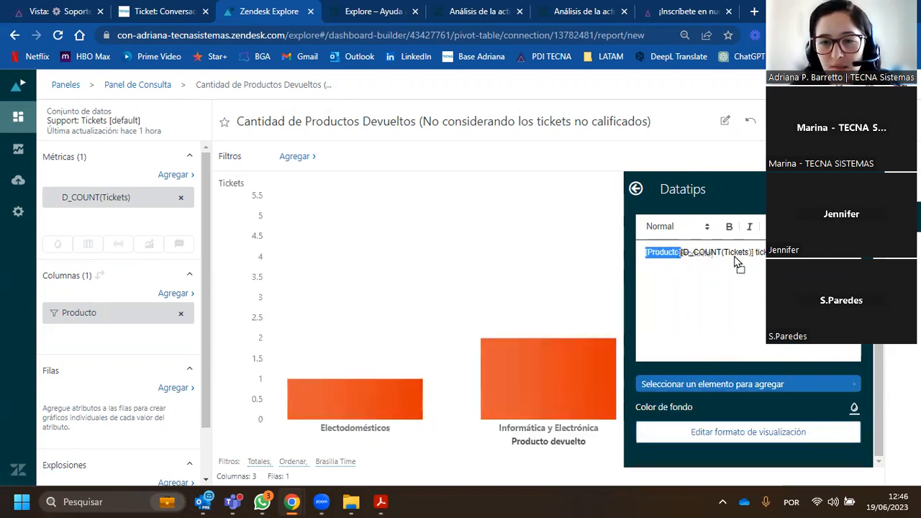
pyautogui.press('BackSpace')
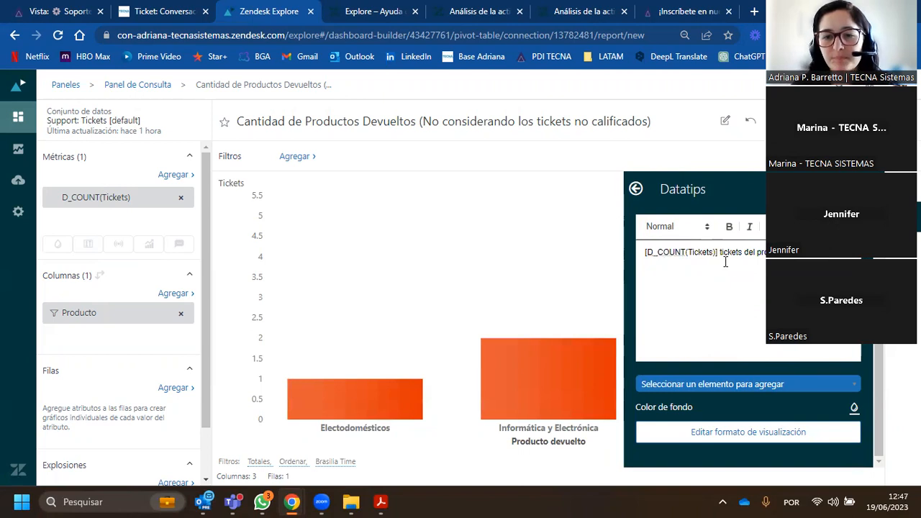
# - Make the D_COUNT(Tickets) and Producto elements bold in the datatip, check it on a column and return to the configuration categories
pyautogui.moveTo(718, 253); pyautogui.dragTo(631, 256)
pyautogui.click(730, 228)
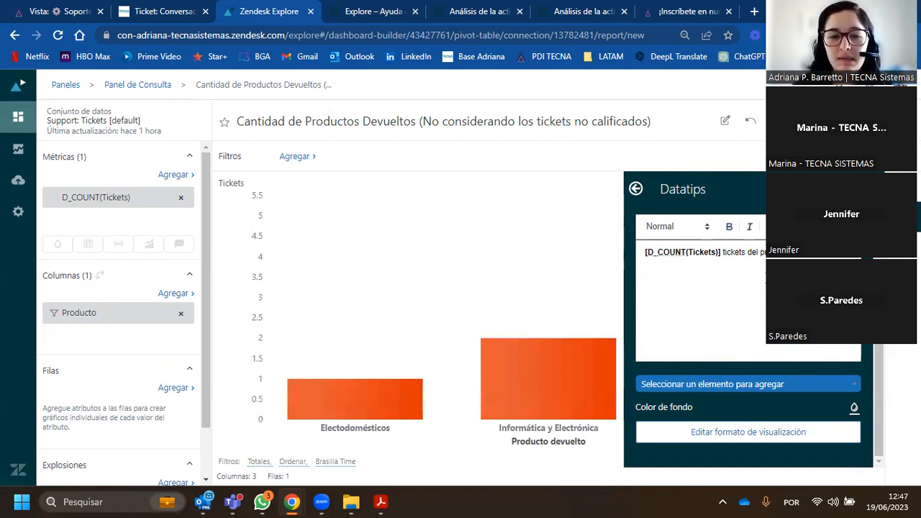
pyautogui.moveTo(492, 367)
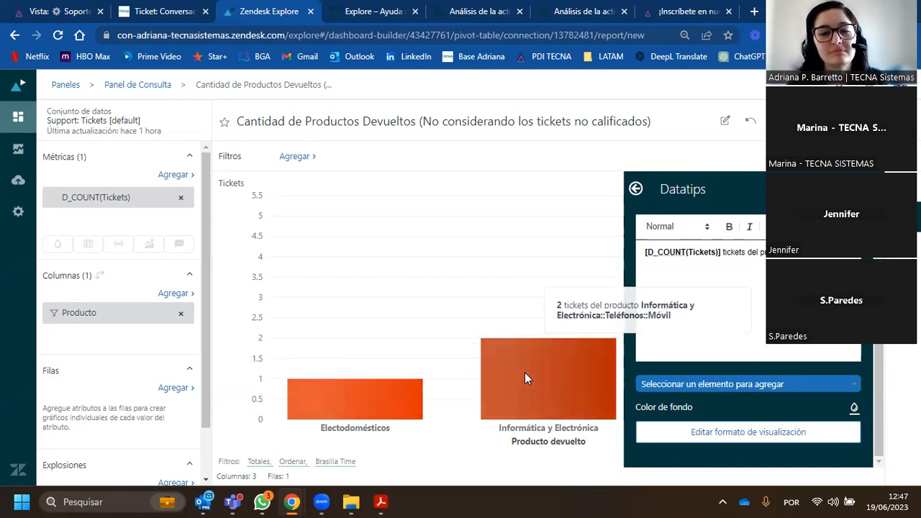
pyautogui.click(637, 189)
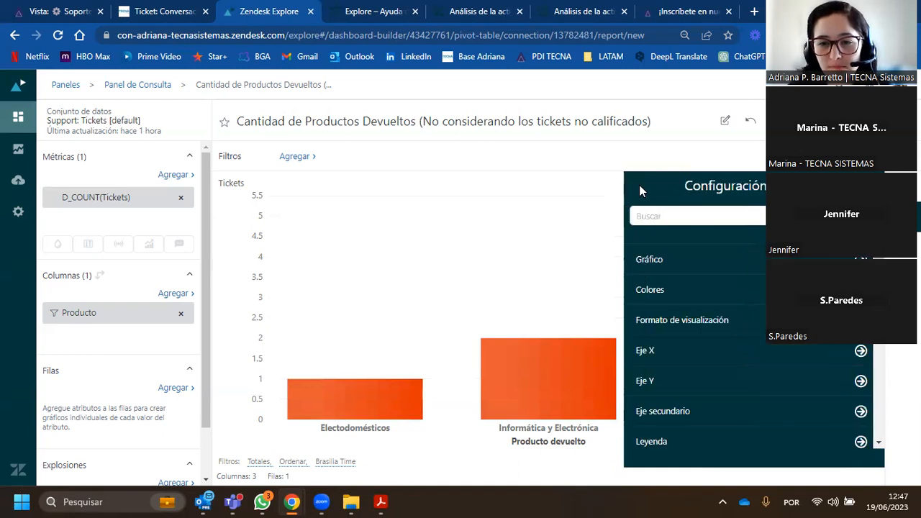
# - Turn on the display of values for the chart's columns in the Valores mostrados settings
pyautogui.scroll(-3, 700, 345)
pyautogui.scroll(-2, 769, 344)
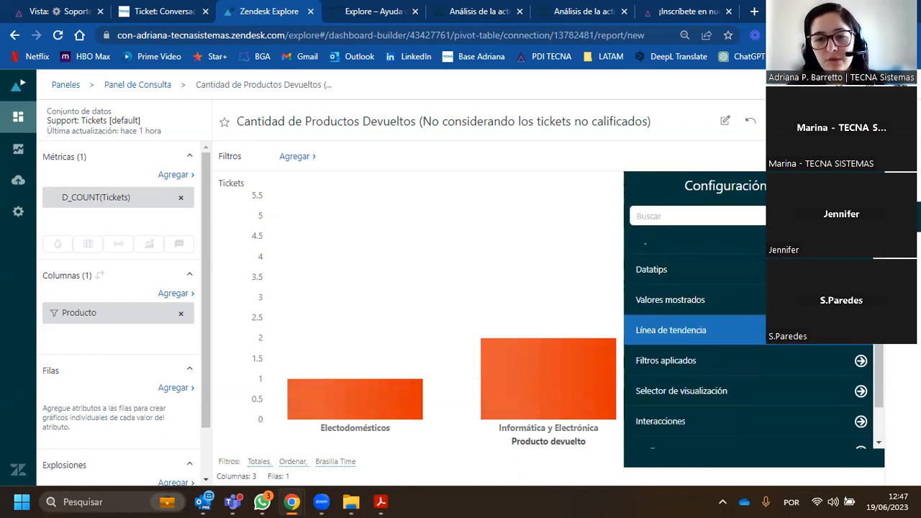
pyautogui.click(757, 301)
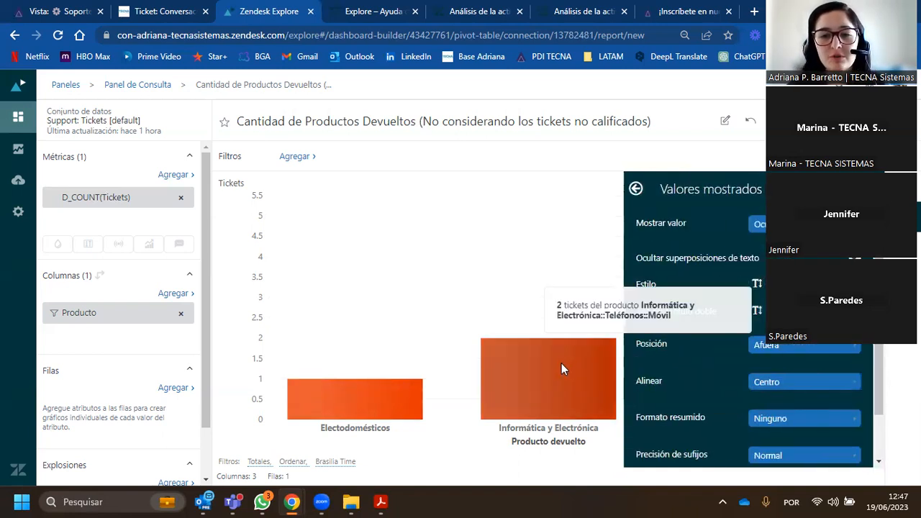
pyautogui.click(791, 224)
pyautogui.click(792, 257)
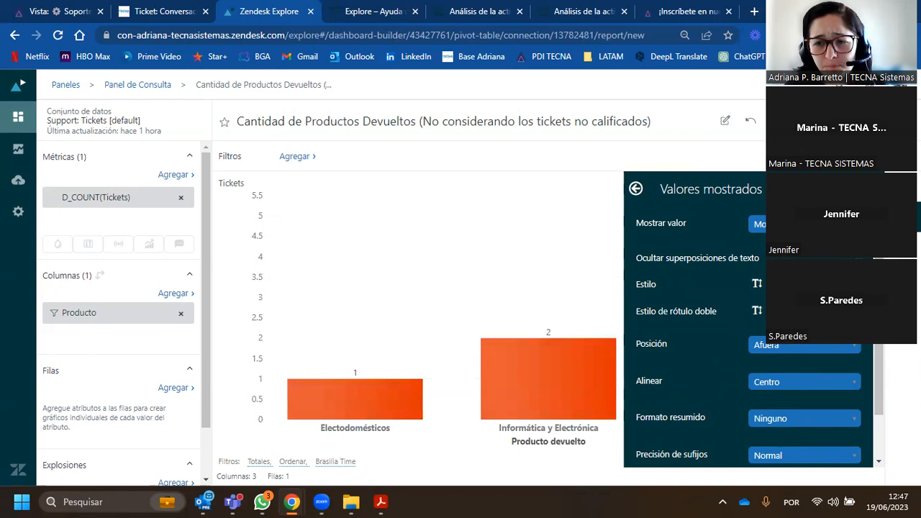
# - Make the values displayed on the columns bold and orange-red, and review the position options without changing them
pyautogui.click(780, 283)
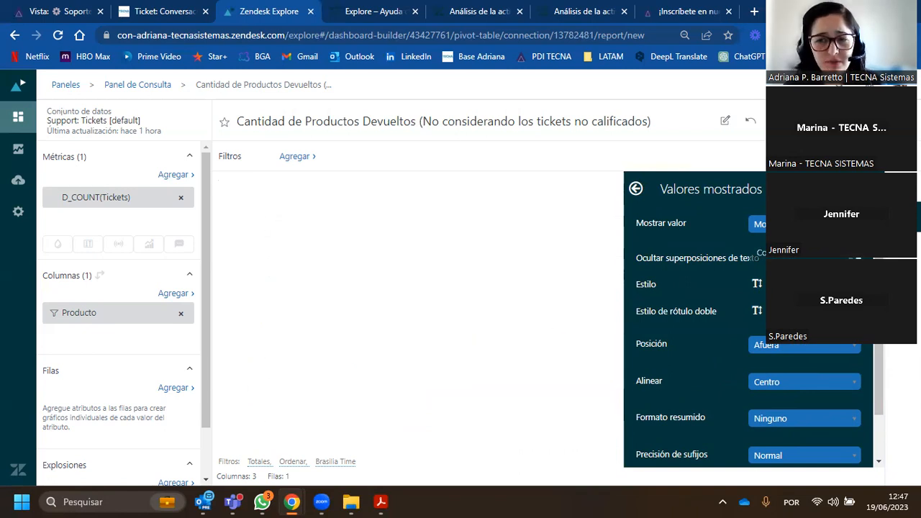
pyautogui.click(801, 284)
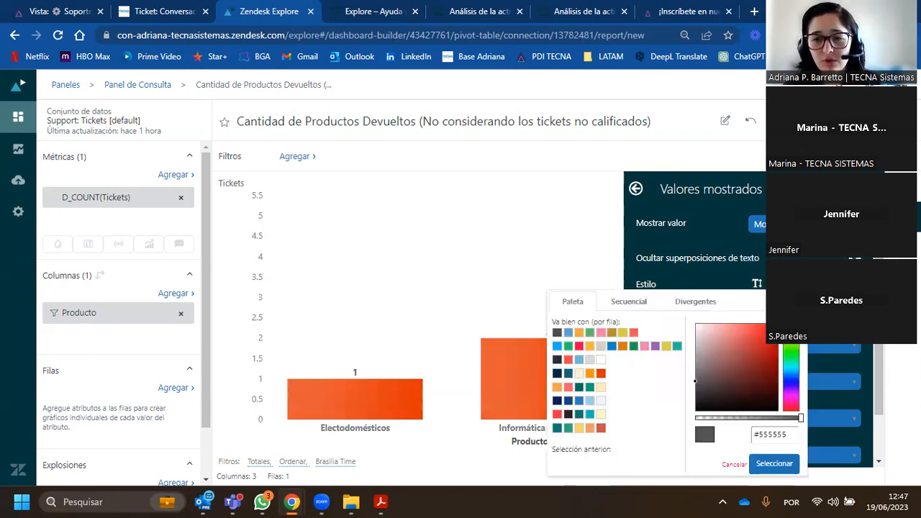
pyautogui.click(601, 374)
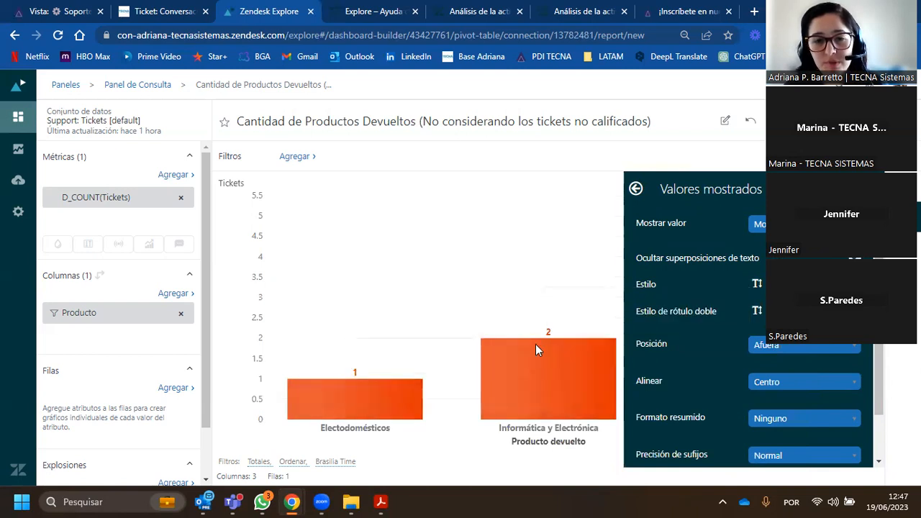
pyautogui.click(827, 348)
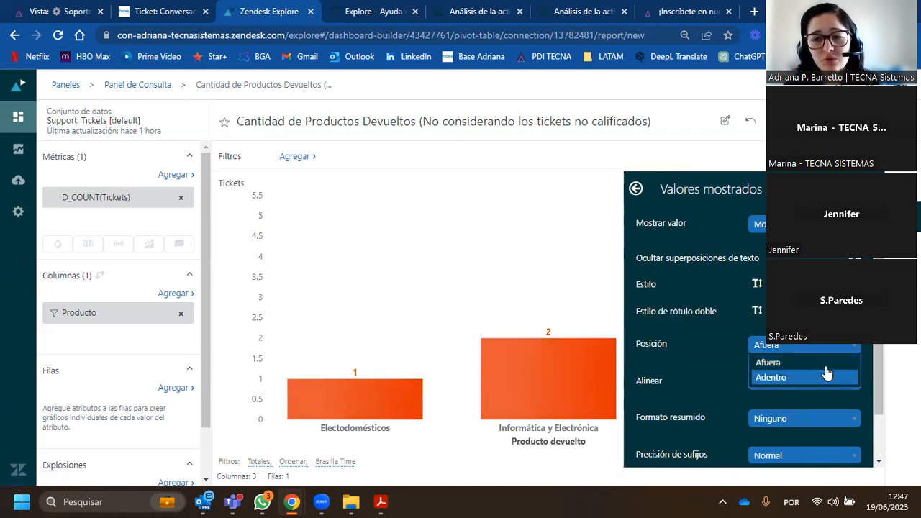
pyautogui.click(844, 346)
pyautogui.scroll(-2, 837, 421)
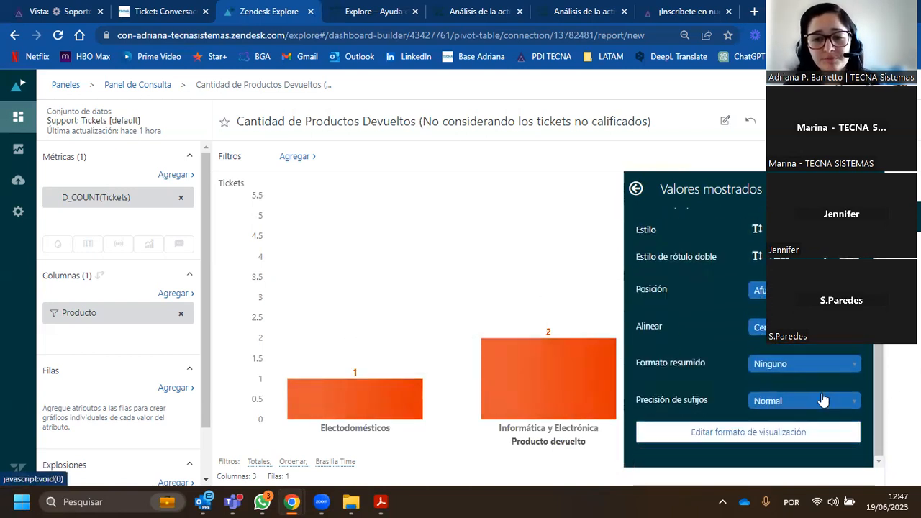
# - Add the pie chart to the report's visualization selector and test switching to the pie view and back to columns
pyautogui.click(636, 189)
pyautogui.scroll(-5, 750, 350)
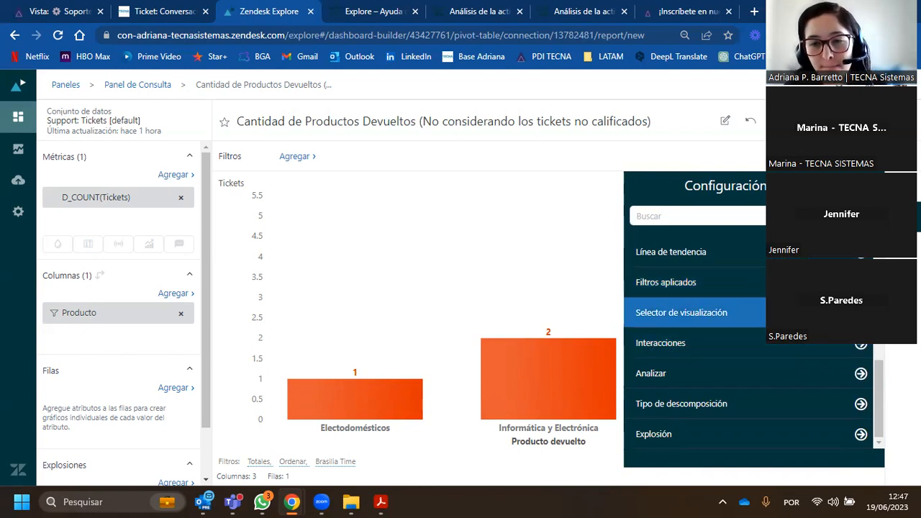
pyautogui.click(719, 313)
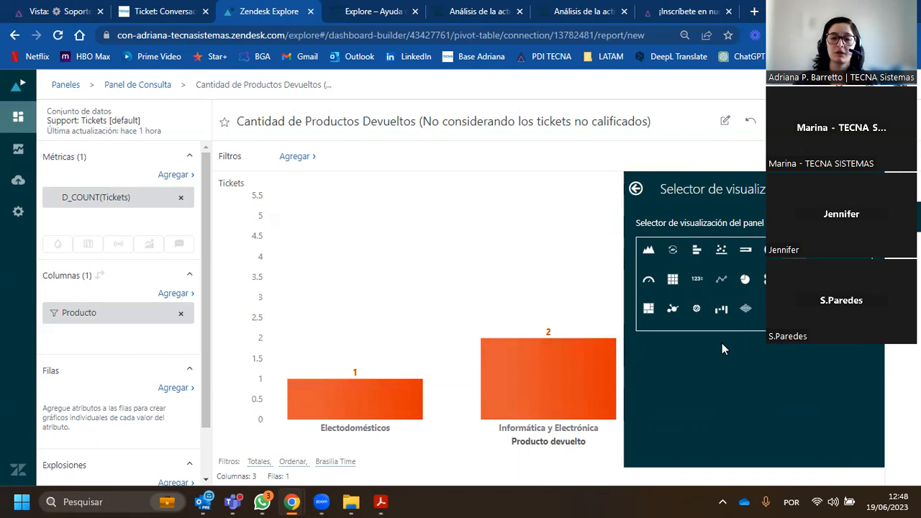
pyautogui.click(752, 289)
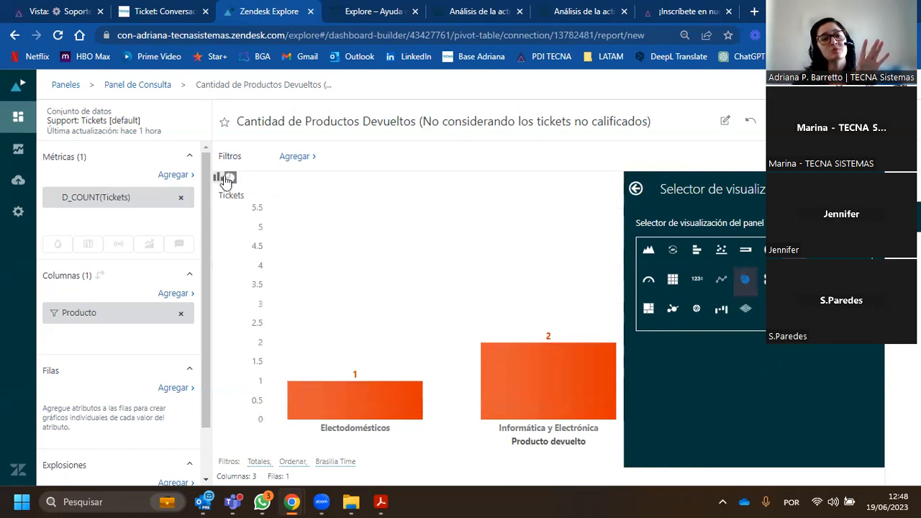
pyautogui.click(230, 178)
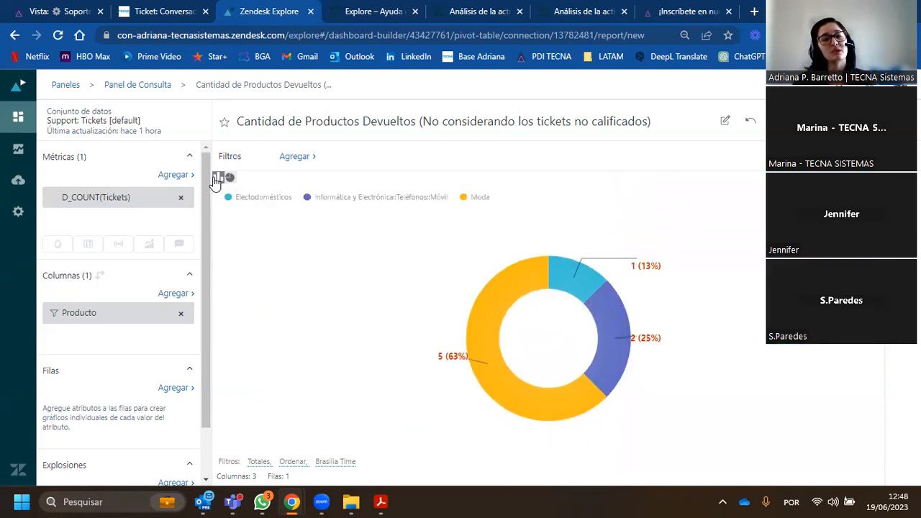
pyautogui.click(215, 178)
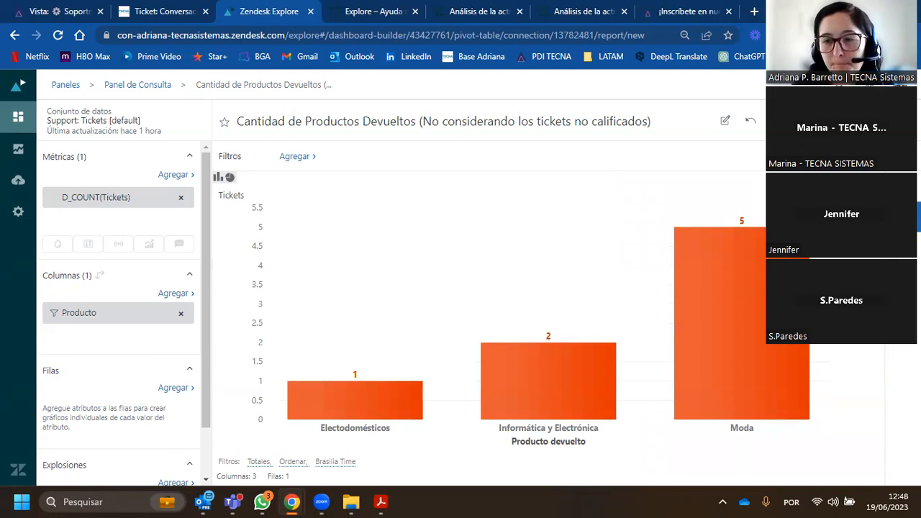
# - Check the interaction options of the Informática y Electrónica column and the datatip of the Electrodomésticos column
pyautogui.click(904, 217)
pyautogui.scroll(-5, 725, 340)
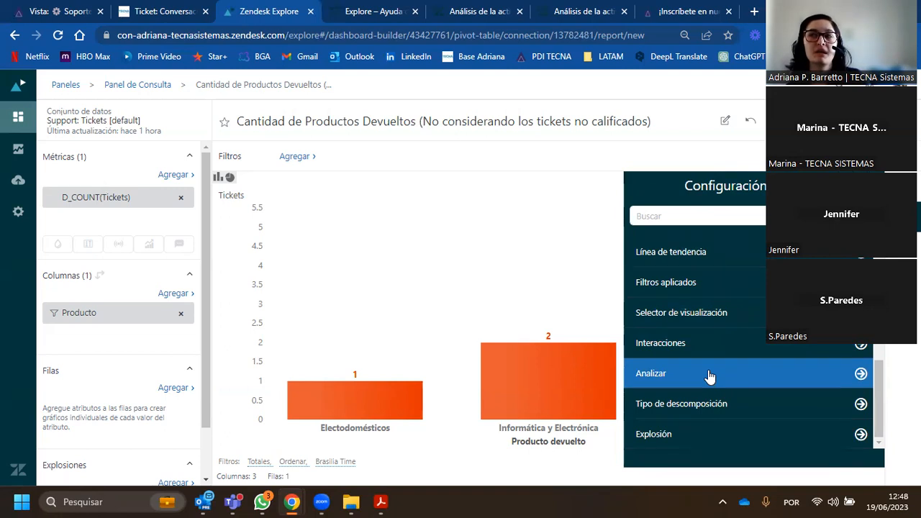
pyautogui.click(511, 377)
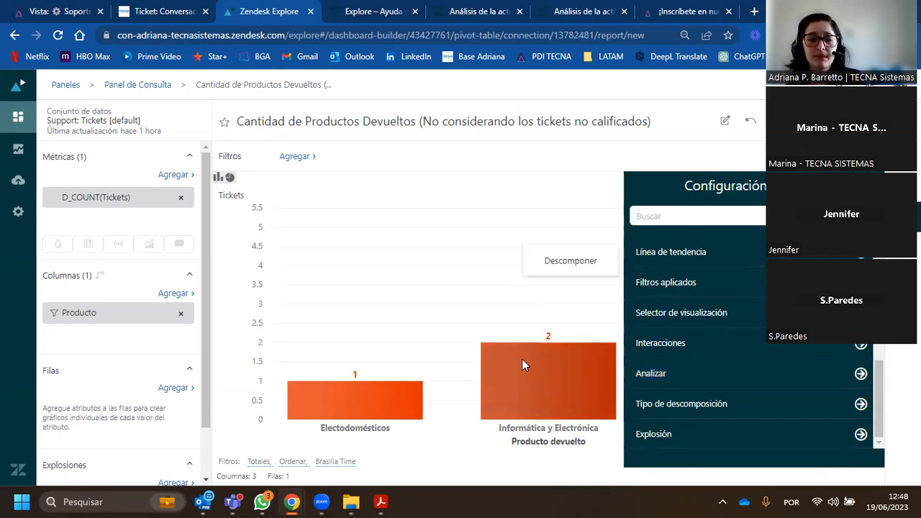
pyautogui.moveTo(347, 406)
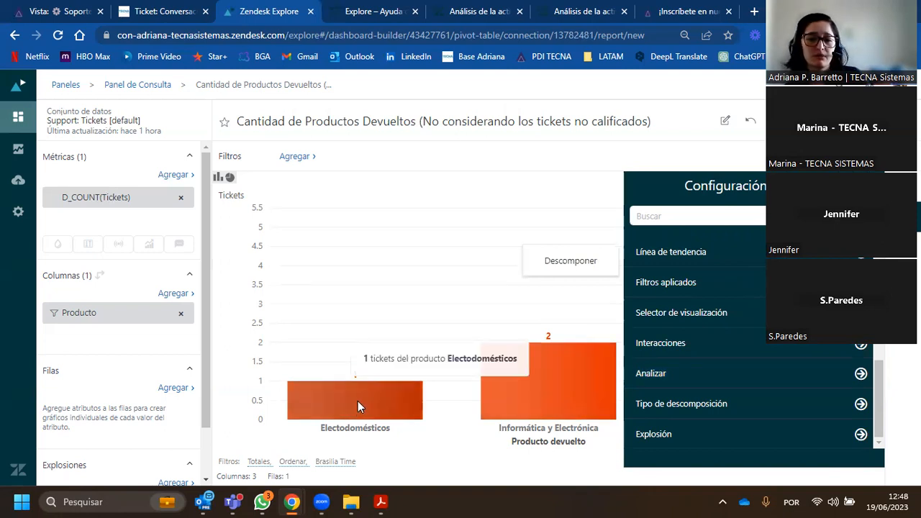
pyautogui.moveTo(511, 358)
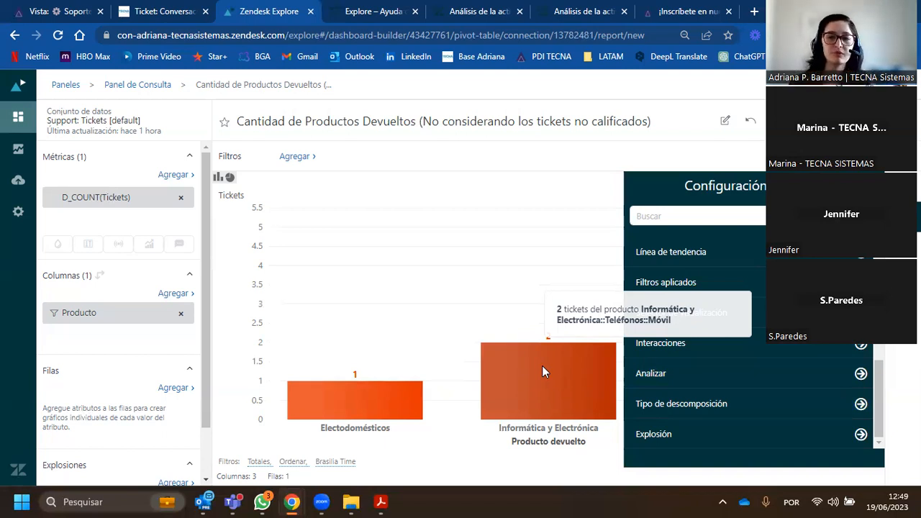
# - Enable analysis for the chart and add the attributes ID del ticket, Estado del ticket and Canal del ticket
pyautogui.click(861, 375)
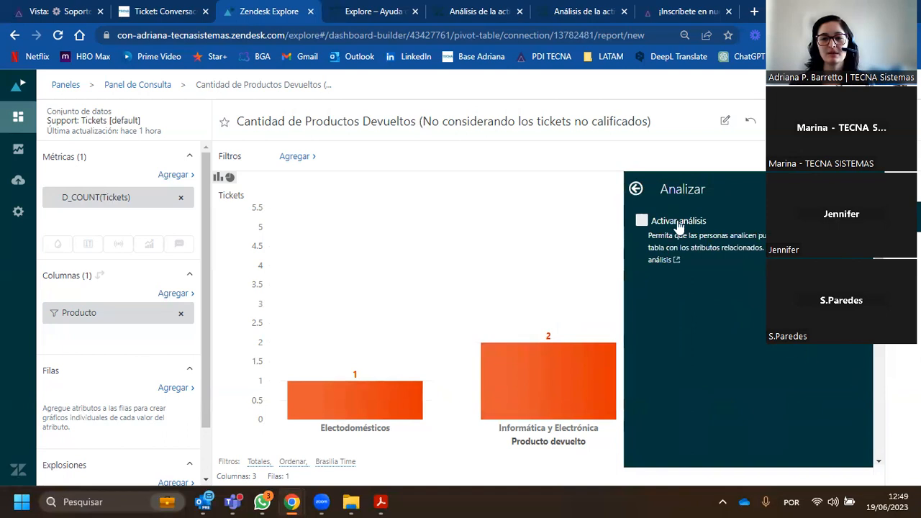
pyautogui.click(643, 222)
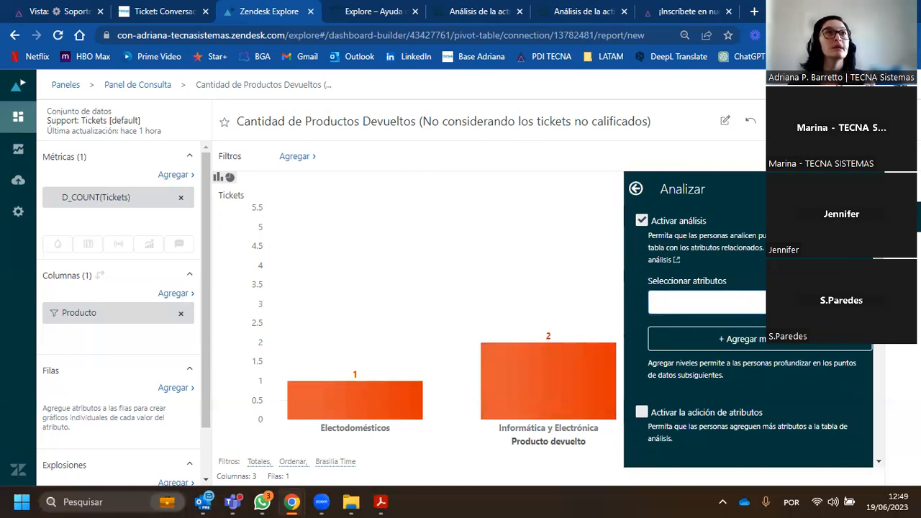
pyautogui.click(712, 303)
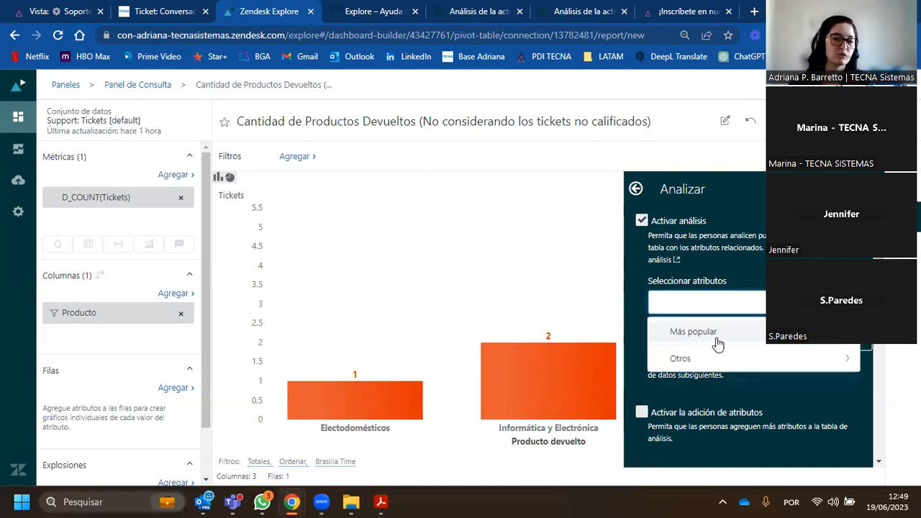
pyautogui.click(716, 337)
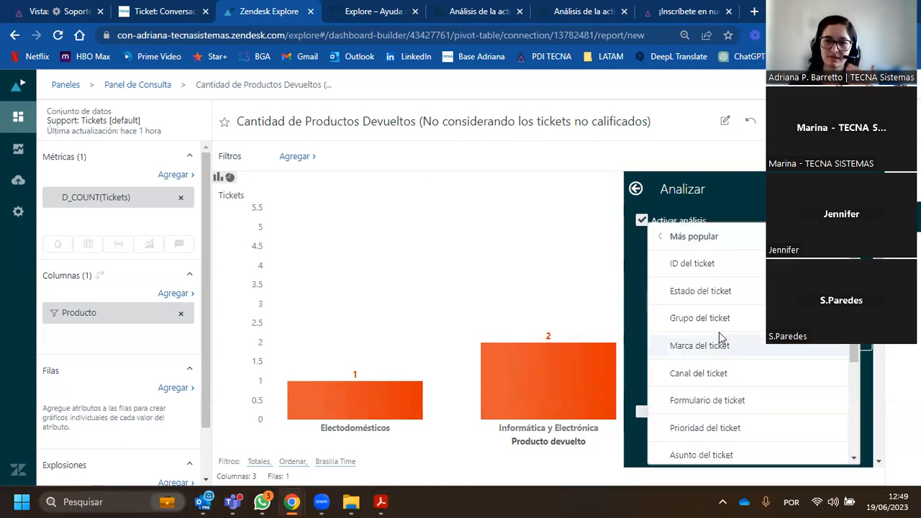
pyautogui.click(720, 265)
pyautogui.click(718, 293)
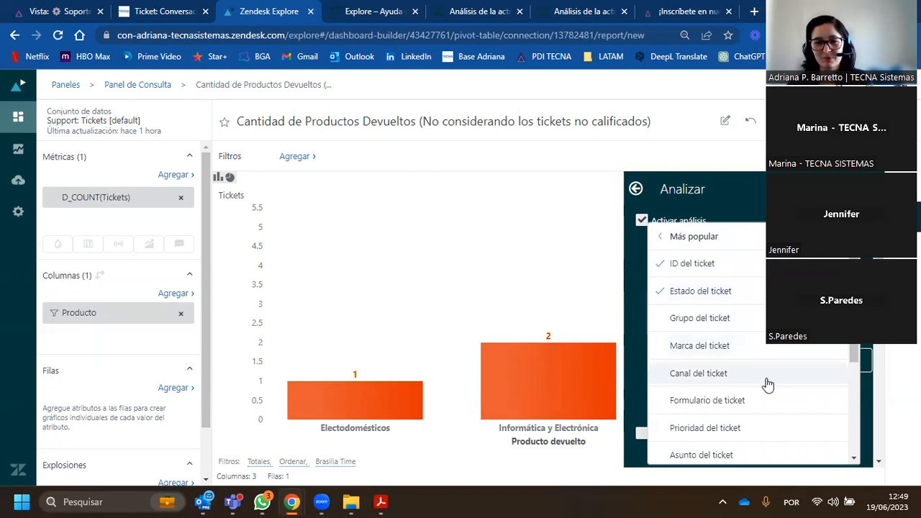
pyautogui.click(732, 378)
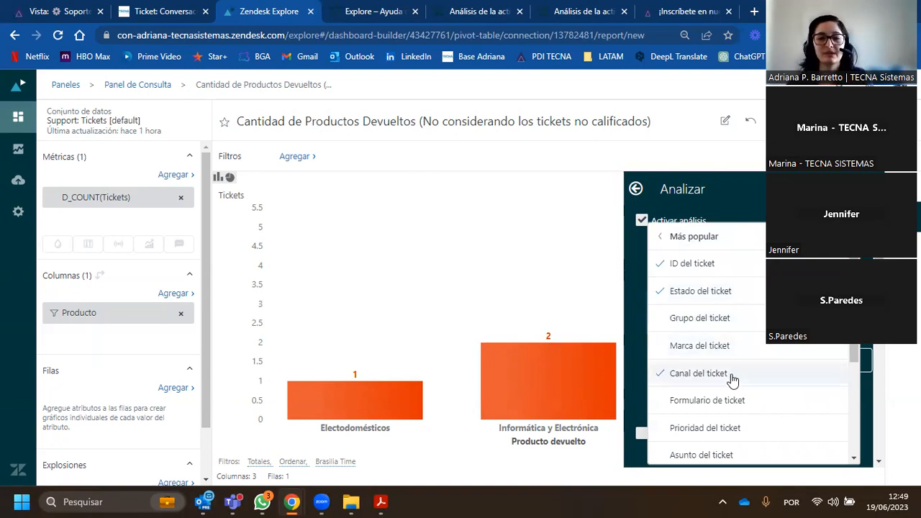
# - Add Formulario de ticket, Nombre del agente asignado, Ticket creado - Fecha and Ticket resuelto - Fecha to the analysis attributes
pyautogui.scroll(-1, 749, 376)
pyautogui.click(723, 344)
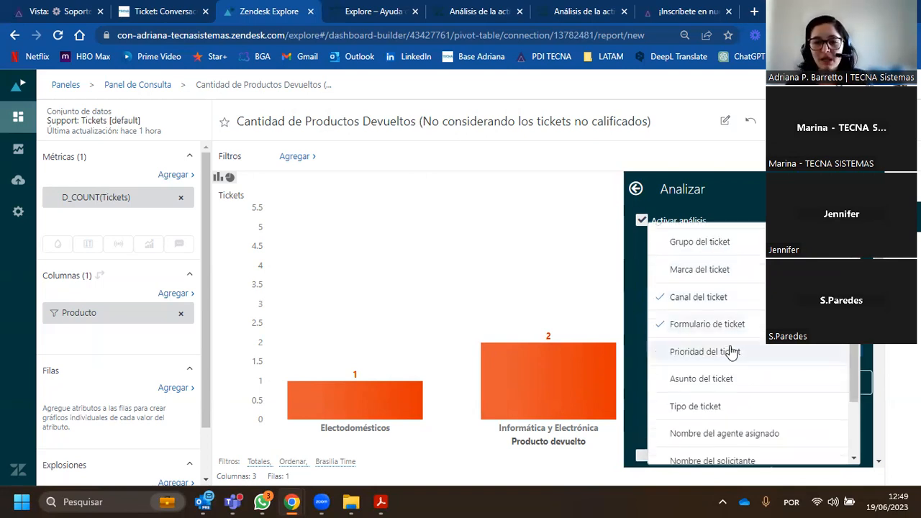
pyautogui.scroll(-2, 729, 349)
pyautogui.click(767, 350)
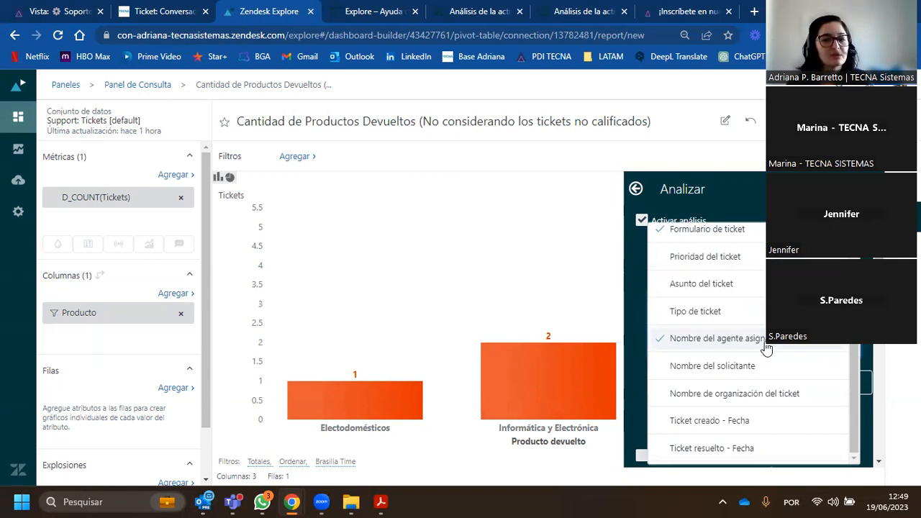
pyautogui.click(748, 426)
pyautogui.click(746, 452)
pyautogui.scroll(5, 769, 370)
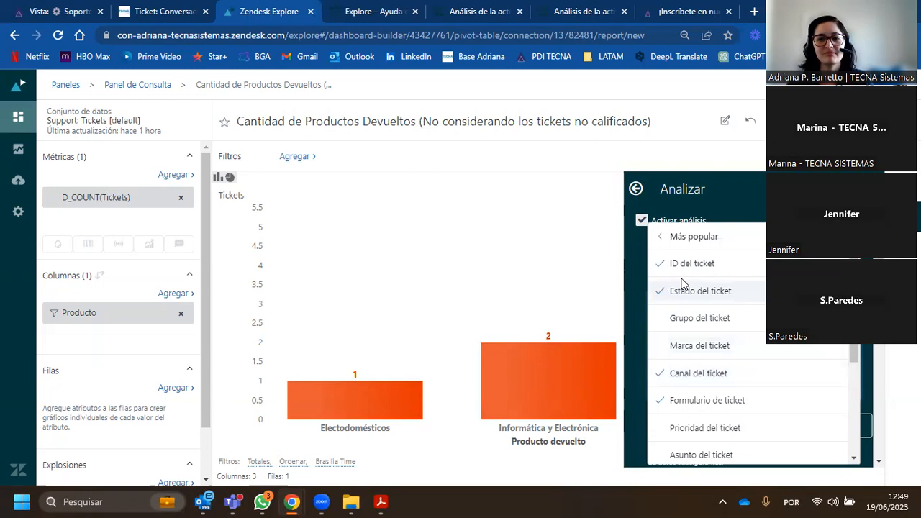
# - Add the Origen attribute from the Otros group to the analysis attributes and close the attribute list
pyautogui.click(666, 245)
pyautogui.click(680, 442)
pyautogui.scroll(-2, 725, 324)
pyautogui.scroll(-4, 724, 324)
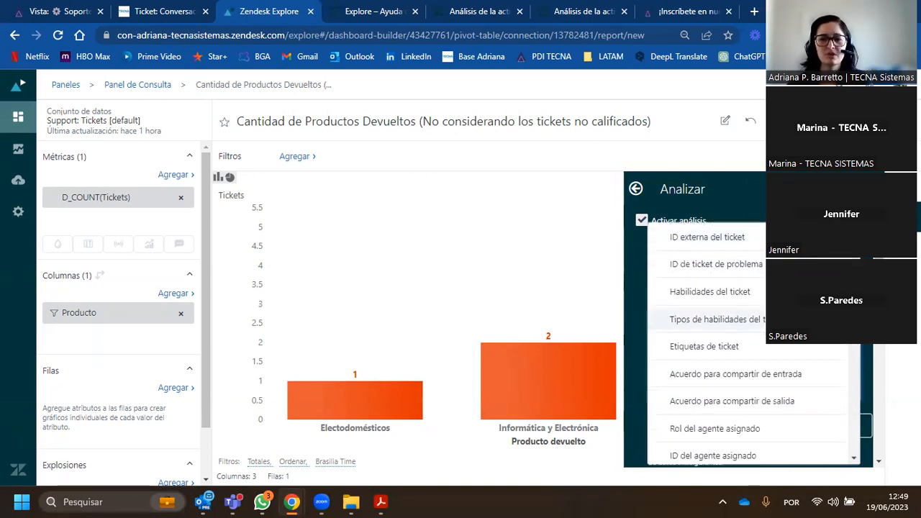
pyautogui.scroll(-6, 763, 346)
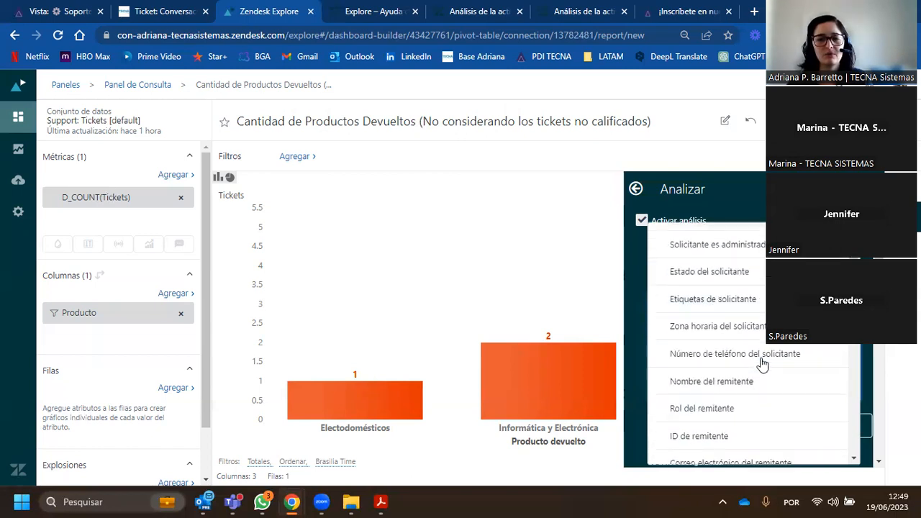
pyautogui.scroll(-5, 748, 346)
pyautogui.scroll(-10, 720, 324)
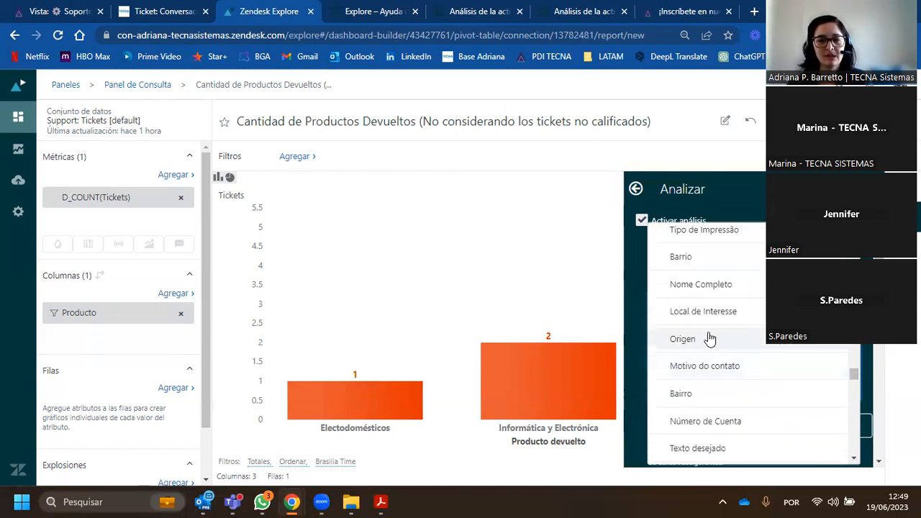
pyautogui.click(748, 337)
pyautogui.moveTo(855, 381); pyautogui.dragTo(856, 423)
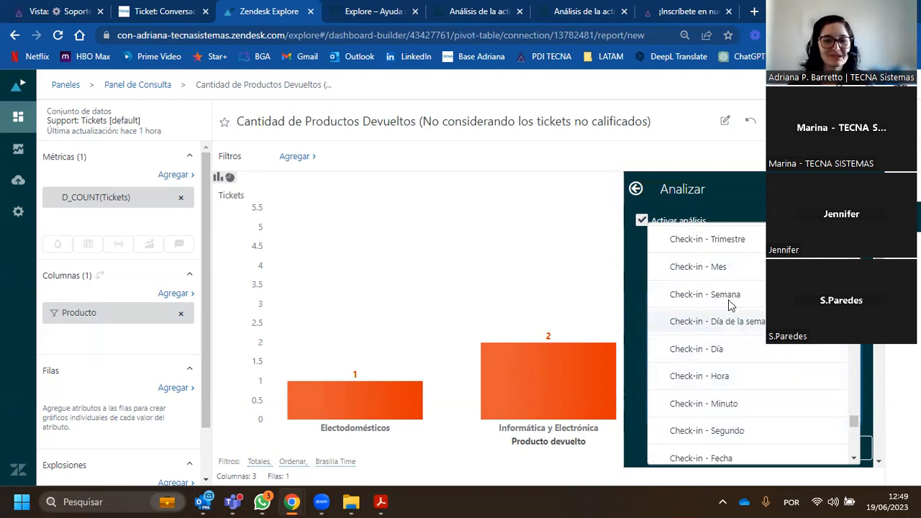
pyautogui.click(634, 245)
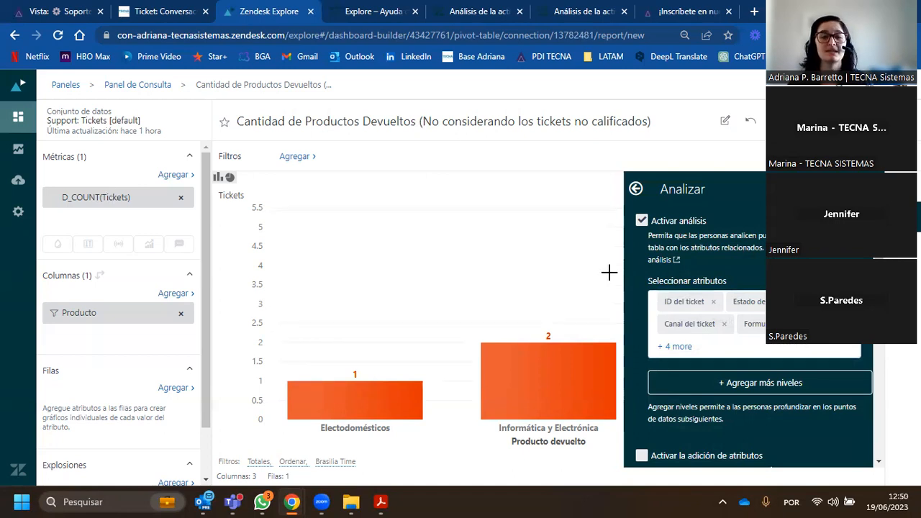
# - Analyze the Informática y Electrónica column, examine its ticket table and the available export formats, and close the analysis
pyautogui.moveTo(537, 365)
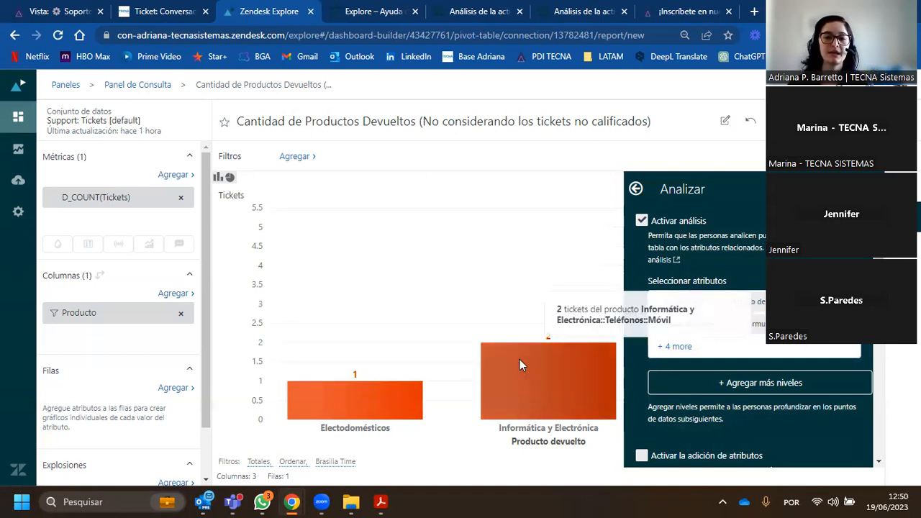
pyautogui.click(519, 360)
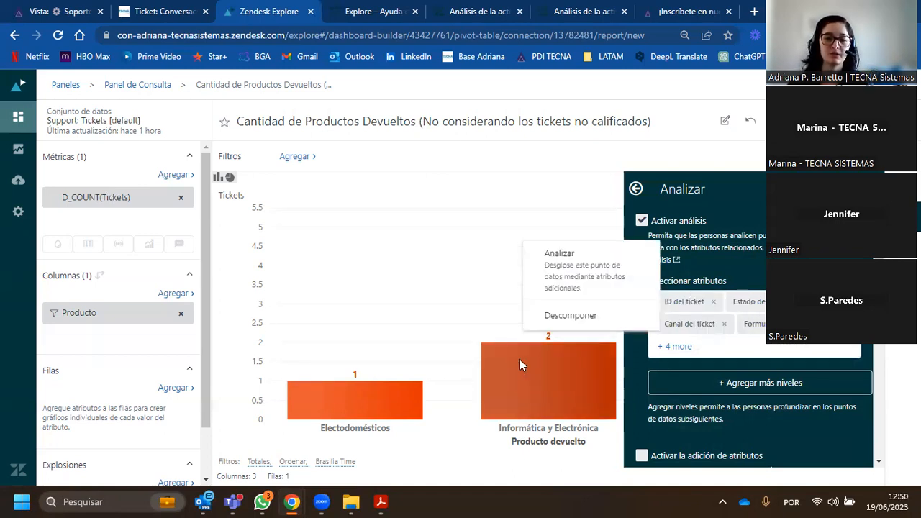
pyautogui.click(564, 263)
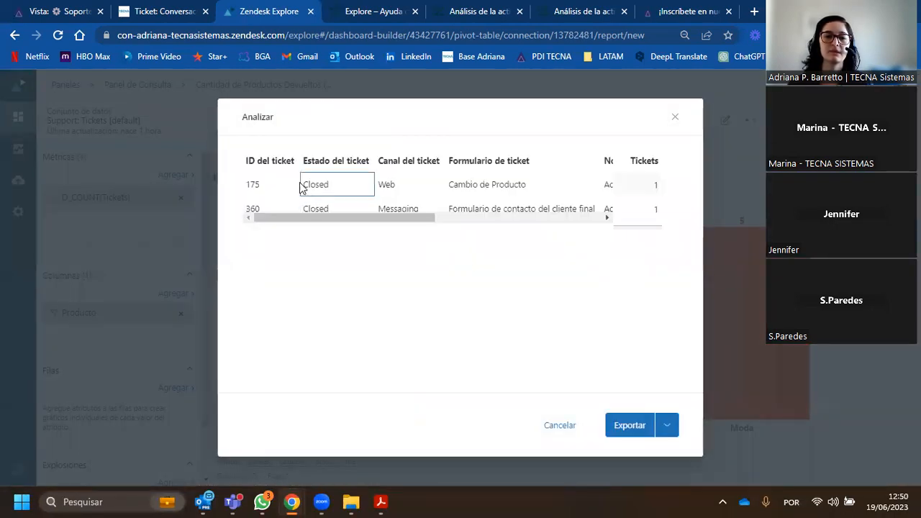
pyautogui.moveTo(292, 216); pyautogui.dragTo(495, 218)
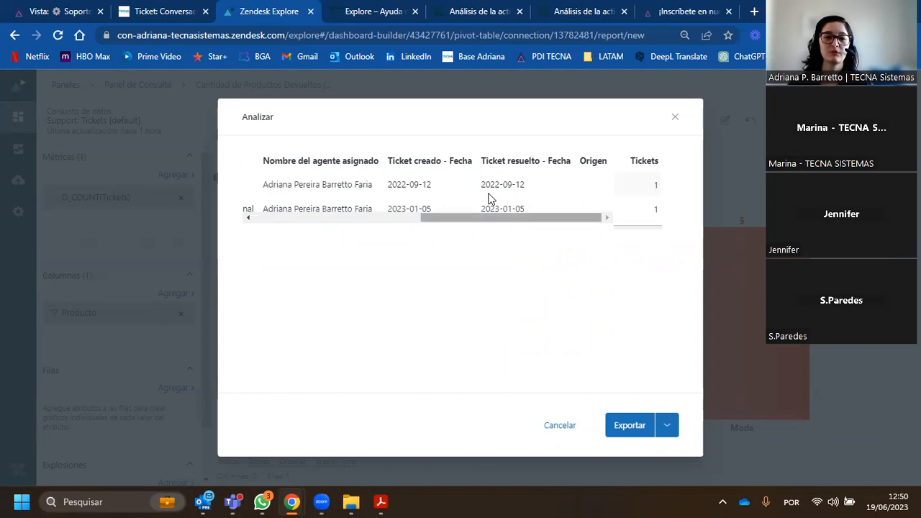
pyautogui.click(669, 428)
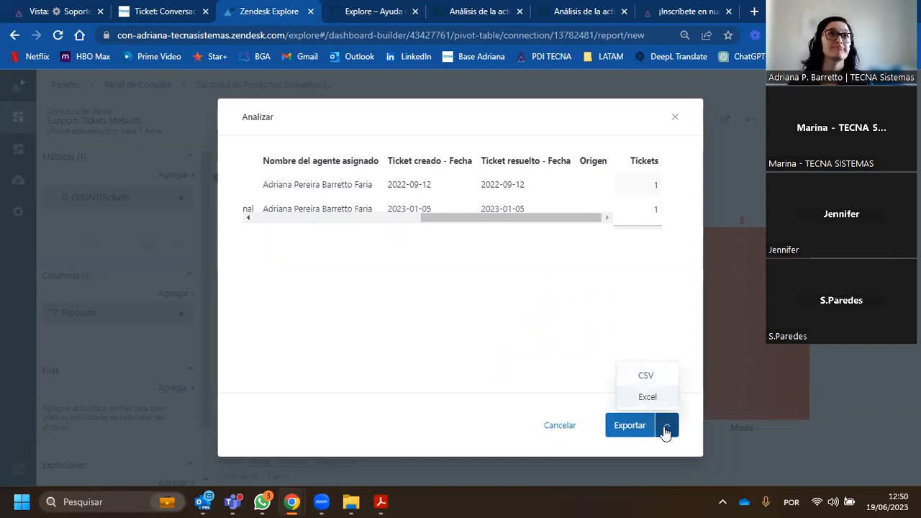
pyautogui.click(666, 429)
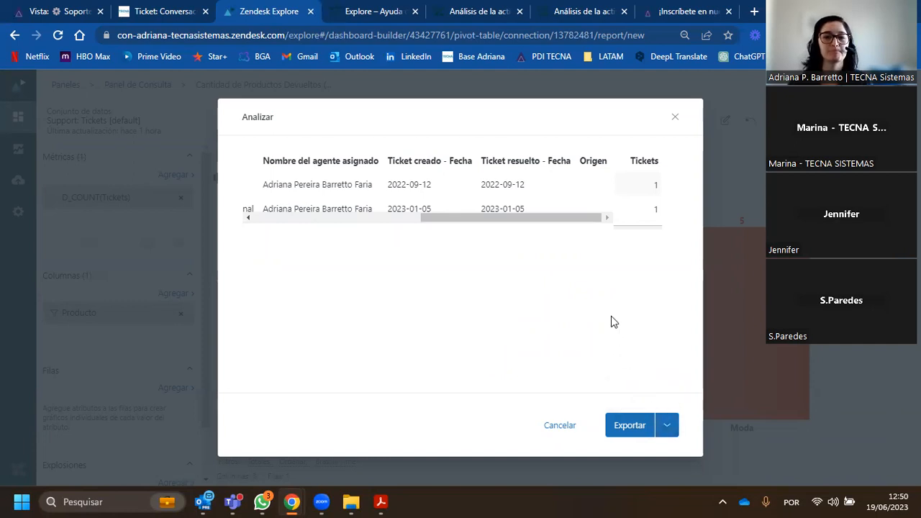
pyautogui.click(675, 118)
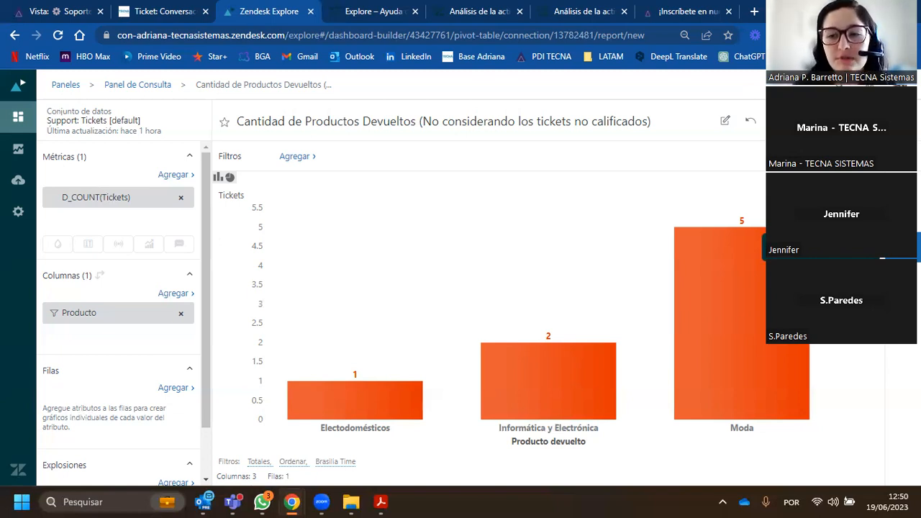
# - Sort the chart results by descending value (Valor descendente)
pyautogui.moveTo(721, 330)
pyautogui.click(902, 247)
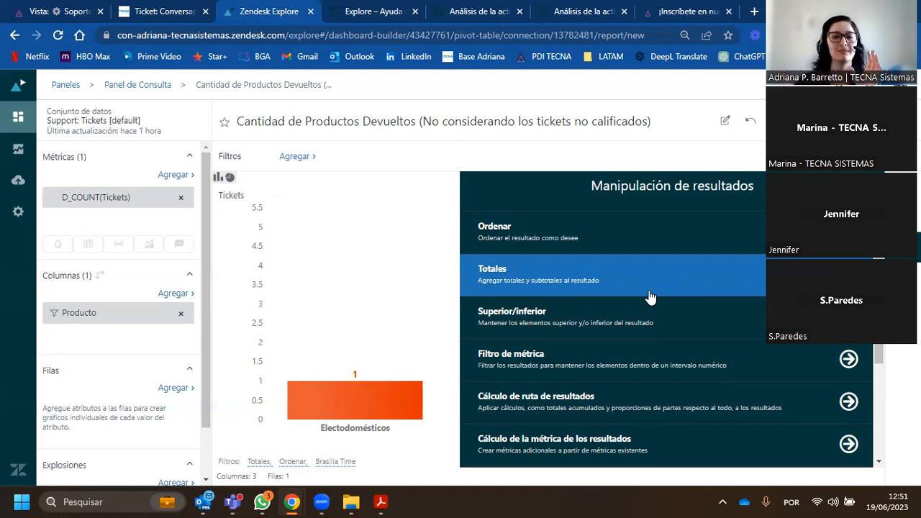
pyautogui.click(903, 247)
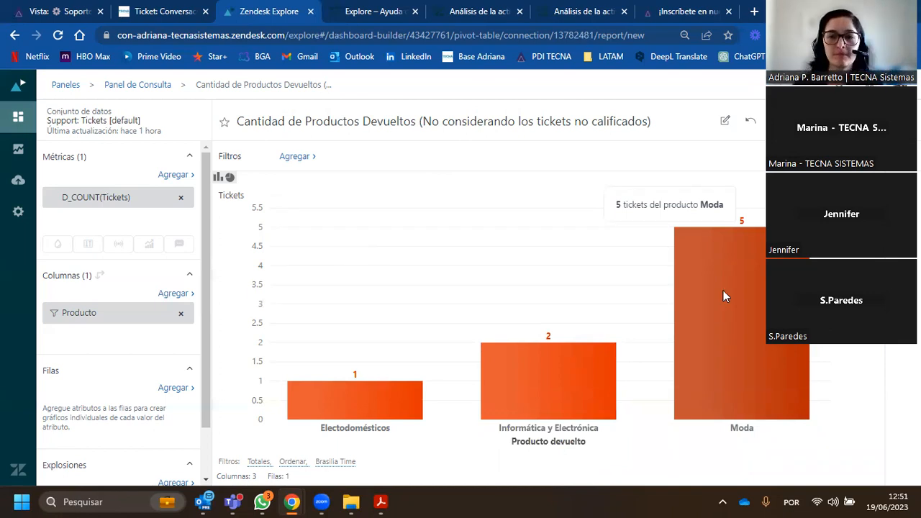
pyautogui.click(903, 247)
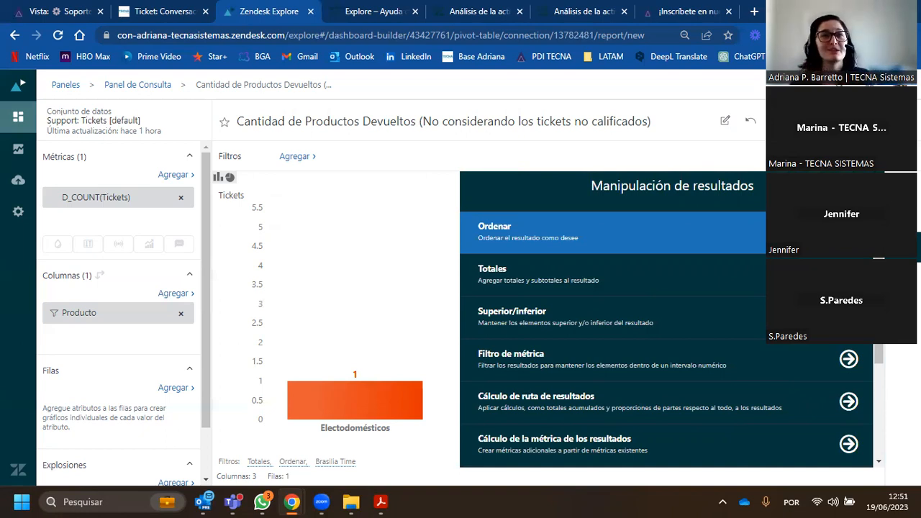
pyautogui.click(614, 232)
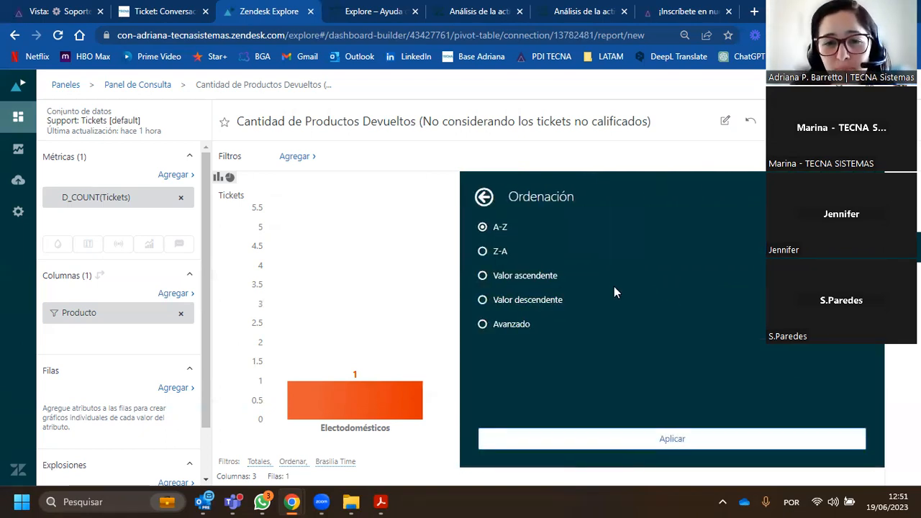
pyautogui.click(482, 301)
pyautogui.click(609, 441)
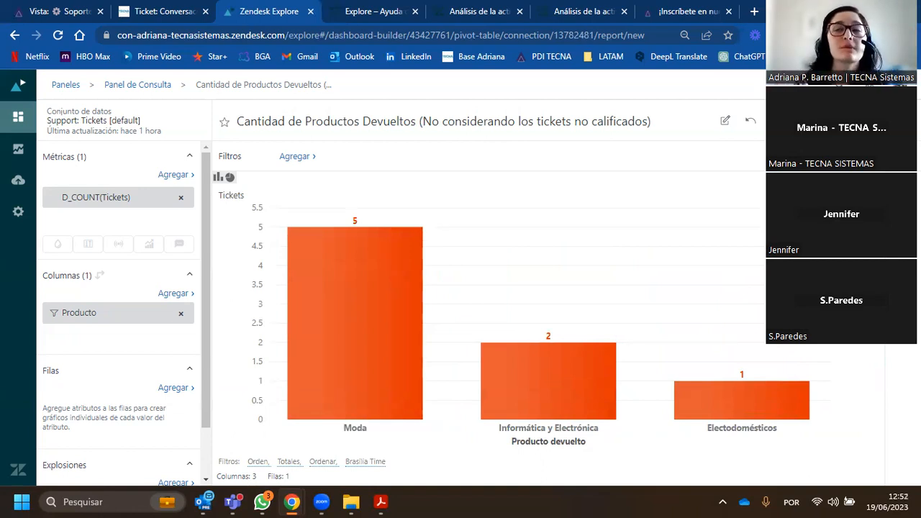
pyautogui.click(903, 217)
pyautogui.click(903, 217)
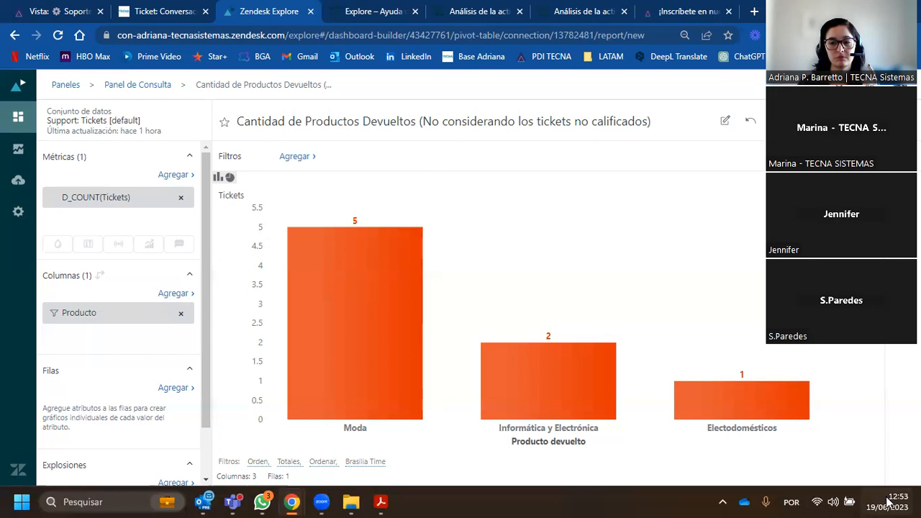
pyautogui.moveTo(888, 504)
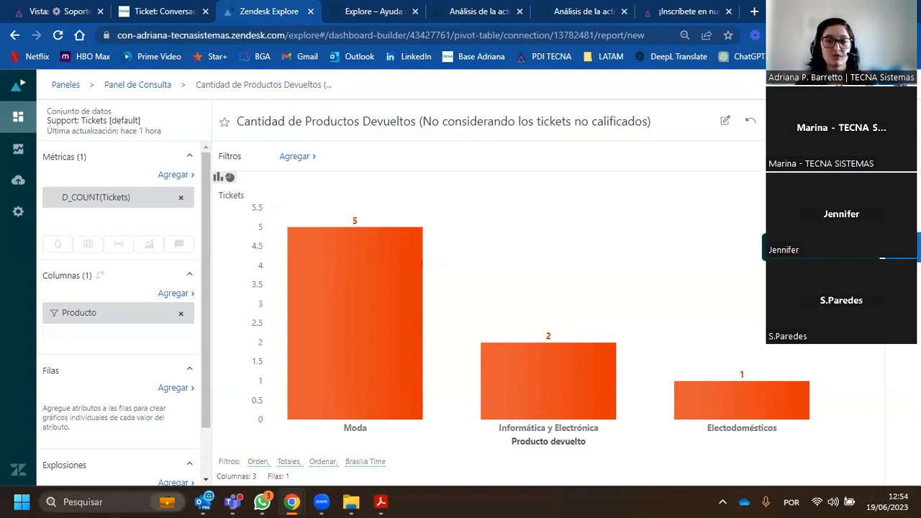
# - Add column totals to the chart results using the SUM aggregator
pyautogui.click(902, 247)
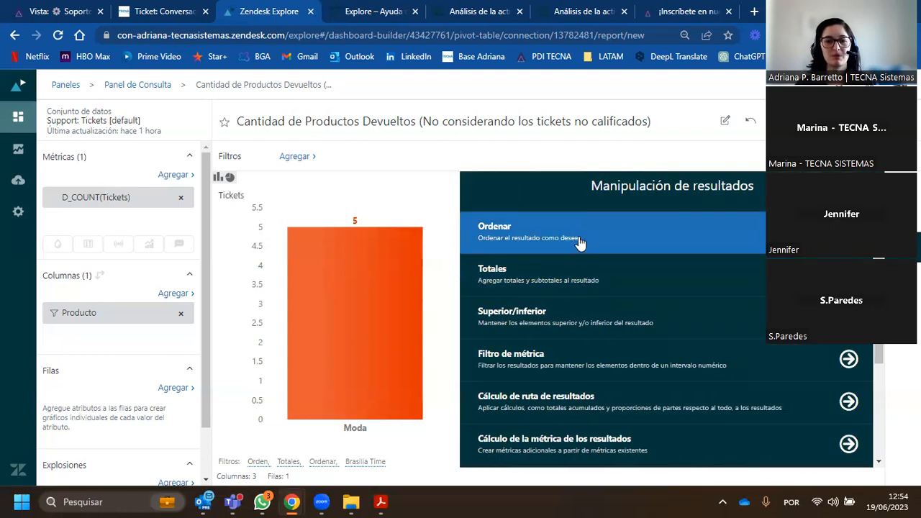
pyautogui.click(623, 281)
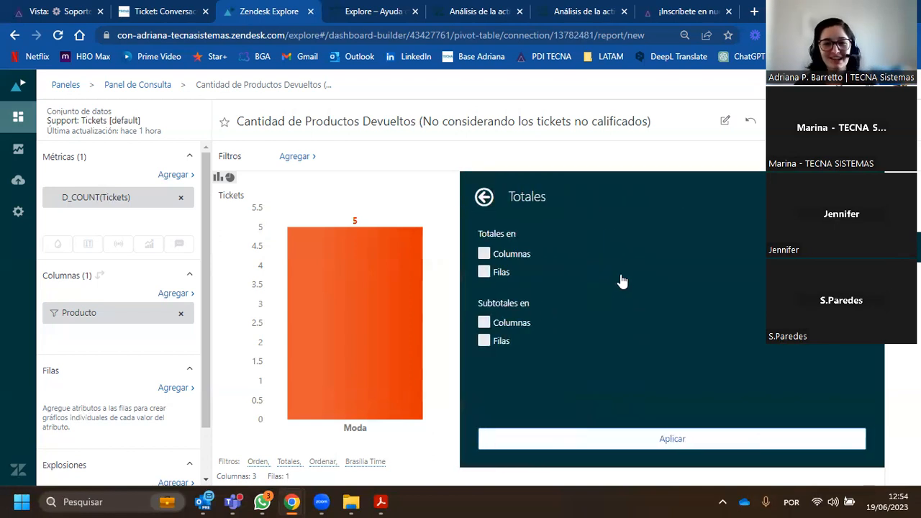
pyautogui.click(488, 258)
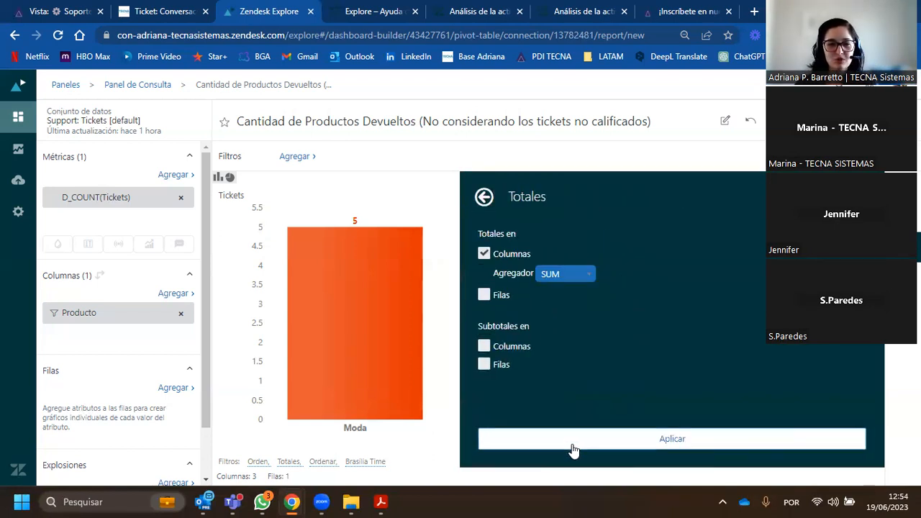
pyautogui.click(573, 444)
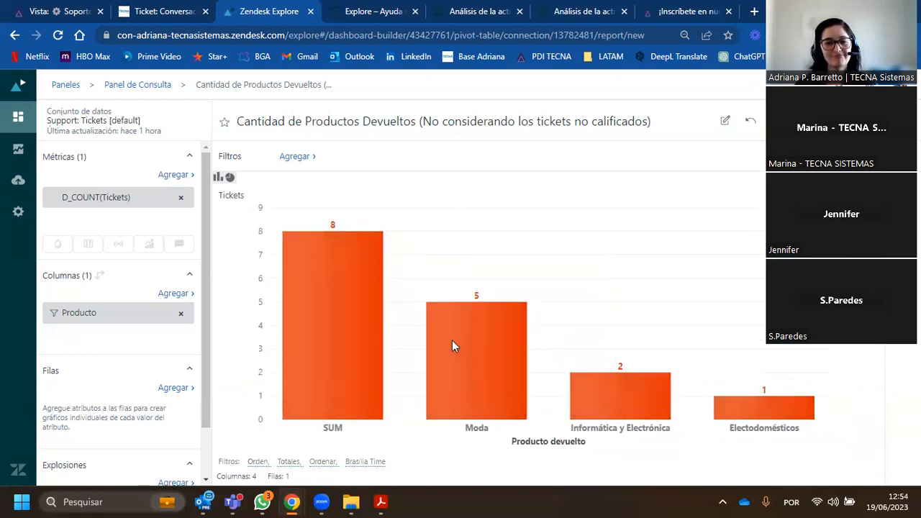
pyautogui.moveTo(369, 307)
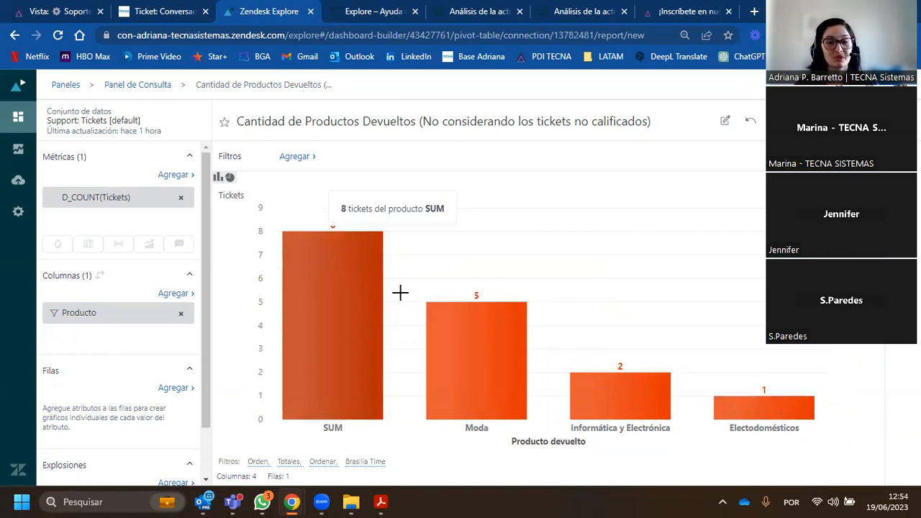
# - Limit the chart results to the top 2 elements by D_COUNT(Tickets)
pyautogui.click(903, 246)
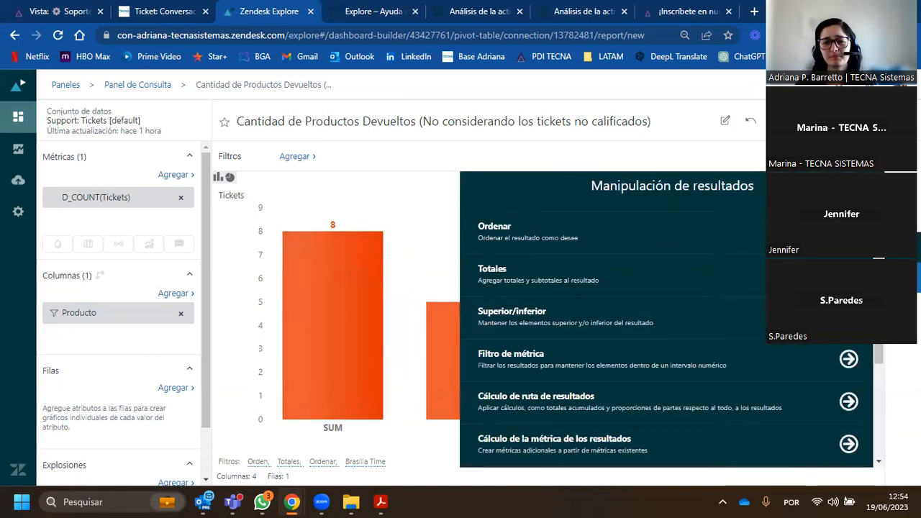
pyautogui.click(606, 324)
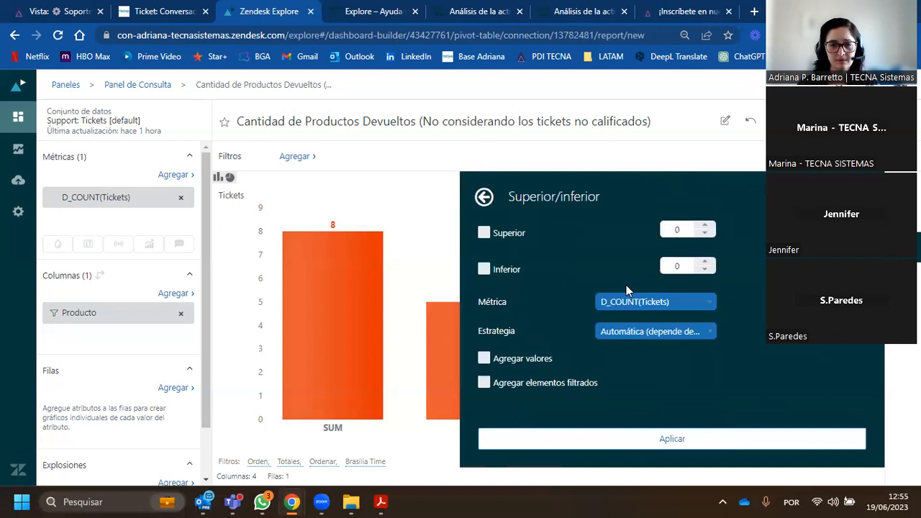
pyautogui.click(502, 231)
pyautogui.doubleClick(705, 226)
pyautogui.click(684, 441)
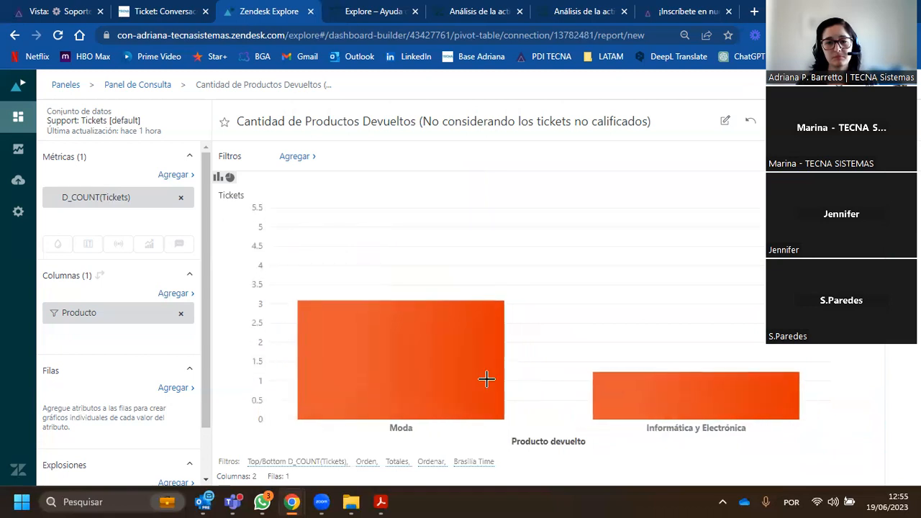
pyautogui.moveTo(731, 403)
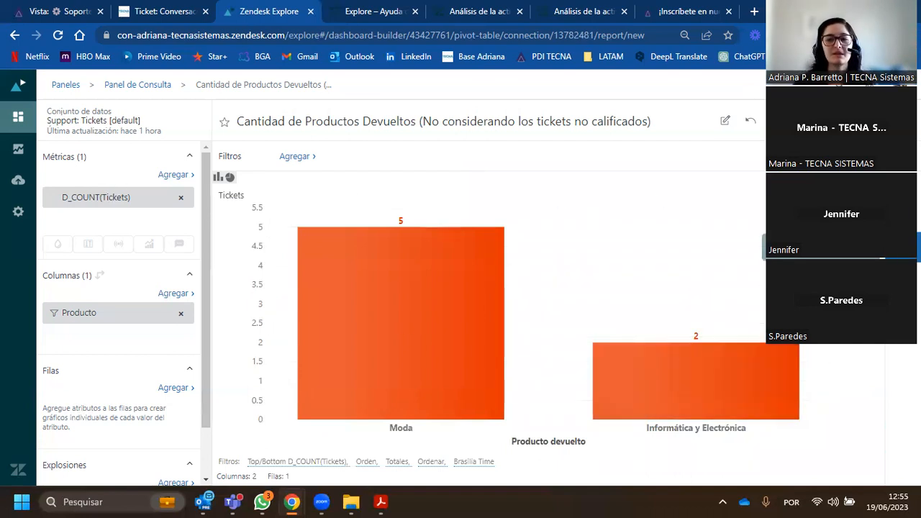
# - Try to remove the Superior/inferior limit by reapplying it with both Superior and Inferior unchecked
pyautogui.click(903, 247)
pyautogui.click(533, 320)
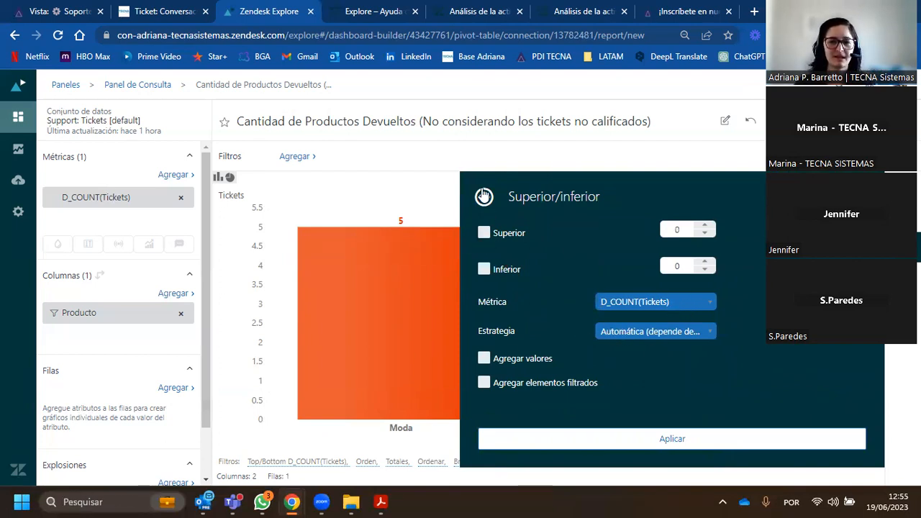
pyautogui.click(637, 438)
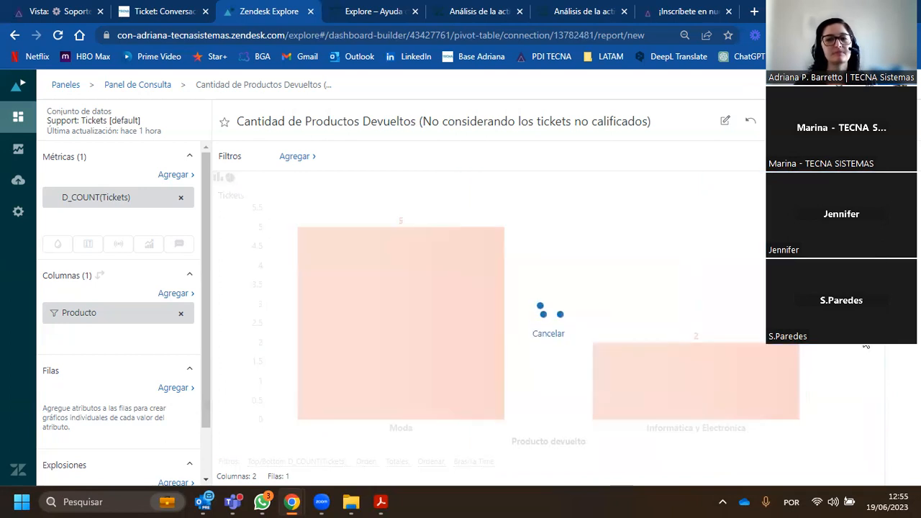
pyautogui.click(471, 299)
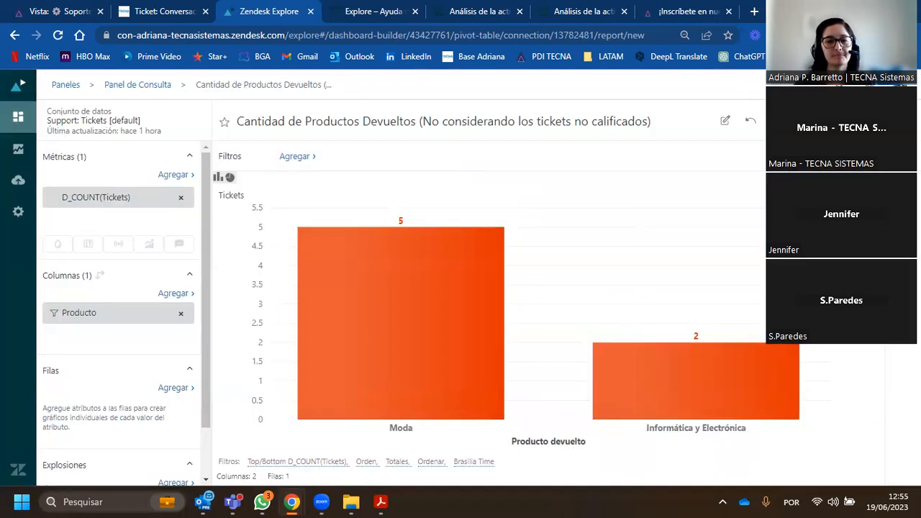
pyautogui.click(902, 247)
pyautogui.click(528, 321)
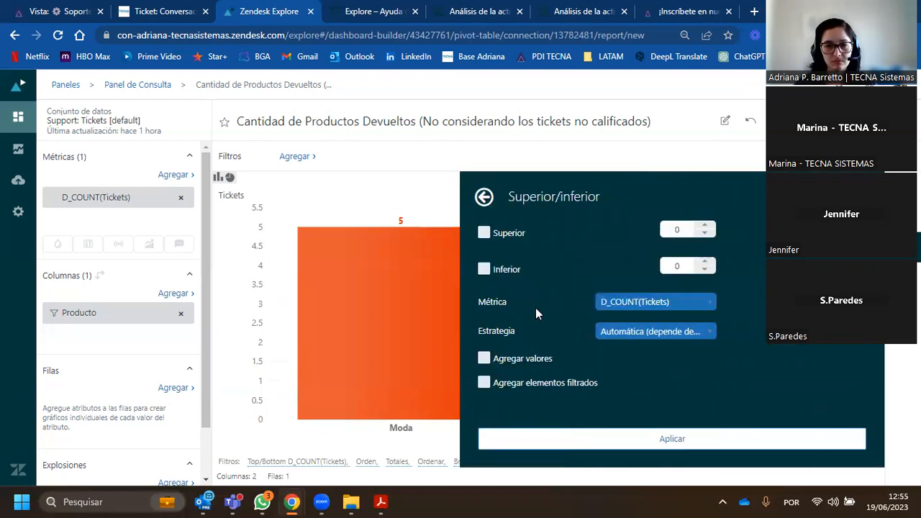
pyautogui.click(626, 447)
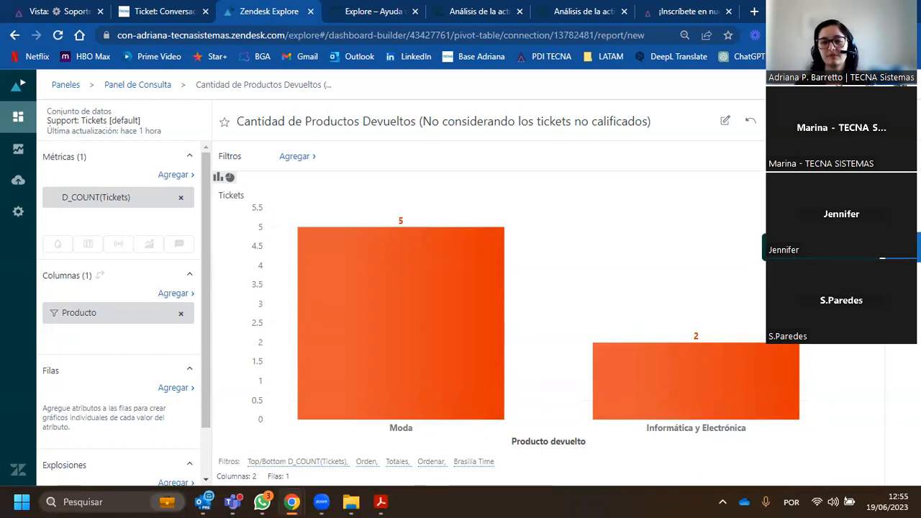
# - Apply a result path calculation to D_COUNT(Tickets) with the pattern % del total
pyautogui.click(902, 246)
pyautogui.scroll(-3, 650, 343)
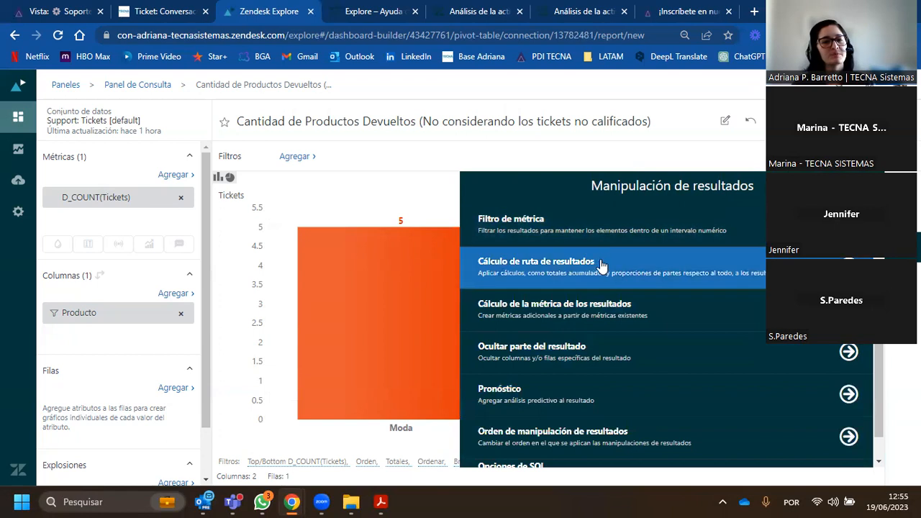
pyautogui.click(555, 280)
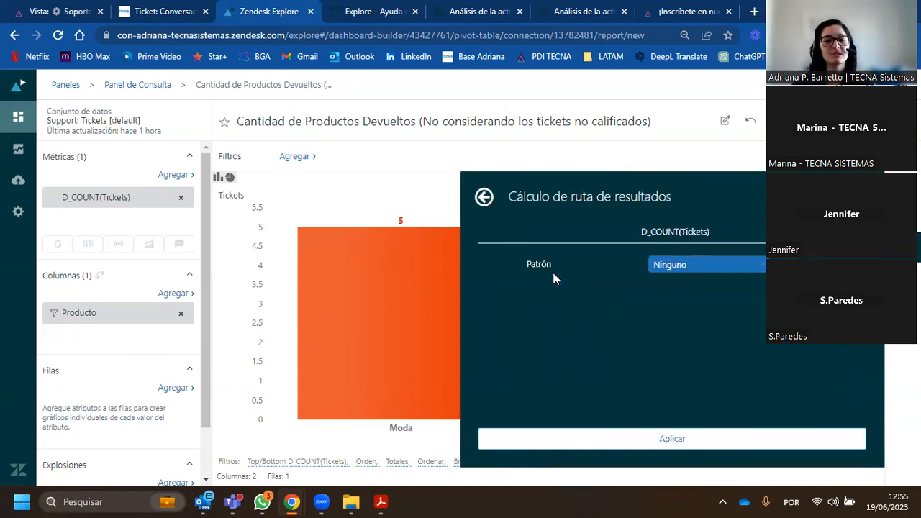
pyautogui.click(659, 267)
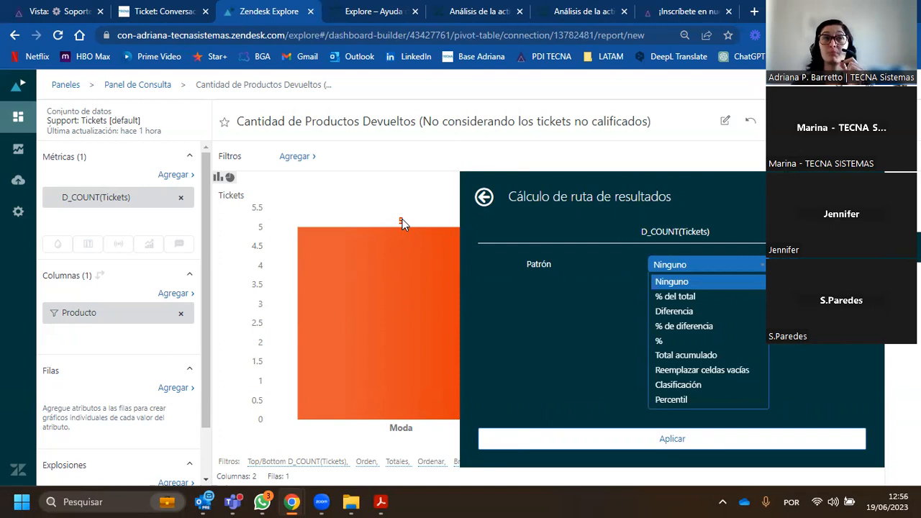
pyautogui.click(723, 296)
pyautogui.click(720, 441)
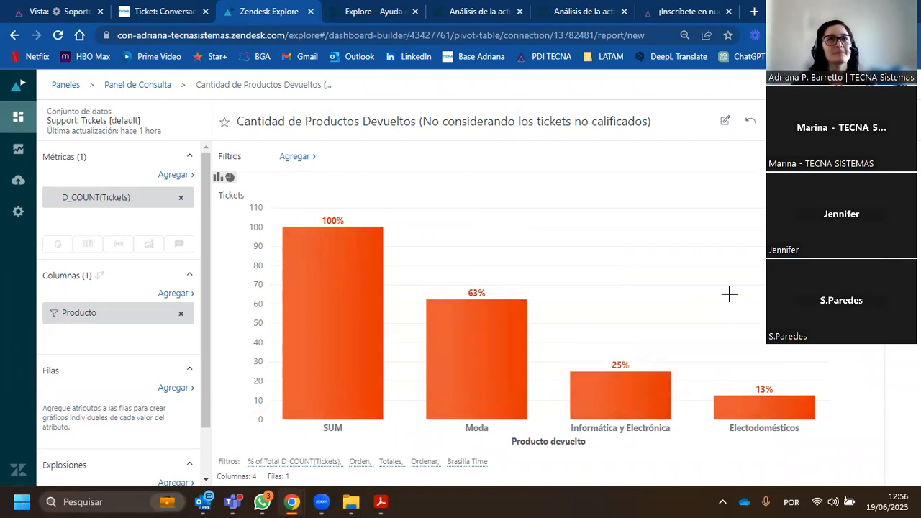
pyautogui.click(903, 247)
pyautogui.scroll(-3, 641, 351)
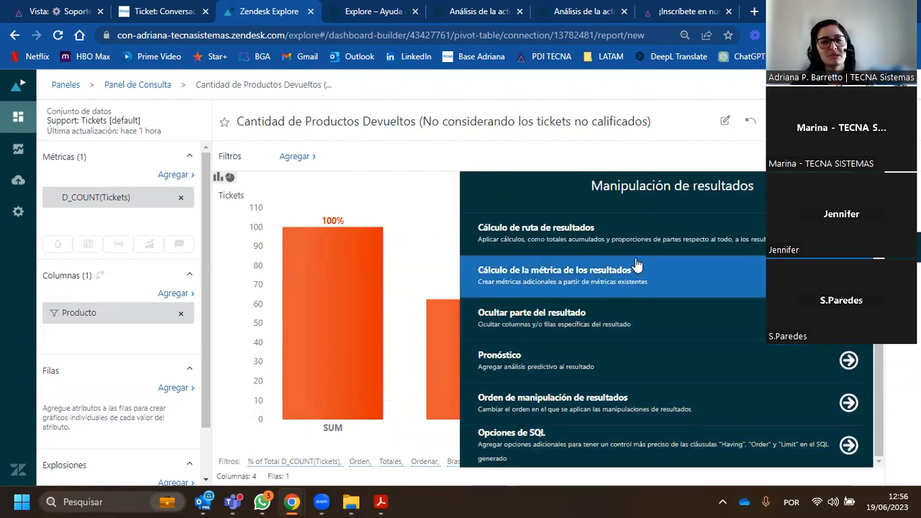
pyautogui.click(903, 247)
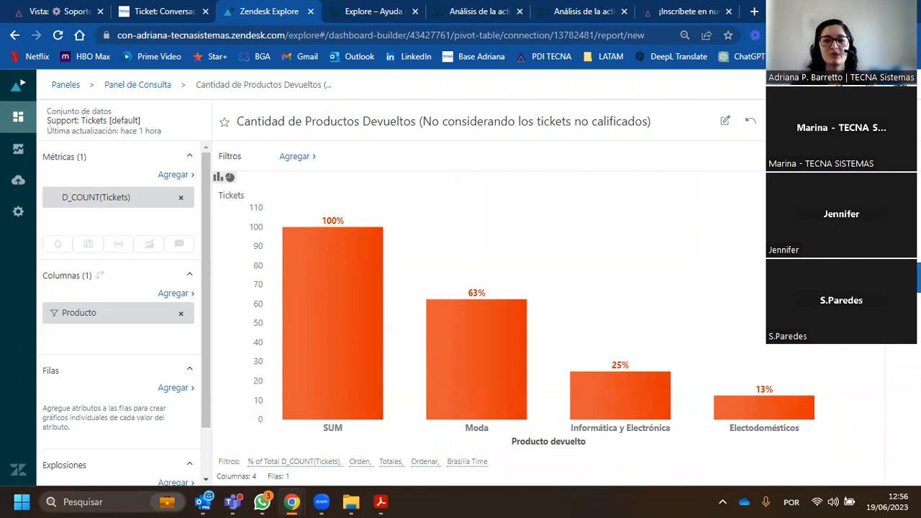
# - Open a new standard calculated metric and examine its name, formula, field and function settings
pyautogui.click(903, 277)
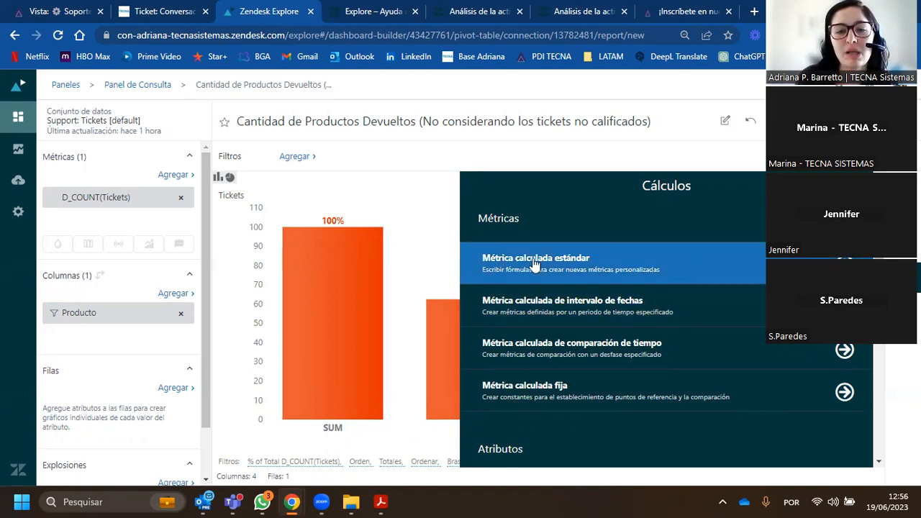
pyautogui.click(595, 259)
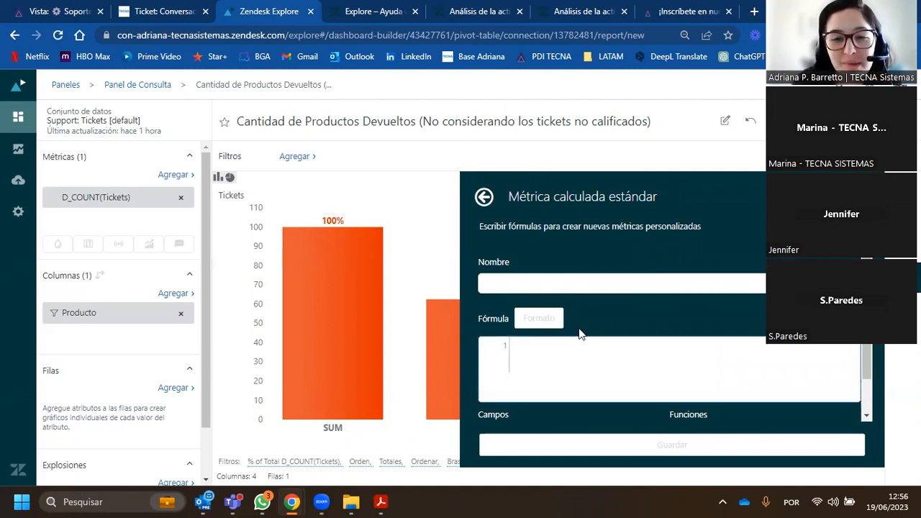
pyautogui.scroll(-1, 573, 327)
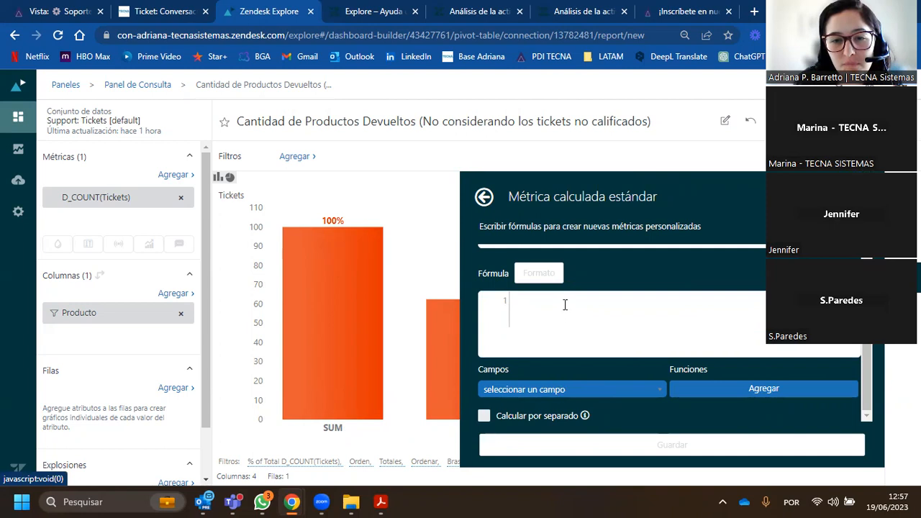
pyautogui.scroll(1, 565, 305)
pyautogui.scroll(-1, 558, 373)
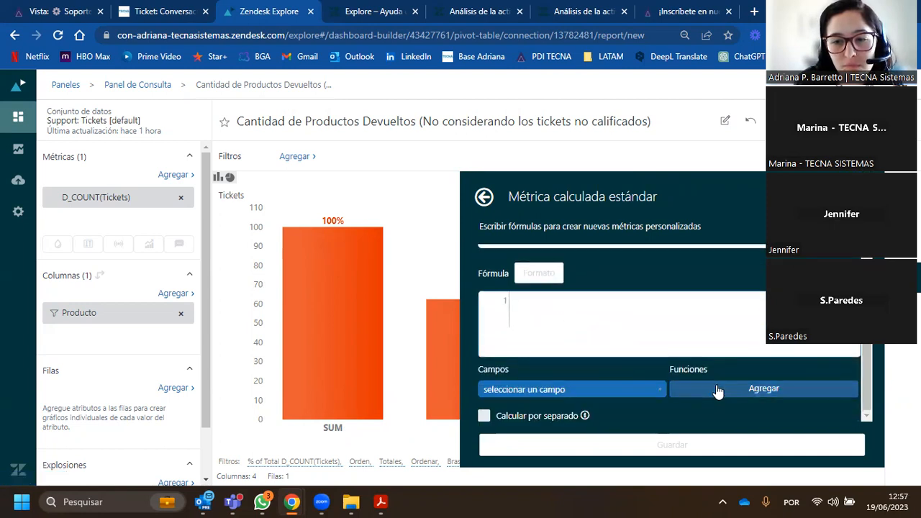
# - Examine the list of functions available for the calculated metric's formula
pyautogui.click(717, 391)
pyautogui.click(482, 197)
pyautogui.click(716, 388)
pyautogui.scroll(-1, 623, 349)
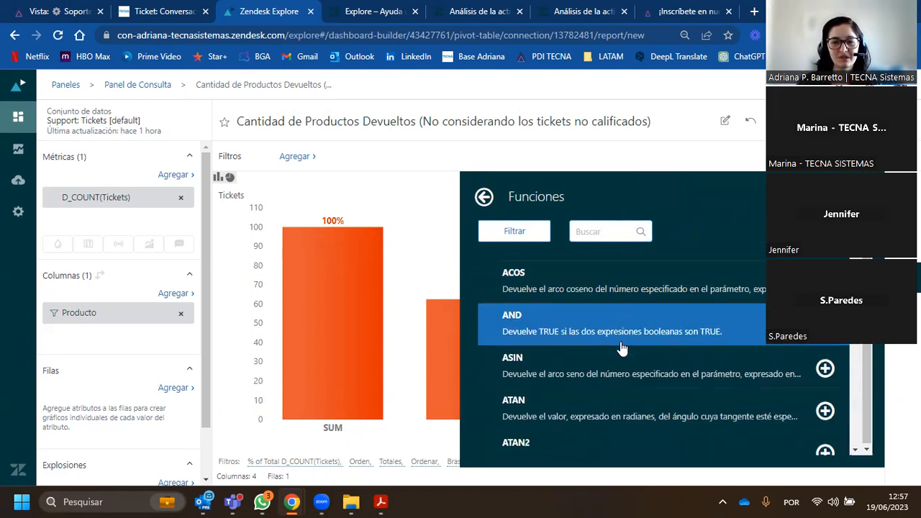
pyautogui.scroll(-1, 622, 349)
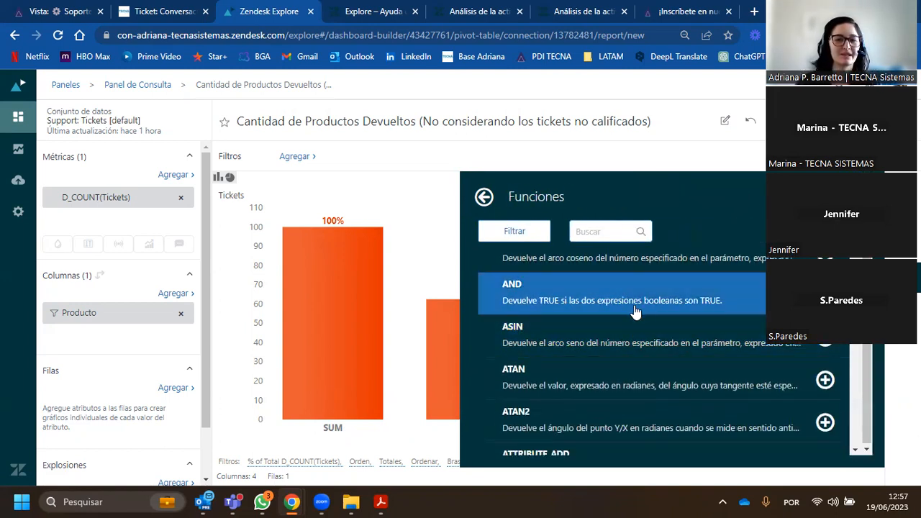
pyautogui.scroll(-5, 667, 323)
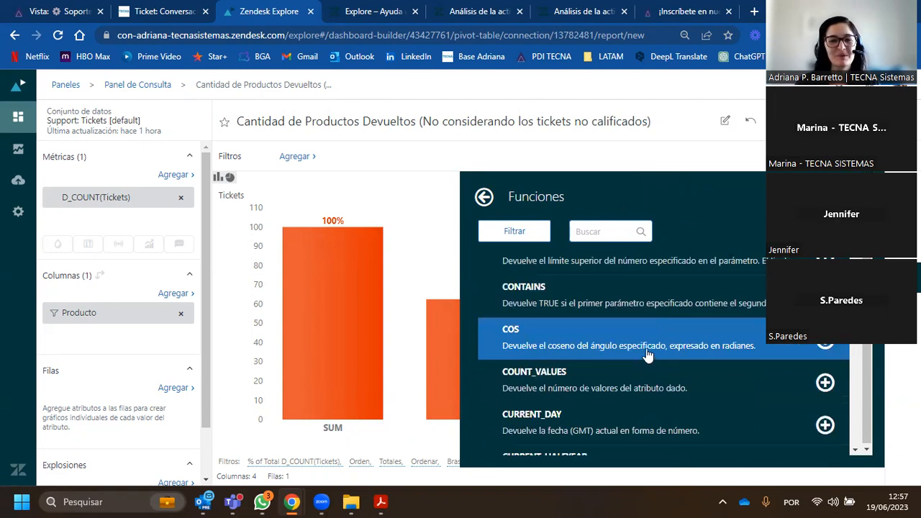
pyautogui.scroll(-1, 628, 367)
pyautogui.scroll(-15, 628, 367)
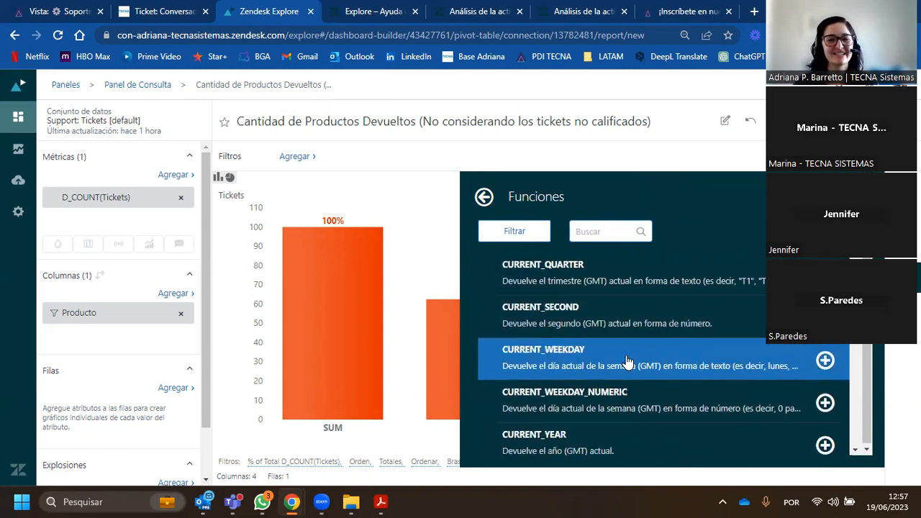
pyautogui.click(486, 197)
pyautogui.write('if')
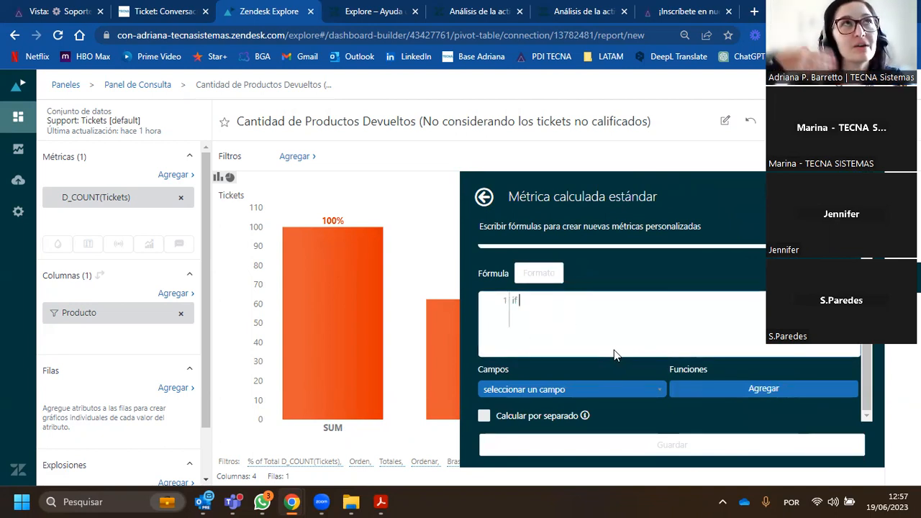
pyautogui.press('BackSpace')
pyautogui.press('BackSpace')
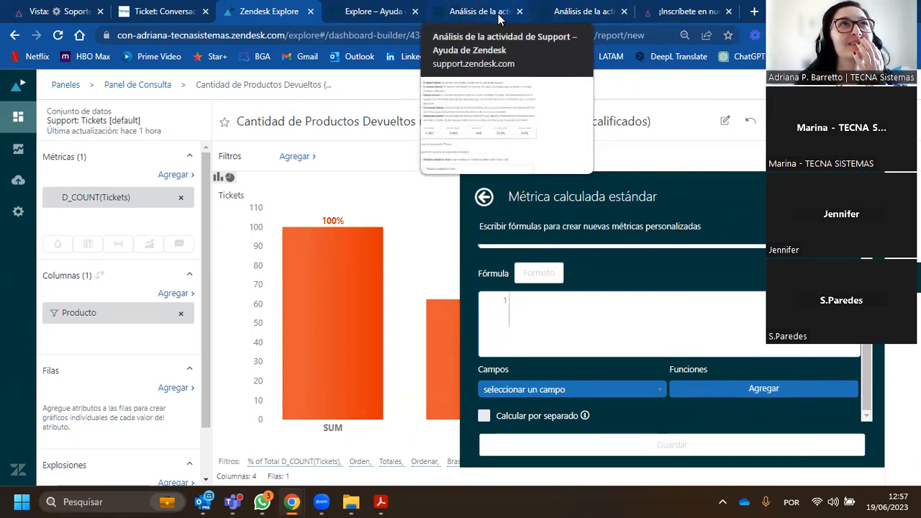
# - Leave the calculated metric without creating it and save the report, returning to the Panel de Consulta dashboard
pyautogui.click(485, 198)
pyautogui.click(904, 277)
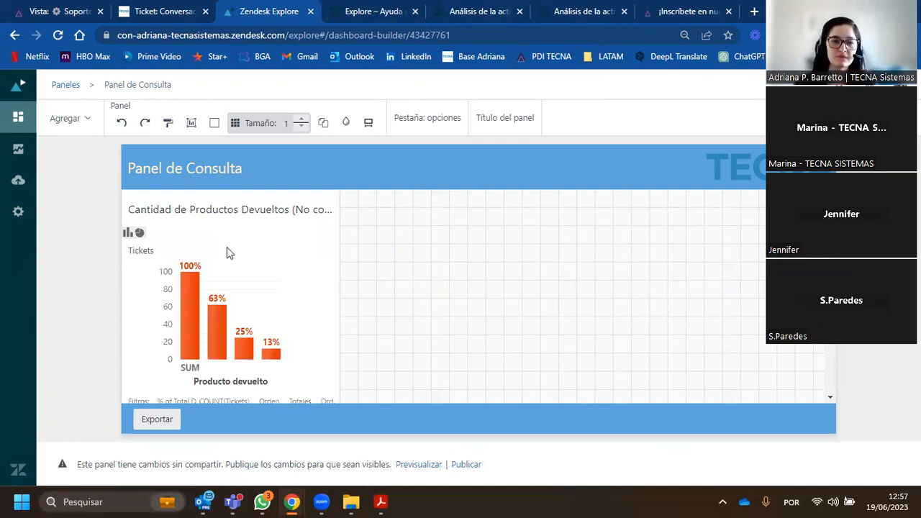
# - Move the Cantidad de Productos Devueltos widget off the dashboard's upper-left corner and enlarge it in width and height
pyautogui.click(228, 211)
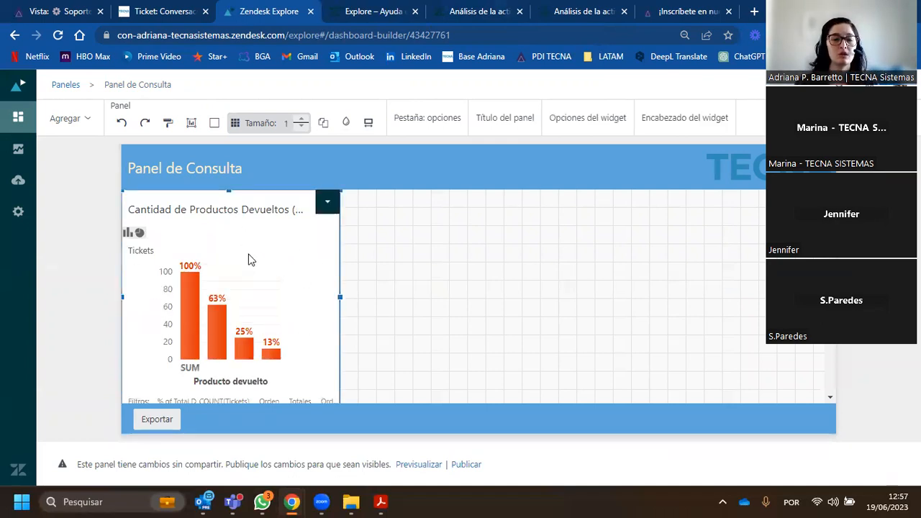
pyautogui.moveTo(208, 213); pyautogui.dragTo(231, 268)
pyautogui.moveTo(357, 349); pyautogui.dragTo(592, 356)
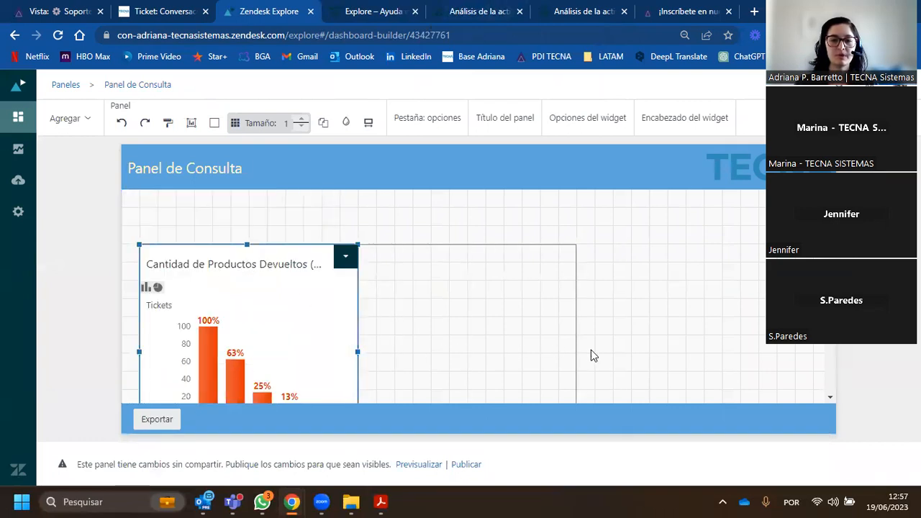
pyautogui.scroll(-2, 475, 316)
pyautogui.scroll(-1, 463, 313)
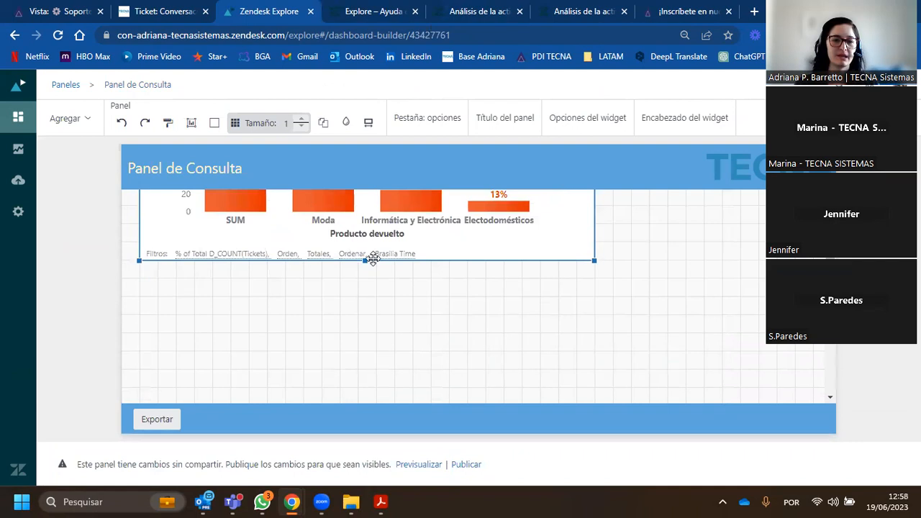
pyautogui.moveTo(365, 259); pyautogui.dragTo(378, 351)
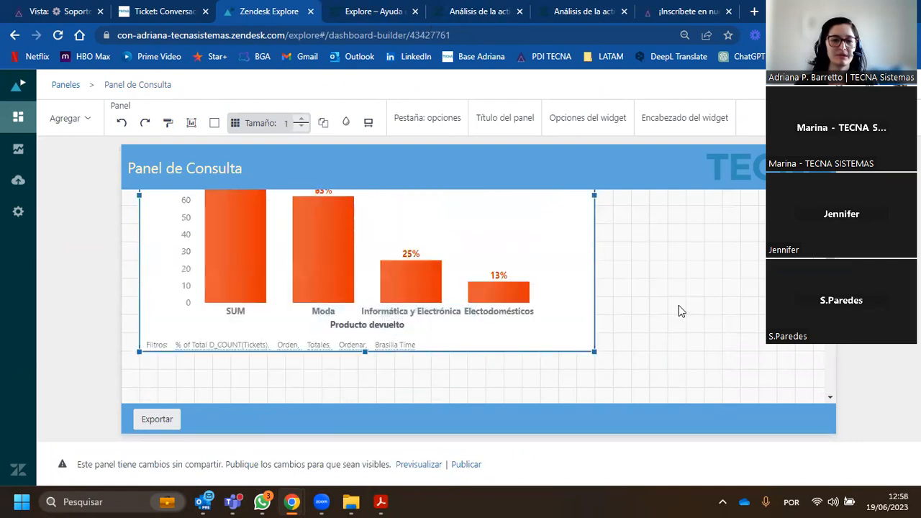
pyautogui.moveTo(595, 263); pyautogui.dragTo(657, 269)
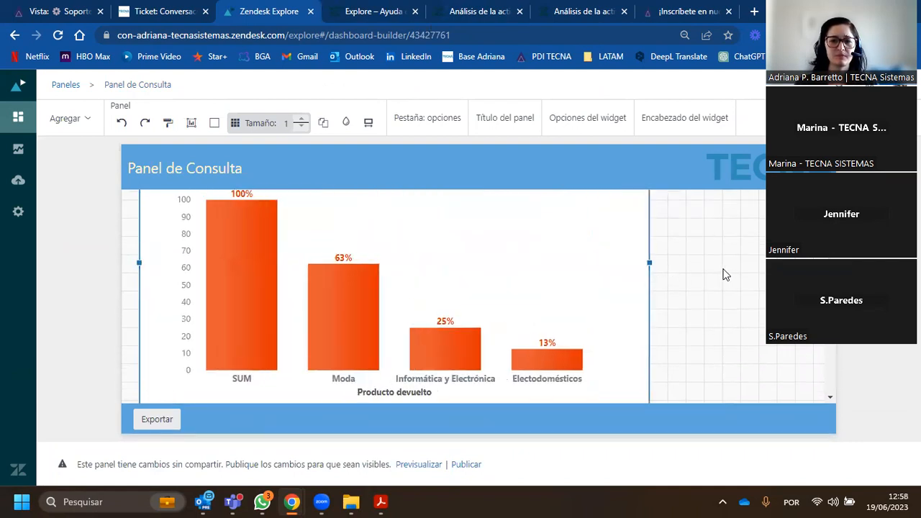
pyautogui.click(723, 270)
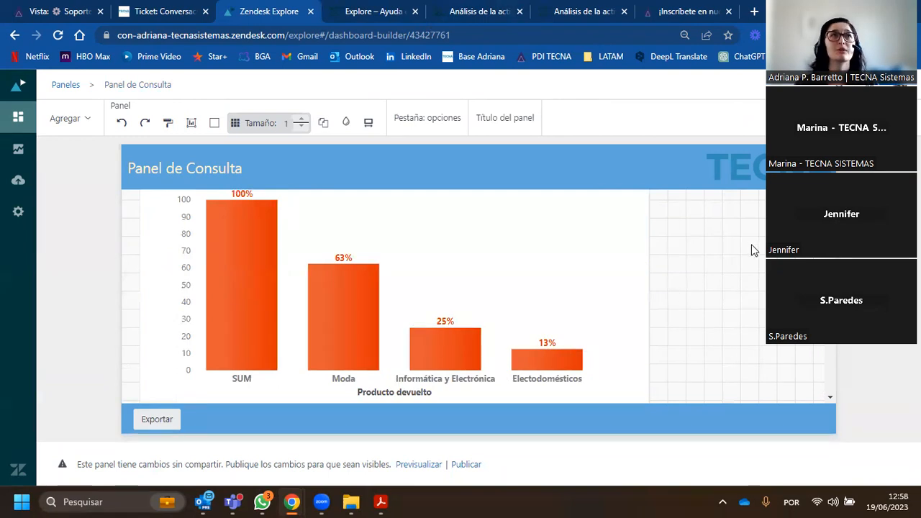
# - Examine the dashboard layout and the kinds of elements that can be added to it
pyautogui.scroll(3, 365, 272)
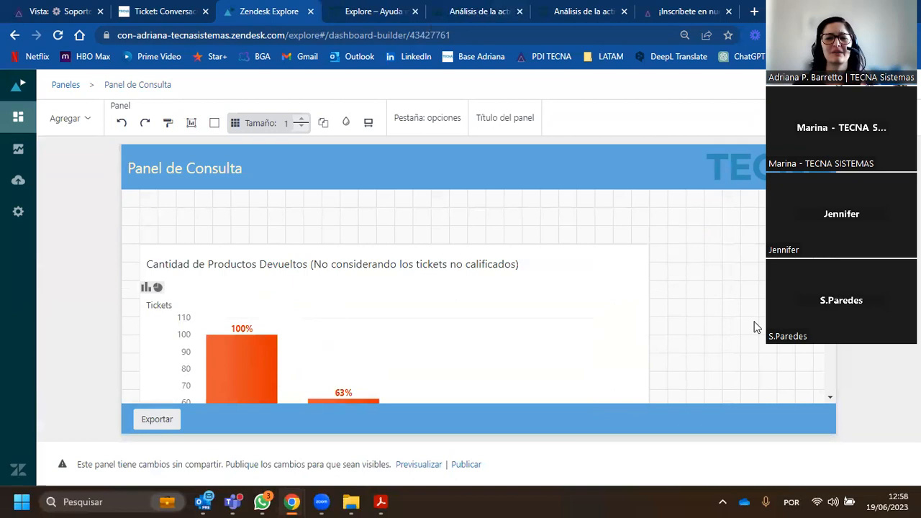
pyautogui.scroll(-6, 694, 243)
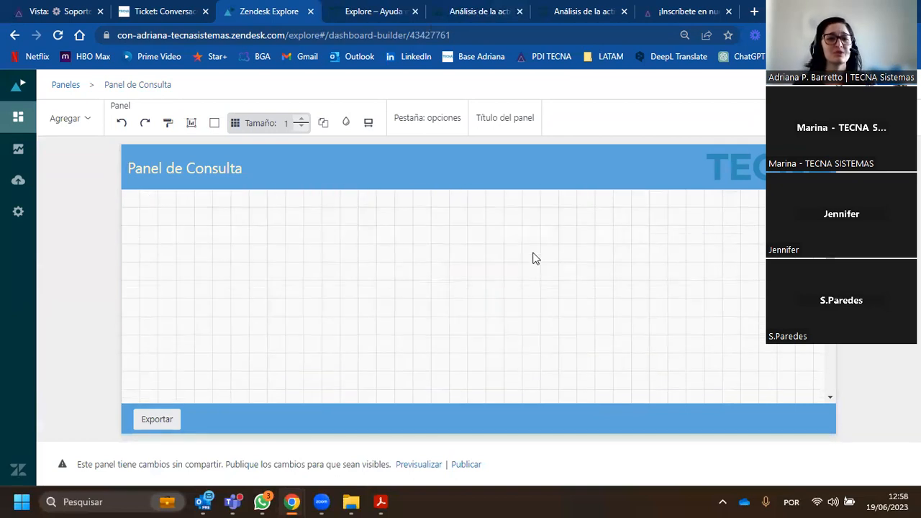
pyautogui.scroll(5, 370, 284)
pyautogui.click(85, 120)
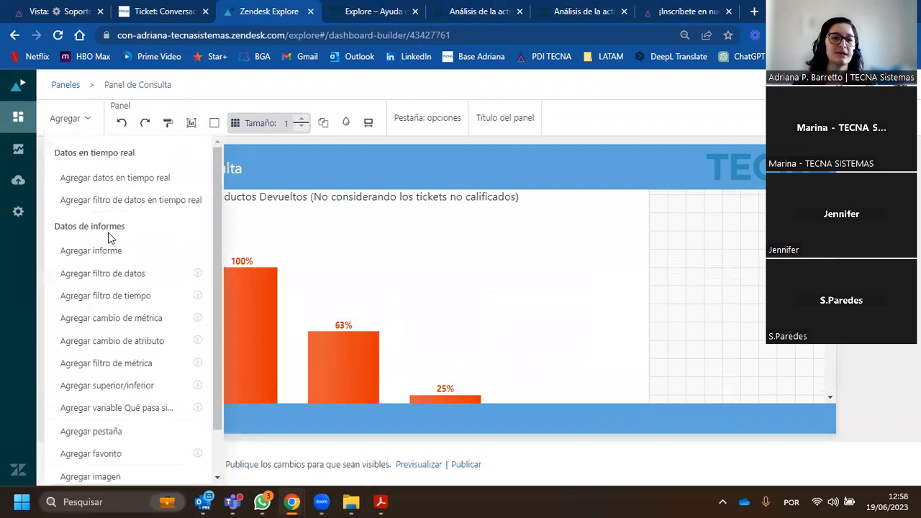
pyautogui.click(85, 117)
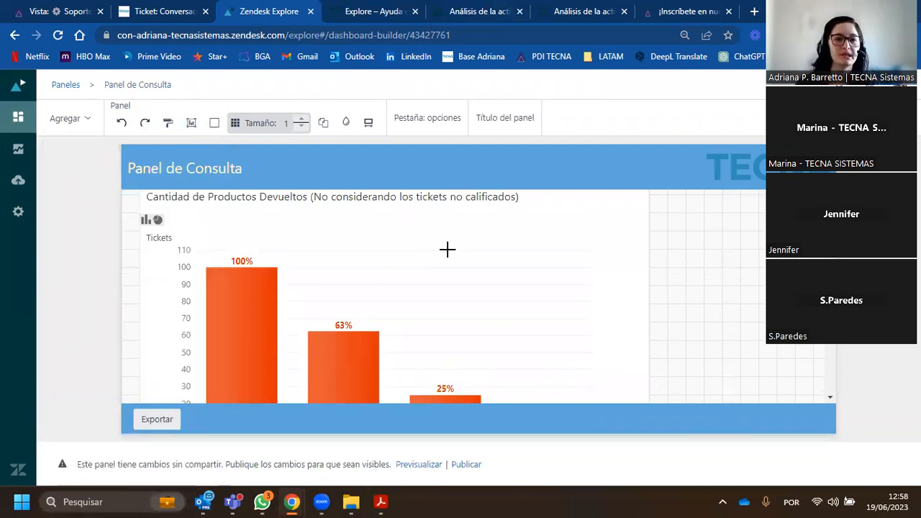
pyautogui.scroll(1, 465, 251)
pyautogui.scroll(-1, 218, 267)
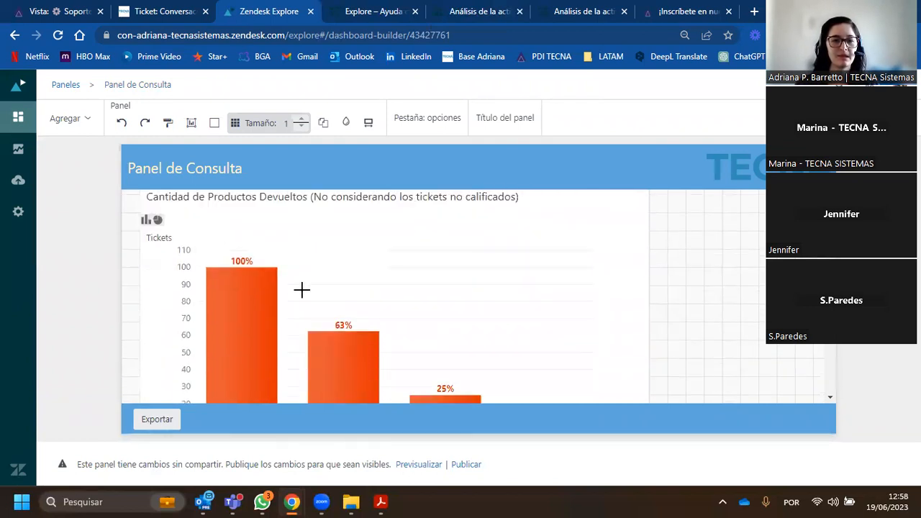
pyautogui.scroll(-1, 424, 382)
# - Check the returned-products widget in its donut chart view and return it to the column view
pyautogui.scroll(1, 236, 273)
pyautogui.click(157, 221)
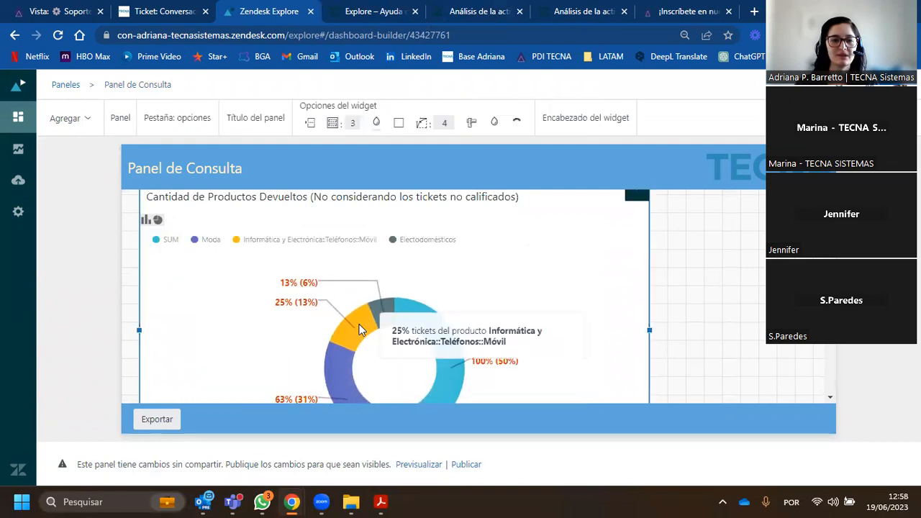
pyautogui.moveTo(394, 313)
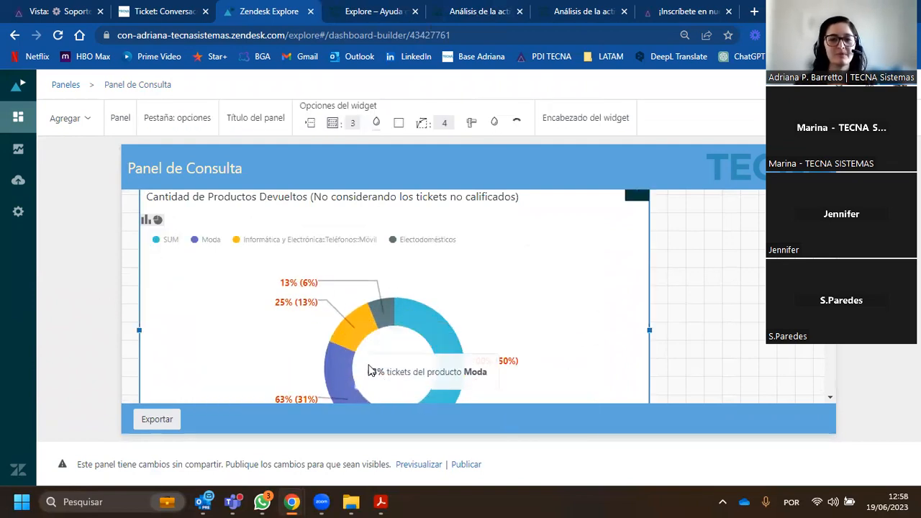
pyautogui.click(147, 220)
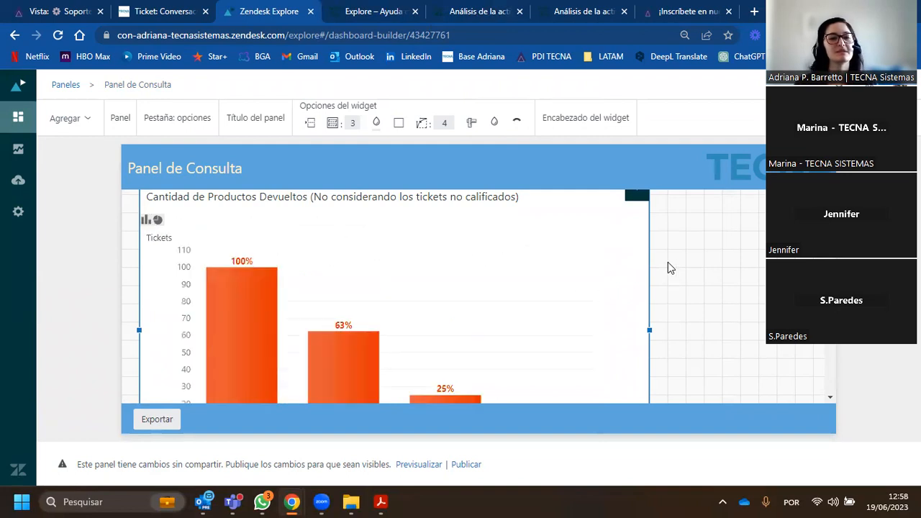
# - Shift the Cantidad de Productos Devueltos widget slightly lower on the dashboard grid
pyautogui.click(689, 261)
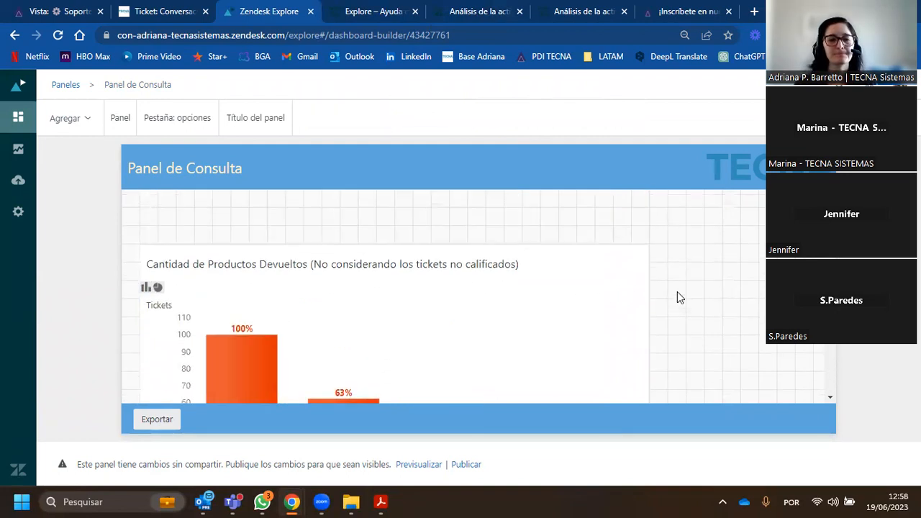
pyautogui.click(313, 282)
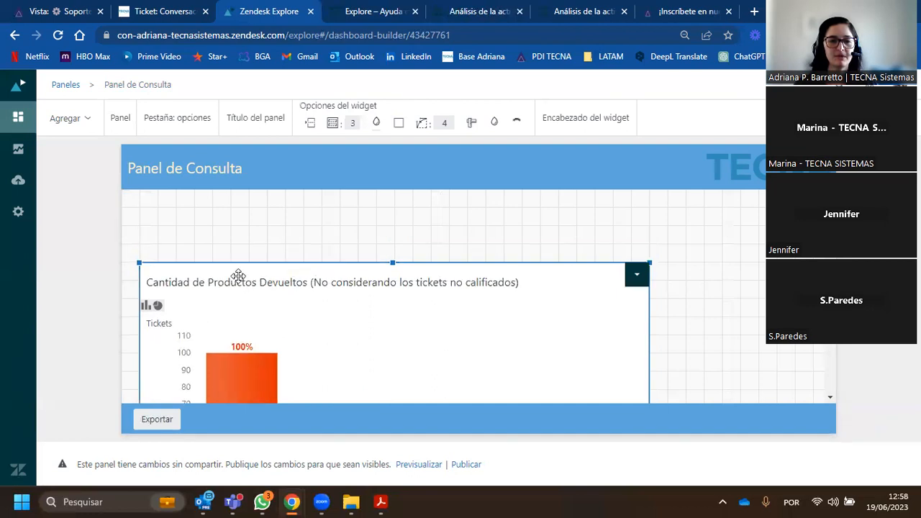
pyautogui.click(726, 330)
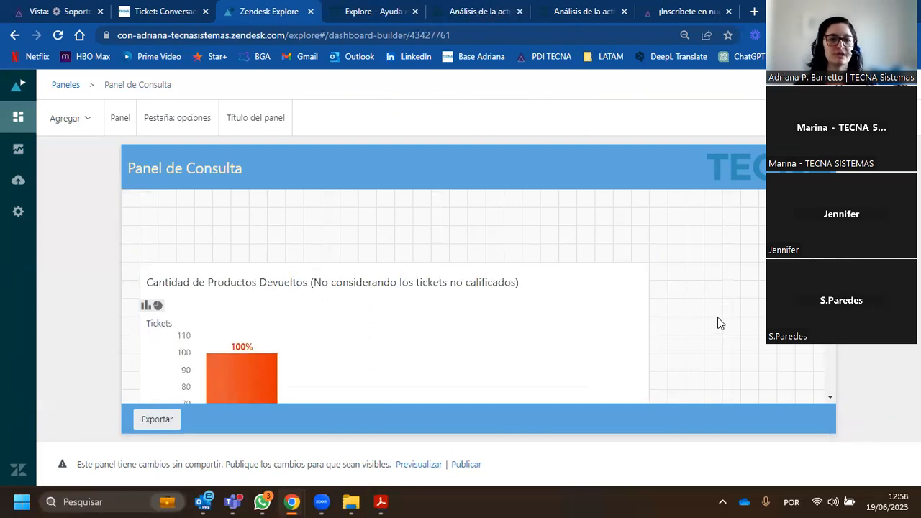
# - Add the existing report "SLAs: SLA achievement rate [default]" to the dashboard
pyautogui.click(76, 119)
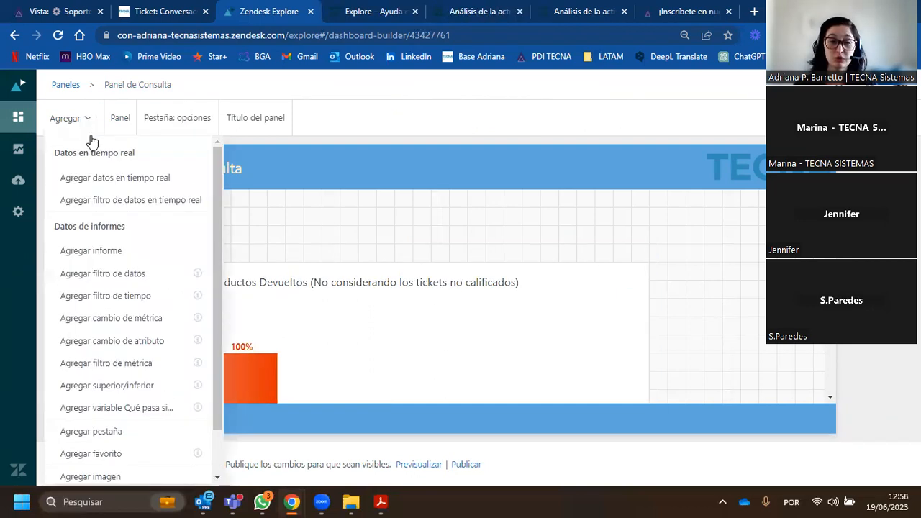
pyautogui.click(126, 244)
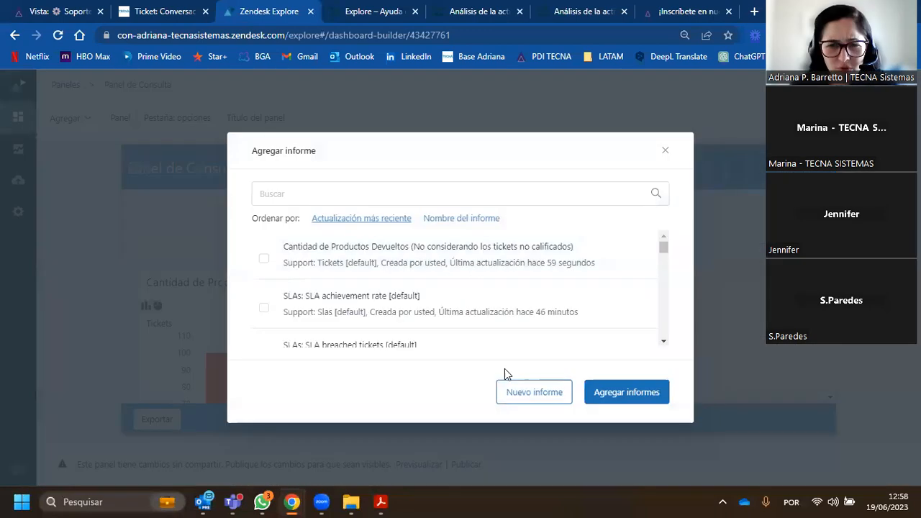
pyautogui.click(263, 308)
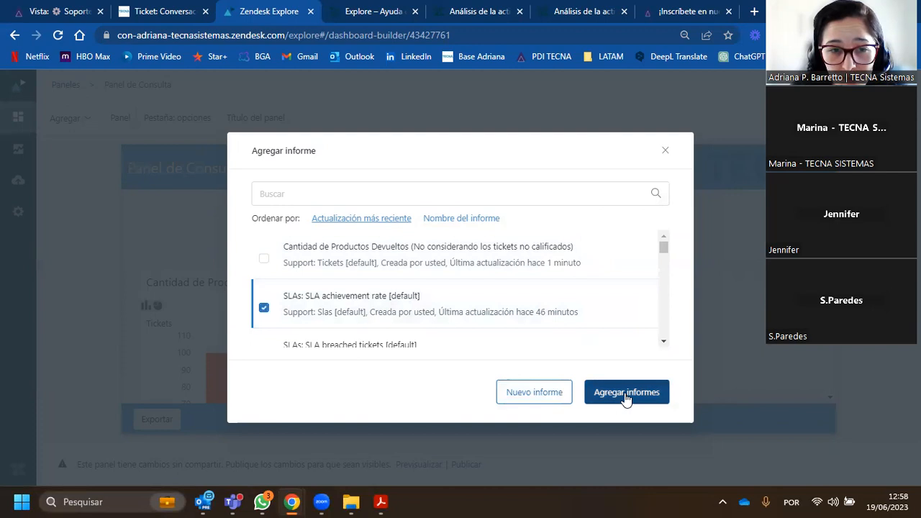
pyautogui.click(626, 394)
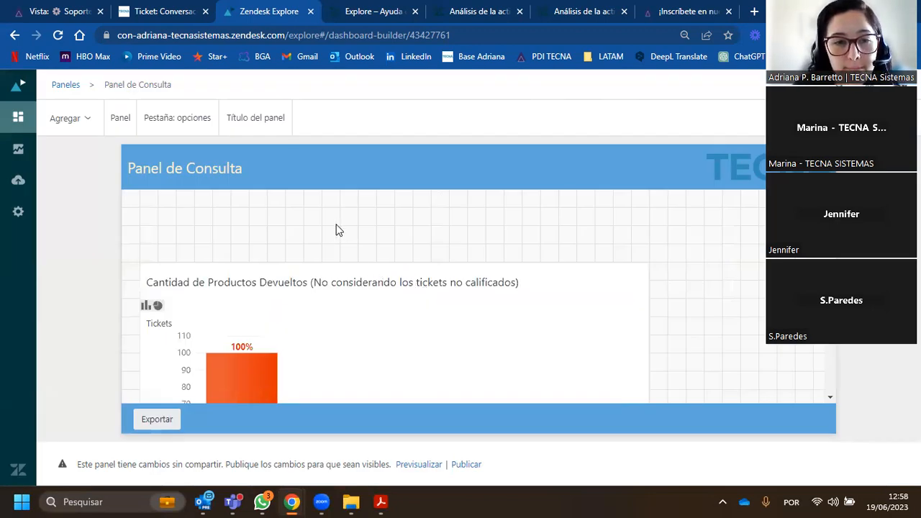
# - Place the SLA achievement rate widget to the right of the returned-products chart and narrow the chart widget to leave a gap
pyautogui.moveTo(305, 224); pyautogui.dragTo(691, 283)
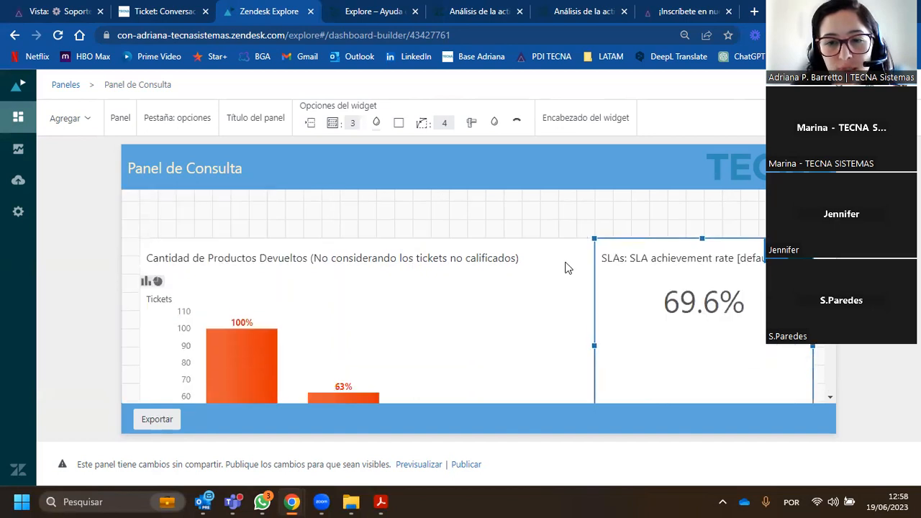
pyautogui.click(549, 277)
pyautogui.moveTo(648, 346); pyautogui.dragTo(559, 338)
pyautogui.click(580, 300)
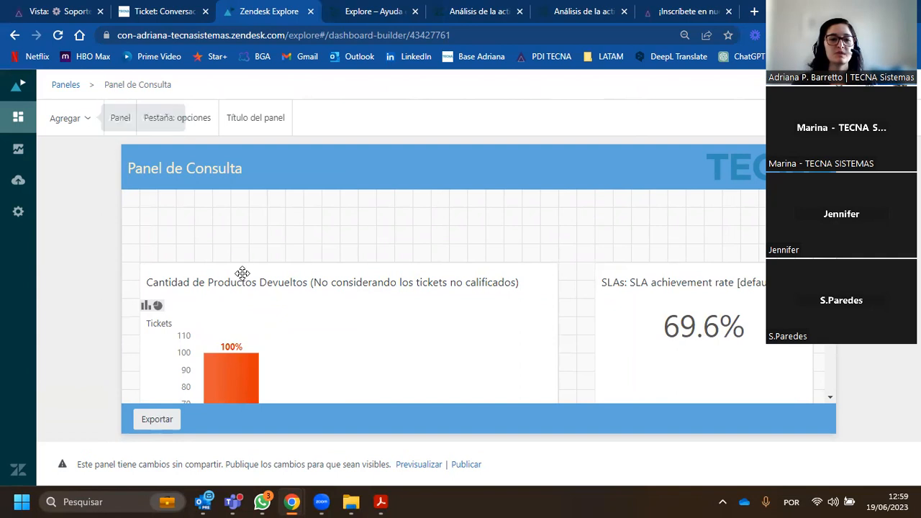
# - Look over the arranged widgets and open the list of elements that can be added to the dashboard
pyautogui.scroll(-1, 251, 305)
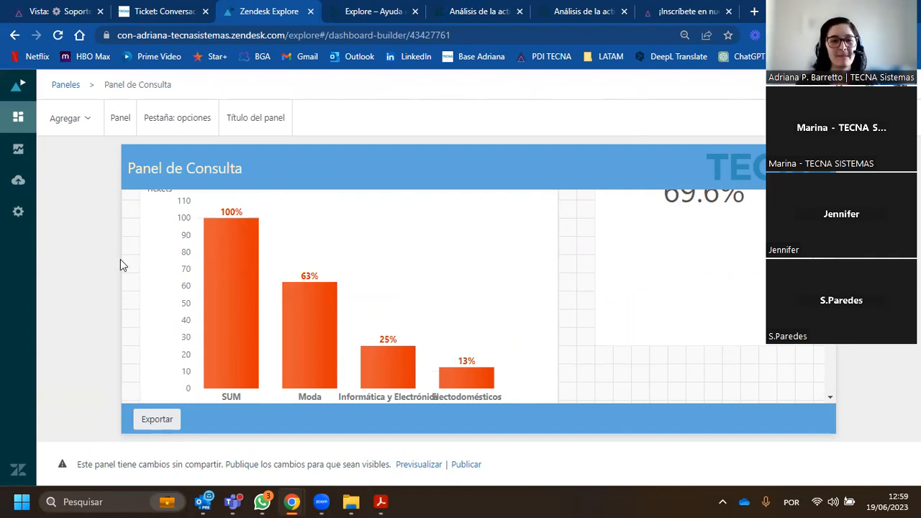
pyautogui.scroll(2, 136, 273)
pyautogui.click(83, 121)
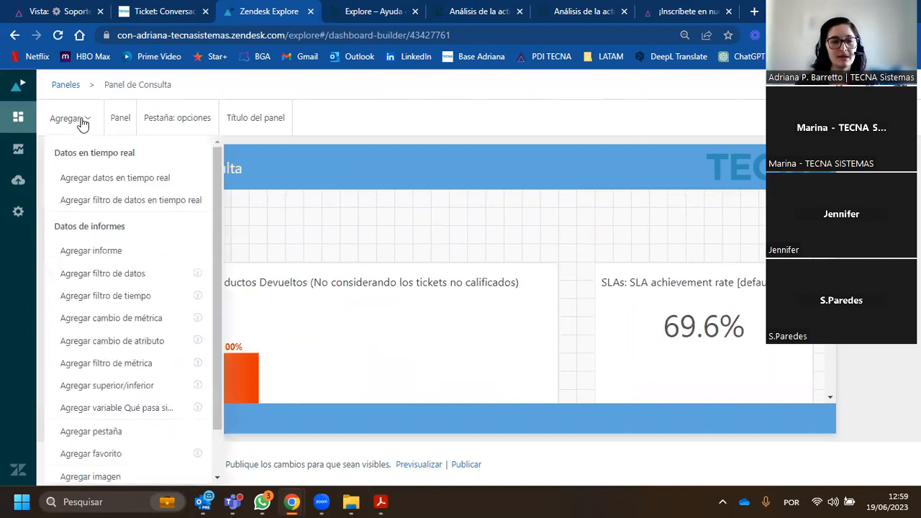
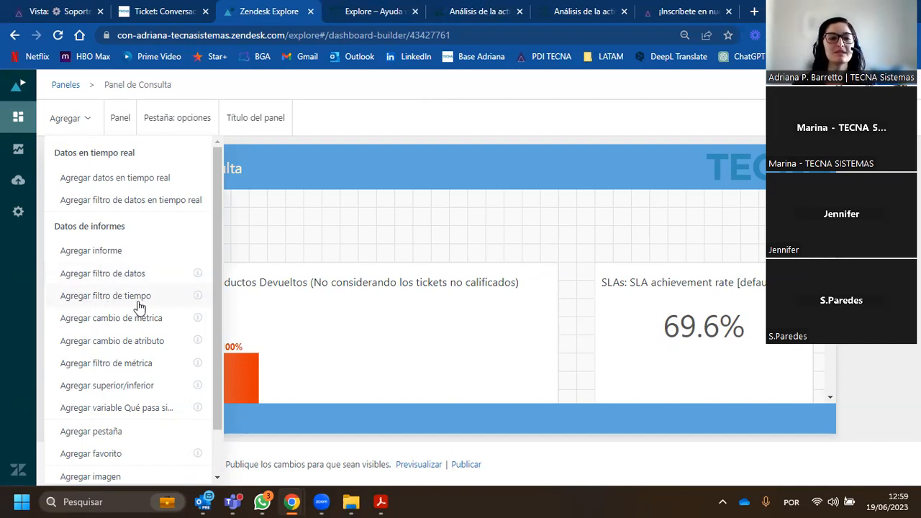
# - Add a time filter widget to the dashboard and apply it to "Support: Tickets [default] - Ticket creado"
pyautogui.click(137, 301)
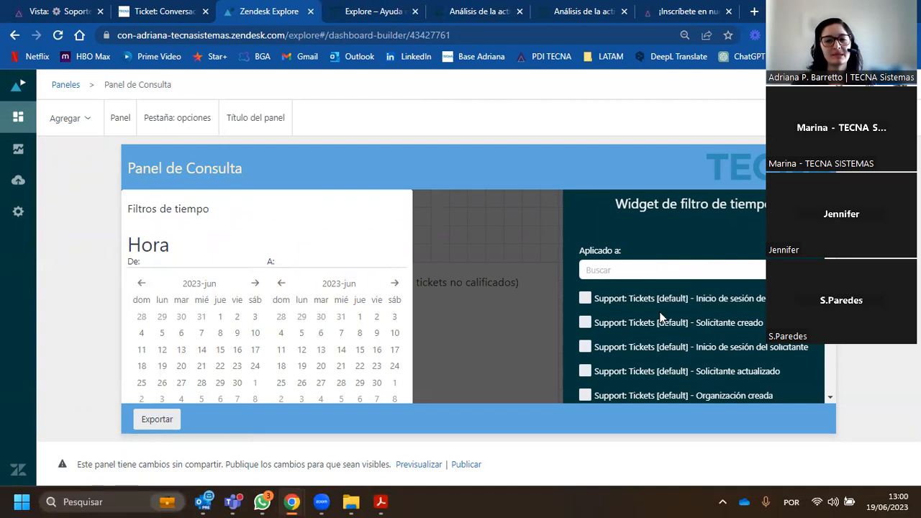
pyautogui.scroll(-2, 698, 258)
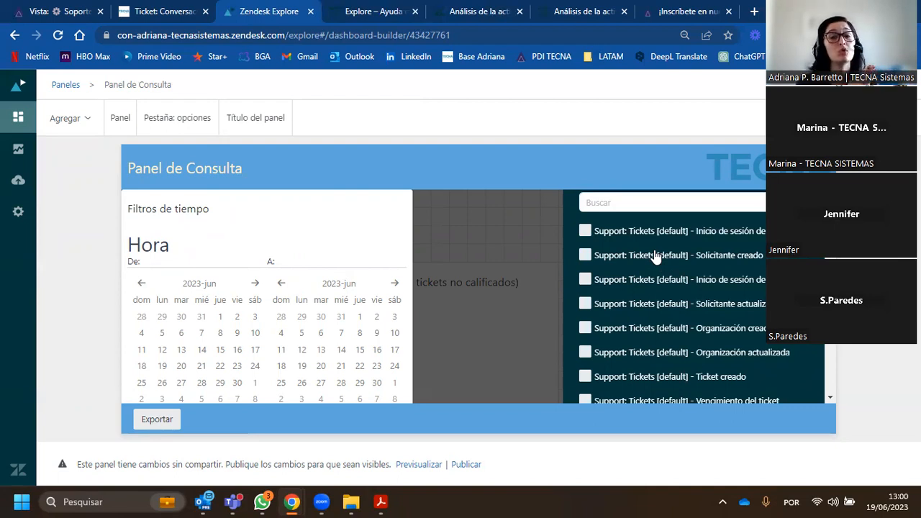
pyautogui.scroll(-12, 647, 269)
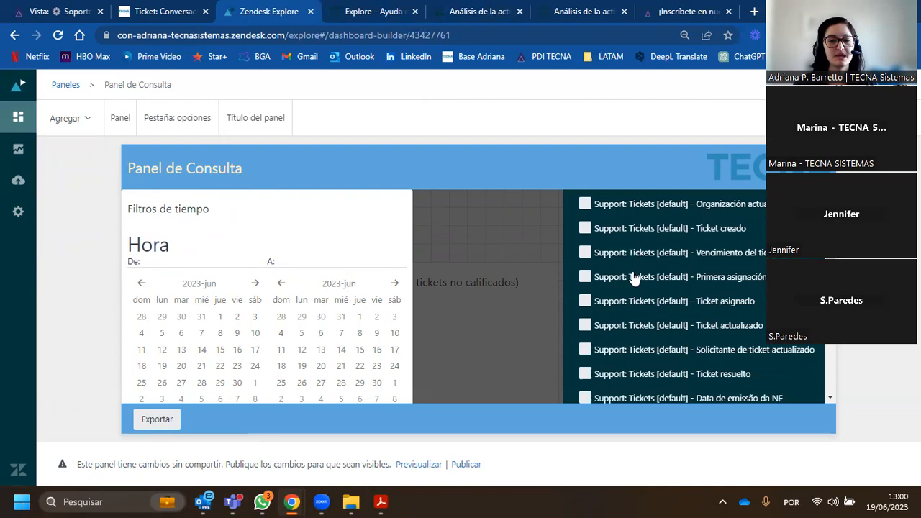
pyautogui.scroll(1, 626, 229)
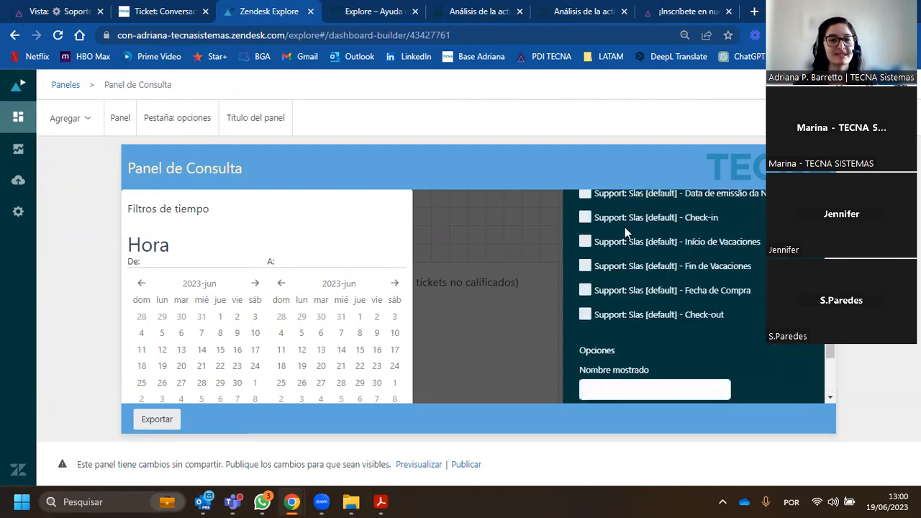
pyautogui.scroll(8, 650, 261)
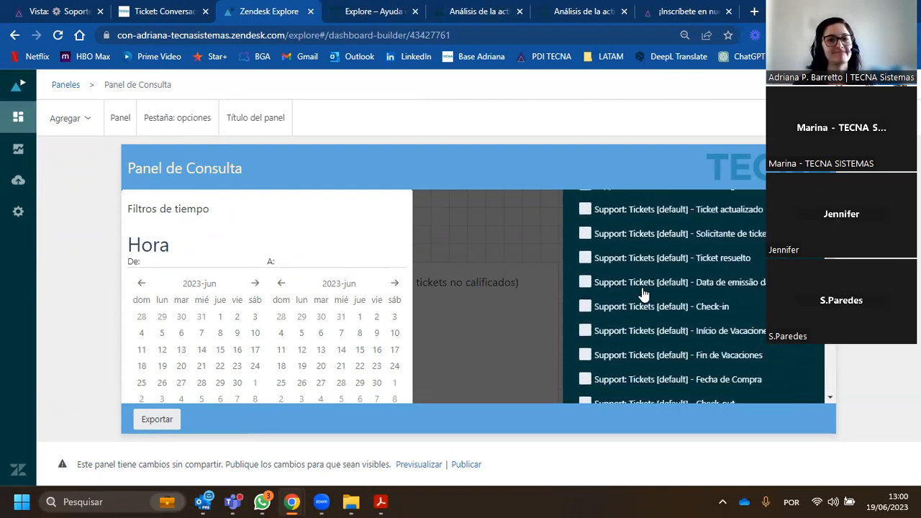
pyautogui.scroll(4, 650, 288)
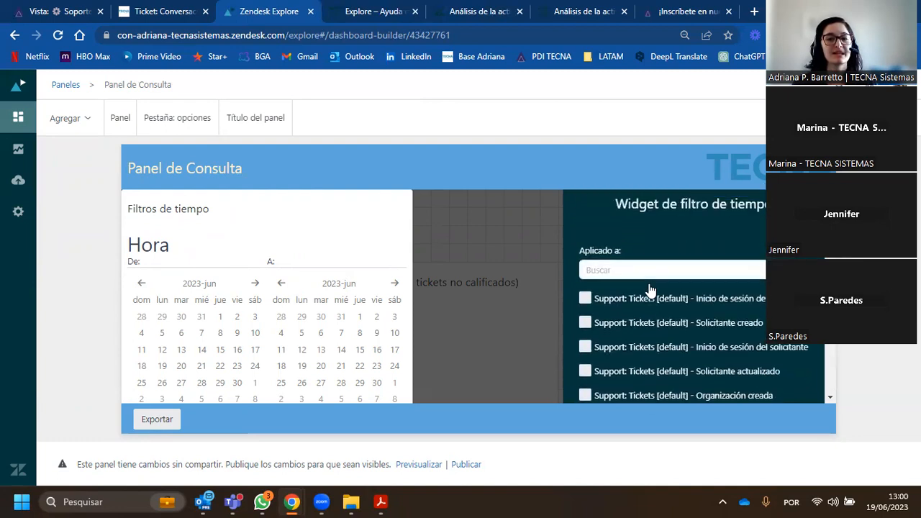
pyautogui.scroll(-1, 649, 277)
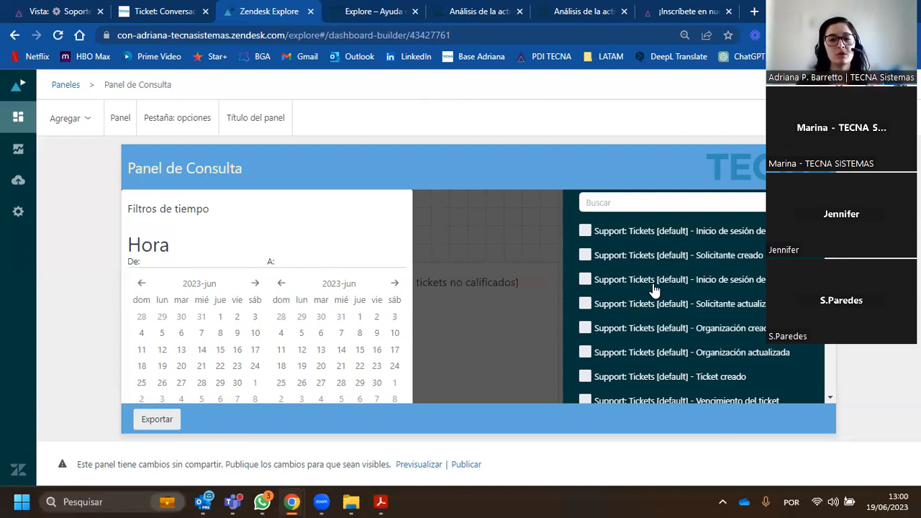
pyautogui.scroll(-1, 656, 289)
pyautogui.scroll(-1, 666, 289)
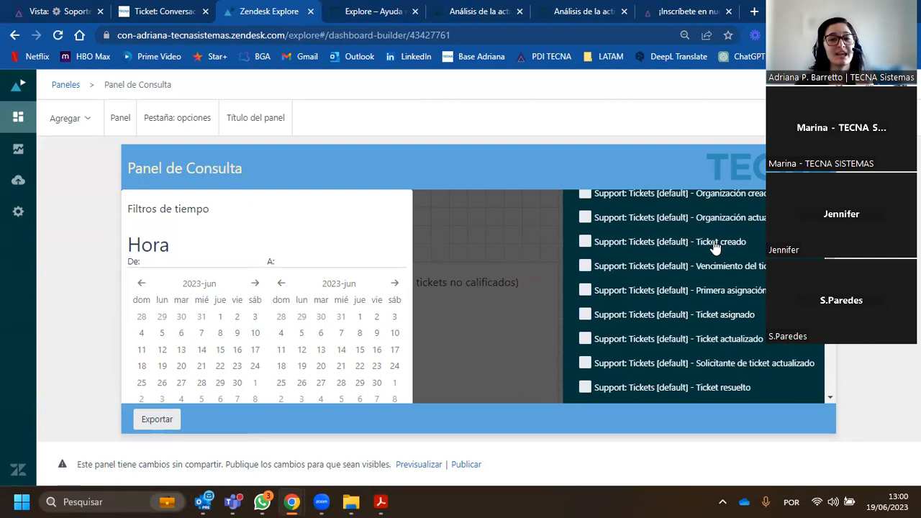
pyautogui.scroll(-1, 711, 287)
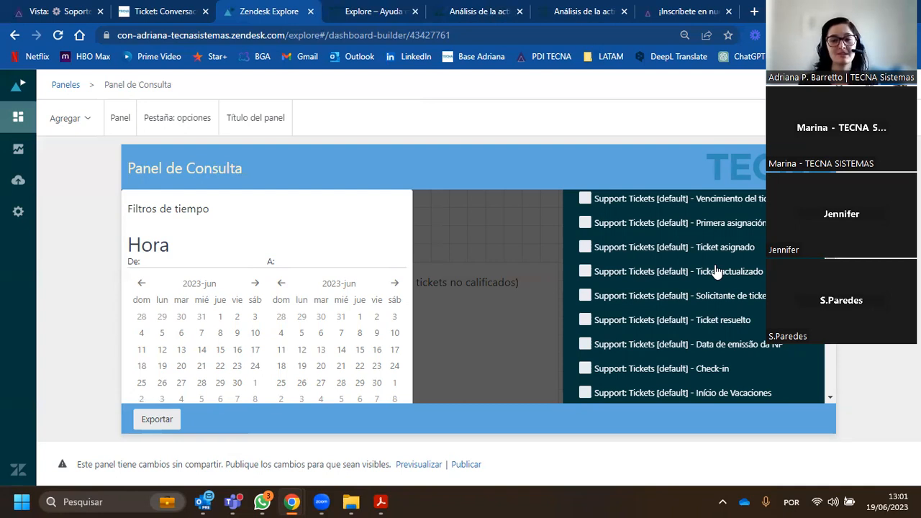
pyautogui.scroll(2, 622, 317)
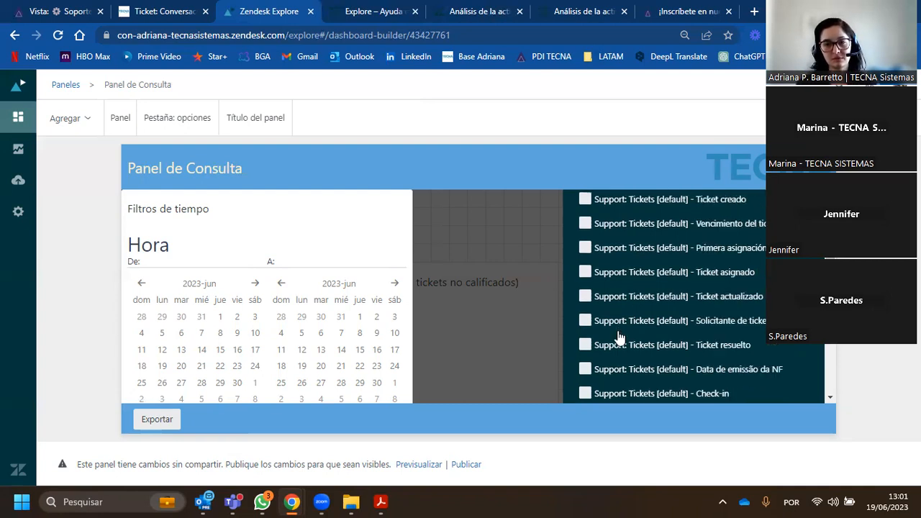
pyautogui.click(585, 243)
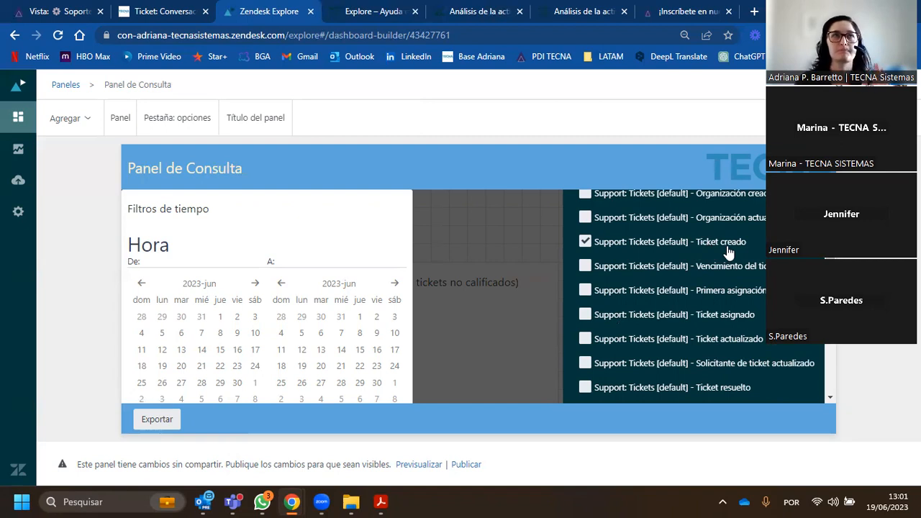
# - Display the time filter "En un menú desplegable" and check the calendar it opens in the widget
pyautogui.scroll(4, 719, 282)
pyautogui.scroll(-10, 709, 308)
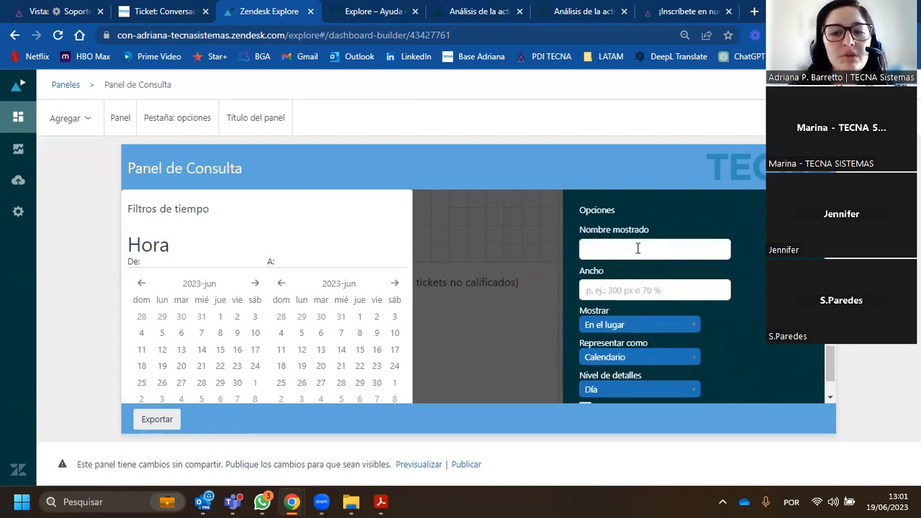
pyautogui.scroll(-2, 638, 248)
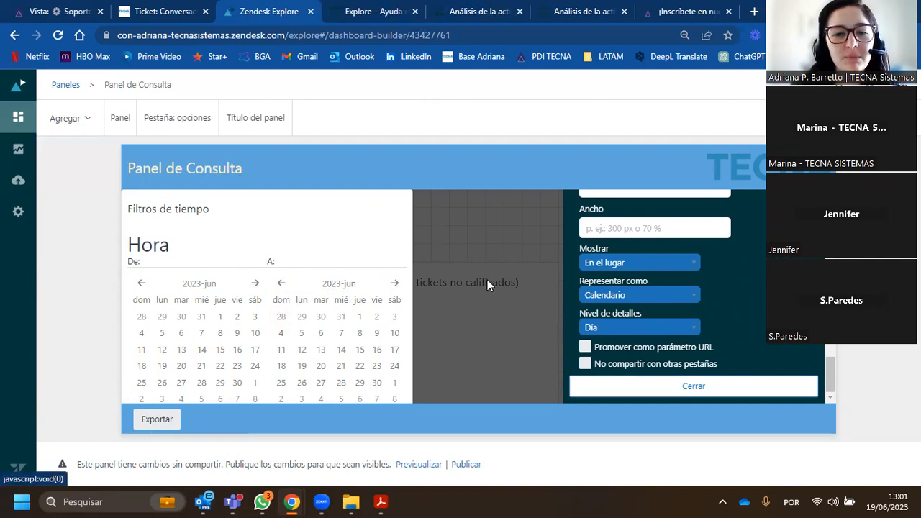
pyautogui.click(687, 264)
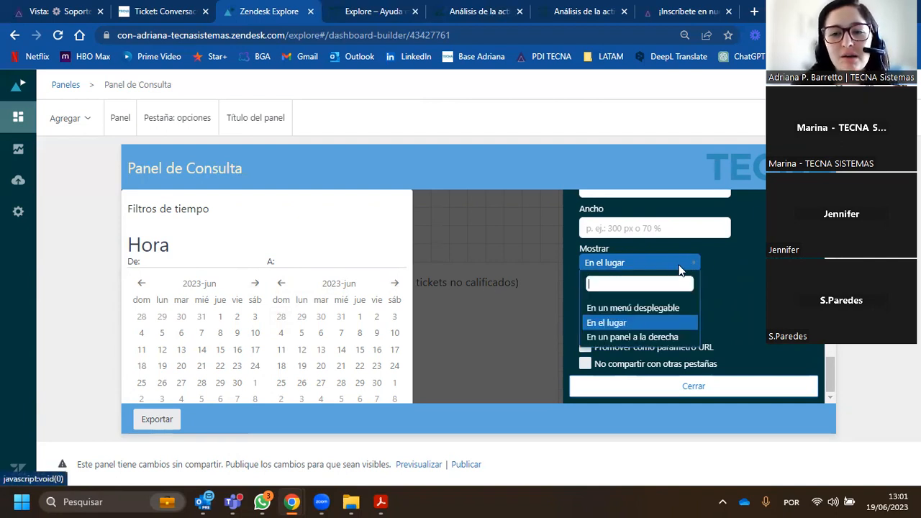
pyautogui.click(657, 310)
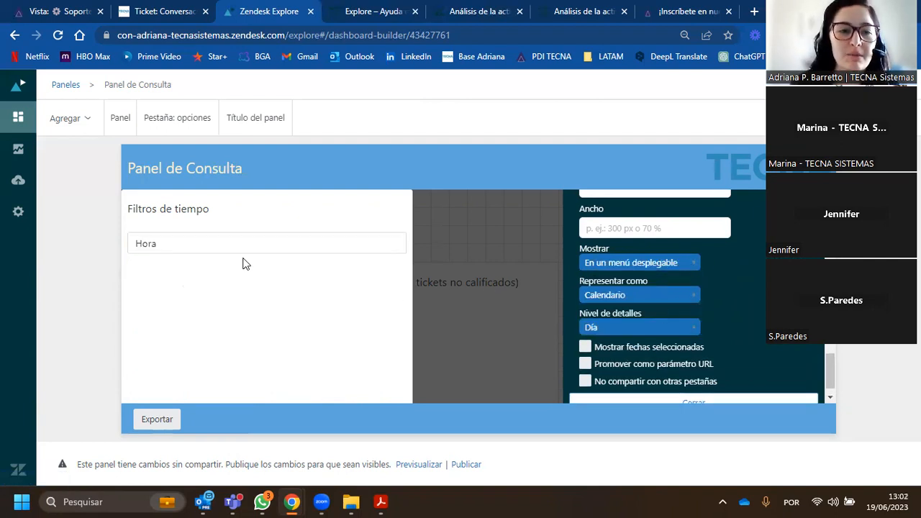
pyautogui.click(217, 253)
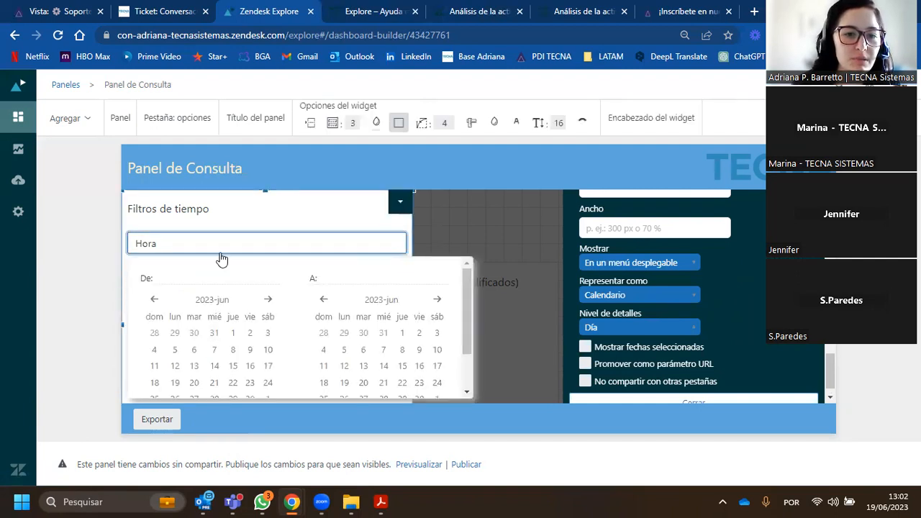
pyautogui.click(460, 259)
# - Try representing the time filter as "Intervalos comunes" and look through the date ranges it offers
pyautogui.click(659, 297)
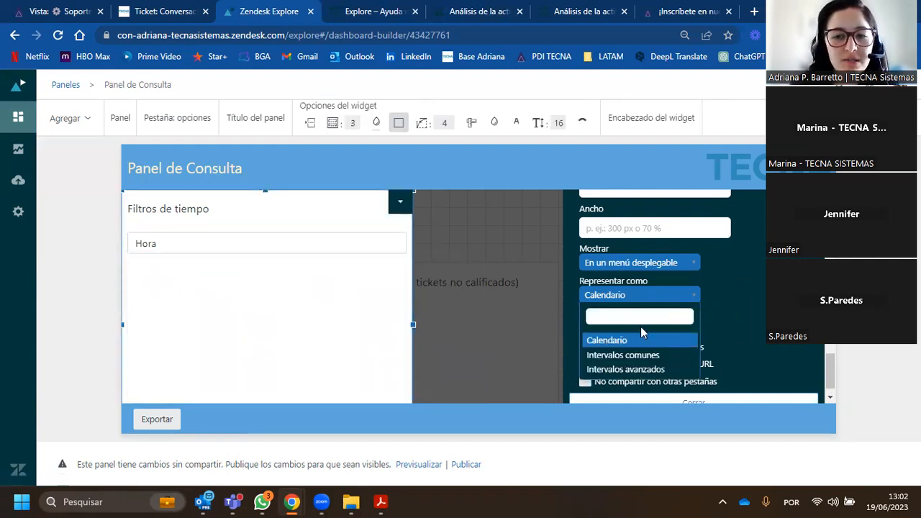
pyautogui.click(617, 355)
pyautogui.click(219, 246)
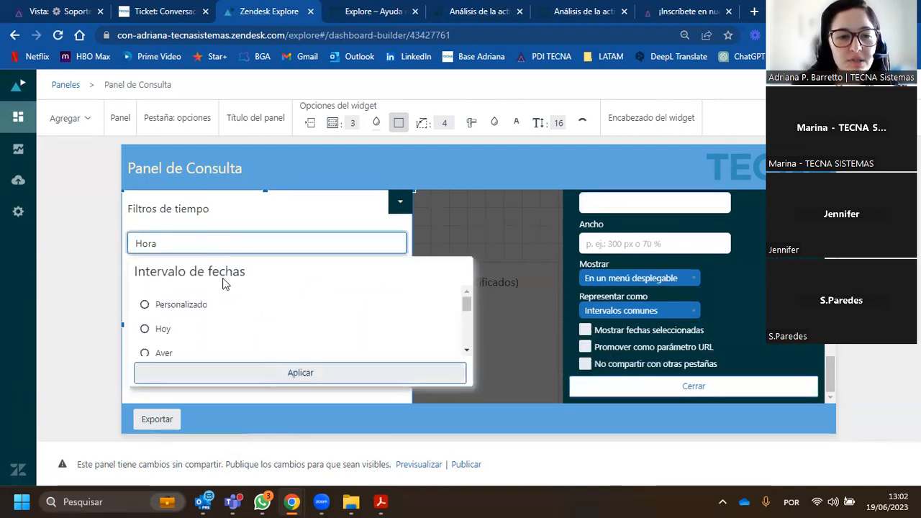
pyautogui.scroll(-5, 220, 336)
pyautogui.scroll(5, 223, 329)
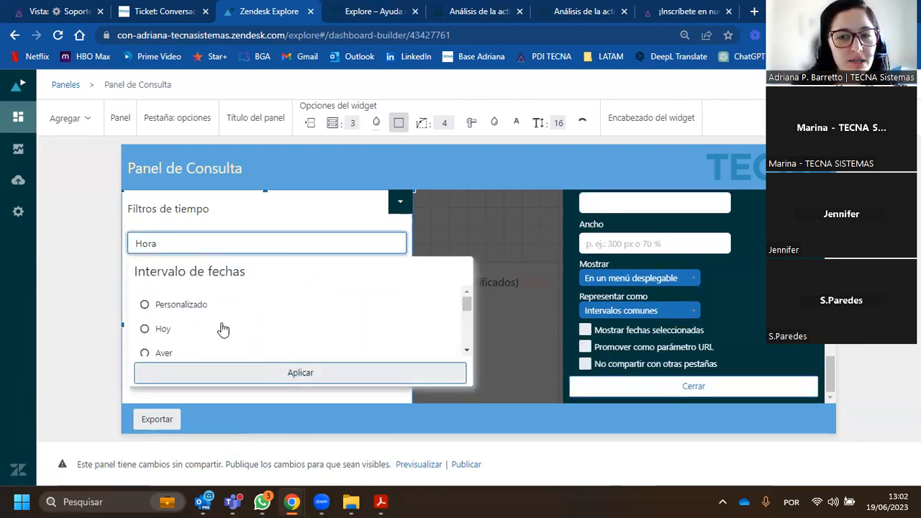
# - Represent the time filter as "Intervalos avanzados" and look through its Avanzado date range options
pyautogui.click(631, 312)
pyautogui.click(620, 385)
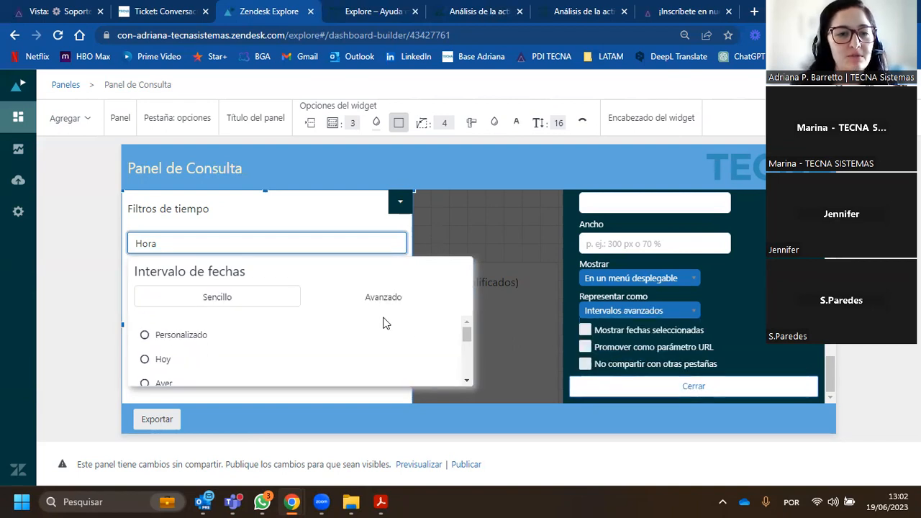
pyautogui.click(365, 297)
pyautogui.scroll(-10, 313, 340)
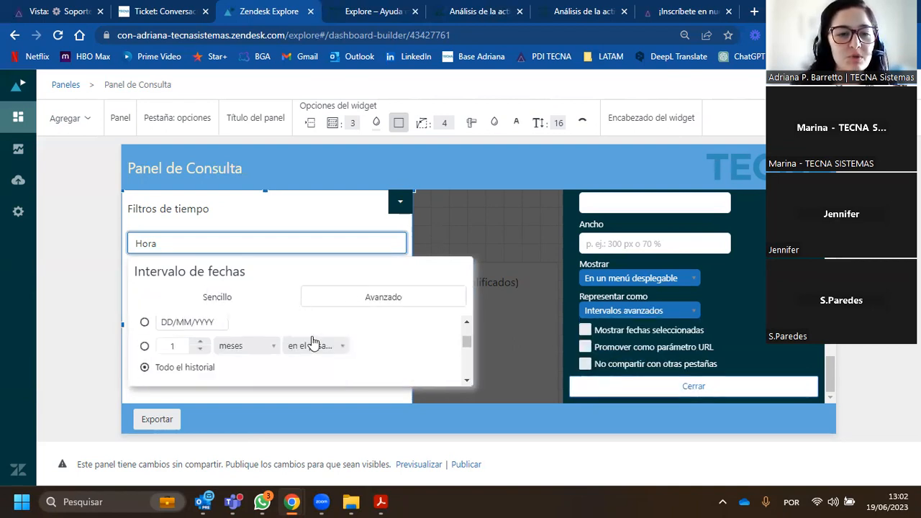
pyautogui.scroll(10, 334, 339)
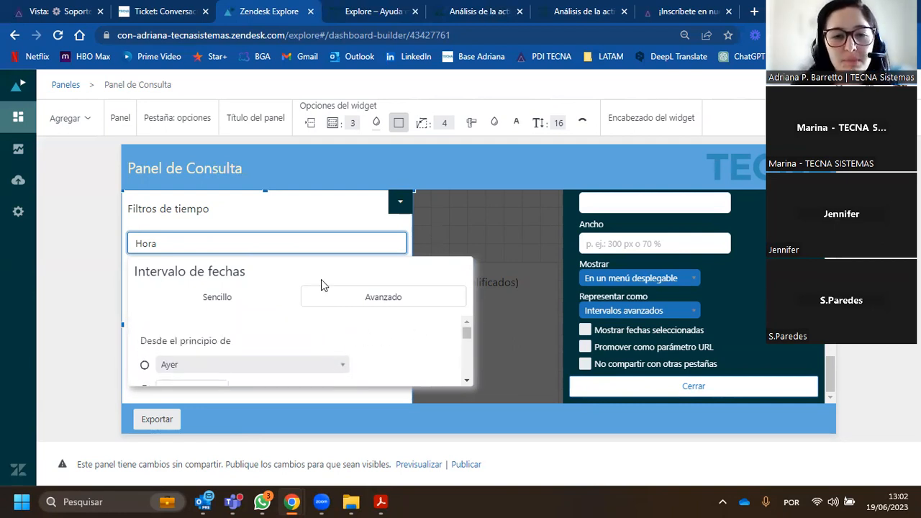
# - Enable "Mostrar fechas seleccionadas" for the time filter and set the position of the dates to Derecha
pyautogui.click(585, 330)
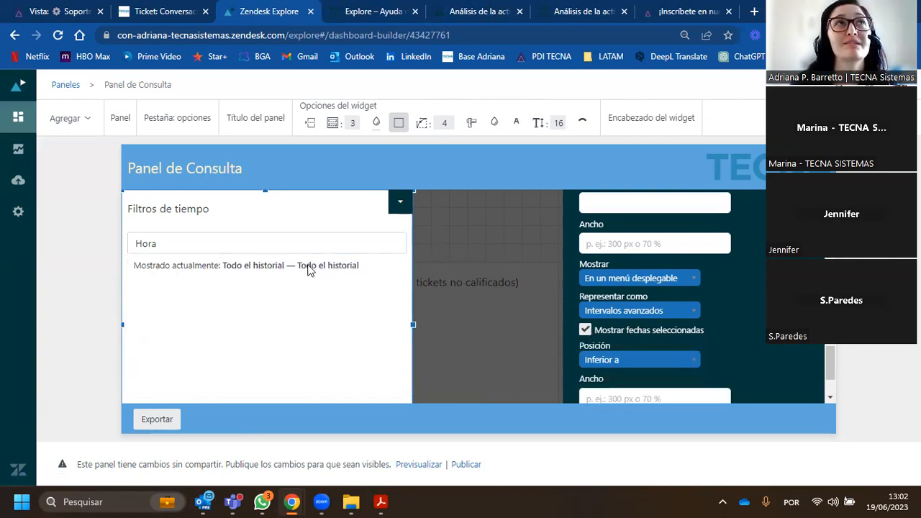
pyautogui.scroll(-1, 633, 306)
pyautogui.click(627, 295)
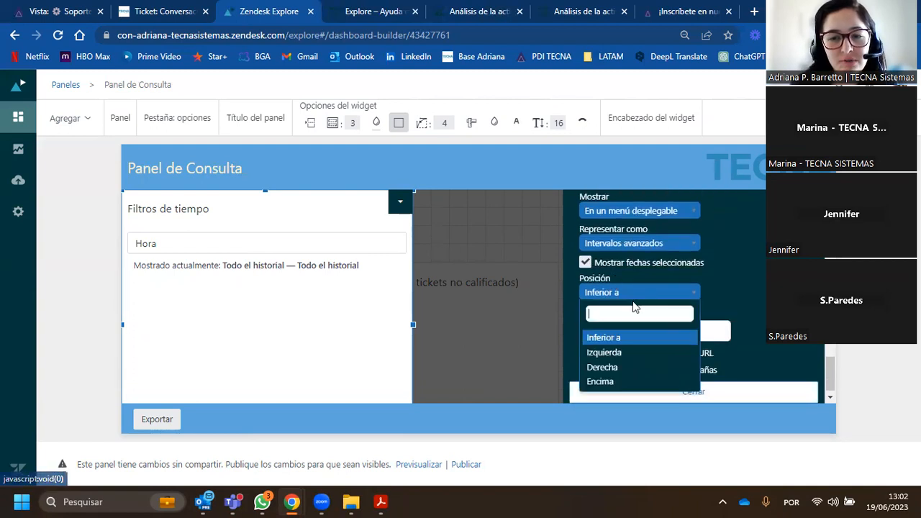
pyautogui.click(623, 368)
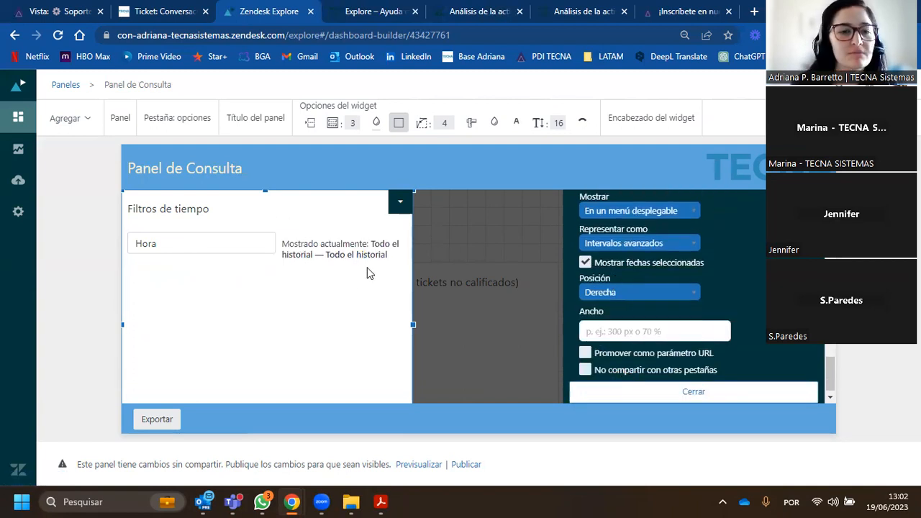
# - Enable "No compartir con otras pestañas" for the time filter and close its widget settings
pyautogui.scroll(-1, 626, 287)
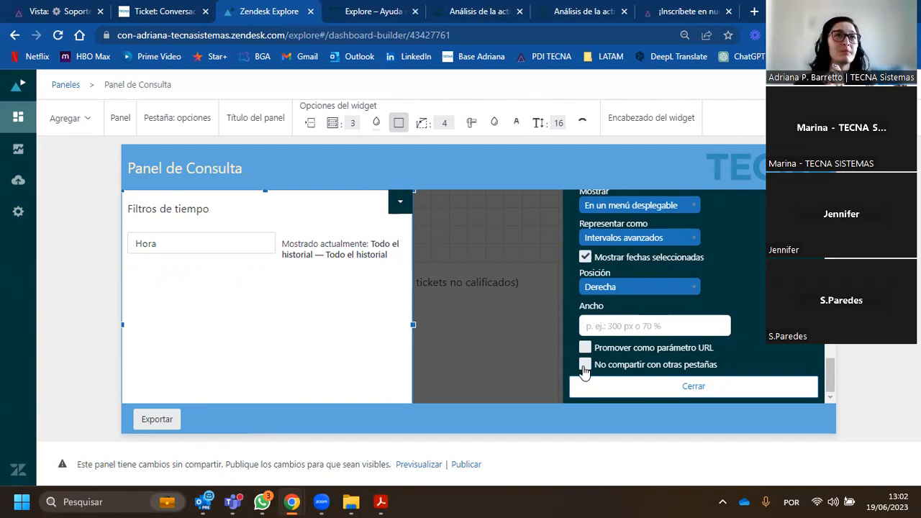
pyautogui.scroll(5, 585, 318)
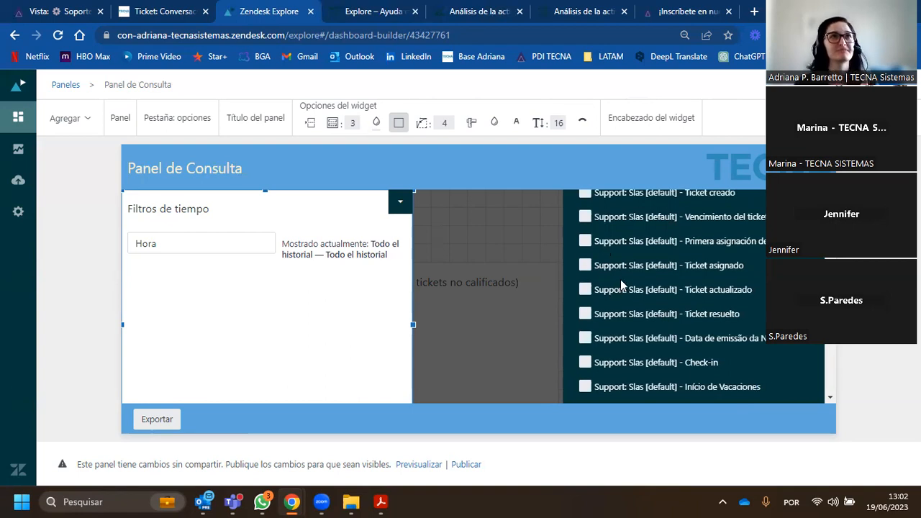
pyautogui.scroll(-6, 623, 290)
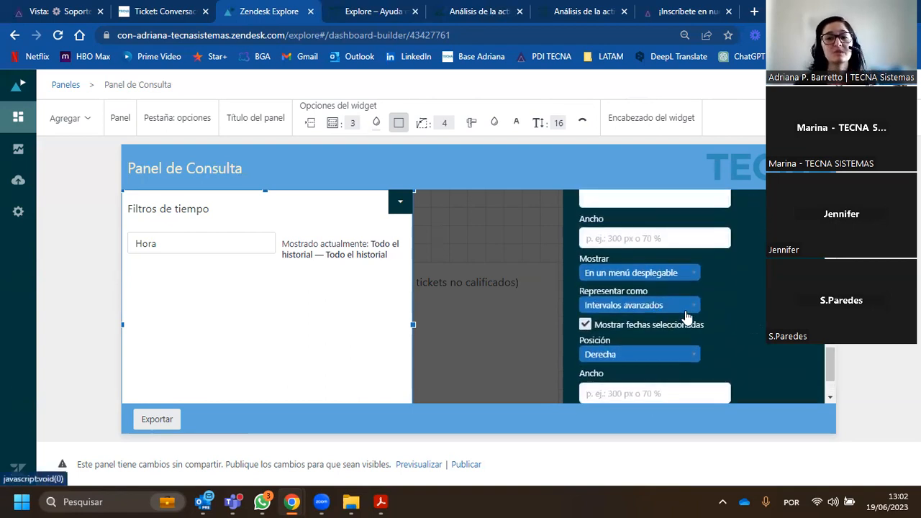
pyautogui.scroll(-2, 687, 317)
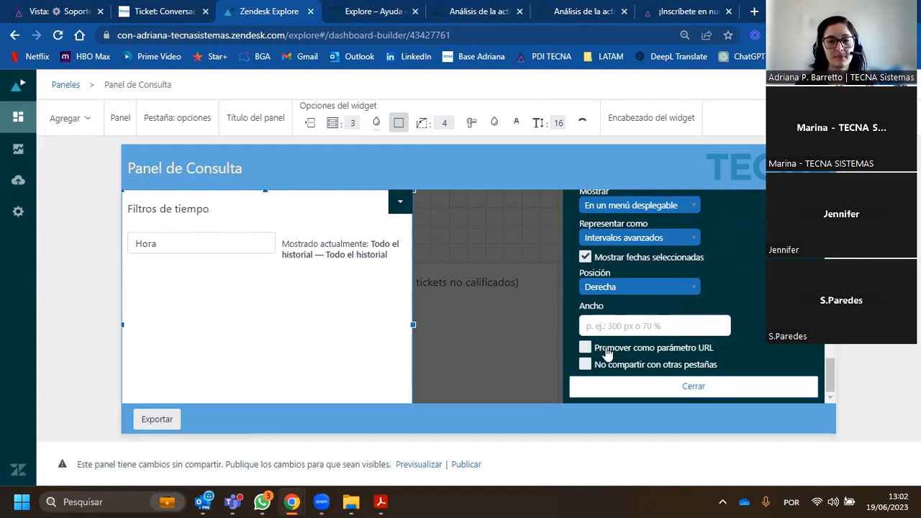
pyautogui.click(587, 367)
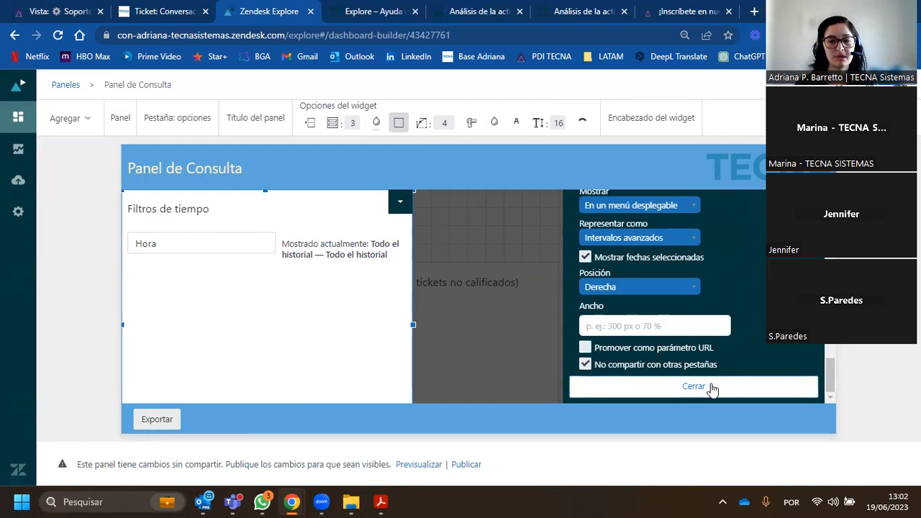
pyautogui.click(708, 386)
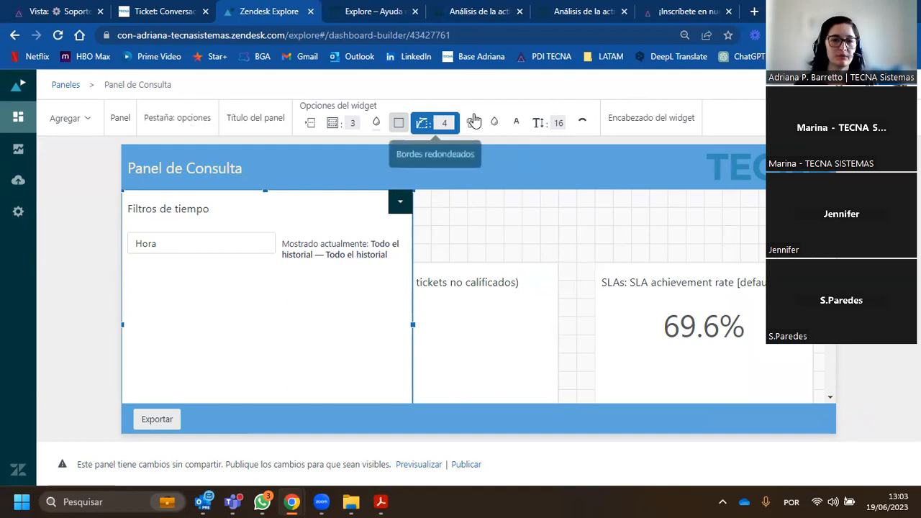
# - Hide the time filter widget's header and reduce its height so it fits above the returned-products chart
pyautogui.click(311, 125)
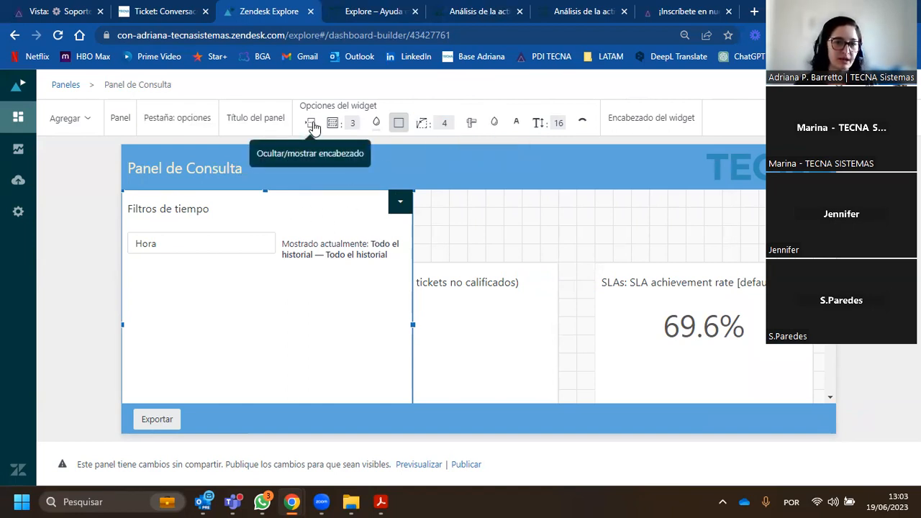
pyautogui.scroll(-2, 289, 241)
pyautogui.moveTo(265, 326); pyautogui.dragTo(266, 236)
pyautogui.moveTo(269, 280); pyautogui.dragTo(269, 356)
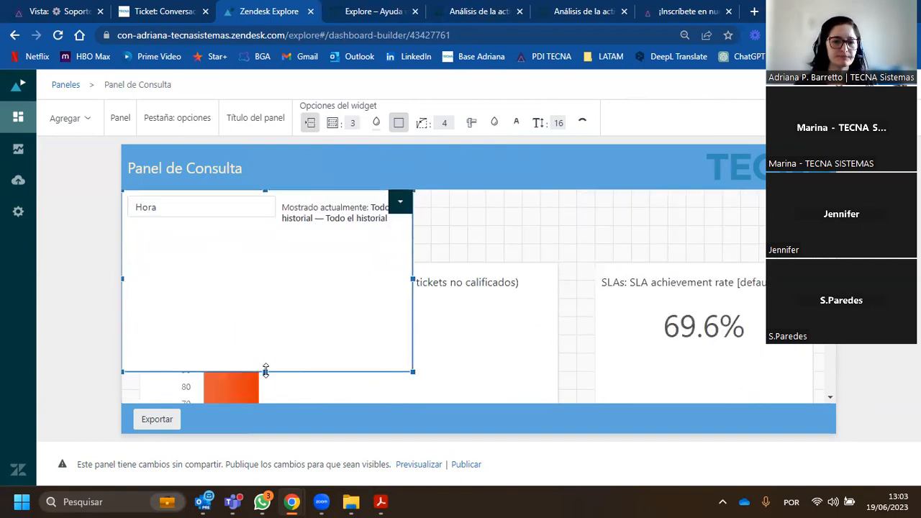
pyautogui.moveTo(269, 255); pyautogui.dragTo(302, 241)
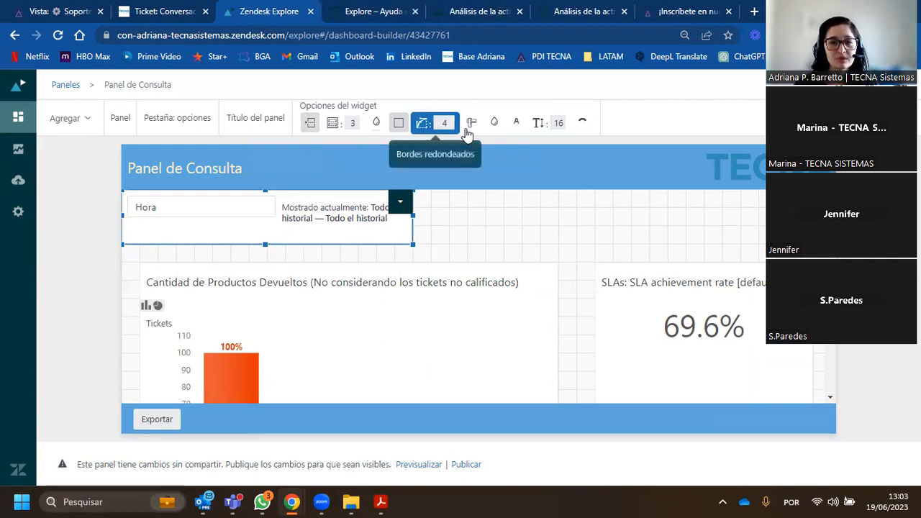
# - Make the time filter widget's background transparent so it blends with the dashboard
pyautogui.click(495, 126)
pyautogui.moveTo(652, 262); pyautogui.dragTo(633, 260)
pyautogui.click(702, 303)
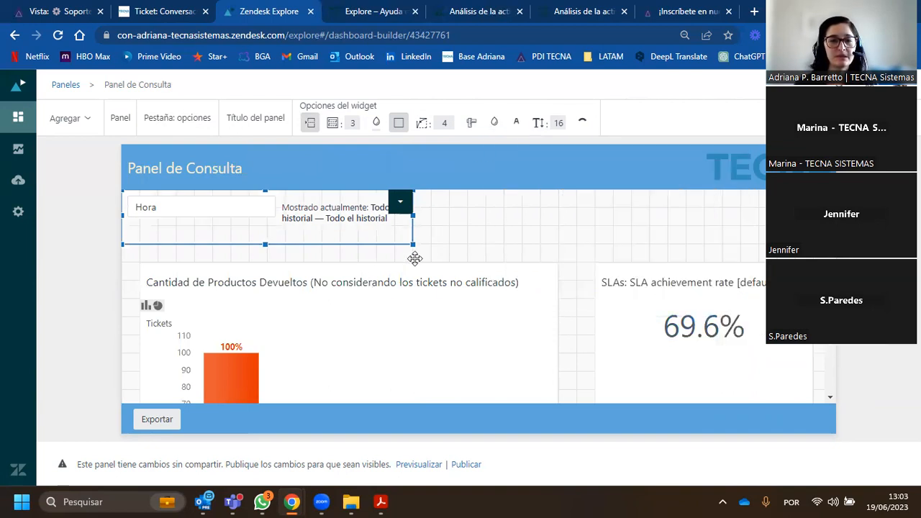
# - Filter the dashboard's time filter to Última semana and check the returned-products chart
pyautogui.click(482, 235)
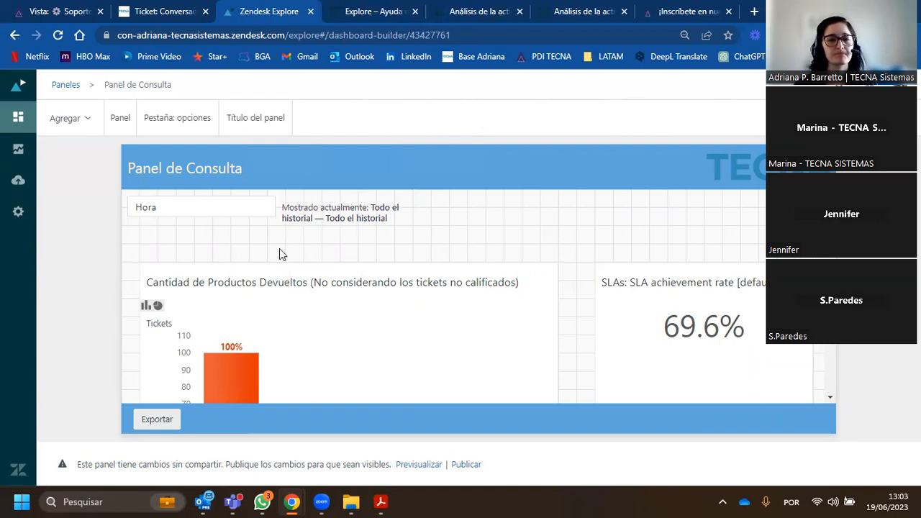
pyautogui.click(232, 212)
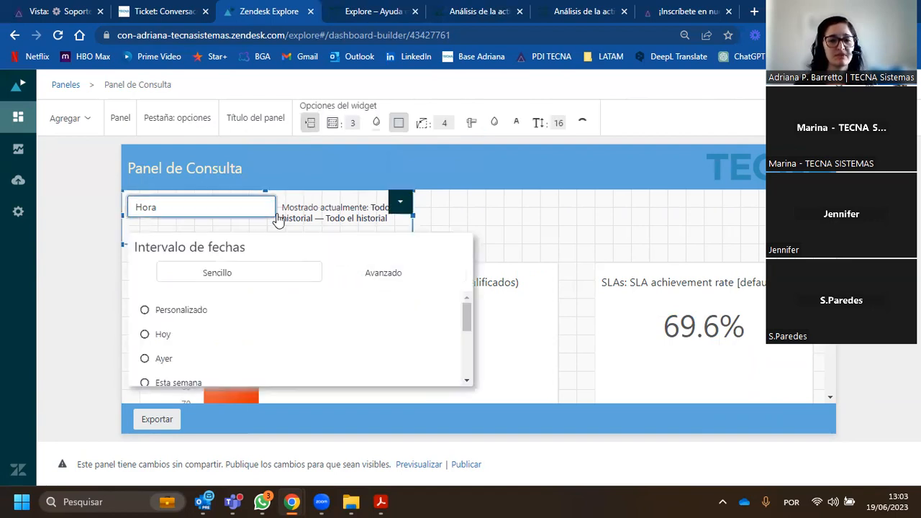
pyautogui.scroll(-1, 189, 352)
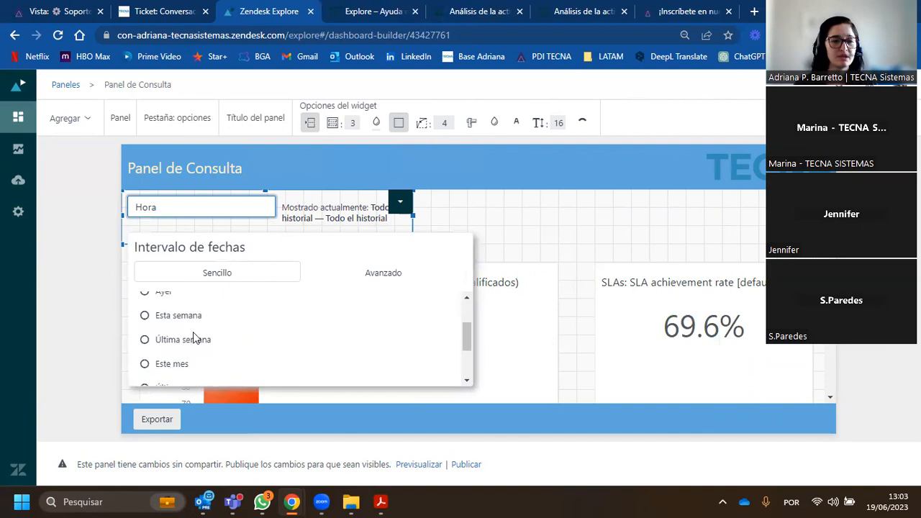
pyautogui.click(163, 341)
pyautogui.click(92, 317)
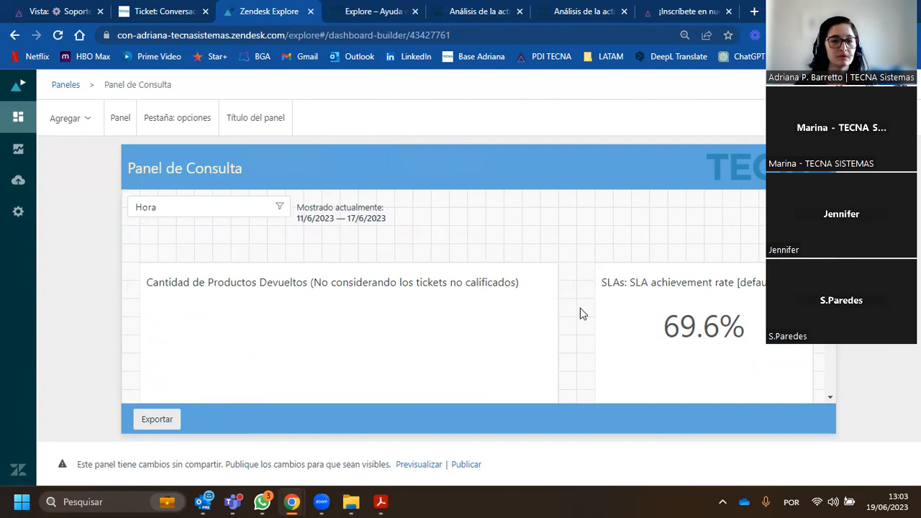
pyautogui.scroll(-2, 583, 314)
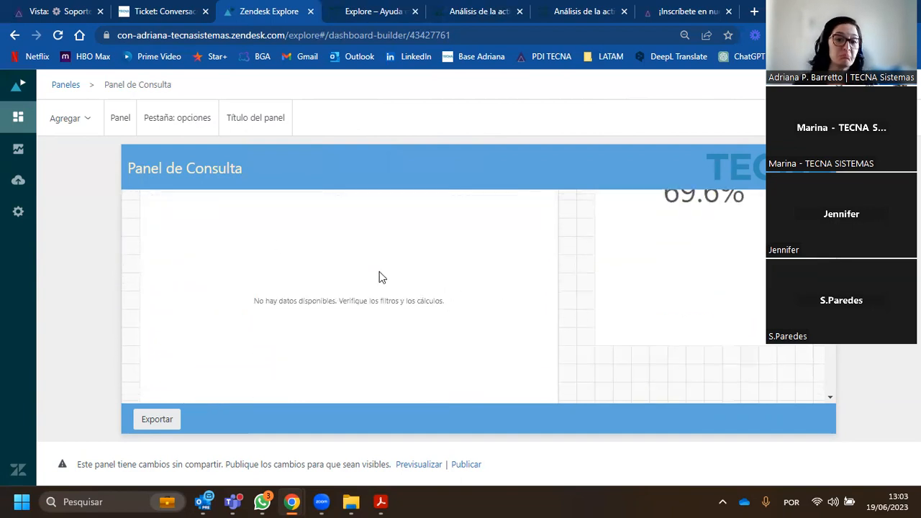
pyautogui.scroll(2, 305, 274)
# - Switch the time filter to Último mes and check the returned-products chart
pyautogui.click(212, 208)
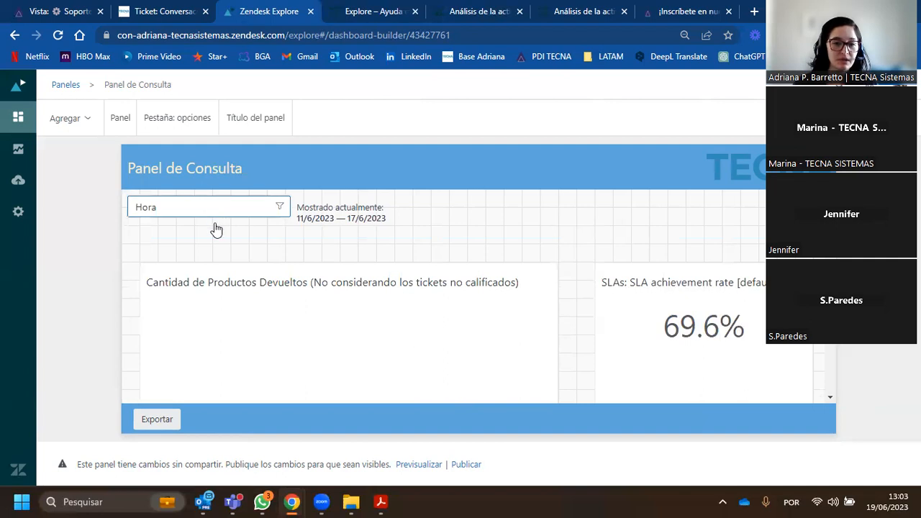
pyautogui.scroll(-3, 214, 305)
pyautogui.click(162, 321)
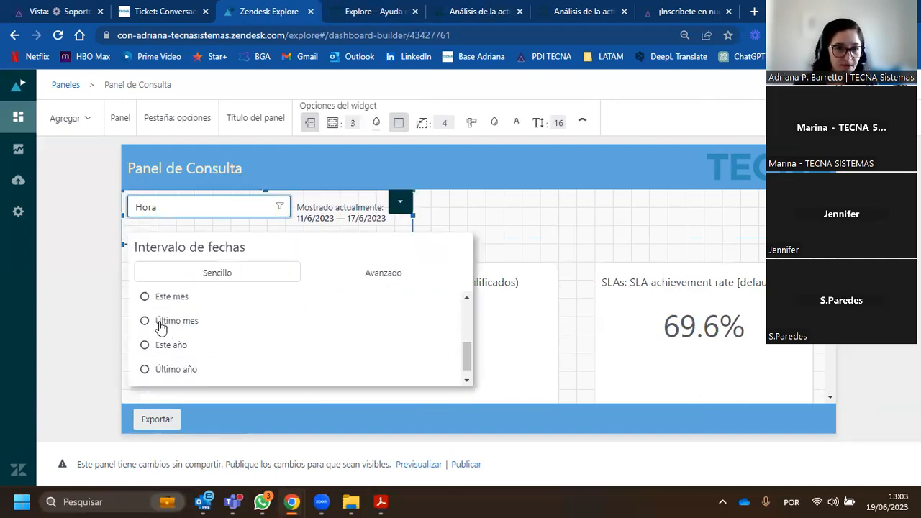
pyautogui.click(72, 320)
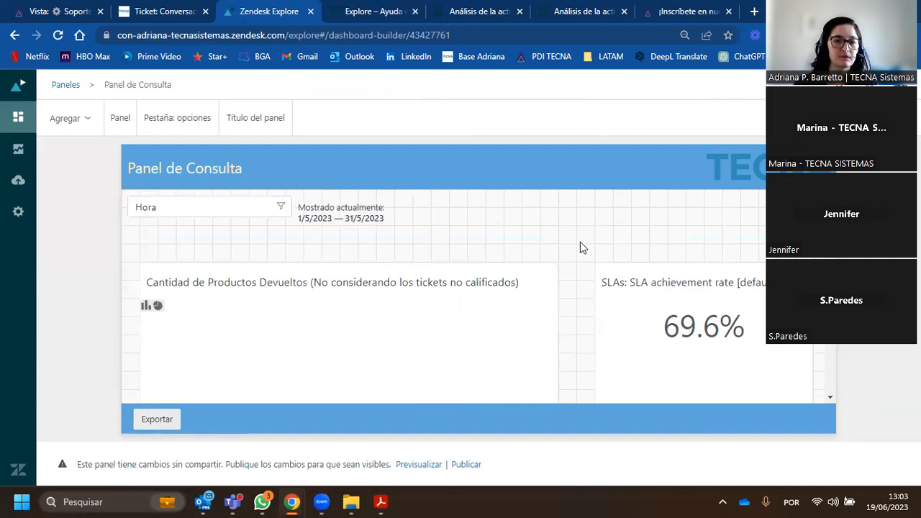
pyautogui.scroll(-3, 580, 245)
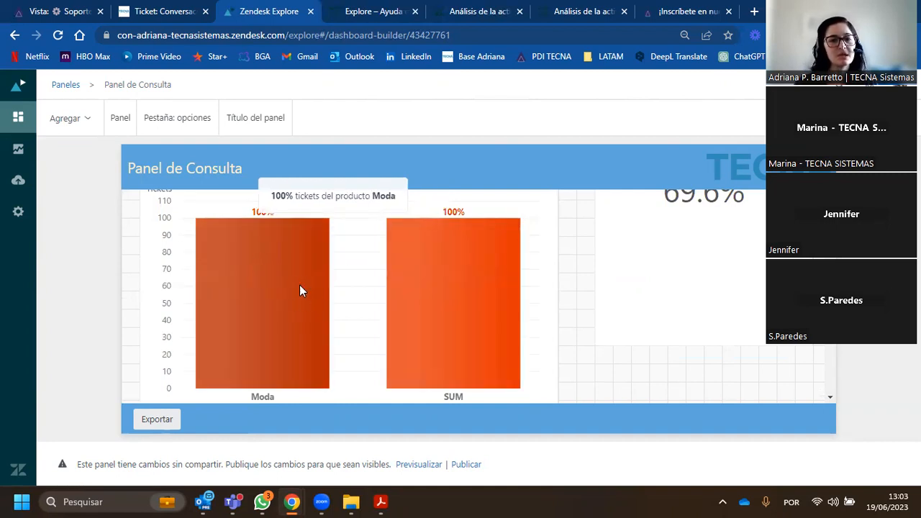
pyautogui.scroll(2, 291, 281)
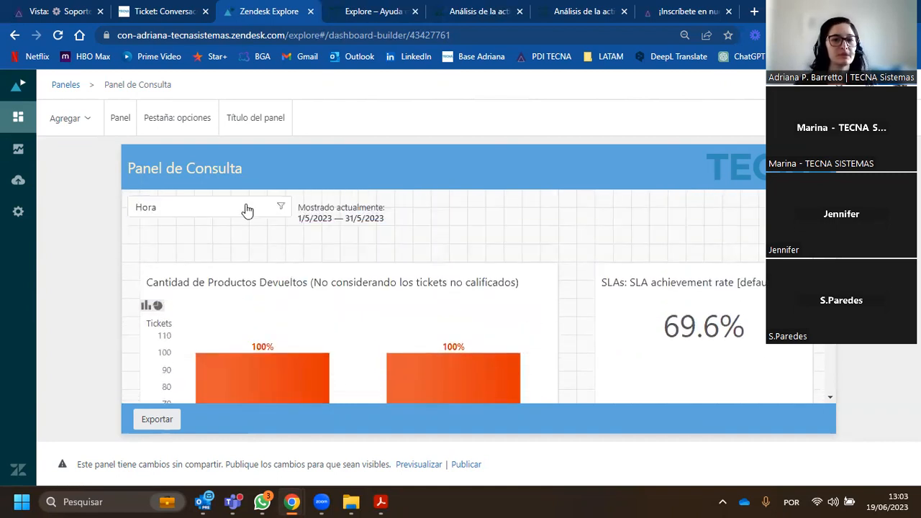
# - Set the time filter back to Todo el historial and review the returned-products chart
pyautogui.click(247, 209)
pyautogui.scroll(-5, 198, 338)
pyautogui.click(180, 381)
pyautogui.click(64, 321)
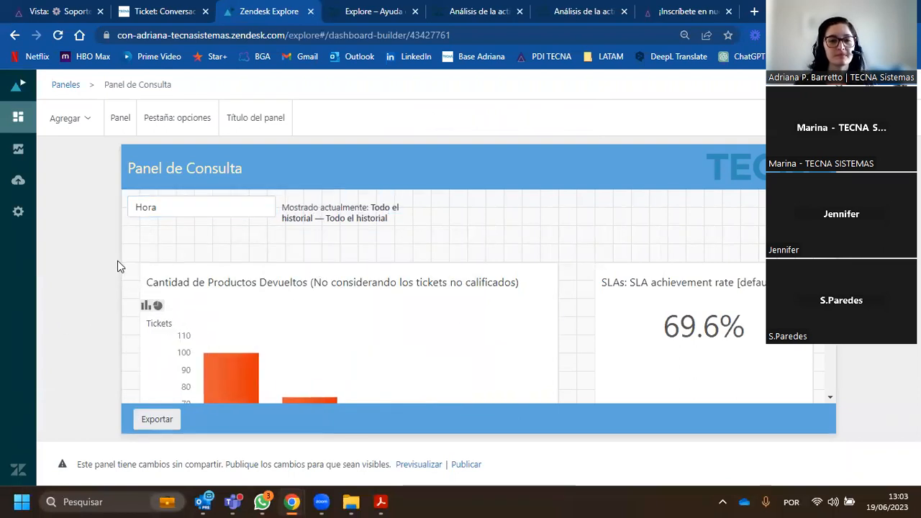
pyautogui.scroll(-1, 242, 302)
pyautogui.moveTo(242, 302)
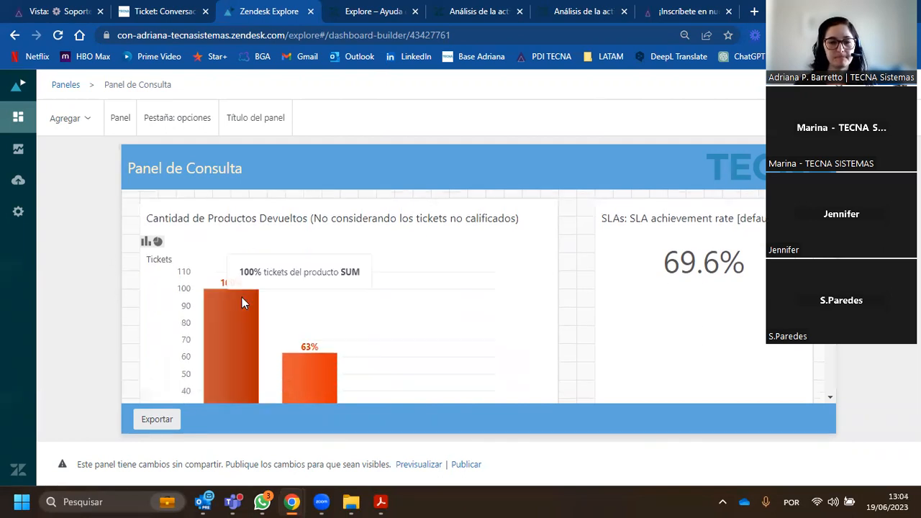
pyautogui.scroll(-2, 216, 302)
pyautogui.scroll(3, 231, 317)
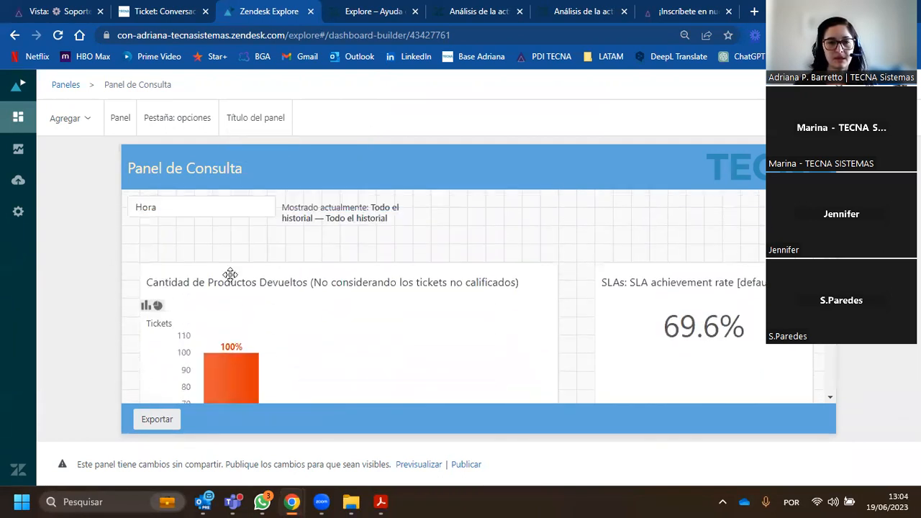
# - Add a data filter from the Support: Tickets [default] dataset with the Grupo del ticket column
pyautogui.click(81, 123)
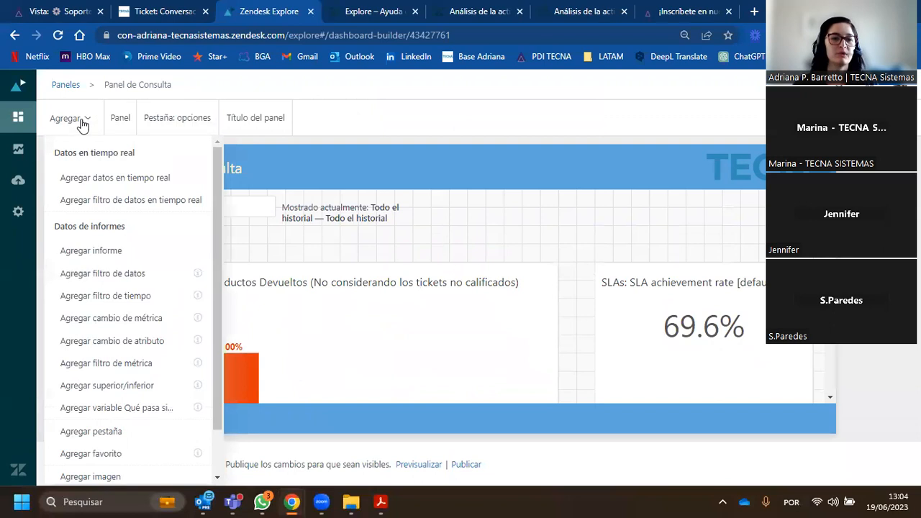
pyautogui.click(137, 280)
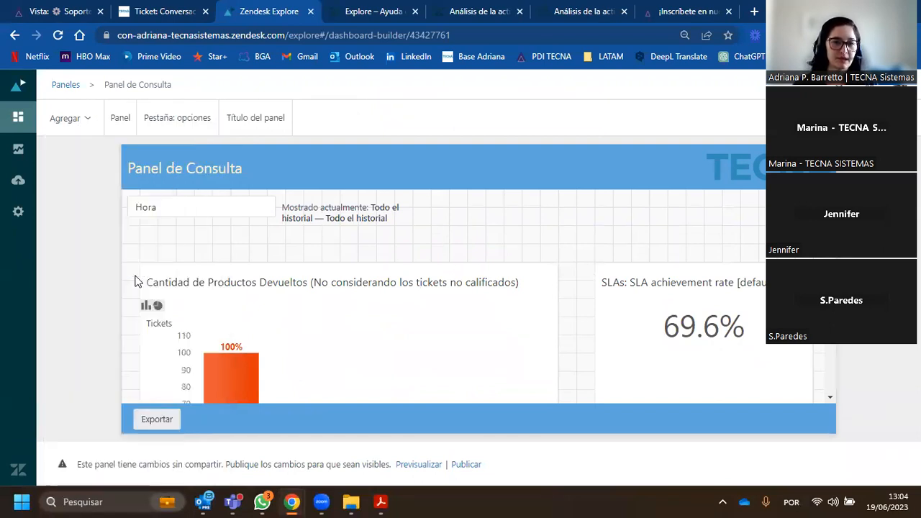
pyautogui.click(174, 243)
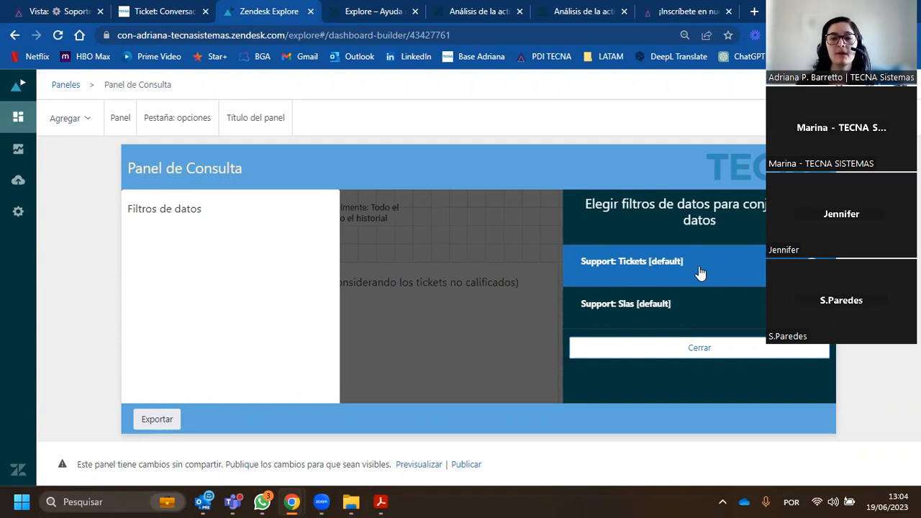
pyautogui.click(663, 271)
pyautogui.click(657, 260)
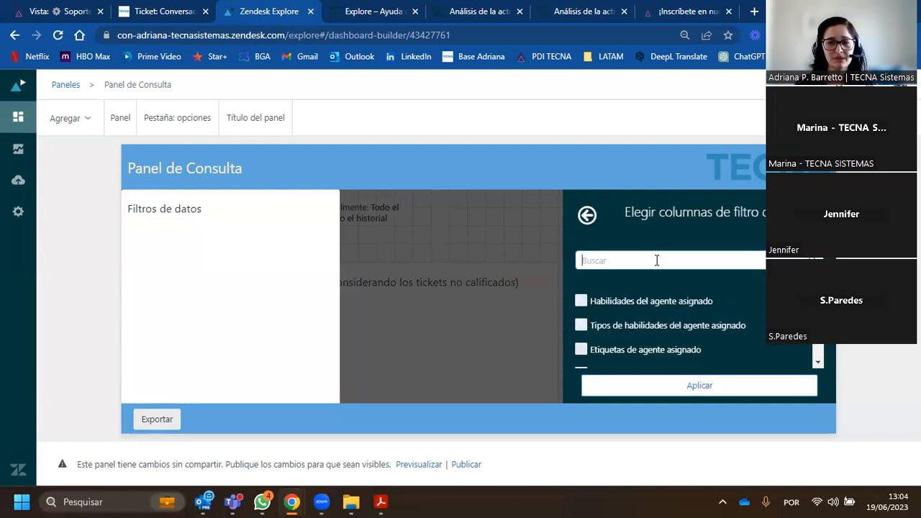
pyautogui.write('grupo')
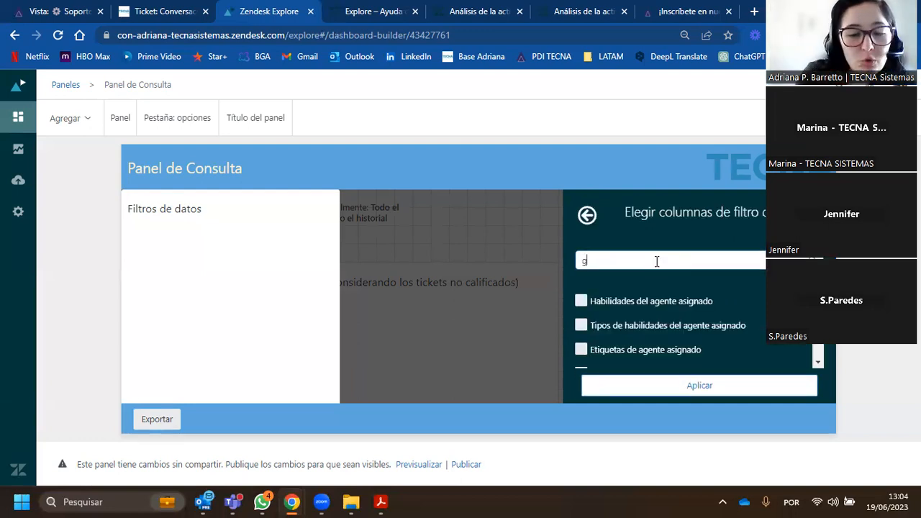
pyautogui.click(582, 301)
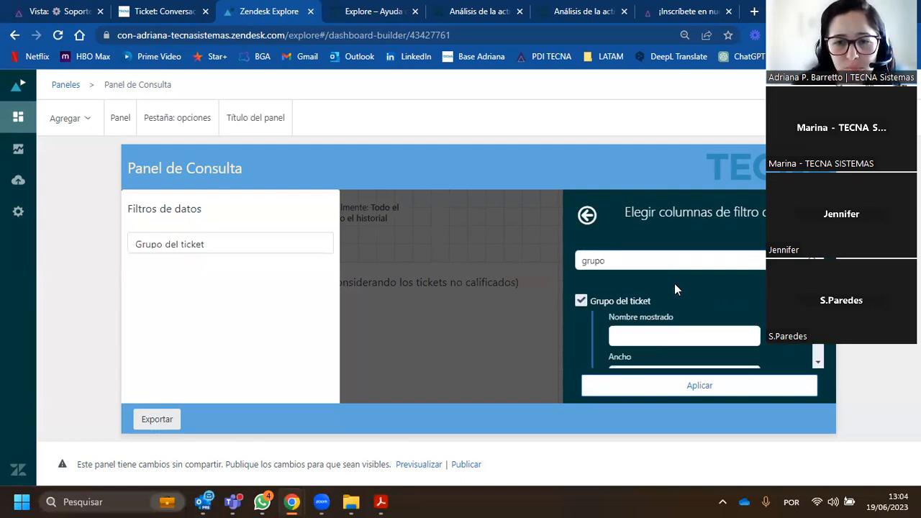
# - Enable Indicaciones en cascada and "No compartir con otras pestañas" for the Grupo del ticket filter and apply the settings
pyautogui.scroll(-1, 683, 294)
pyautogui.scroll(-1, 675, 308)
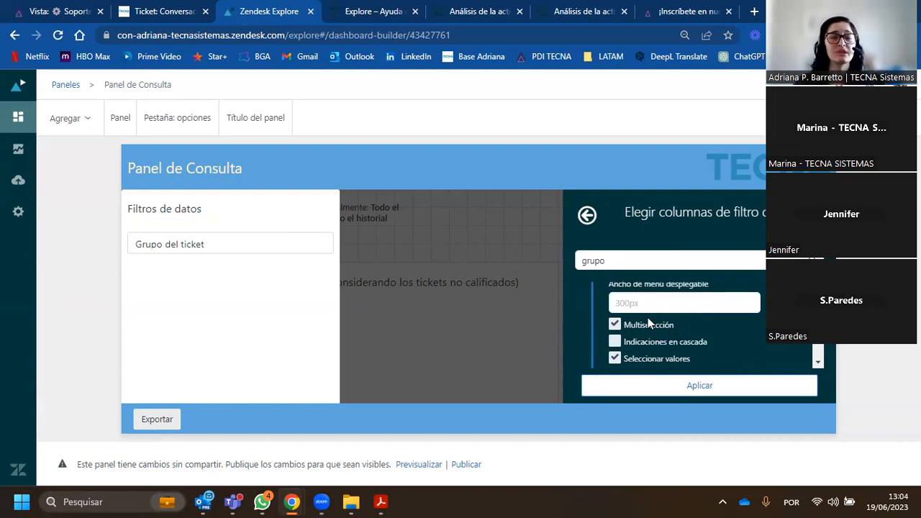
pyautogui.scroll(-2, 670, 328)
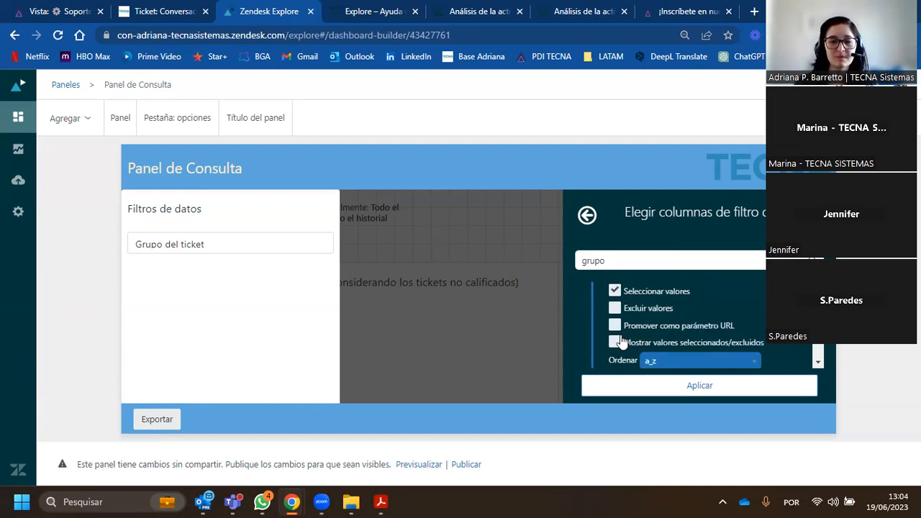
pyautogui.scroll(-2, 644, 338)
pyautogui.scroll(2, 635, 315)
pyautogui.scroll(2, 626, 345)
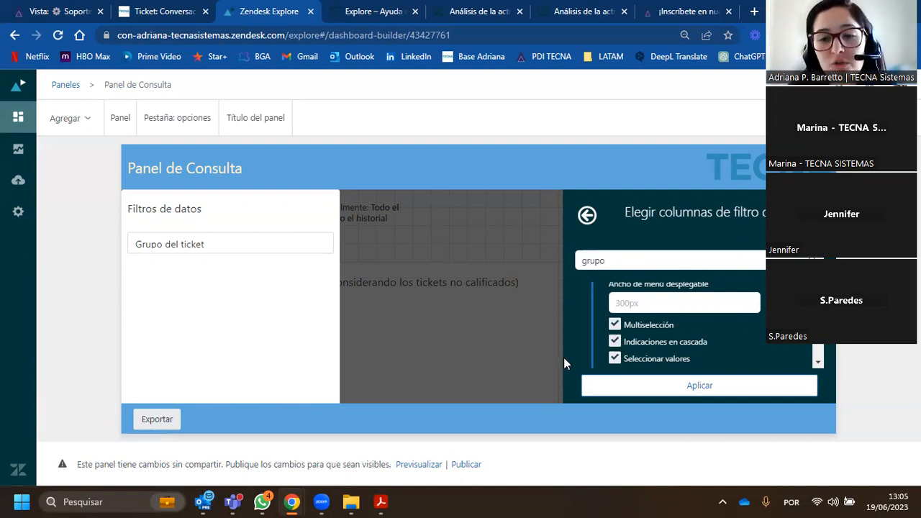
pyautogui.scroll(-4, 651, 320)
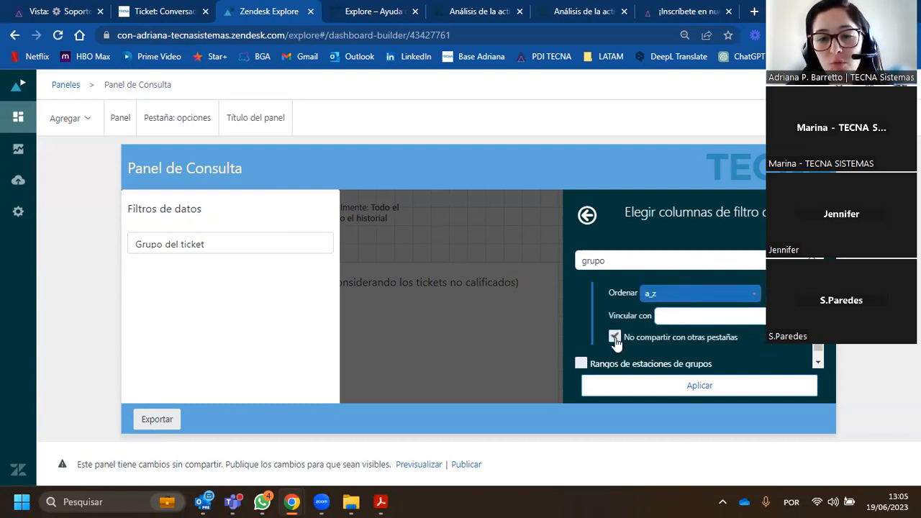
pyautogui.click(650, 390)
# - Hide the header of the Grupo del ticket filter widget
pyautogui.click(226, 210)
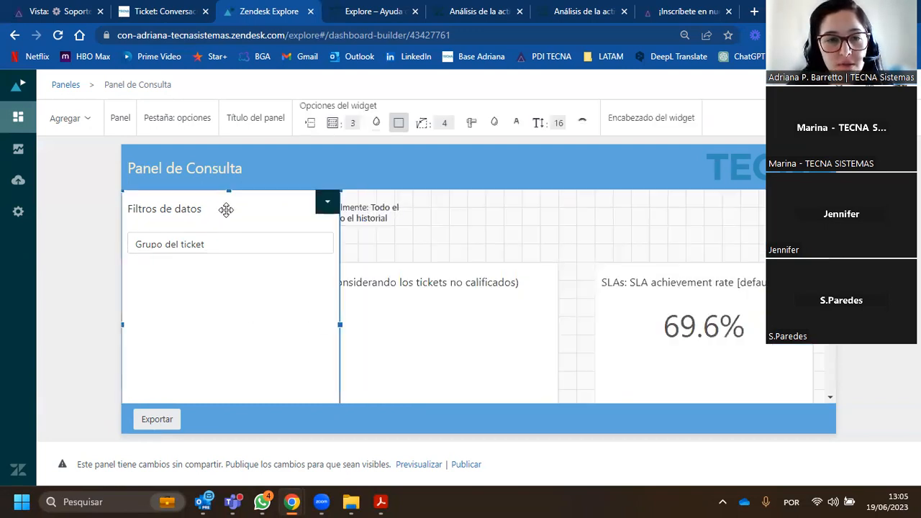
pyautogui.click(310, 125)
pyautogui.click(229, 167)
pyautogui.click(410, 228)
# - Move the Grupo del ticket filter beside the time filter and reduce its height to fit above the reports
pyautogui.click(239, 202)
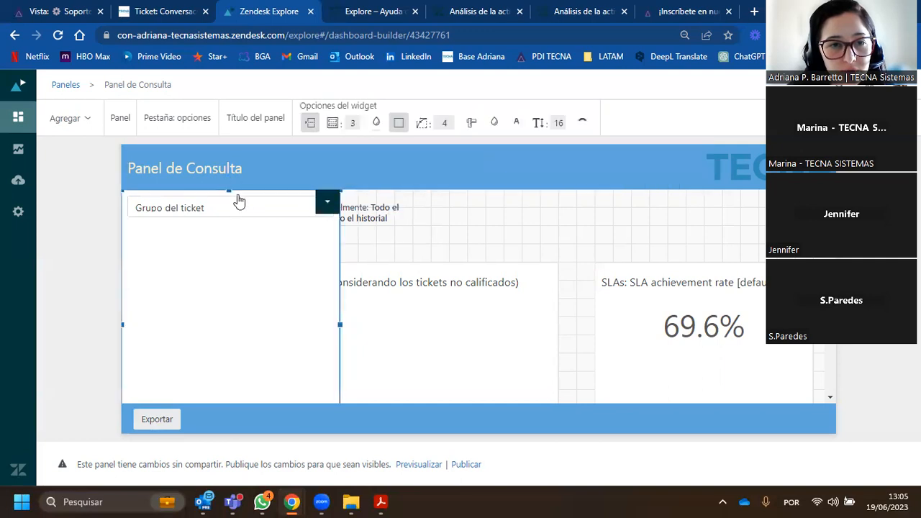
pyautogui.moveTo(227, 190); pyautogui.dragTo(561, 200)
pyautogui.moveTo(539, 334); pyautogui.dragTo(532, 246)
# - Filter Grupo del ticket to Análisis de Llamados and check the reports on the dashboard
pyautogui.click(523, 214)
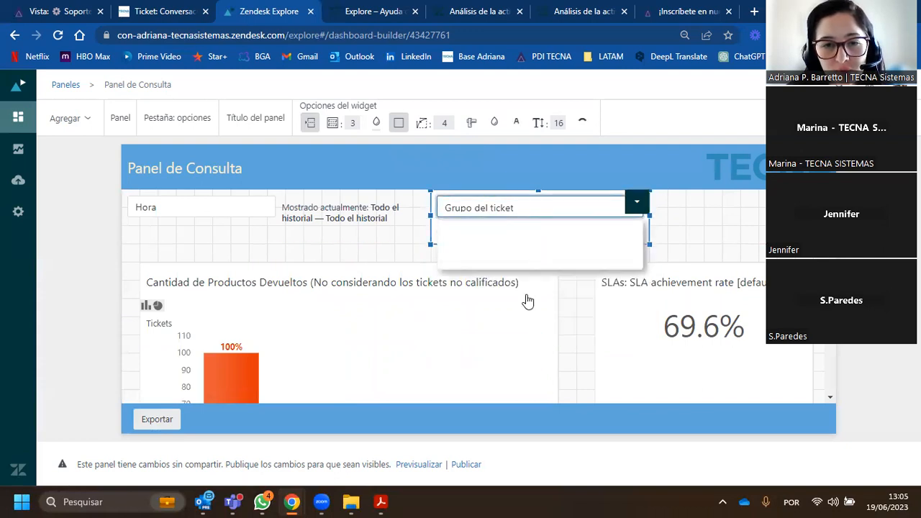
pyautogui.click(487, 346)
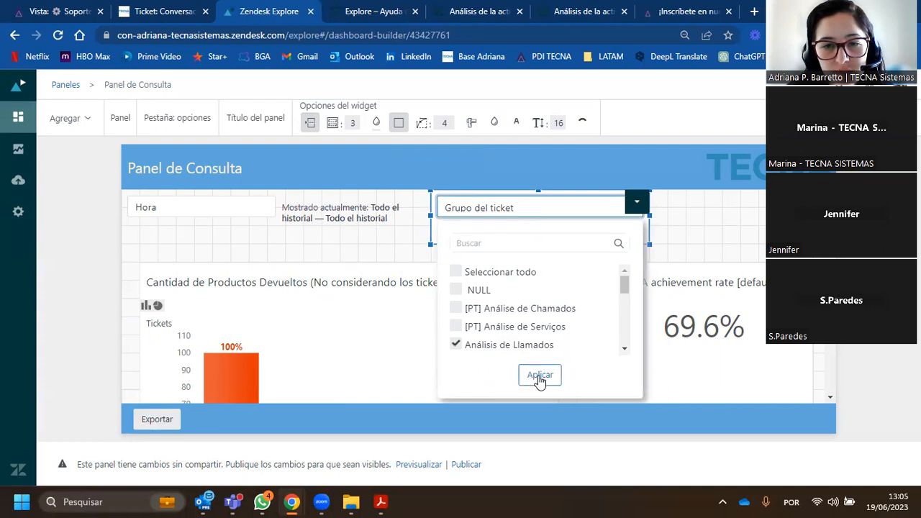
pyautogui.click(539, 375)
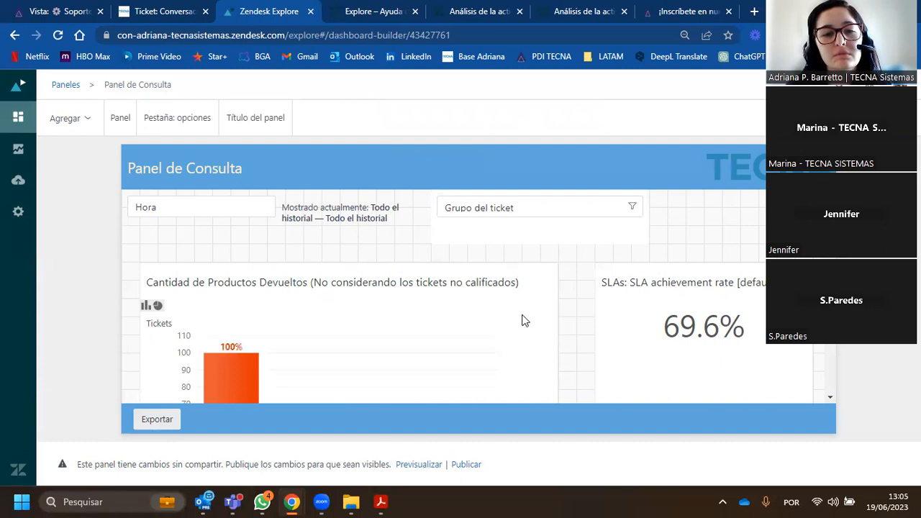
pyautogui.scroll(-2, 521, 320)
pyautogui.scroll(1, 523, 322)
pyautogui.scroll(1, 523, 322)
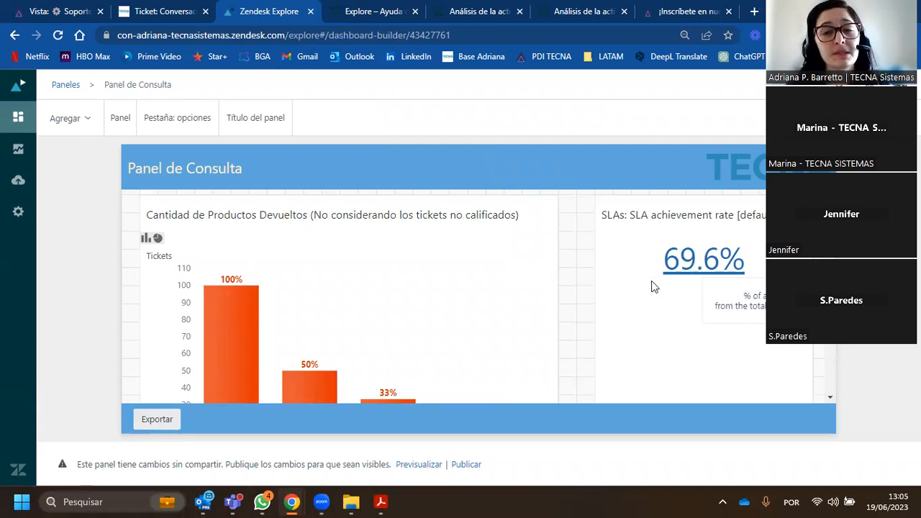
pyautogui.scroll(2, 587, 303)
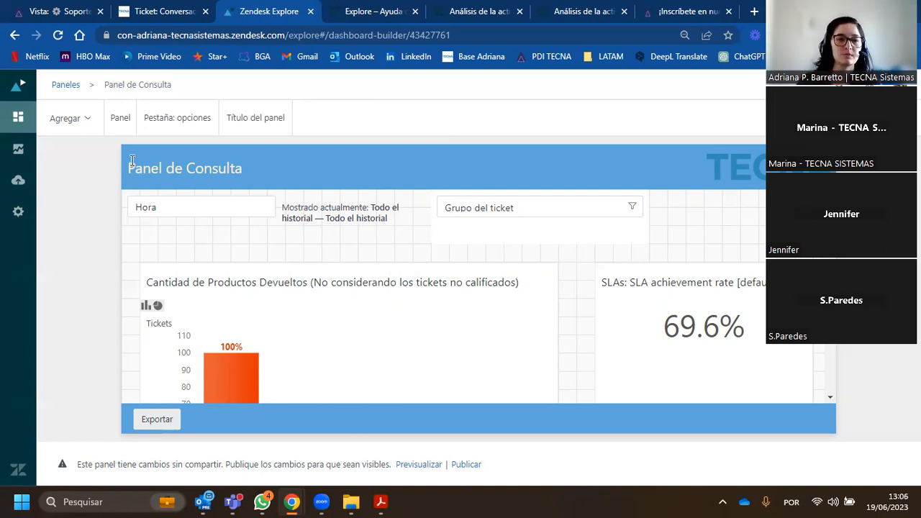
# - Add a second tab to the dashboard
pyautogui.click(82, 120)
pyautogui.scroll(-1, 100, 341)
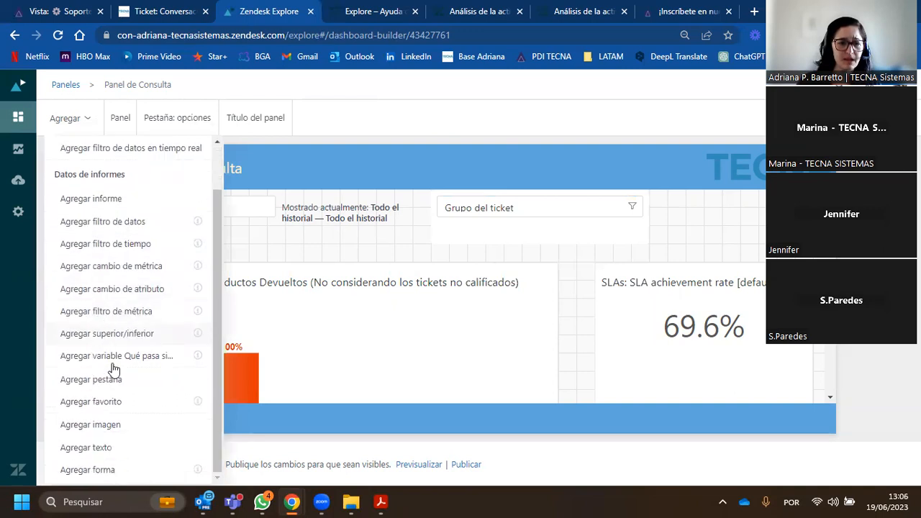
pyautogui.click(113, 385)
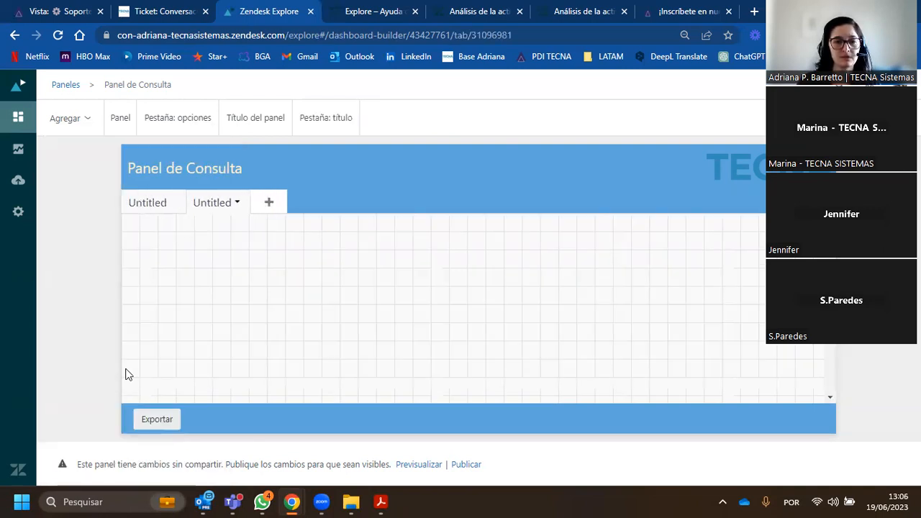
# - Rename the first dashboard tab, which holds the filters and reports, as Volumetría
pyautogui.click(146, 205)
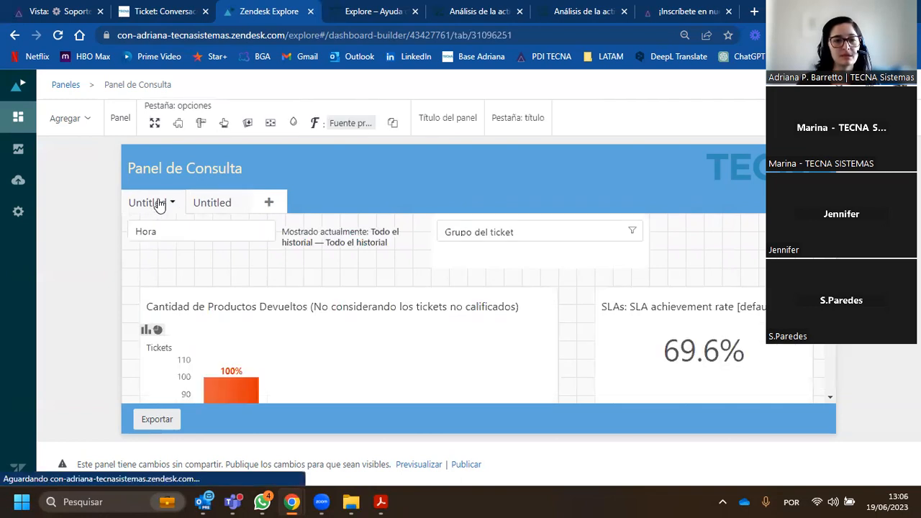
pyautogui.click(174, 203)
pyautogui.click(195, 236)
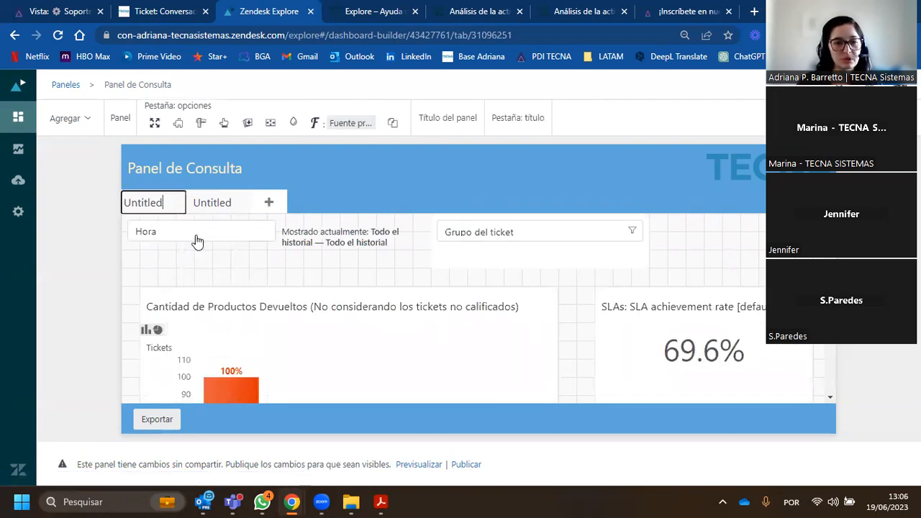
pyautogui.press('BackSpace')
pyautogui.press('BackSpace')
pyautogui.press('BackSpace')
pyautogui.press('BackSpace')
pyautogui.press('BackSpace')
pyautogui.press('BackSpace')
pyautogui.press('BackSpace')
pyautogui.press('BackSpace')
pyautogui.write('Suppor')
pyautogui.press('BackSpace')
pyautogui.press('BackSpace')
pyautogui.press('BackSpace')
pyautogui.press('BackSpace')
pyautogui.press('BackSpace')
pyautogui.press('BackSpace')
pyautogui.write('Volumetría')
pyautogui.press('Return')
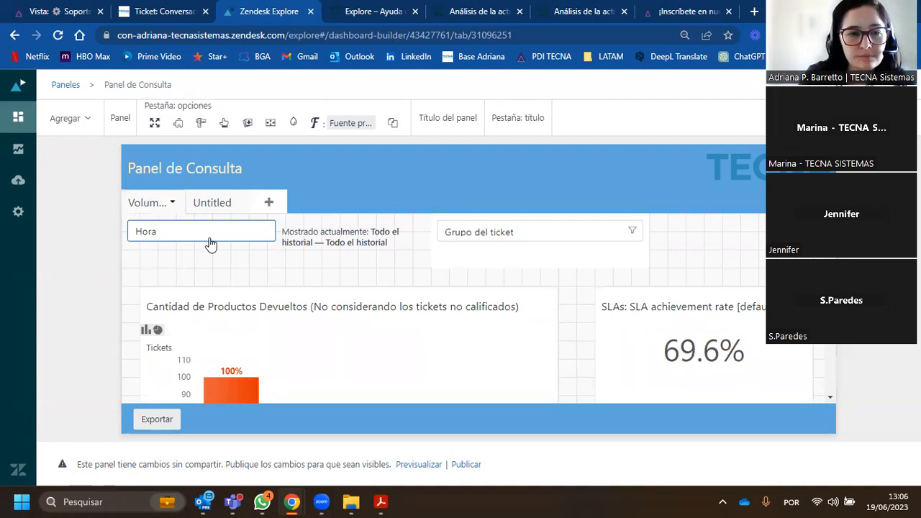
# - Rename the second dashboard tab, which is still untitled, as SLA
pyautogui.click(226, 203)
pyautogui.click(238, 204)
pyautogui.click(271, 241)
pyautogui.press('BackSpace')
pyautogui.press('BackSpace')
pyautogui.press('BackSpace')
pyautogui.press('BackSpace')
pyautogui.press('BackSpace')
pyautogui.press('BackSpace')
pyautogui.press('BackSpace')
pyautogui.press('BackSpace')
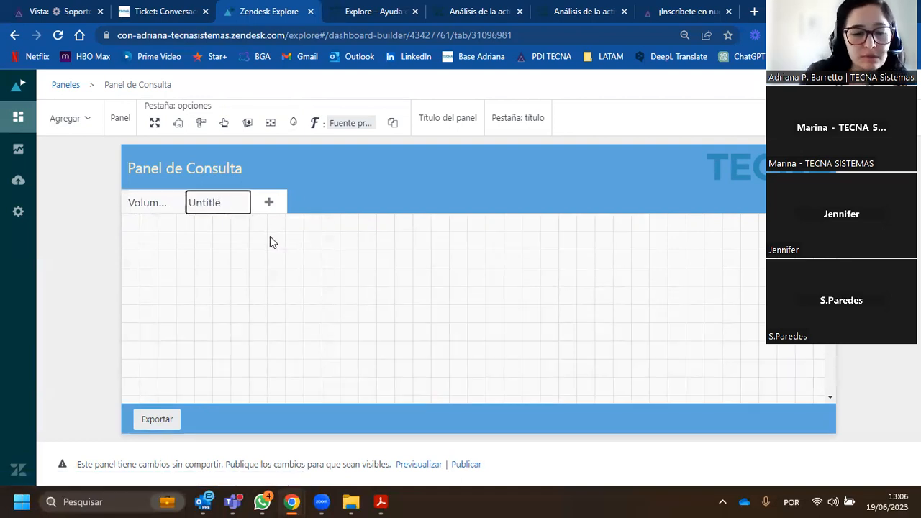
pyautogui.write('SLA')
pyautogui.press('Return')
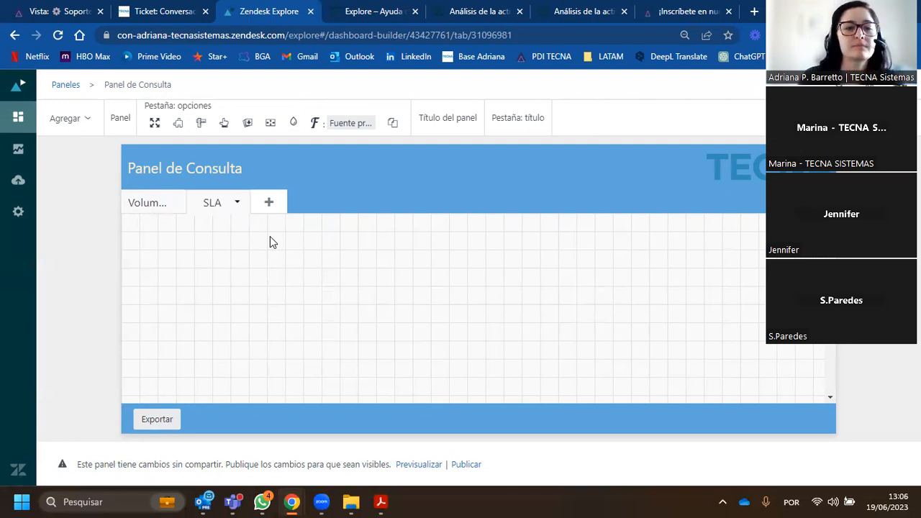
# - Compare the contents of the Volumetría and SLA tabs, ending on Volumetría
pyautogui.click(154, 207)
pyautogui.scroll(-4, 594, 317)
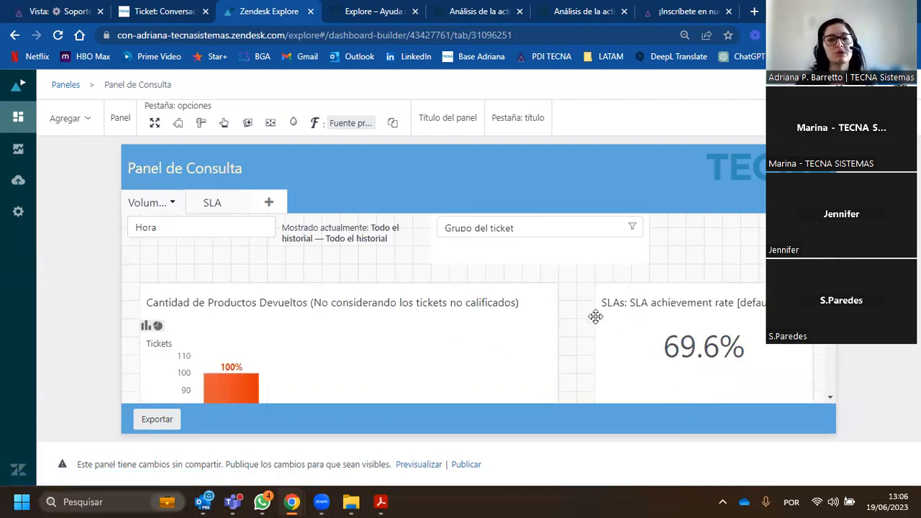
pyautogui.scroll(4, 546, 323)
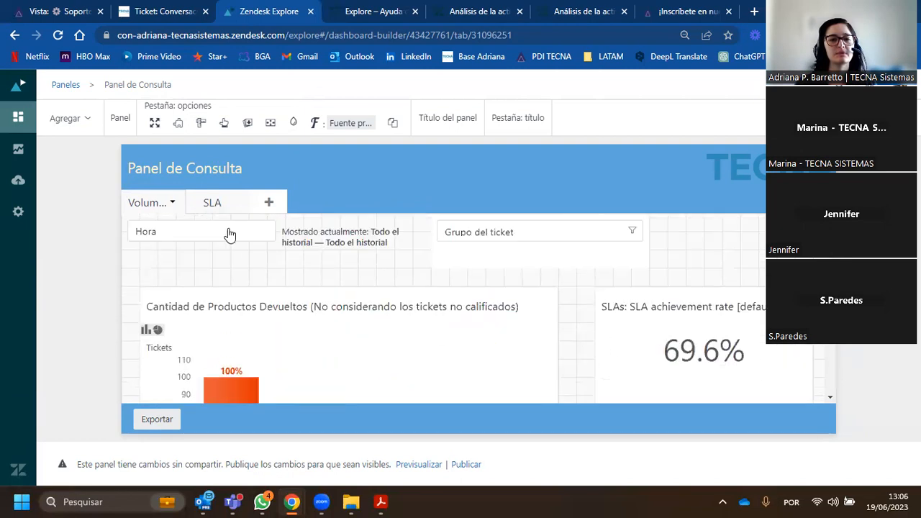
pyautogui.click(216, 202)
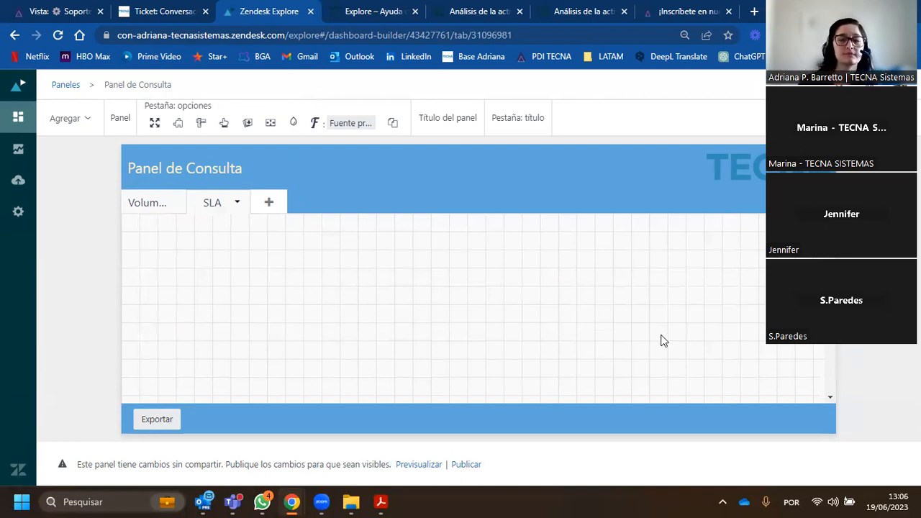
pyautogui.click(148, 203)
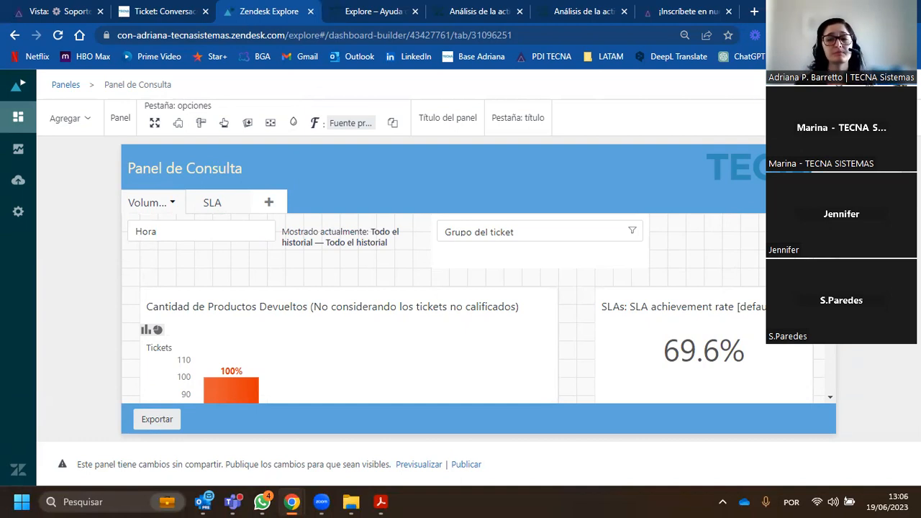
# - Share the dashboard with the Jurídico group by inviting it
pyautogui.click(856, 113)
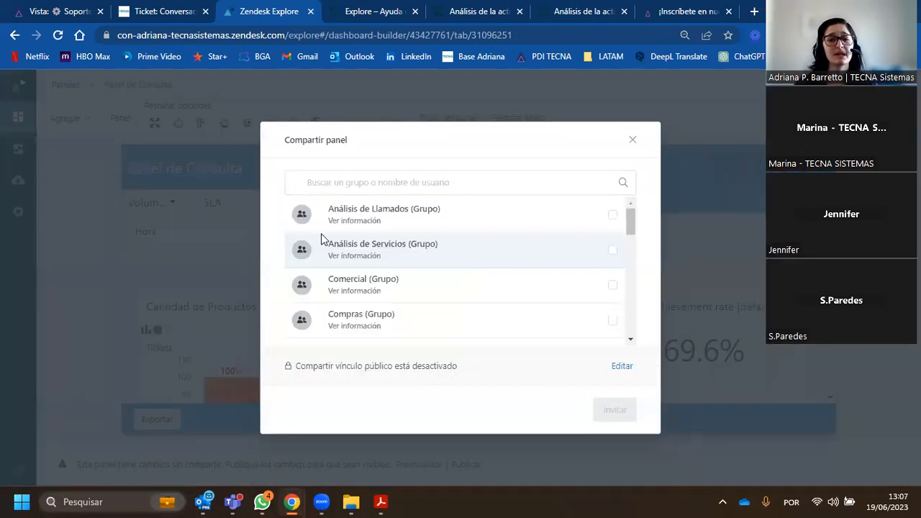
pyautogui.scroll(-1, 399, 274)
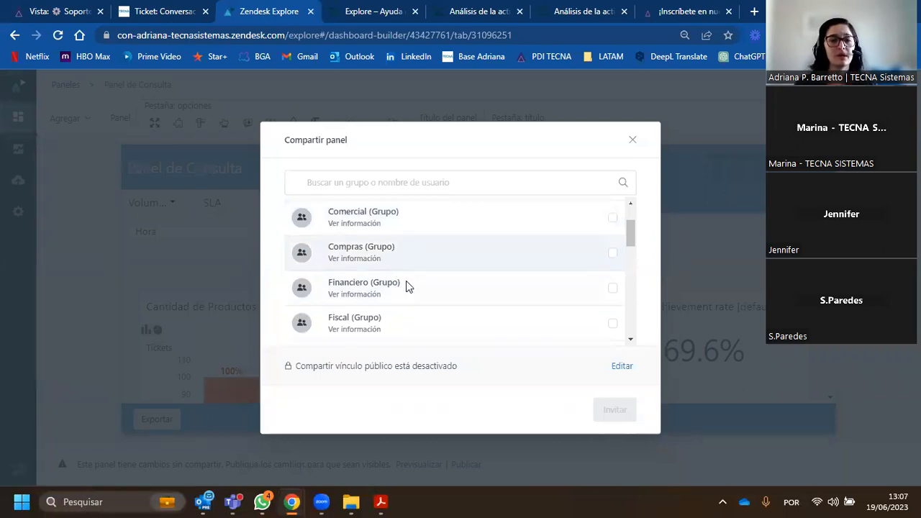
pyautogui.scroll(-2, 403, 281)
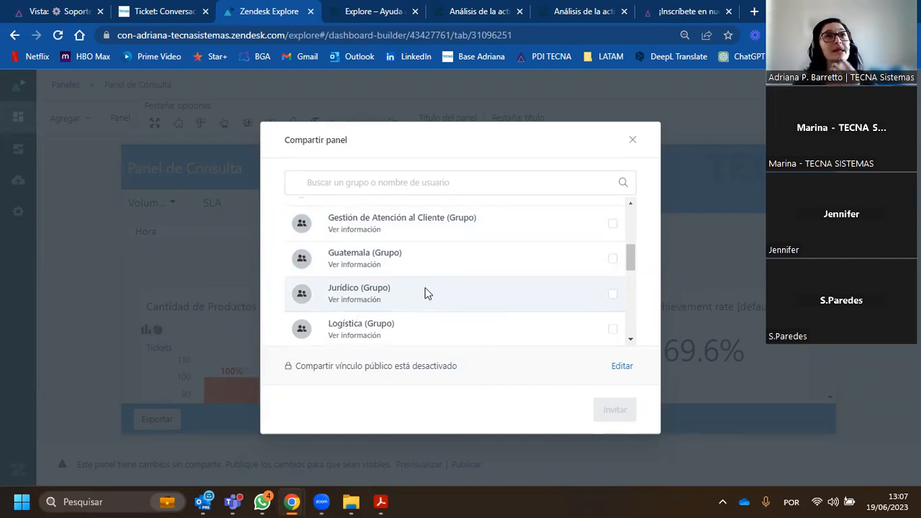
pyautogui.click(612, 294)
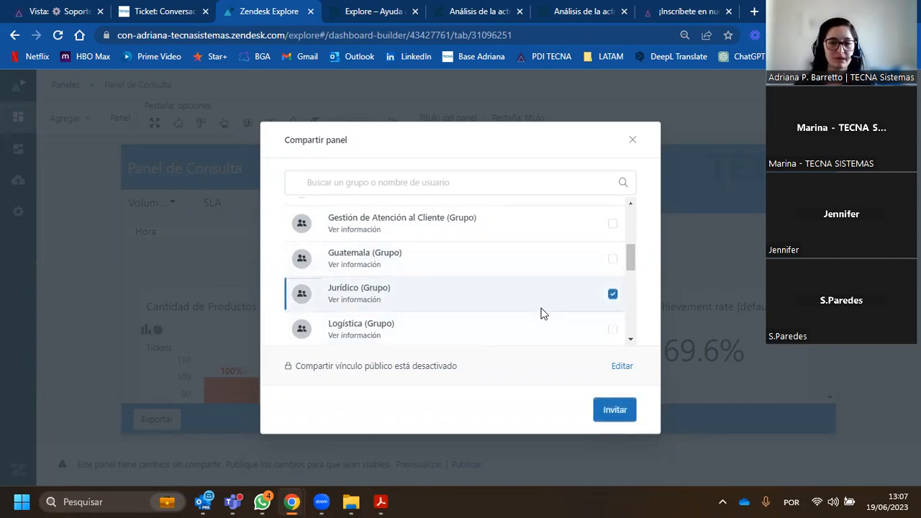
pyautogui.click(621, 416)
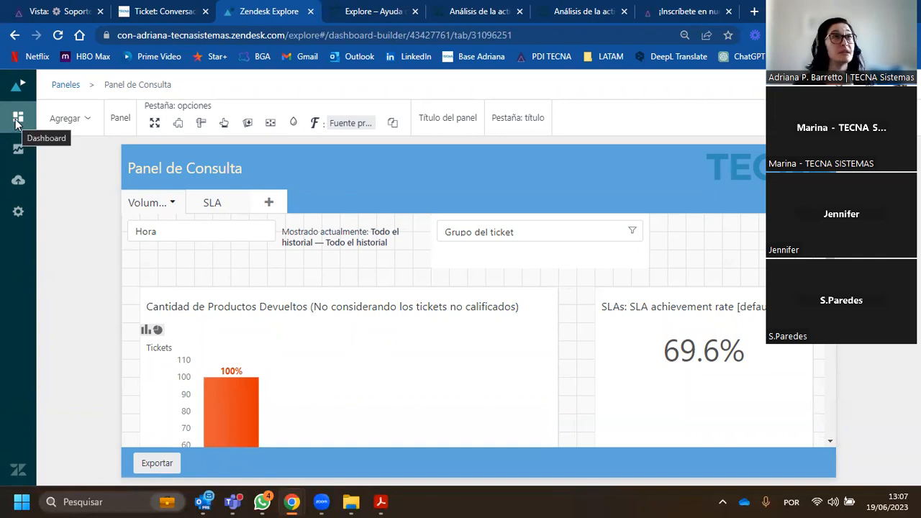
# - Open Panel de Consulta in view mode from the dashboards library and look over its reports
pyautogui.click(18, 119)
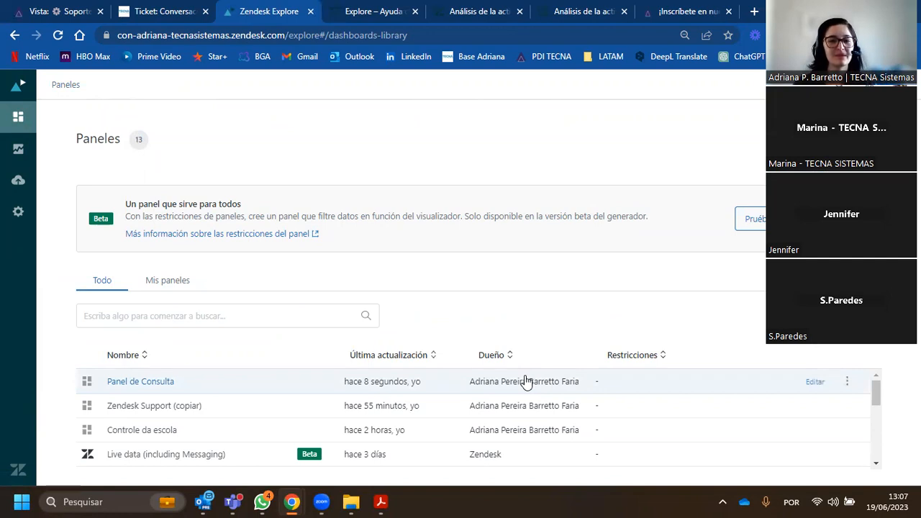
pyautogui.click(131, 384)
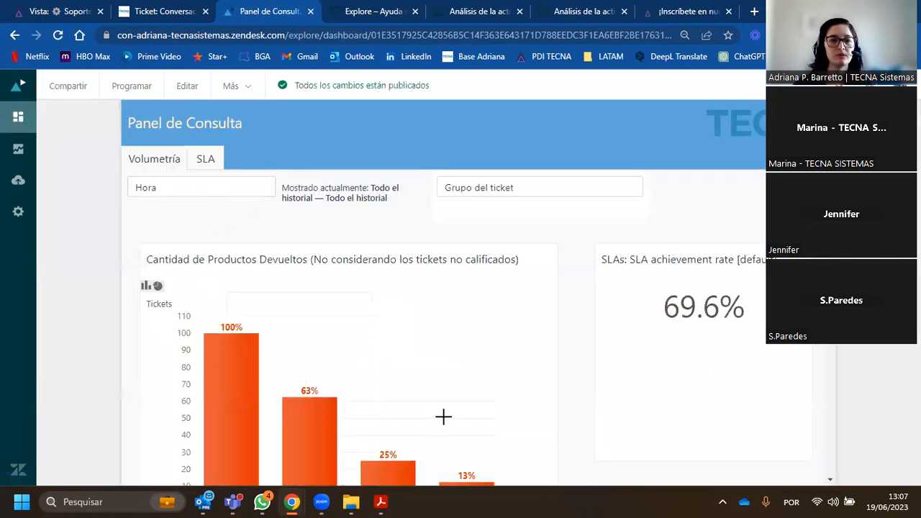
pyautogui.scroll(-3, 347, 341)
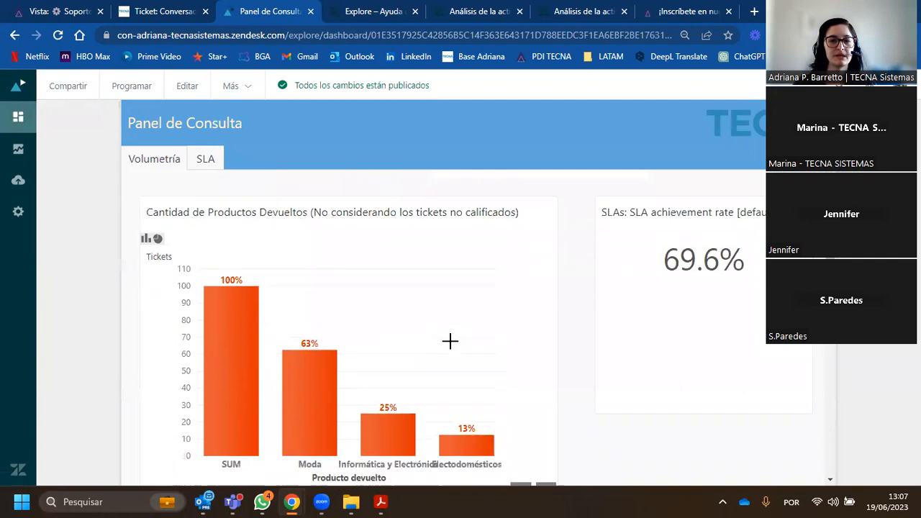
pyautogui.scroll(3, 529, 374)
# - Filter the Hora time range to Este mes and check the Volumetría and SLA tabs
pyautogui.click(163, 190)
pyautogui.click(186, 413)
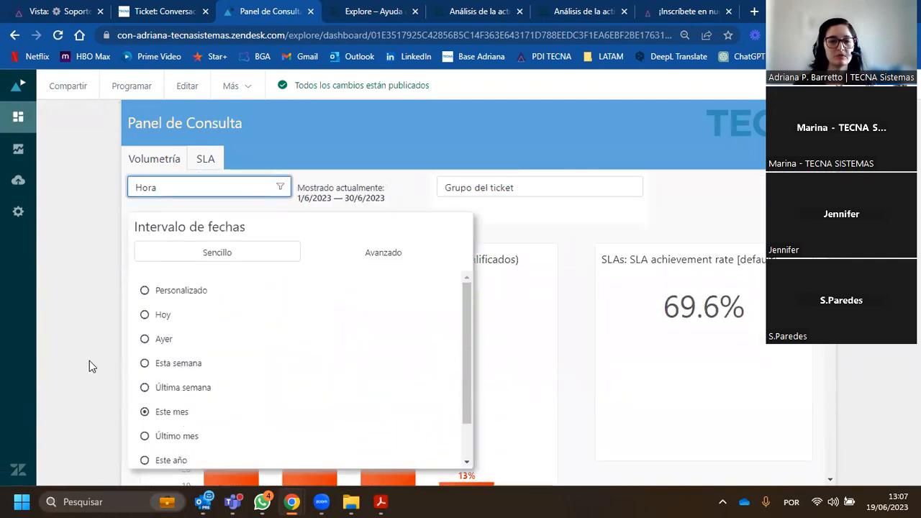
pyautogui.click(88, 359)
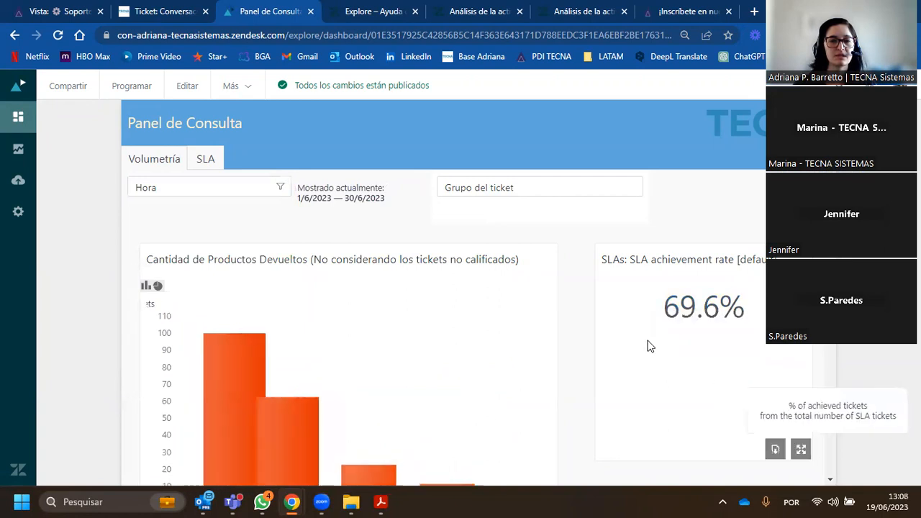
pyautogui.click(201, 162)
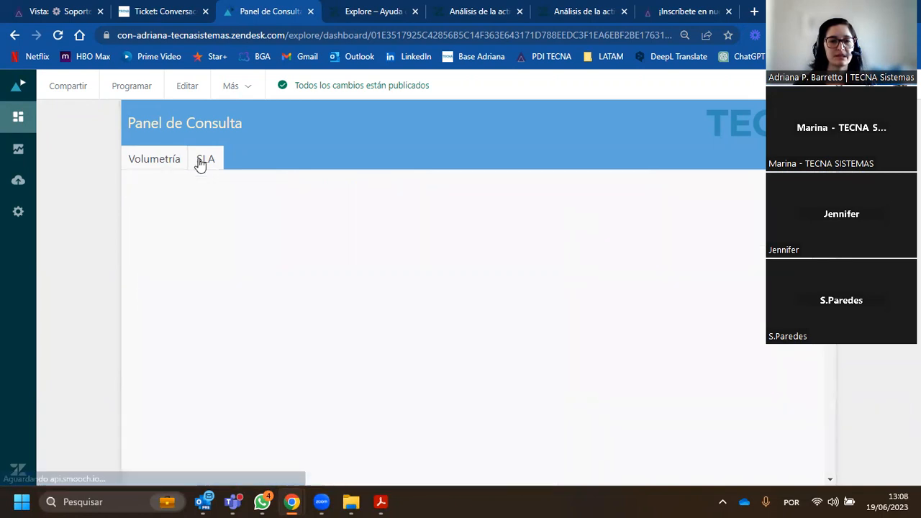
pyautogui.click(159, 165)
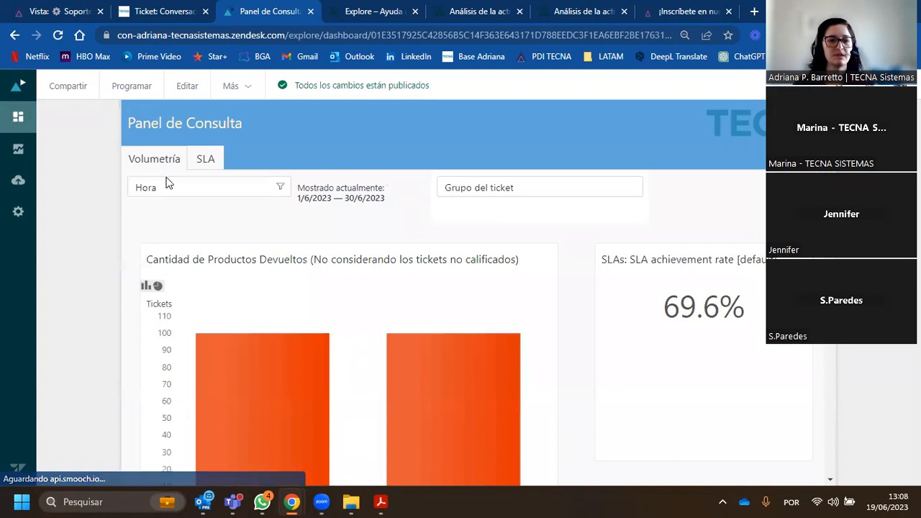
pyautogui.scroll(-3, 232, 271)
pyautogui.scroll(3, 222, 305)
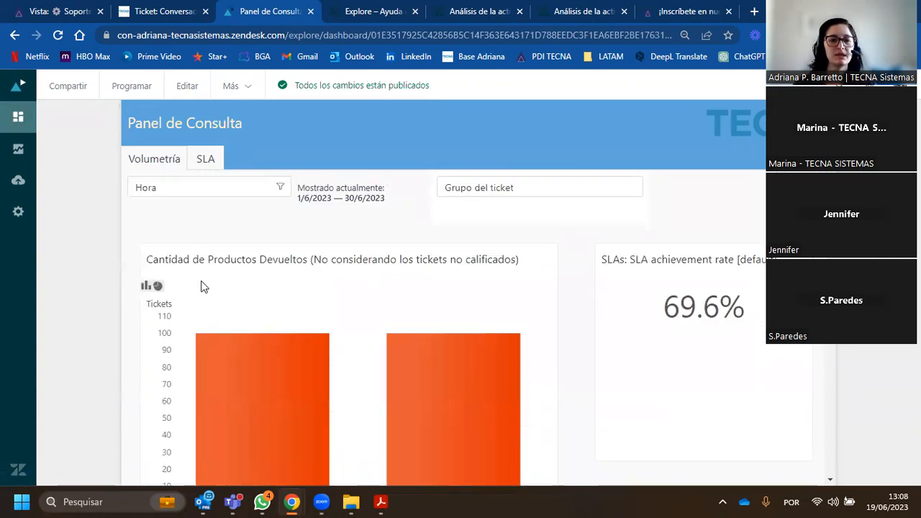
# - Set the Hora filter back to Todo el historial using the simple date ranges
pyautogui.click(243, 193)
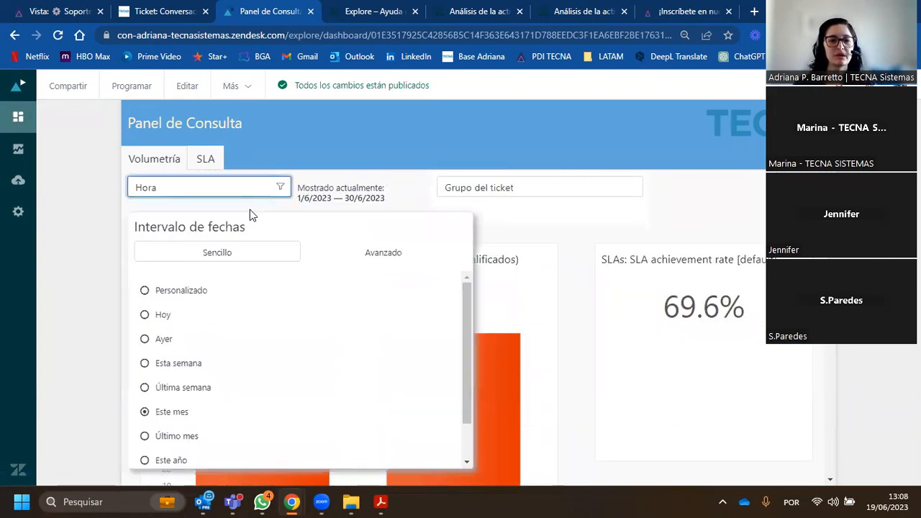
pyautogui.click(360, 258)
pyautogui.click(225, 257)
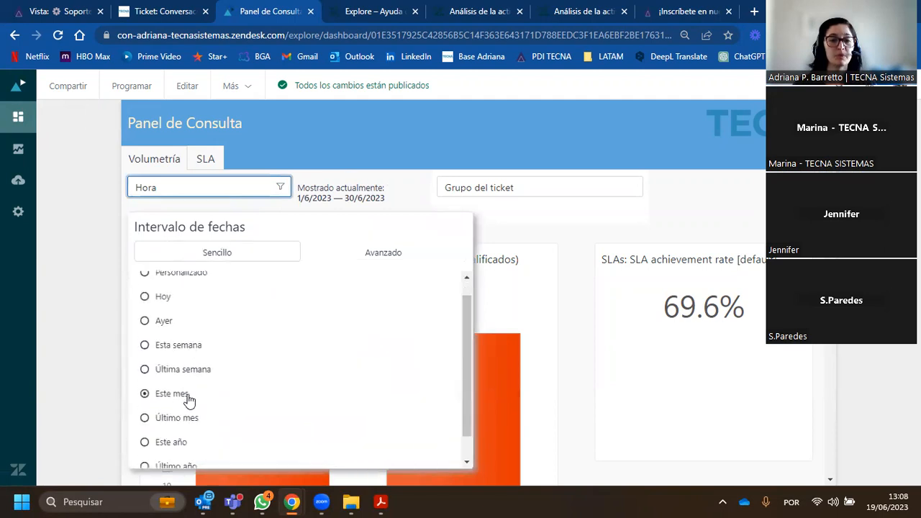
pyautogui.scroll(-2, 187, 432)
pyautogui.click(185, 460)
pyautogui.click(99, 393)
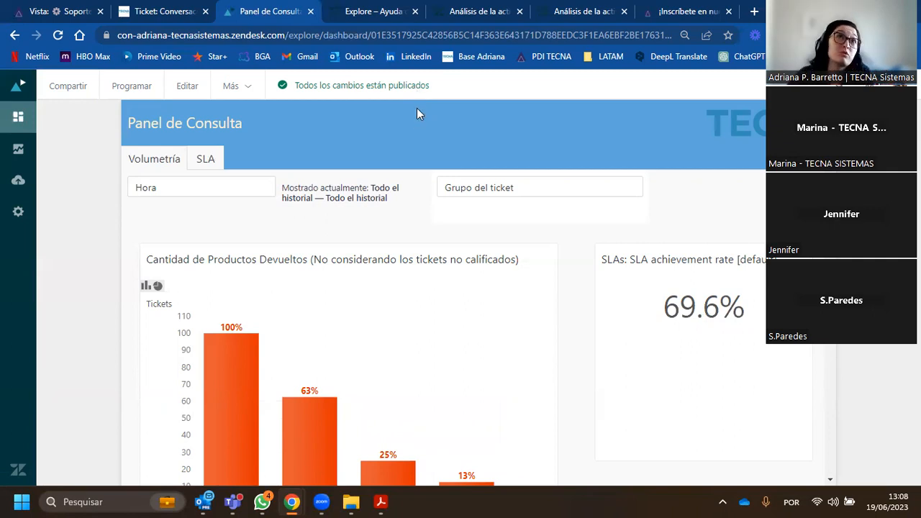
# - Open the Controle da escola dashboard from the library and examine its ticket figures, product chart and ticket table
pyautogui.click(18, 117)
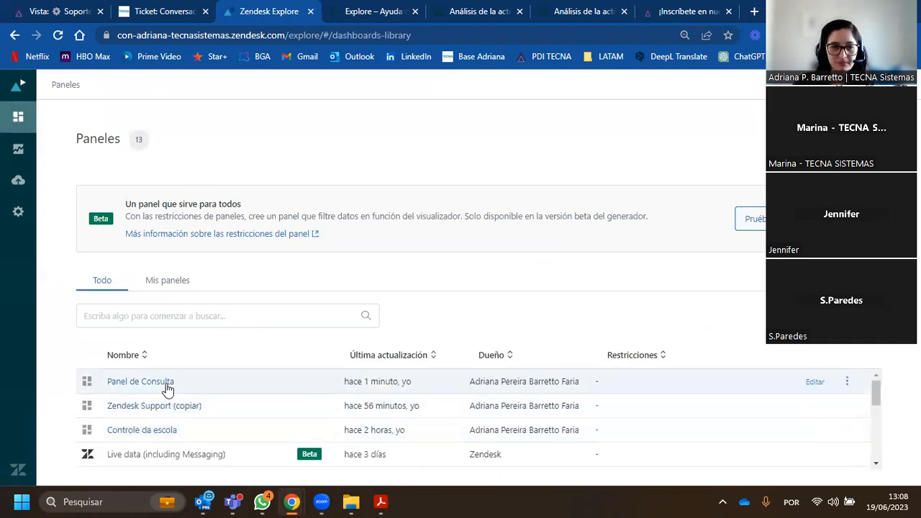
pyautogui.click(152, 432)
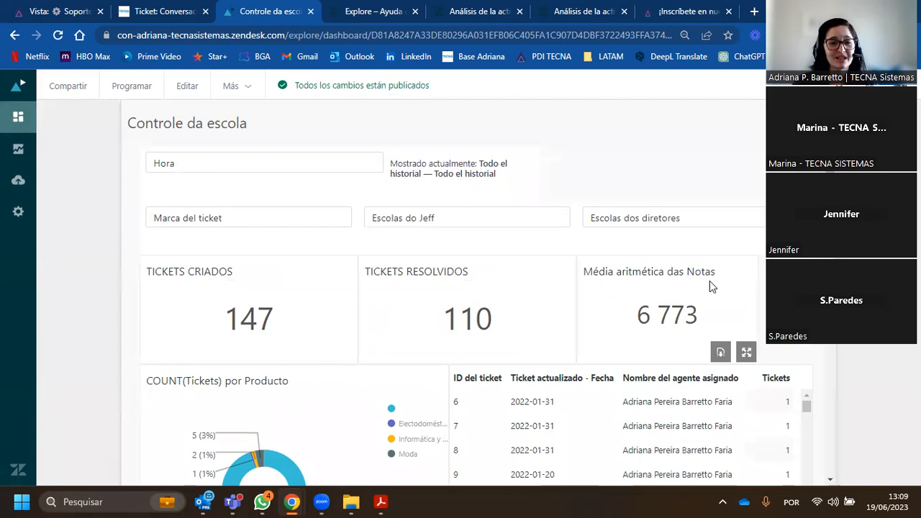
pyautogui.scroll(-2, 710, 280)
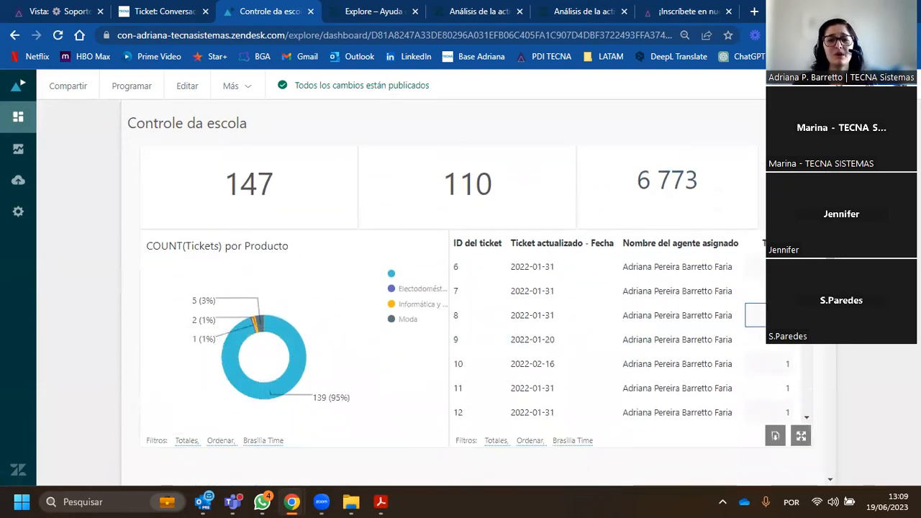
pyautogui.moveTo(806, 270)
pyautogui.mouseDown()
pyautogui.moveTo(814, 449)
pyautogui.moveTo(807, 268)
pyautogui.mouseUp()
pyautogui.scroll(-5, 658, 396)
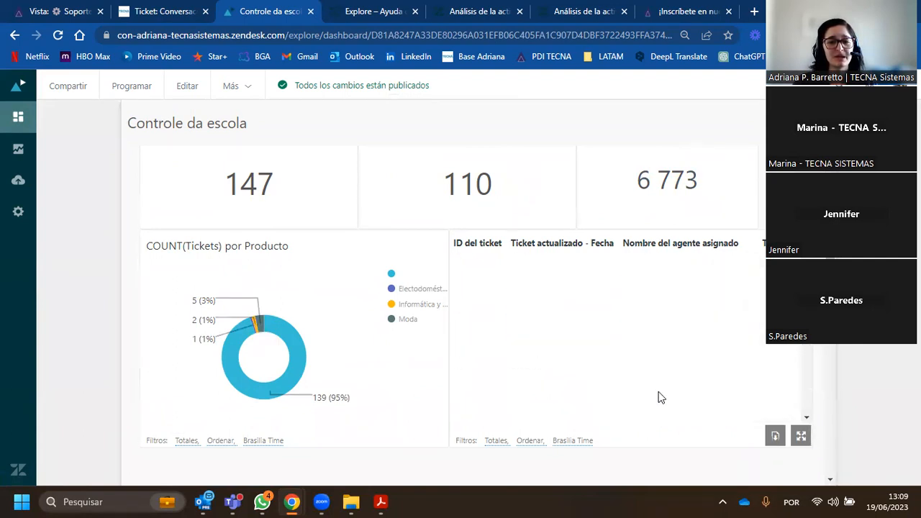
pyautogui.scroll(2, 836, 374)
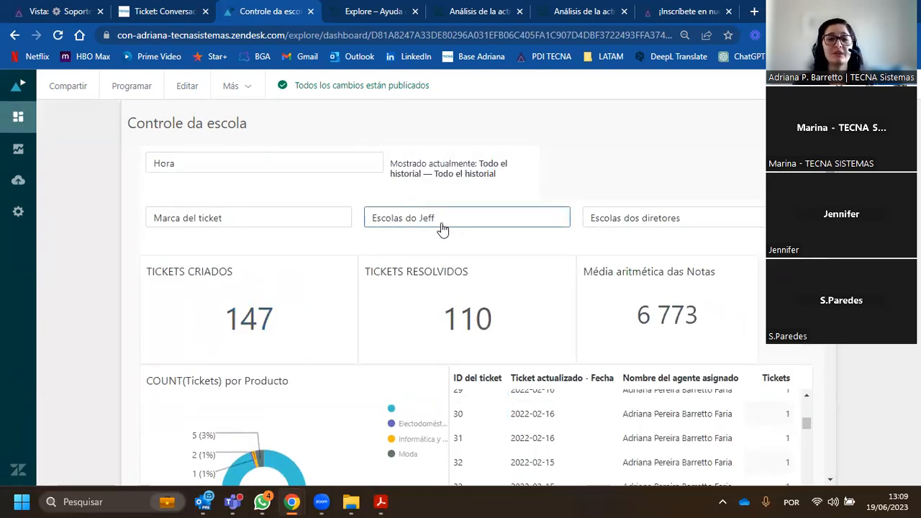
# - Inspect the options of the two school filters on the Controle da escola dashboard without applying any
pyautogui.click(469, 225)
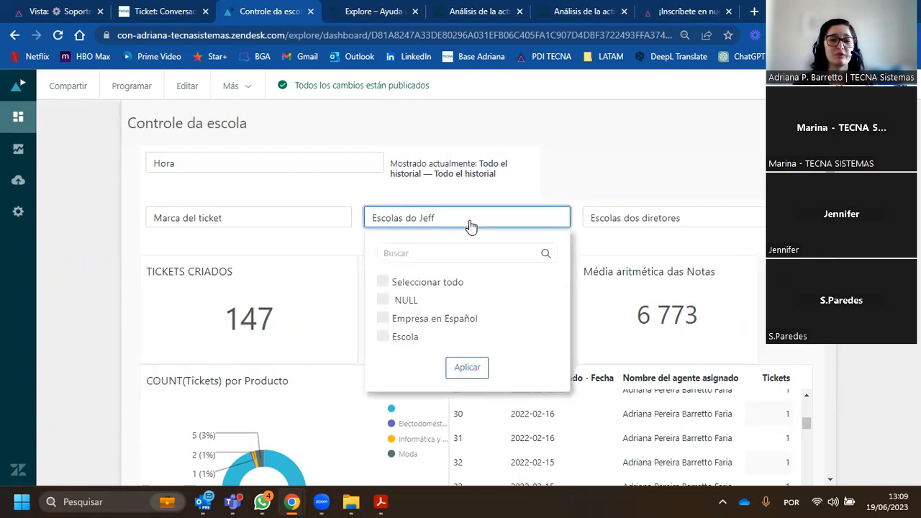
pyautogui.click(512, 221)
pyautogui.click(654, 215)
pyautogui.scroll(-1, 659, 331)
pyautogui.scroll(2, 661, 331)
pyautogui.click(705, 226)
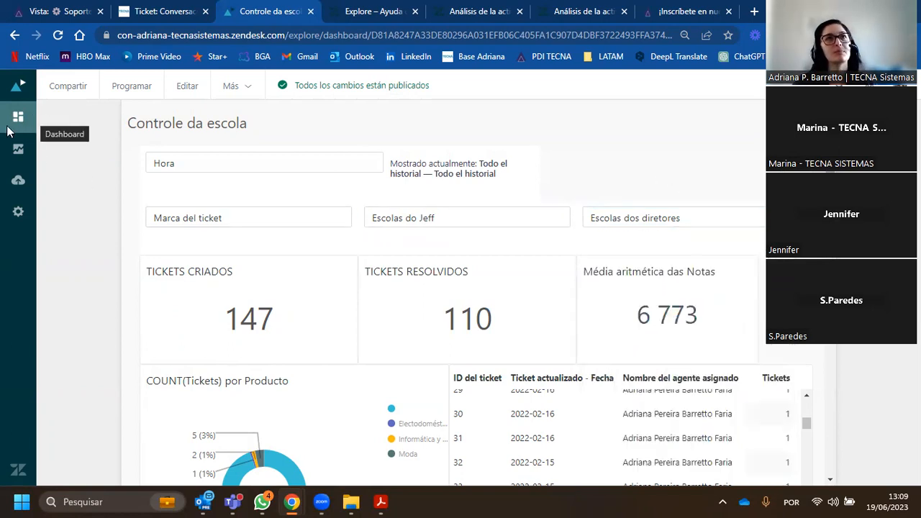
# - Return to the dashboards library and consult the Explore category page of the Zendesk help center
pyautogui.click(15, 120)
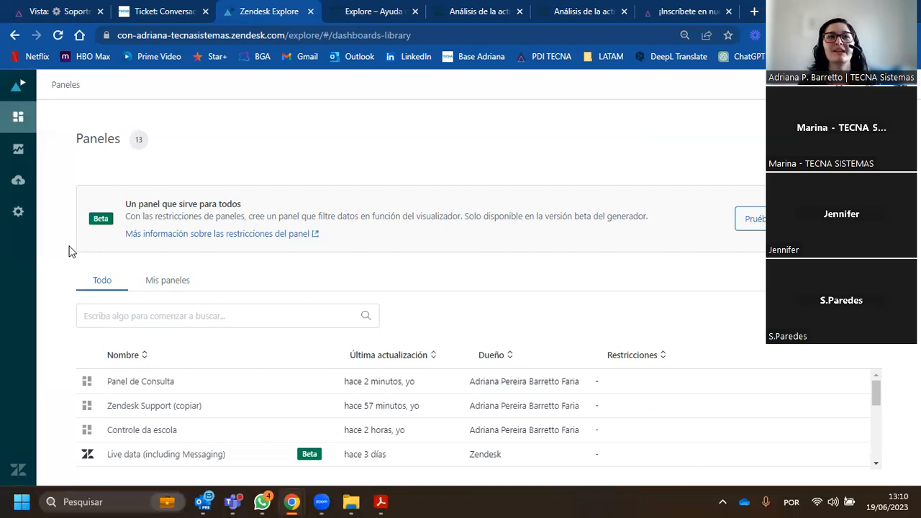
pyautogui.click(380, 16)
pyautogui.scroll(5, 247, 346)
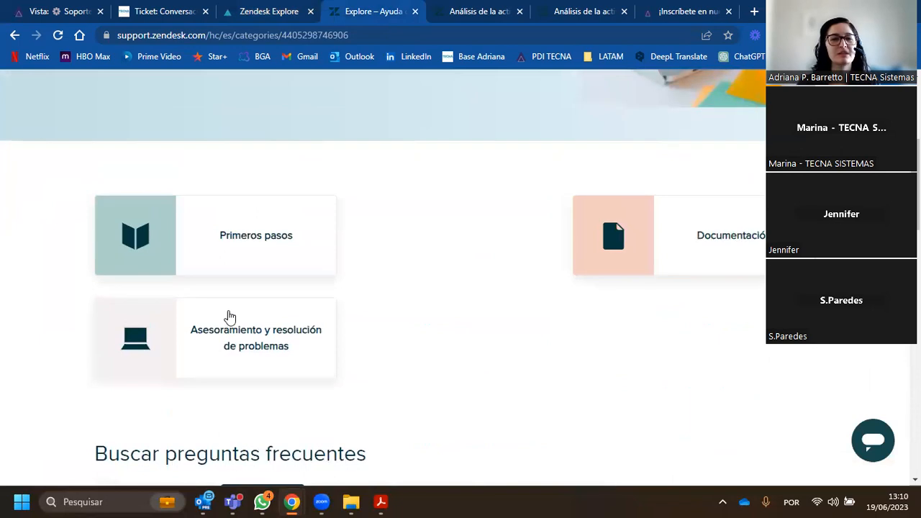
pyautogui.scroll(3, 229, 316)
# - Return to Zendesk Explore, open the Panel de Consulta dashboard and start a new scheduled delivery for it
pyautogui.click(253, 18)
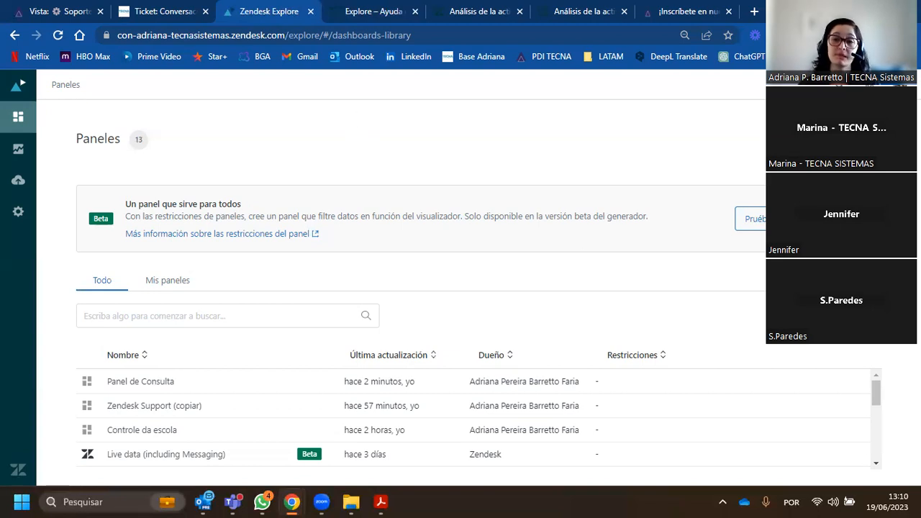
pyautogui.click(147, 382)
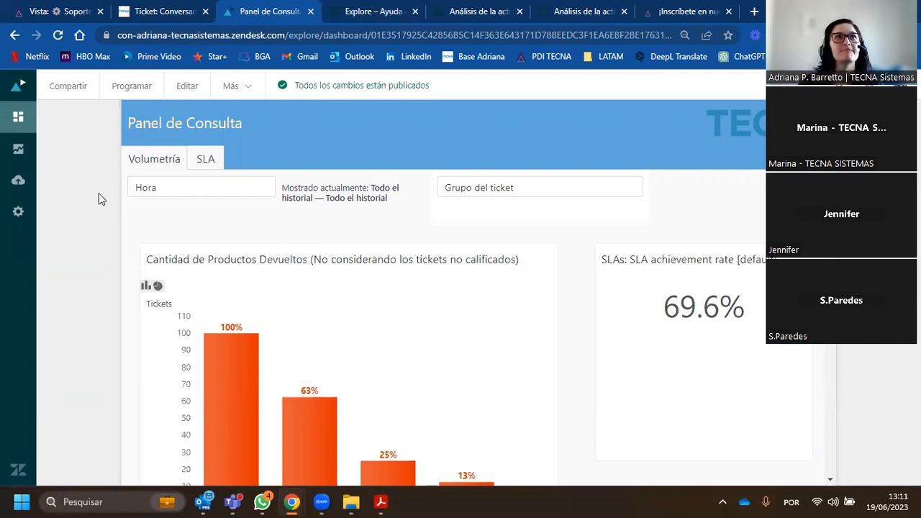
pyautogui.click(133, 89)
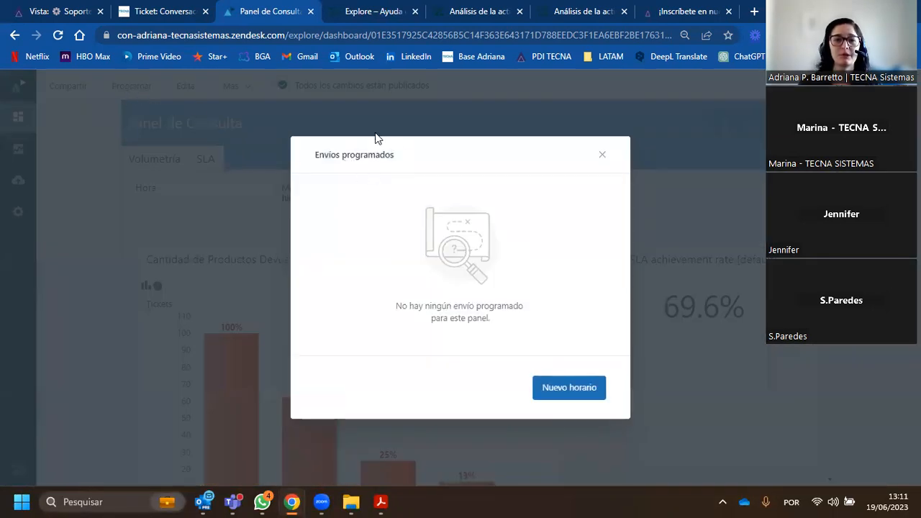
pyautogui.click(570, 389)
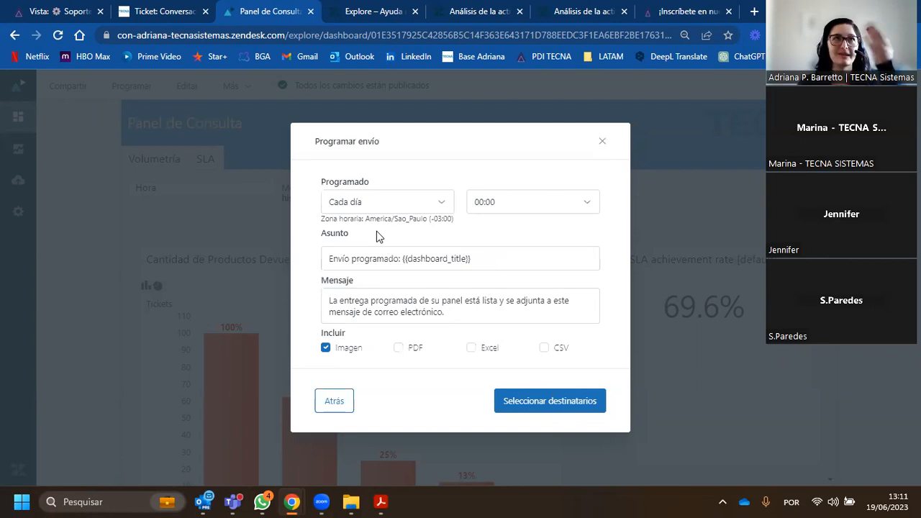
# - Set the scheduled delivery to Cada semana on Lunes at 09:00
pyautogui.click(384, 202)
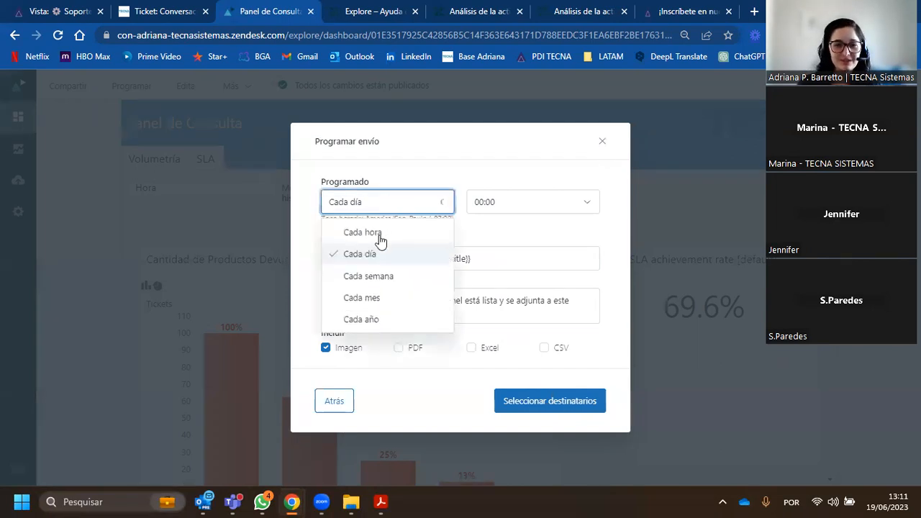
pyautogui.click(368, 276)
pyautogui.click(511, 215)
pyautogui.scroll(-8, 417, 285)
pyautogui.scroll(3, 381, 288)
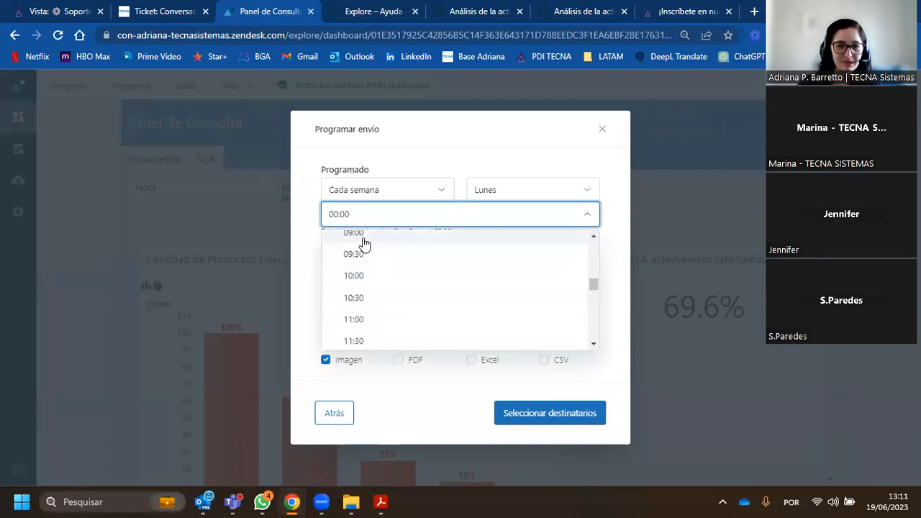
pyautogui.click(365, 243)
# - Review the subject and message text of the scheduled delivery without changing them
pyautogui.click(329, 270)
pyautogui.moveTo(329, 270); pyautogui.dragTo(494, 269)
pyautogui.click(352, 311)
pyautogui.moveTo(333, 314); pyautogui.dragTo(488, 326)
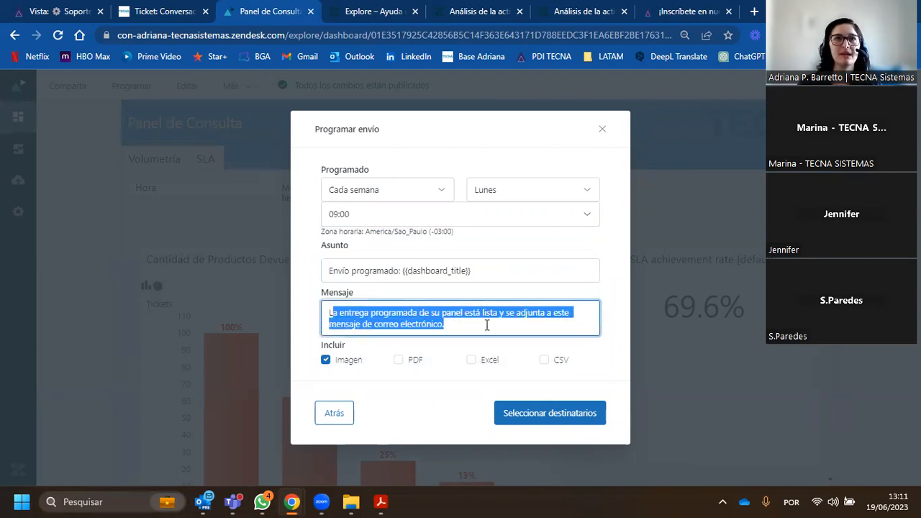
pyautogui.click(466, 323)
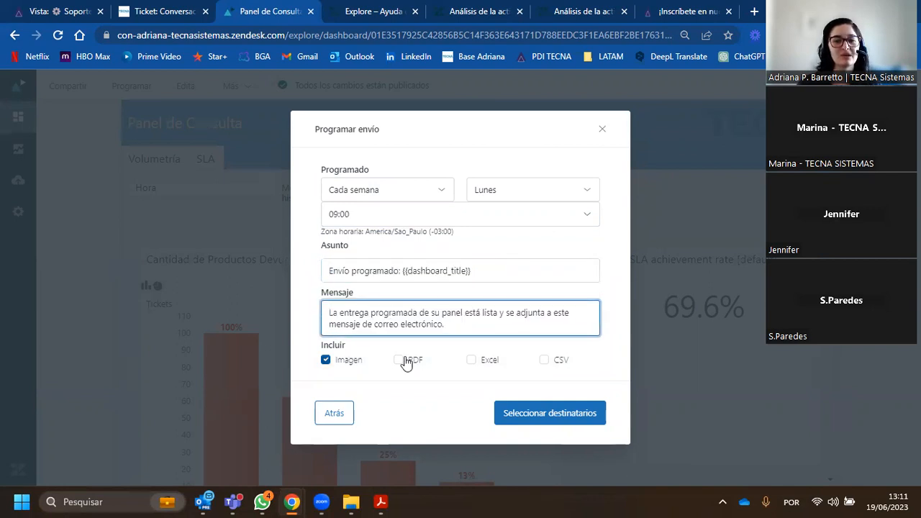
# - Include CSV and Excel files in the scheduled delivery and proceed to the recipient selection
pyautogui.click(544, 361)
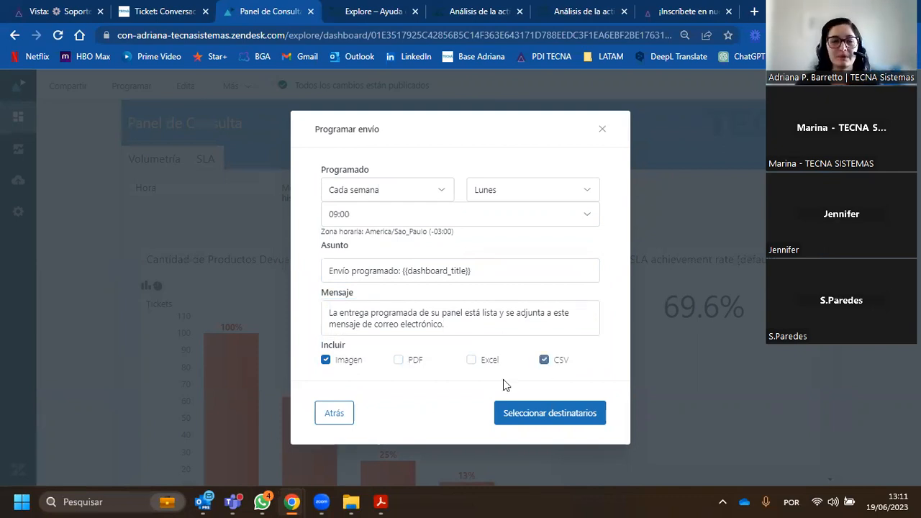
pyautogui.click(471, 361)
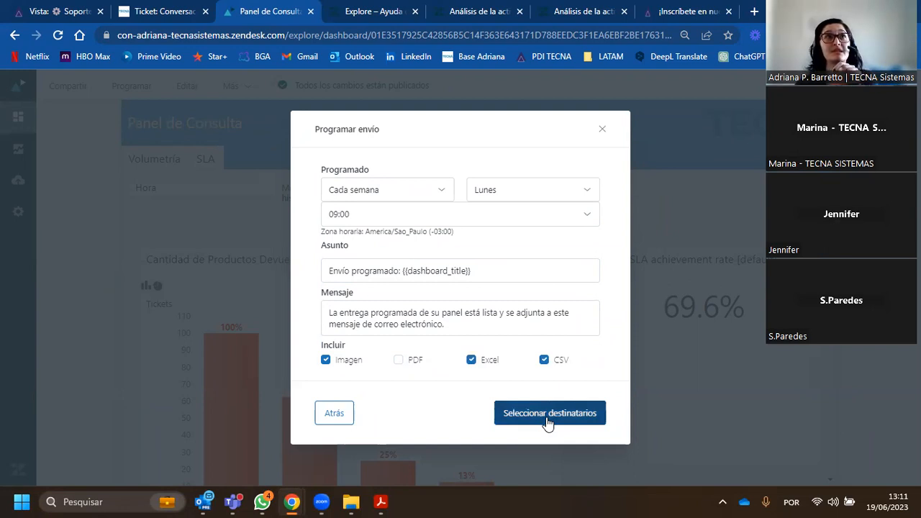
pyautogui.click(548, 422)
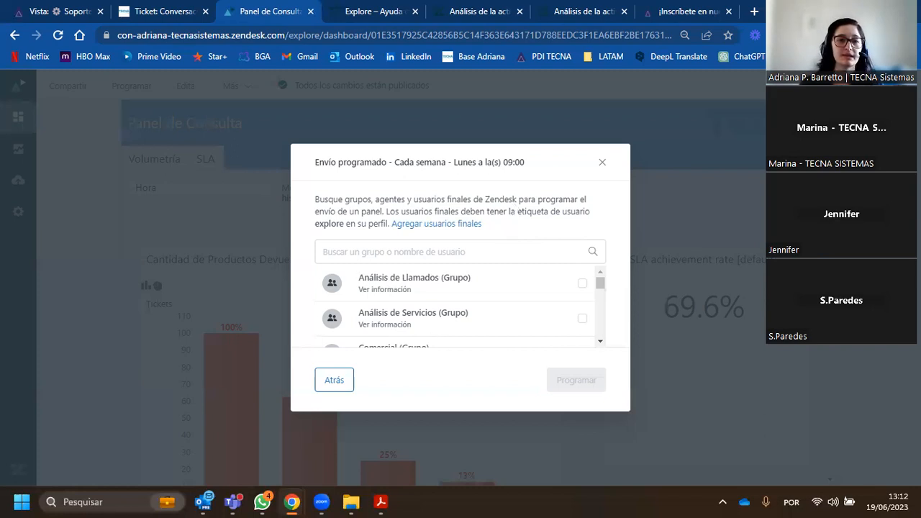
# - Switch to the open Lavandería ticket, examine its Cantidad field and dismiss the chat notification
pyautogui.click(171, 13)
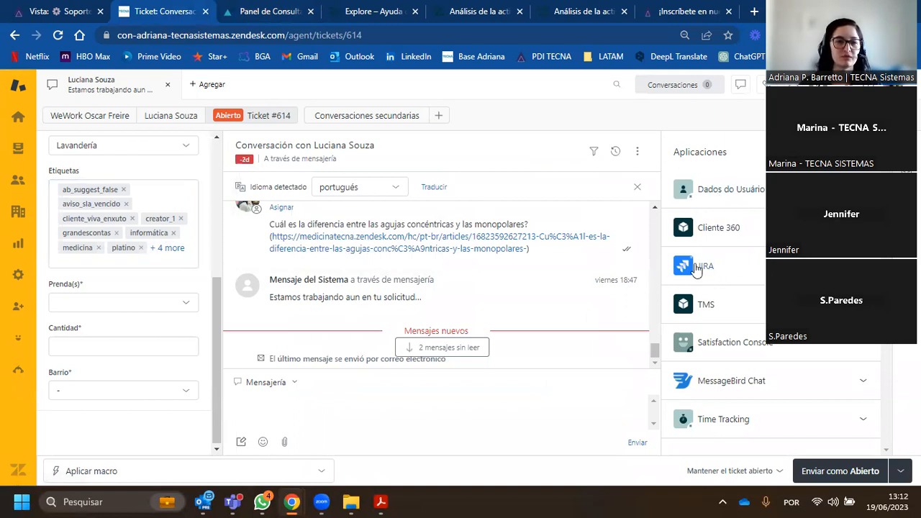
pyautogui.click(93, 347)
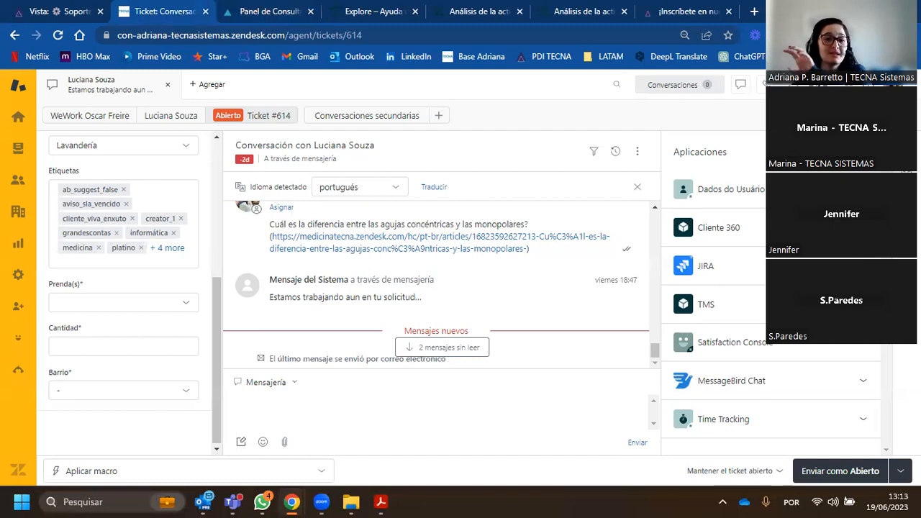
pyautogui.click(78, 348)
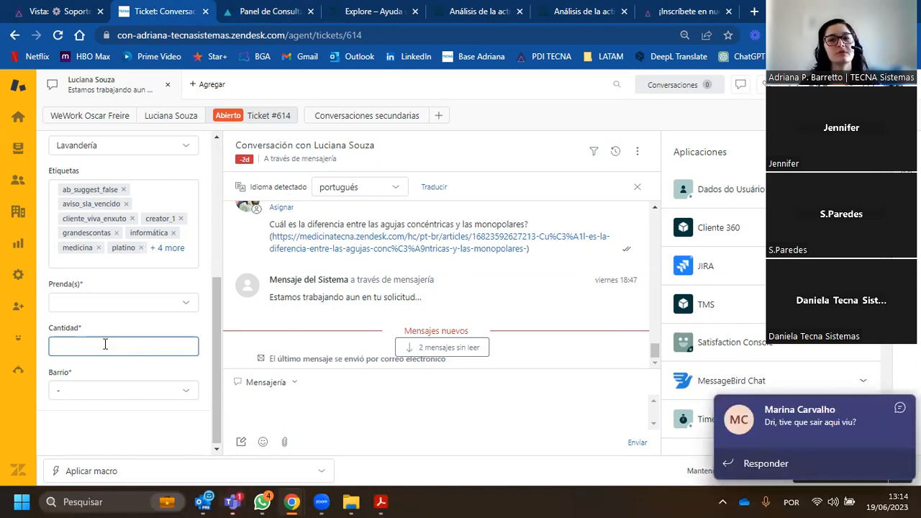
pyautogui.click(609, 499)
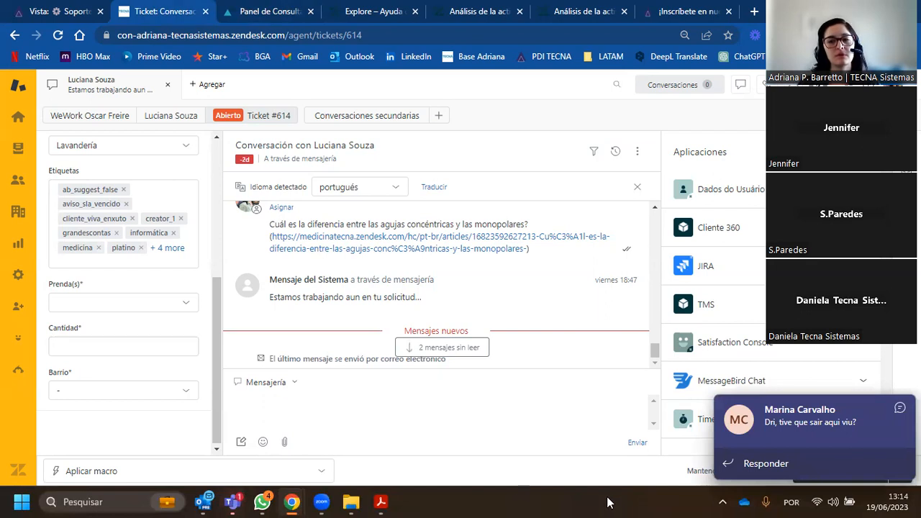
pyautogui.click(900, 408)
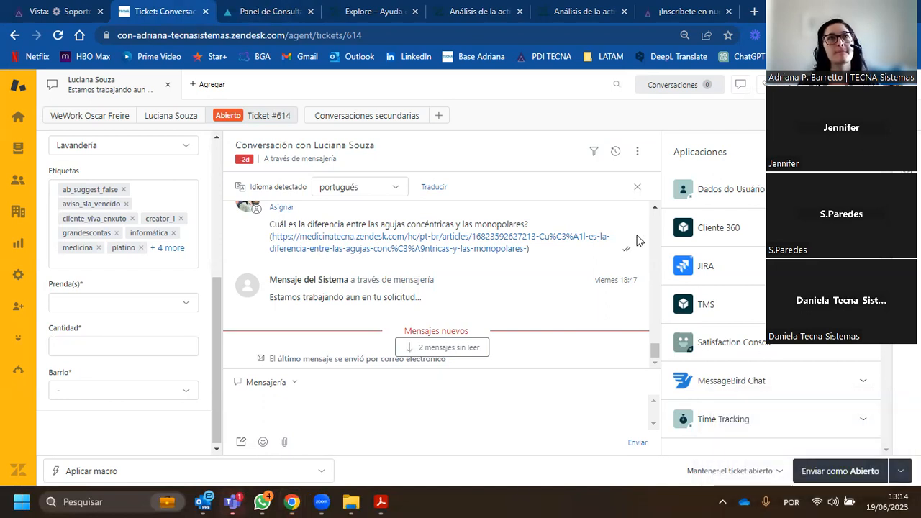